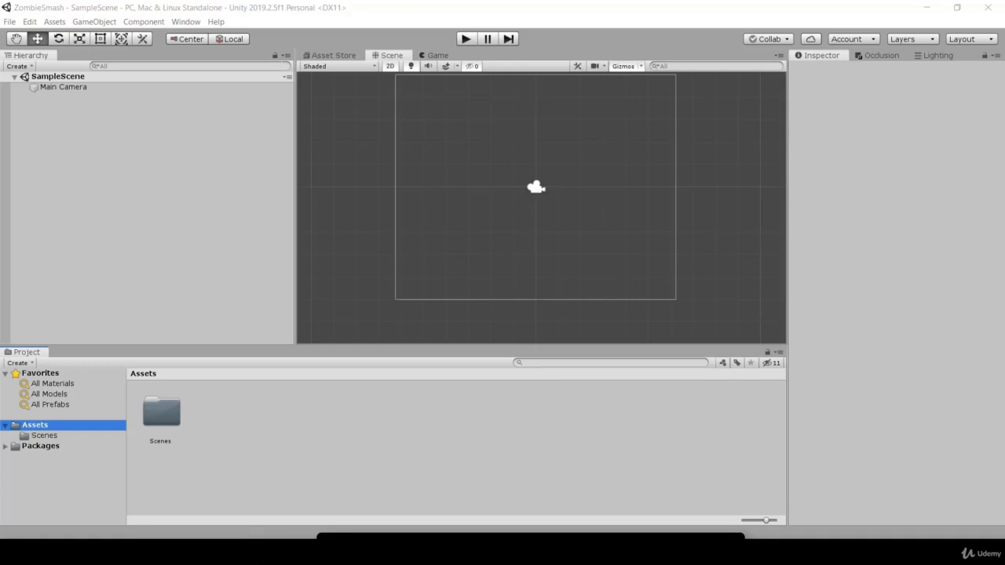
Import the Resources folder into the project's Assets folder and expand it to show its subfolders.
{"action": "left_click_drag", "start_coordinate": [1004, 471], "coordinate": [38, 428]}
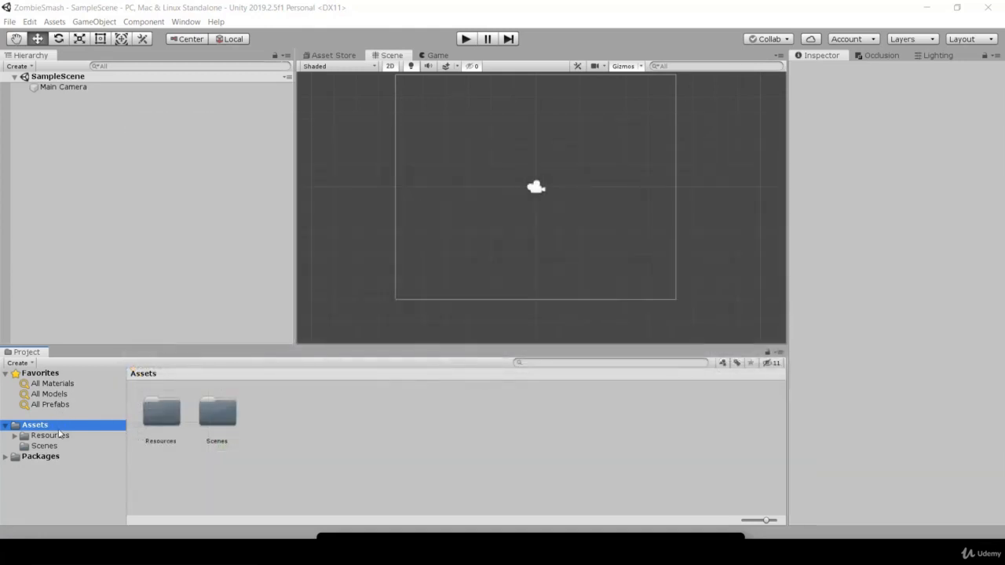
{"action": "left_click", "coordinate": [58, 435]}
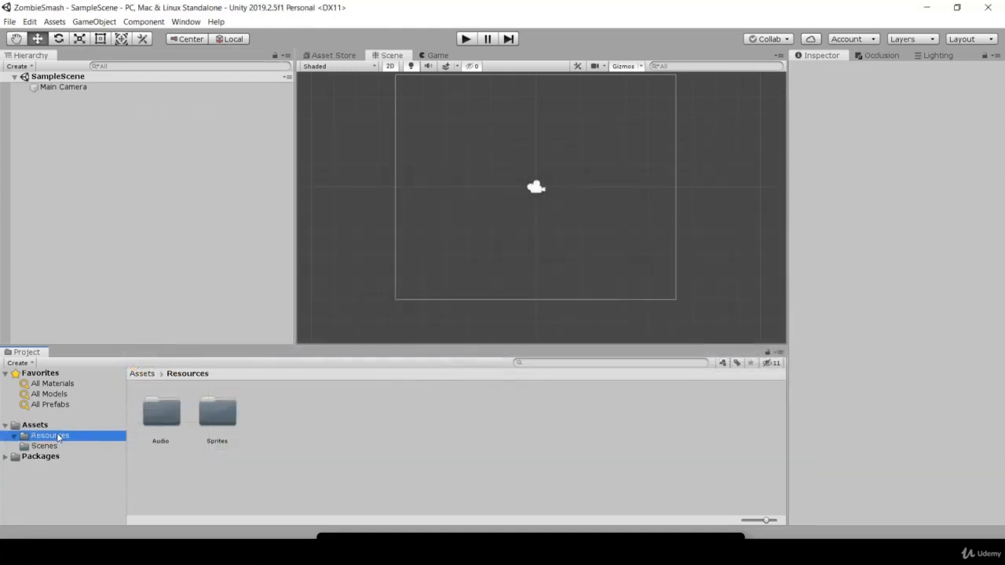
{"action": "left_click", "coordinate": [14, 436]}
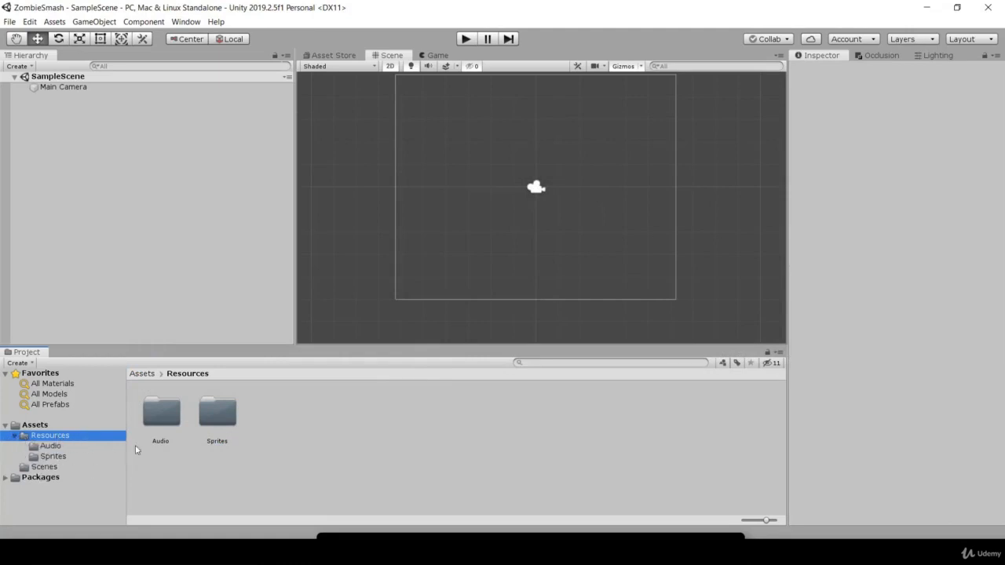
Check the Audio and Sprites folders inside Resources and open Audio to view its sound clips.
{"action": "left_click", "coordinate": [152, 432]}
{"action": "left_click", "coordinate": [221, 422]}
{"action": "left_click", "coordinate": [165, 421]}
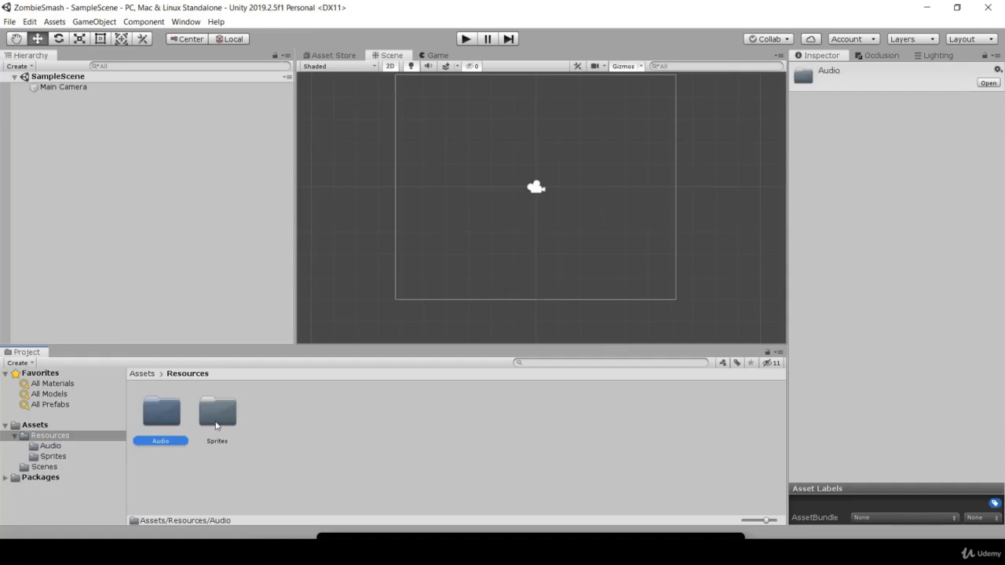
{"action": "left_click", "coordinate": [216, 426]}
{"action": "double_click", "coordinate": [160, 431]}
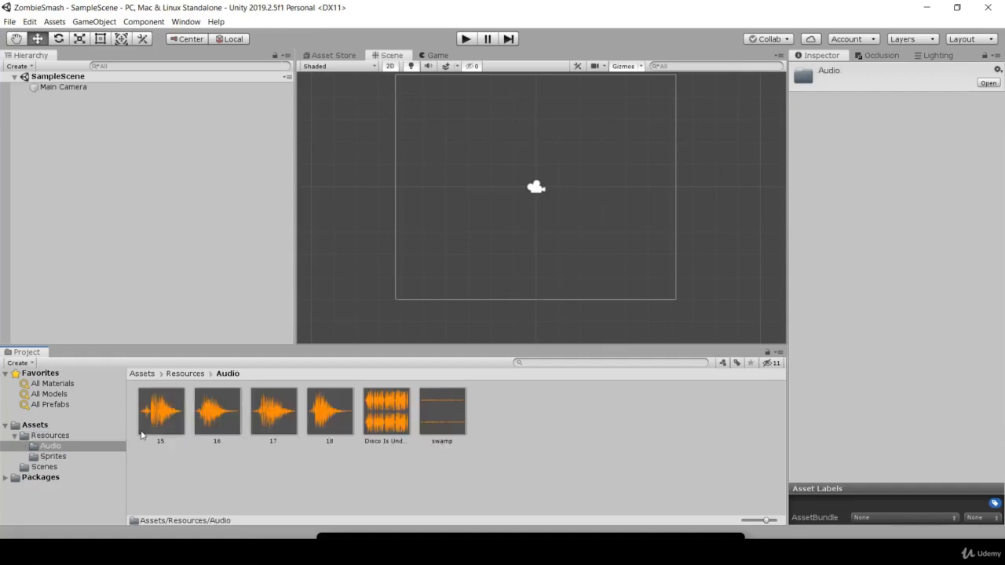
Open the Sprites folder and examine the zombie head, vignette effect, title background and HitImage sprites.
{"action": "left_click", "coordinate": [65, 459]}
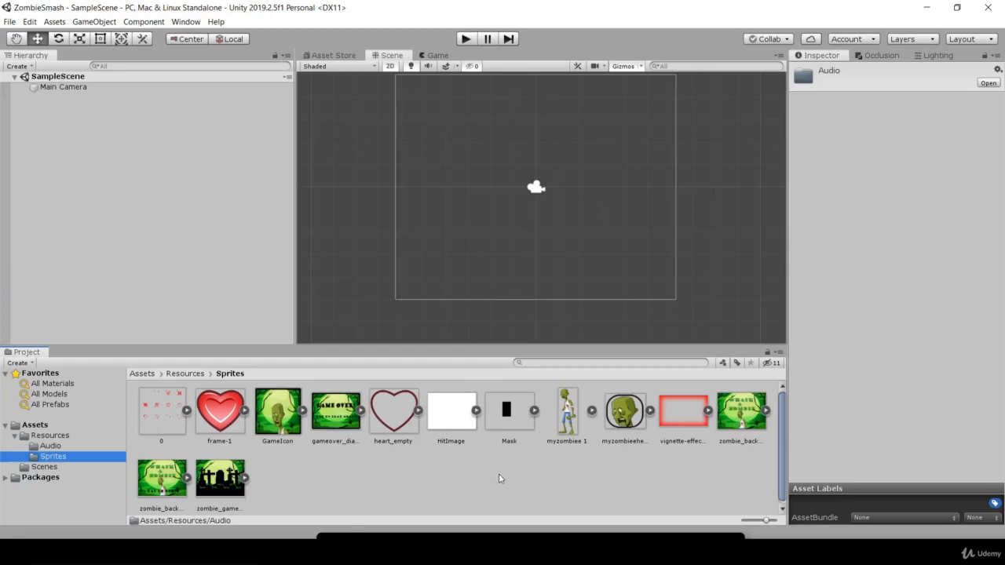
{"action": "left_click", "coordinate": [628, 416]}
{"action": "left_click", "coordinate": [681, 407]}
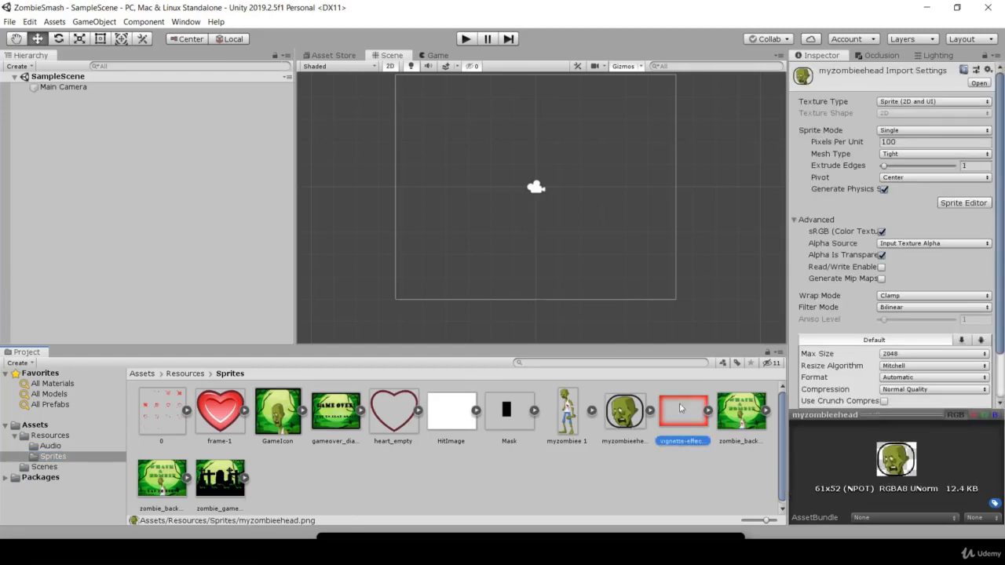
{"action": "left_click", "coordinate": [740, 409]}
{"action": "left_click", "coordinate": [461, 421]}
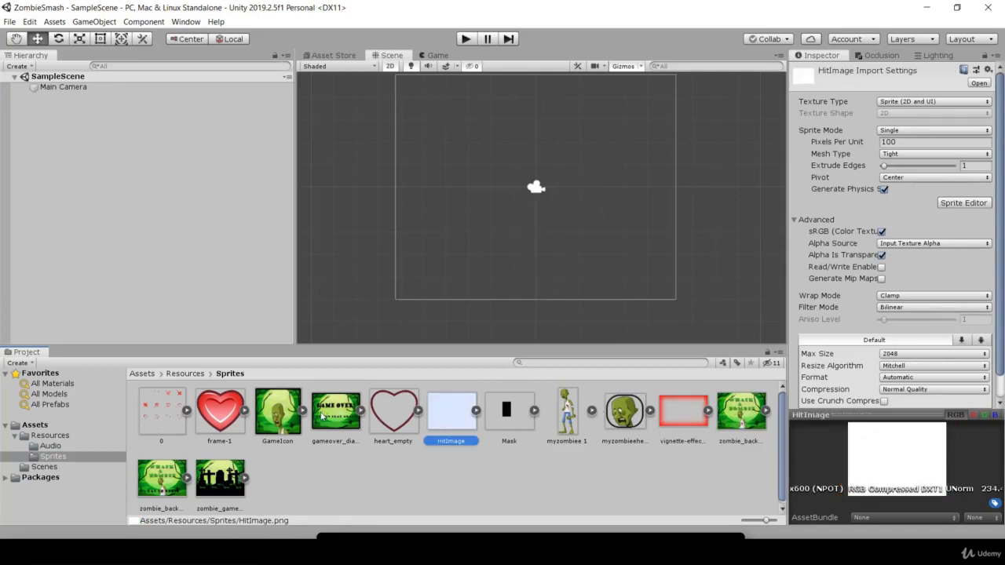
Add the zombie_gameplay_background sprite to SampleScene as a new object.
{"action": "scroll", "coordinate": [468, 236], "scroll_direction": "down", "scroll_amount": 1}
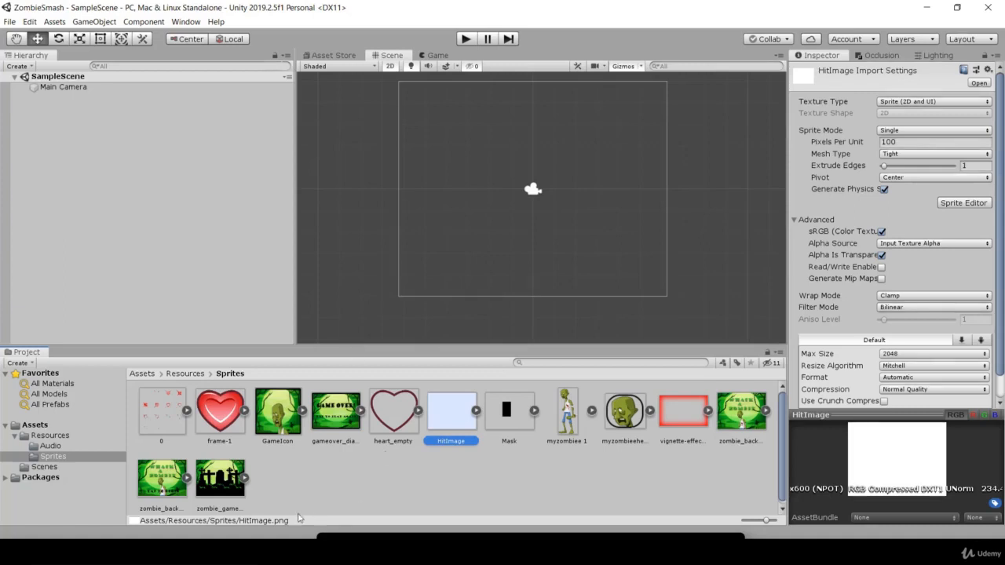
{"action": "left_click", "coordinate": [218, 488]}
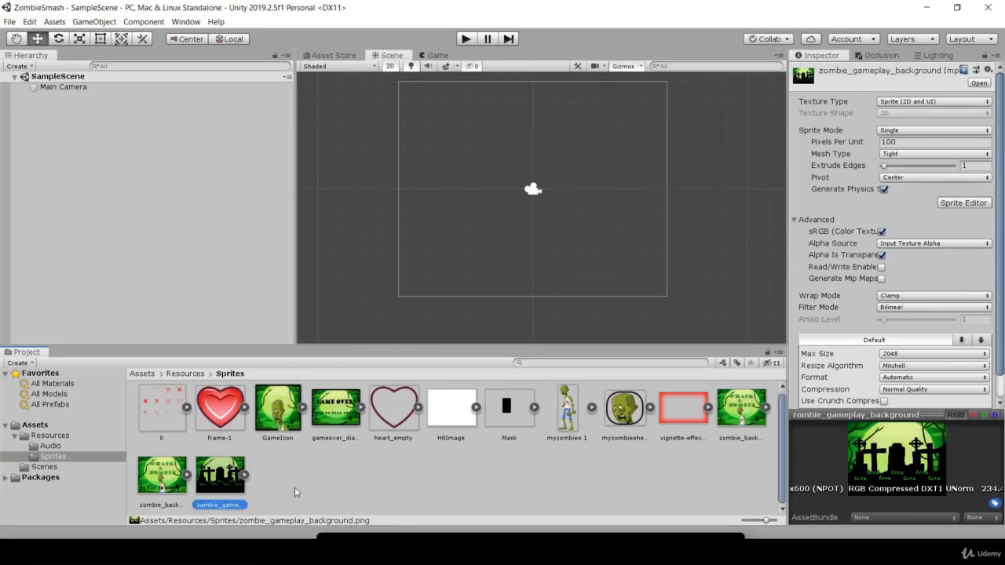
{"action": "left_click_drag", "start_coordinate": [217, 471], "coordinate": [56, 130]}
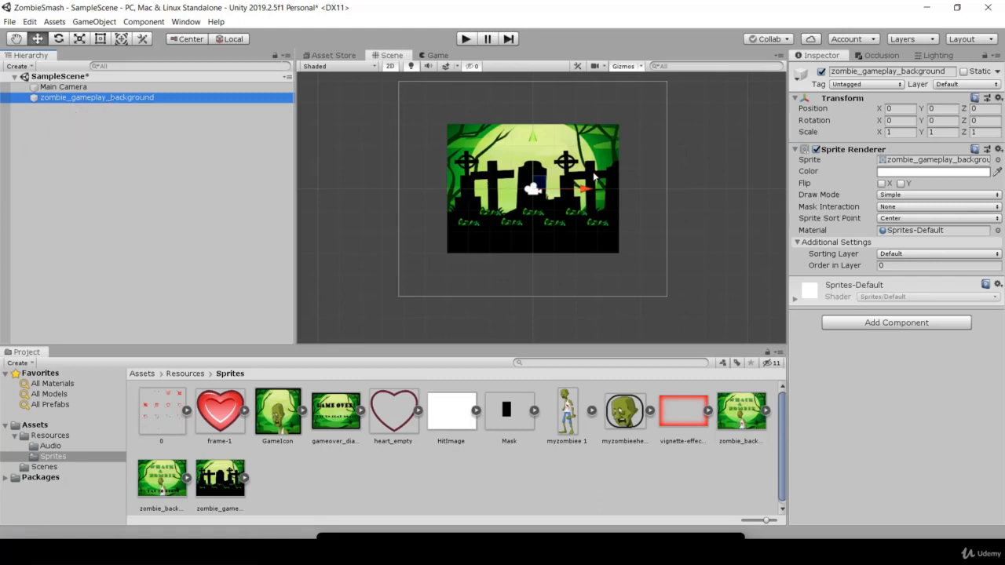
Compare how the graveyard background appears in the Game view and in the Scene view.
{"action": "left_click", "coordinate": [438, 56]}
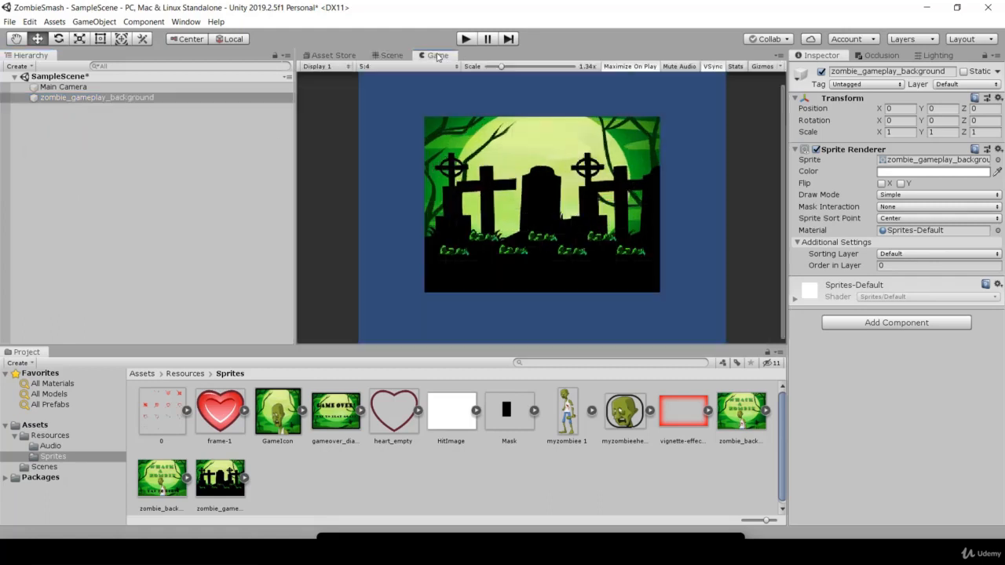
{"action": "left_click", "coordinate": [385, 56]}
{"action": "left_click", "coordinate": [434, 56]}
{"action": "left_click", "coordinate": [388, 55]}
{"action": "left_click", "coordinate": [430, 56]}
{"action": "left_click", "coordinate": [391, 55]}
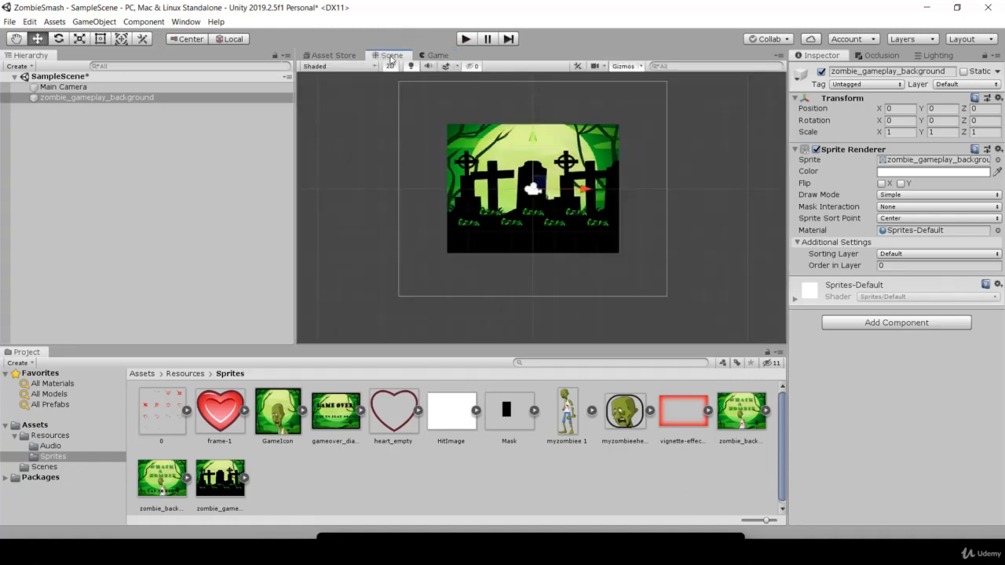
Move the background sprite to about X 0.55, Y 0.21 and rotate it to about -53.8 degrees on Z.
{"action": "left_click_drag", "start_coordinate": [534, 190], "coordinate": [485, 190]}
{"action": "left_click_drag", "start_coordinate": [488, 140], "coordinate": [488, 111]}
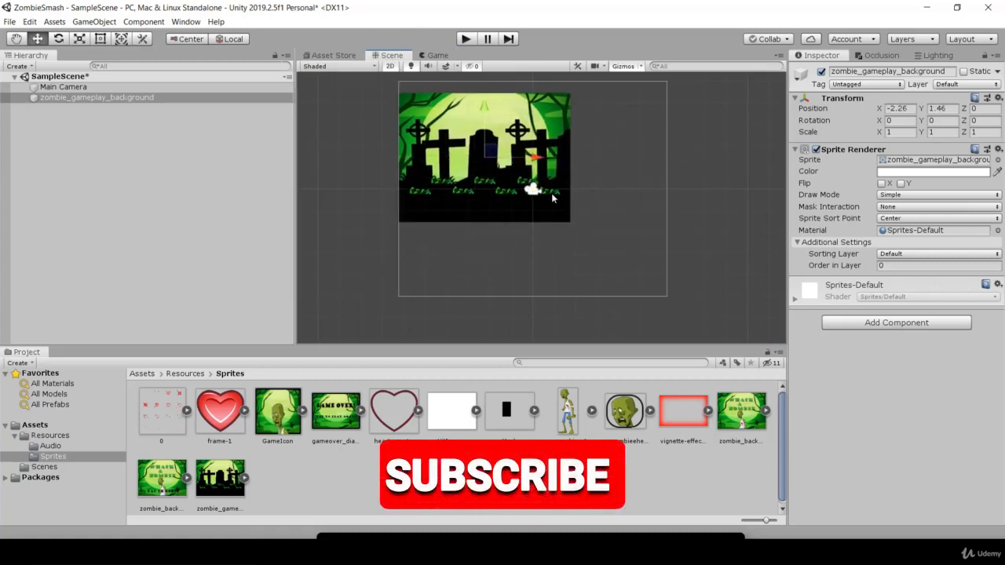
{"action": "left_click_drag", "start_coordinate": [537, 157], "coordinate": [589, 155]}
{"action": "left_click_drag", "start_coordinate": [546, 107], "coordinate": [546, 135]}
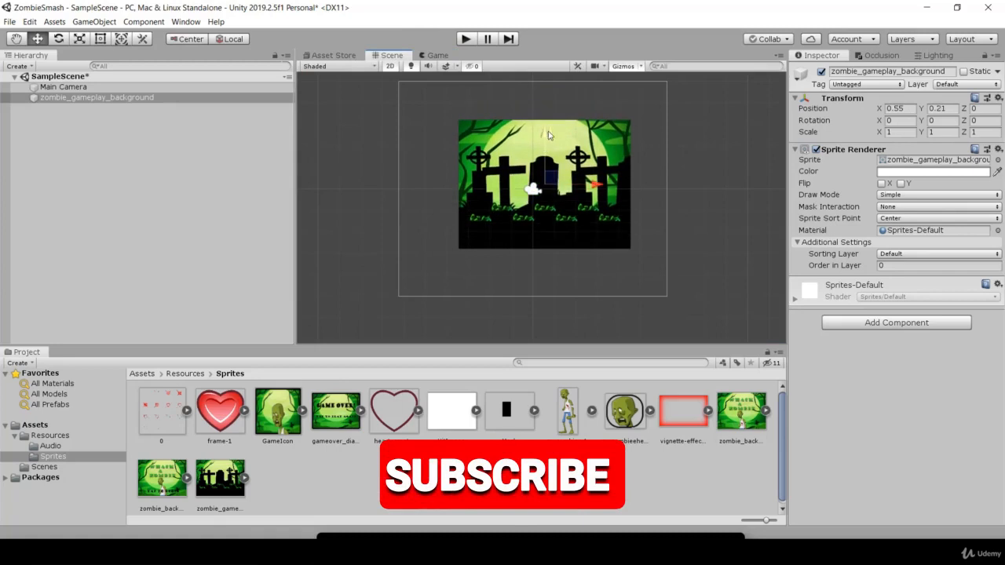
{"action": "key", "text": "e"}
{"action": "left_click_drag", "start_coordinate": [598, 166], "coordinate": [568, 174]}
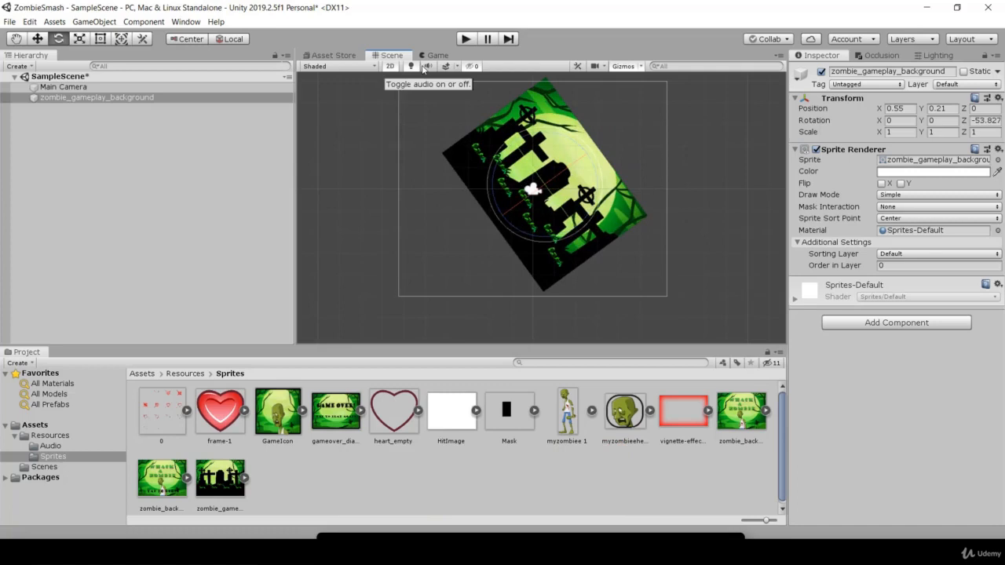
Run the game, turn off Maximize On Play while it is playing, and stop it.
{"action": "left_click", "coordinate": [465, 39]}
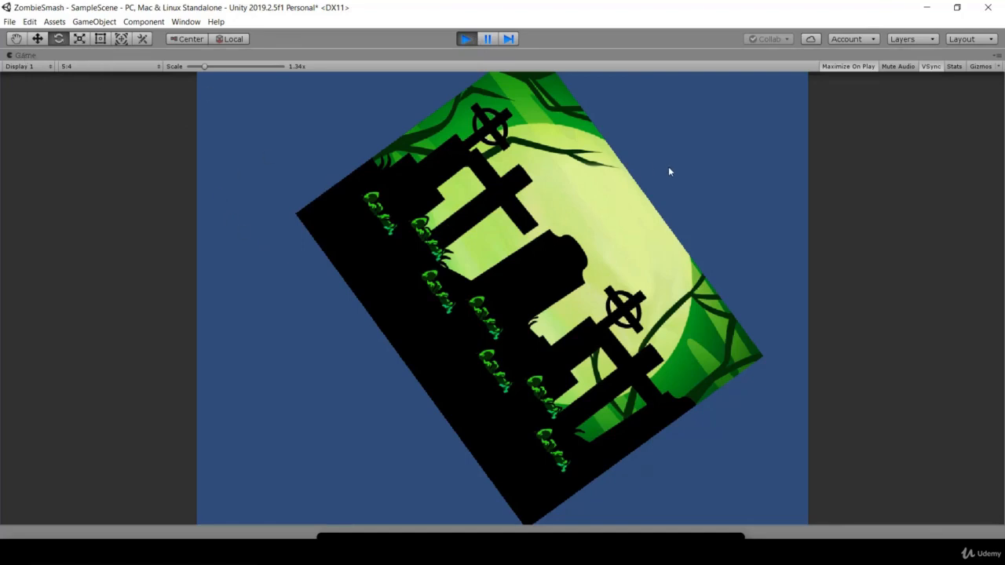
{"action": "left_click", "coordinate": [839, 67]}
{"action": "left_click", "coordinate": [466, 39]}
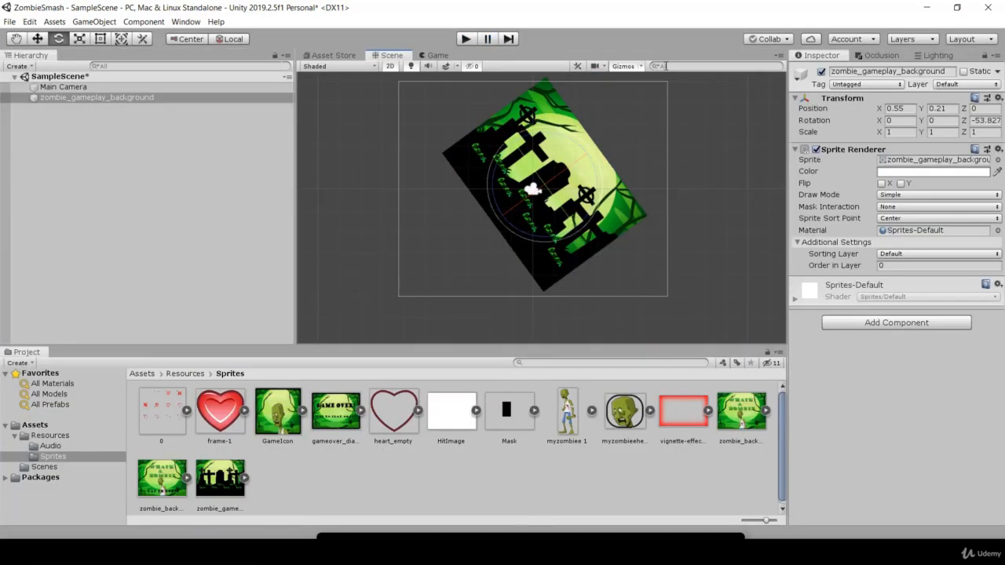
Test-run the game in the Game view at its normal editor size, and stop it.
{"action": "left_click", "coordinate": [434, 55]}
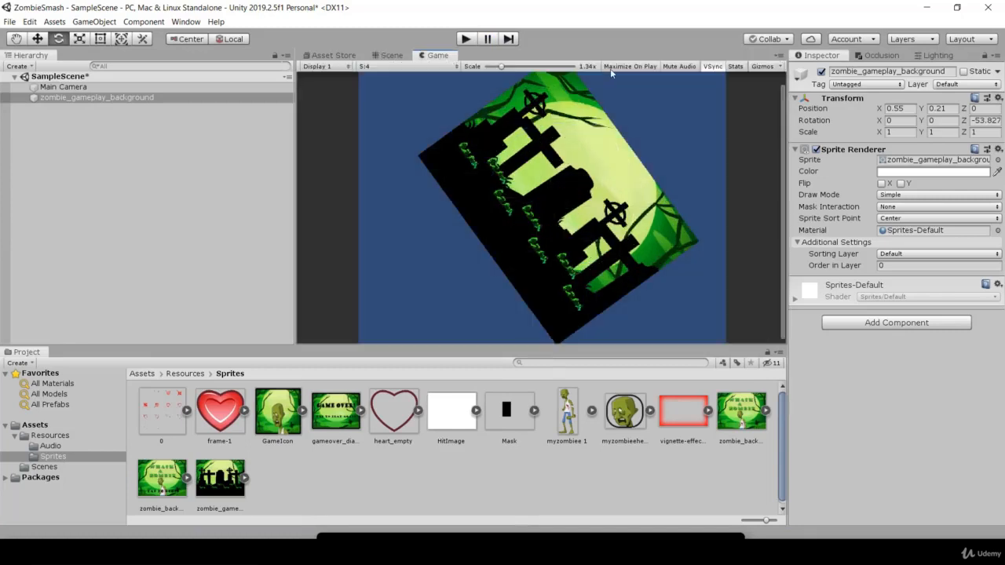
{"action": "left_click", "coordinate": [465, 40]}
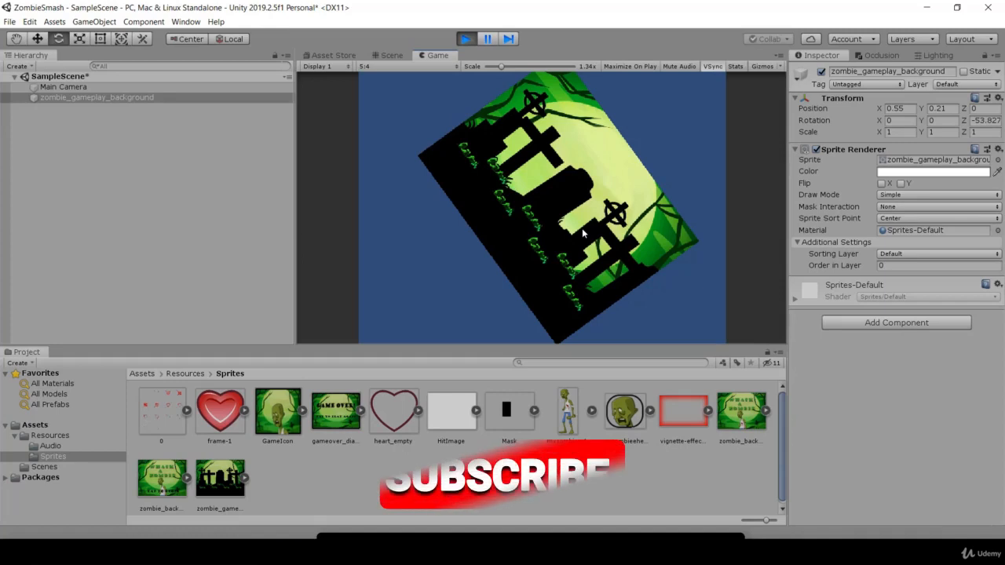
{"action": "left_click", "coordinate": [466, 39]}
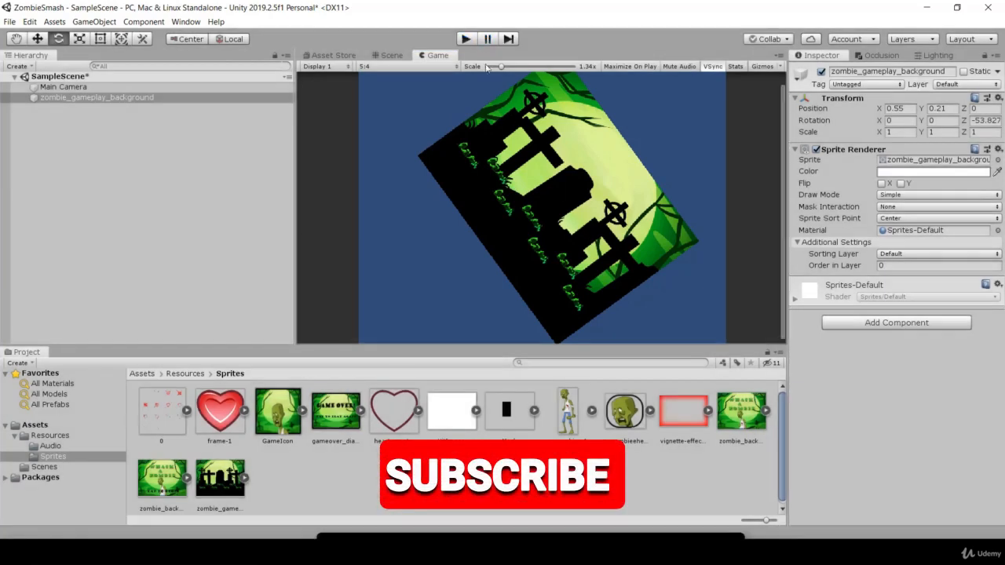
Set the Game view scale to 1x and check the available aspect ratios, keeping 5:4.
{"action": "left_click_drag", "start_coordinate": [503, 69], "coordinate": [480, 69]}
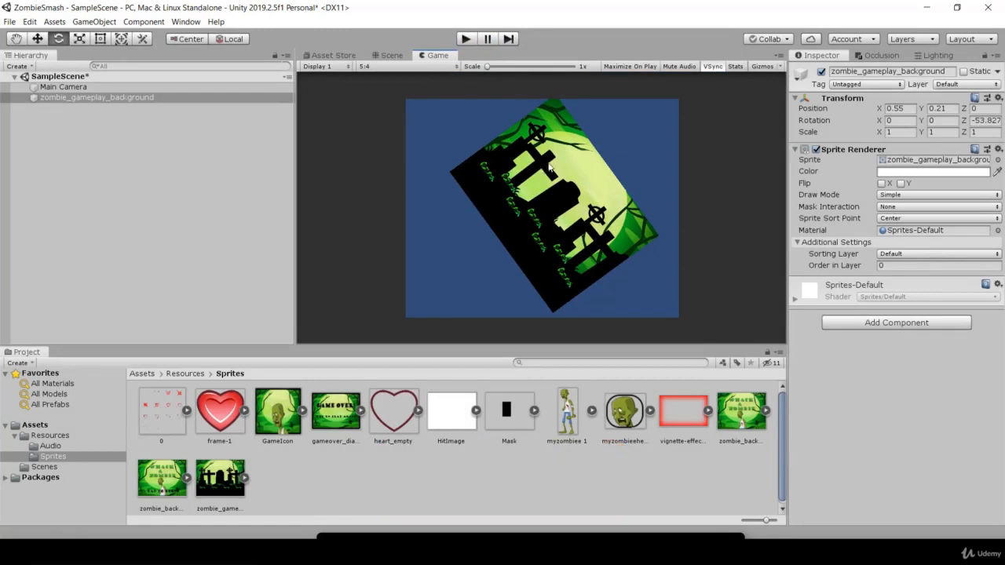
{"action": "left_click_drag", "start_coordinate": [488, 68], "coordinate": [440, 69]}
{"action": "left_click", "coordinate": [402, 67]}
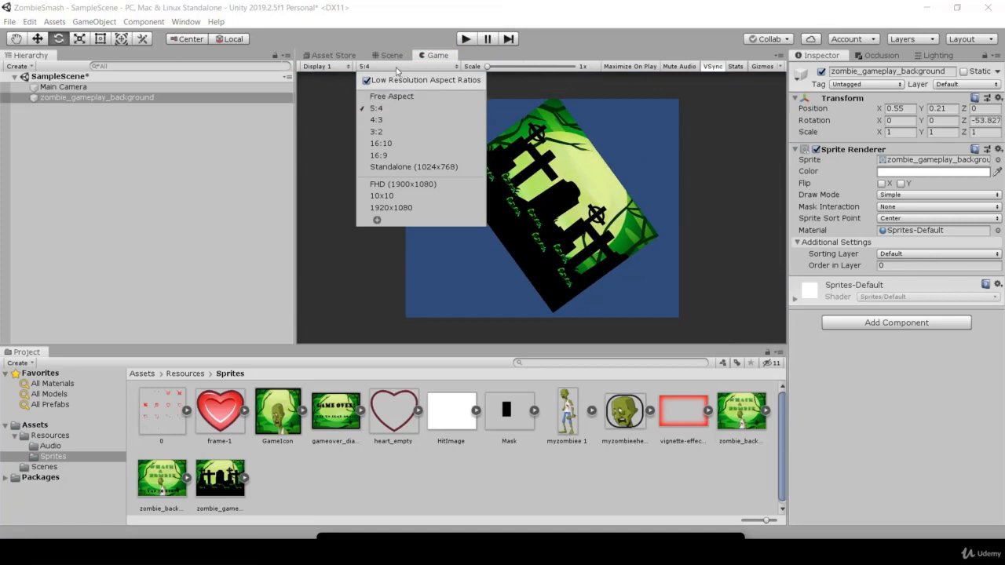
{"action": "left_click", "coordinate": [414, 50]}
Compare the rotated background in the Scene view with its appearance in the Game view.
{"action": "left_click", "coordinate": [393, 57]}
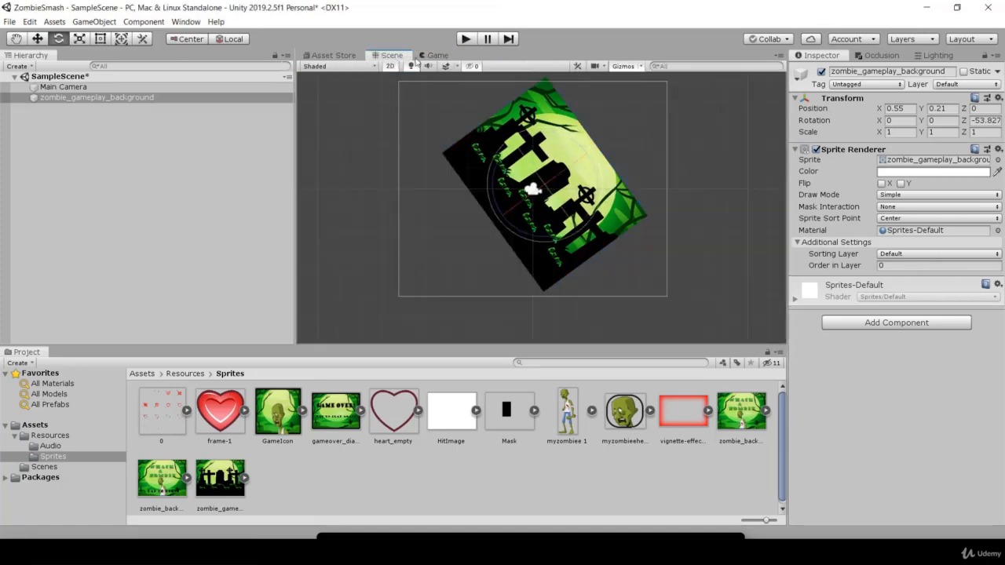
{"action": "left_click", "coordinate": [432, 56]}
{"action": "left_click", "coordinate": [380, 57]}
{"action": "left_click", "coordinate": [439, 56]}
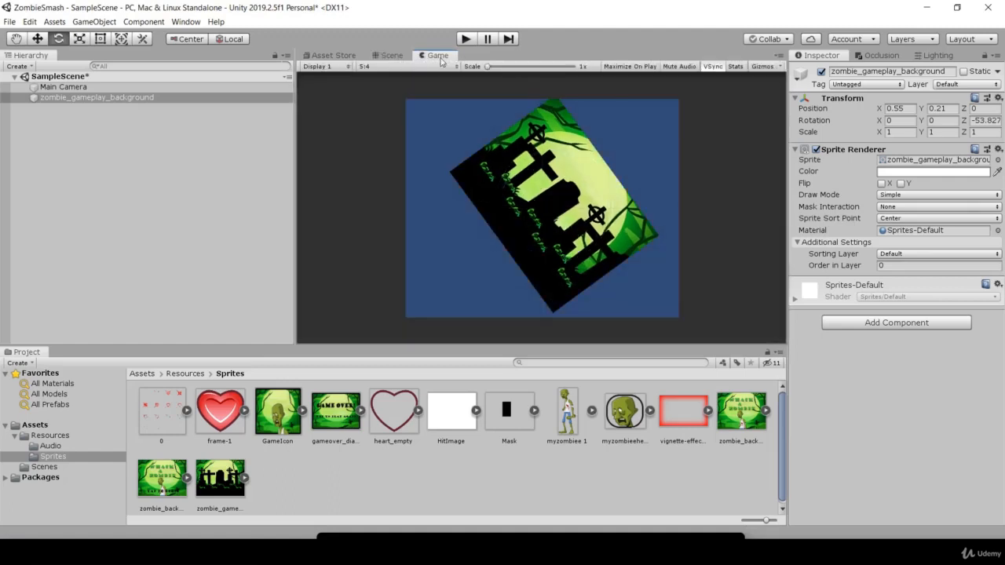
Delete the rotated background object and add a fresh zombie_gameplay_background sprite to SampleScene.
{"action": "left_click", "coordinate": [67, 101]}
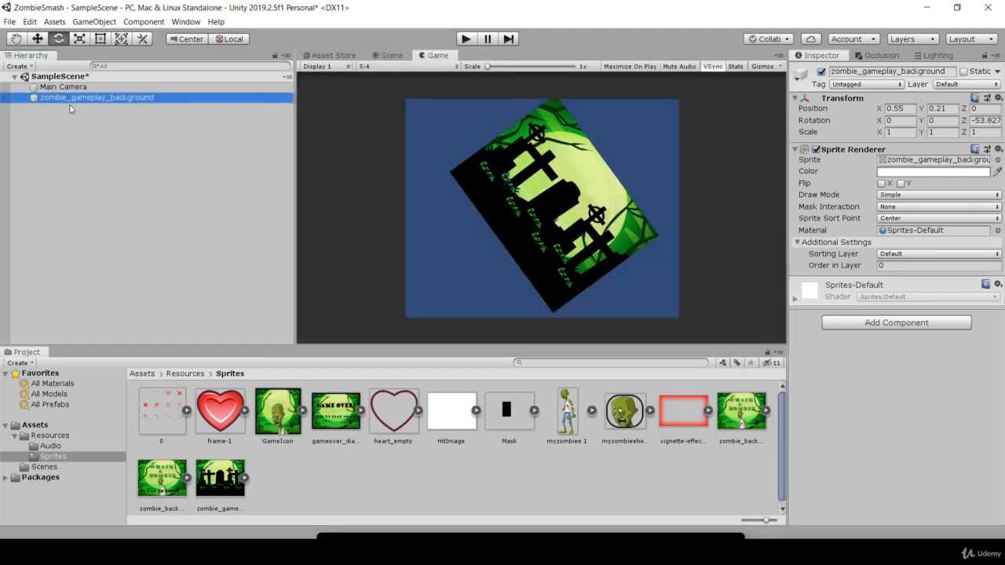
{"action": "key", "text": "Delete"}
{"action": "left_click_drag", "start_coordinate": [225, 484], "coordinate": [42, 126]}
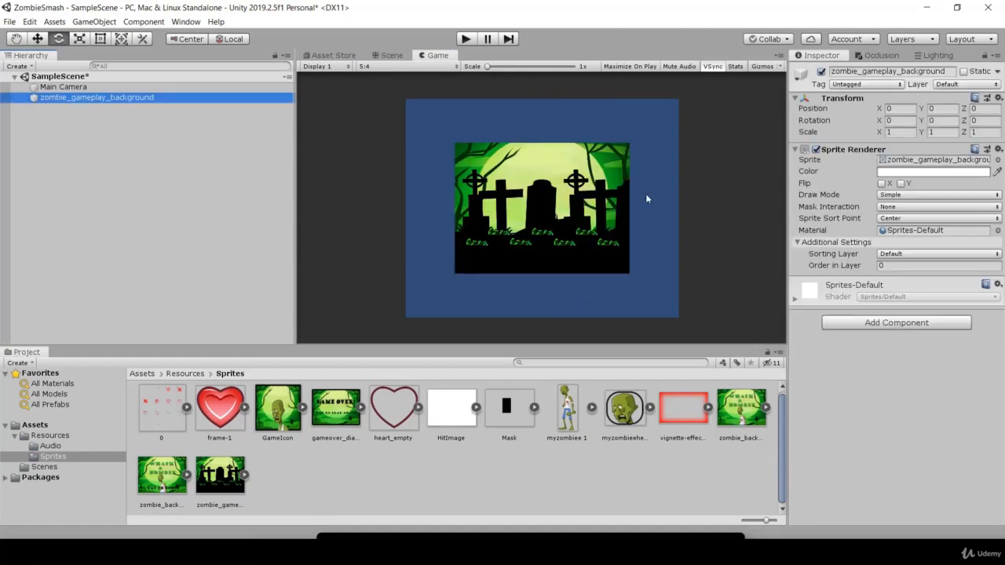
Inspect the properties of Main Camera and the background object, including the background's name.
{"action": "left_click", "coordinate": [51, 88]}
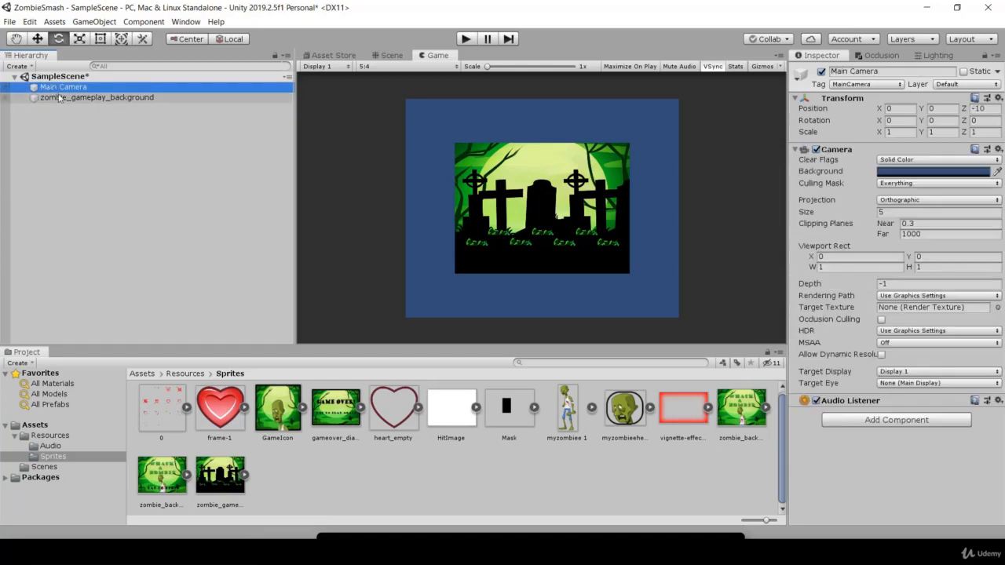
{"action": "left_click", "coordinate": [55, 98]}
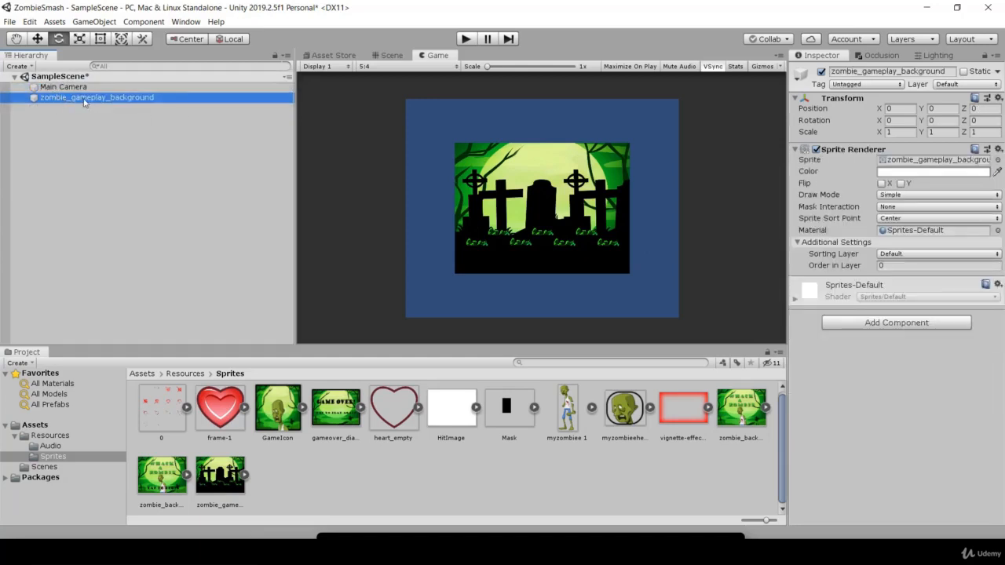
{"action": "left_click", "coordinate": [863, 71]}
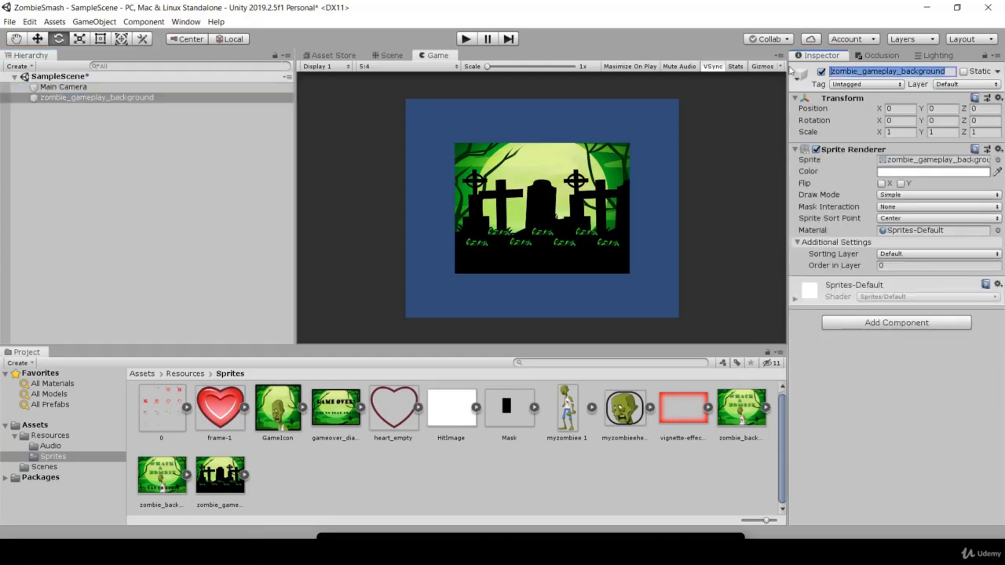
{"action": "double_click", "coordinate": [915, 71]}
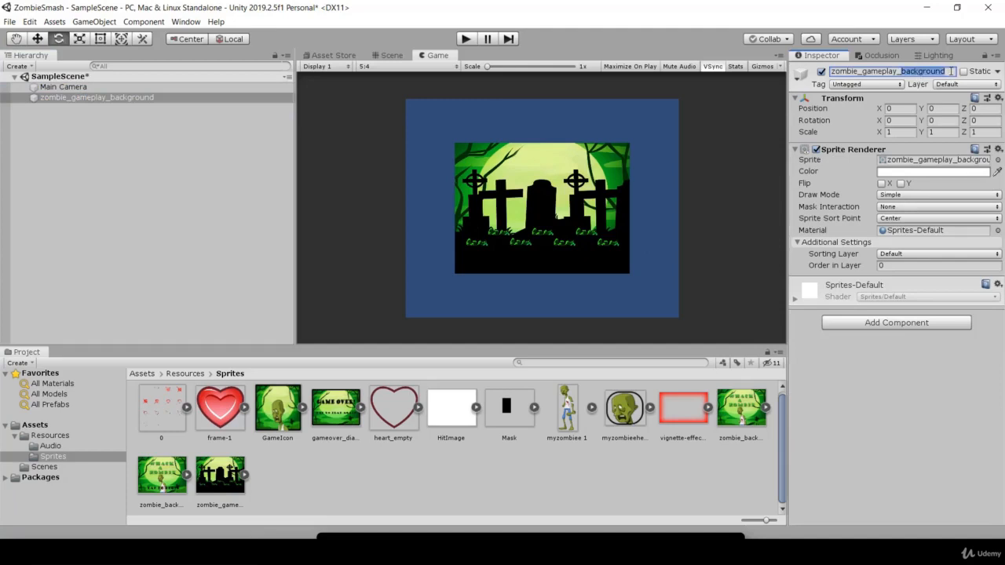
{"action": "double_click", "coordinate": [950, 72]}
{"action": "left_click", "coordinate": [133, 88]}
{"action": "left_click", "coordinate": [111, 95]}
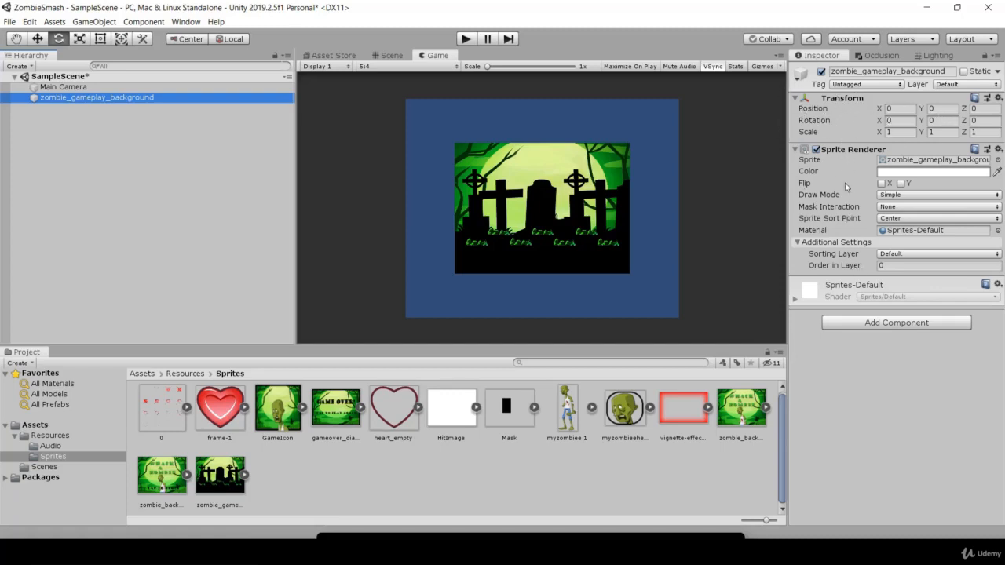
Collapse the background's Transform and Sprite Renderer components, re-expand Transform, and view Main Camera's components.
{"action": "left_click", "coordinate": [795, 98]}
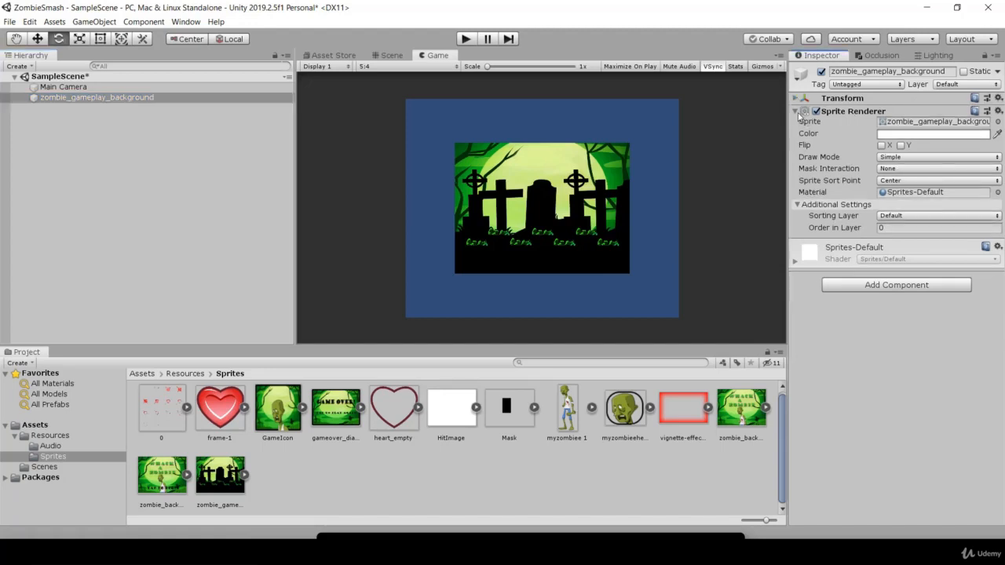
{"action": "left_click", "coordinate": [795, 111]}
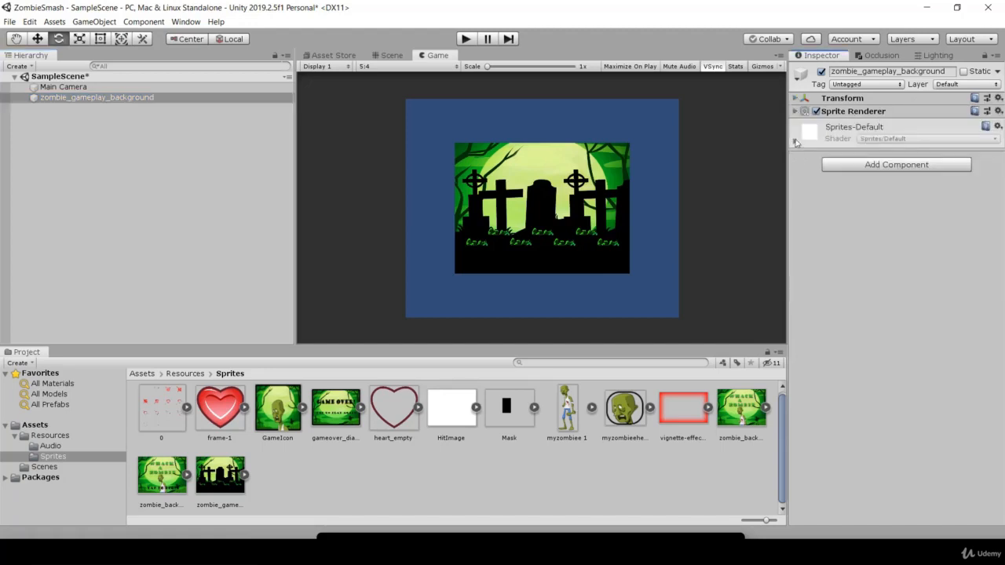
{"action": "left_click", "coordinate": [794, 99]}
{"action": "left_click", "coordinate": [63, 88]}
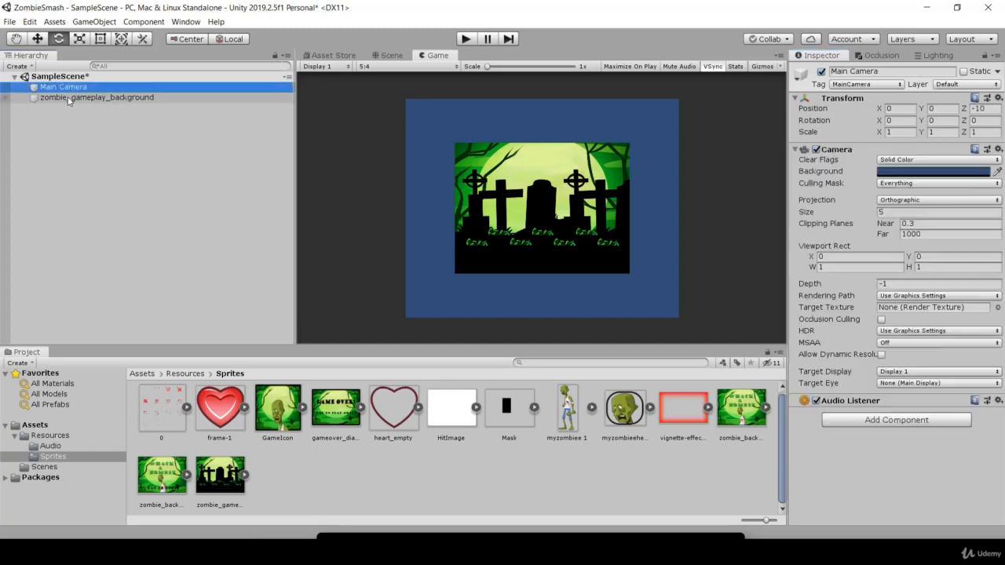
Try X positions 6 and -6 for zombie_gameplay_background and set its Y position to 2.
{"action": "left_click", "coordinate": [70, 97]}
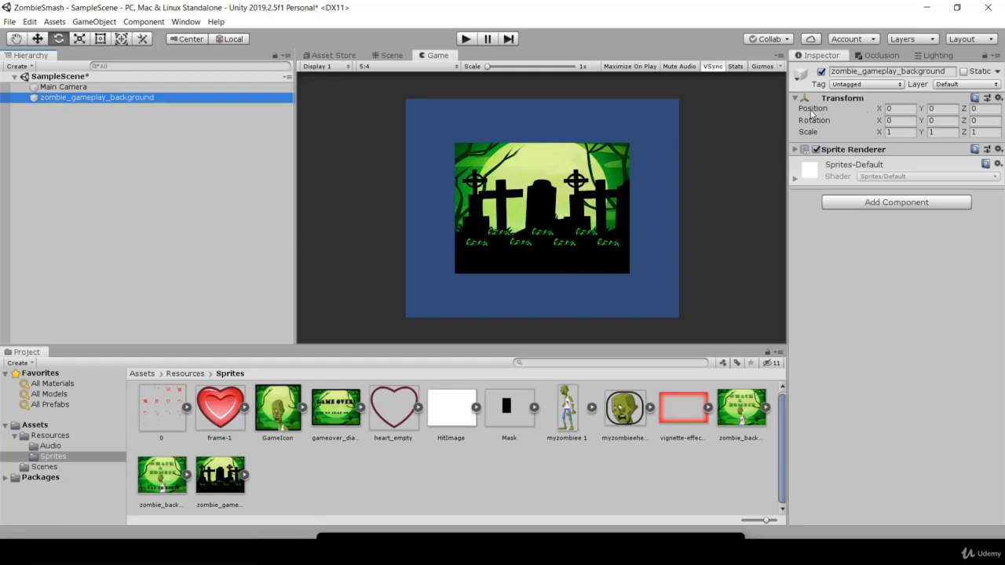
{"action": "left_click", "coordinate": [895, 108]}
{"action": "key", "text": "Tab"}
{"action": "key", "text": "Tab"}
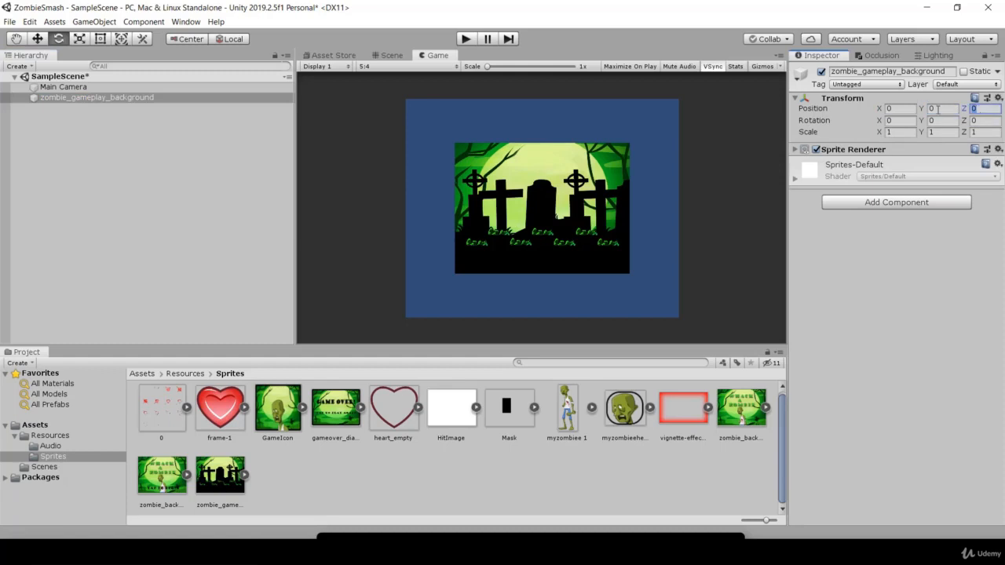
{"action": "left_click", "coordinate": [937, 110]}
{"action": "left_click", "coordinate": [897, 110]}
{"action": "type", "text": "6"}
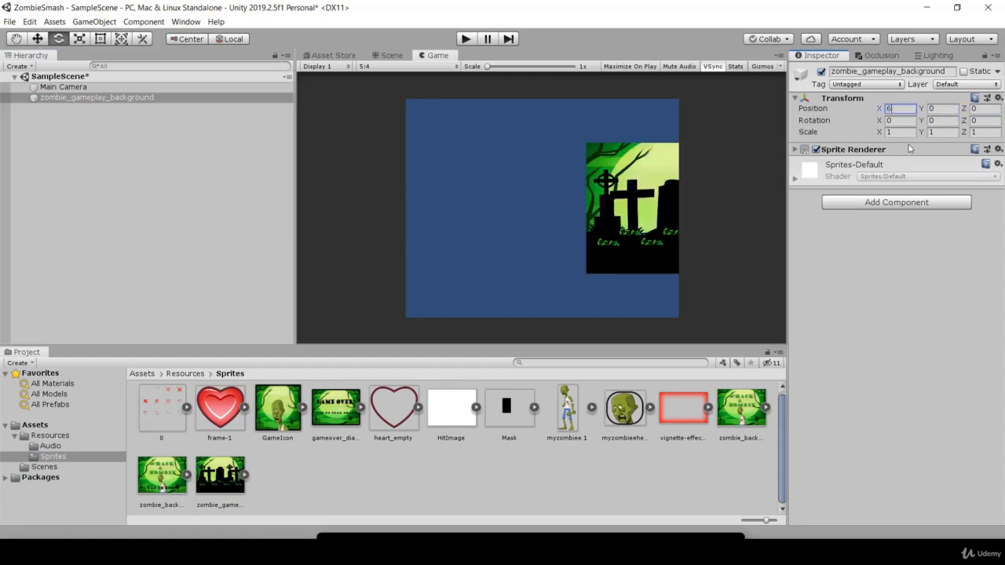
{"action": "key", "text": "BackSpace"}
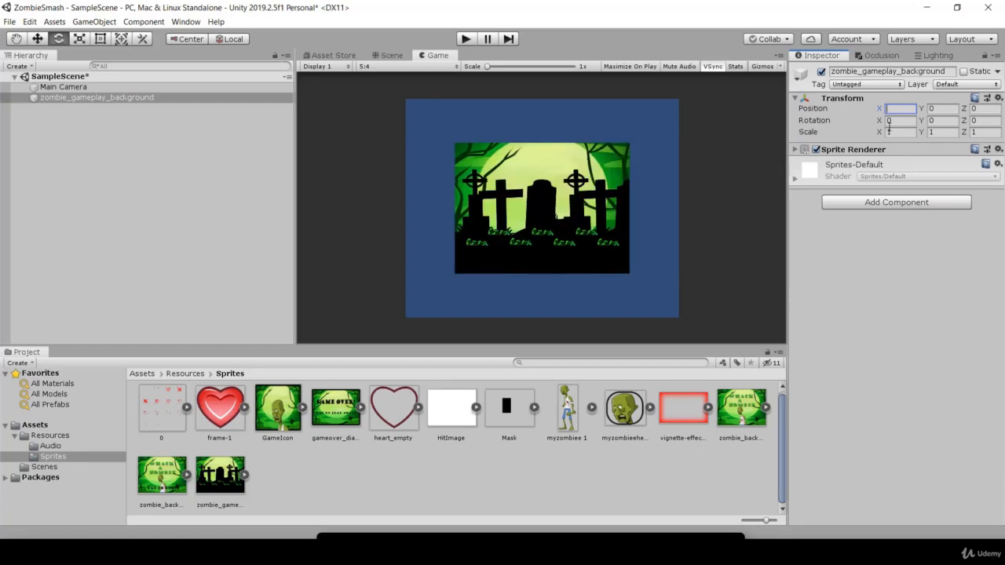
{"action": "type", "text": "-6"}
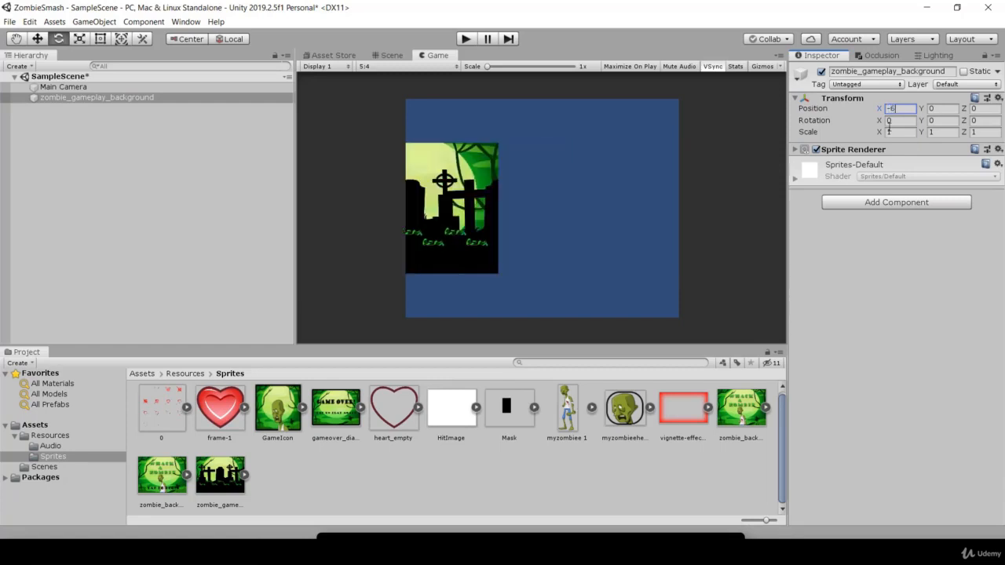
{"action": "left_click", "coordinate": [934, 110]}
{"action": "type", "text": "2"}
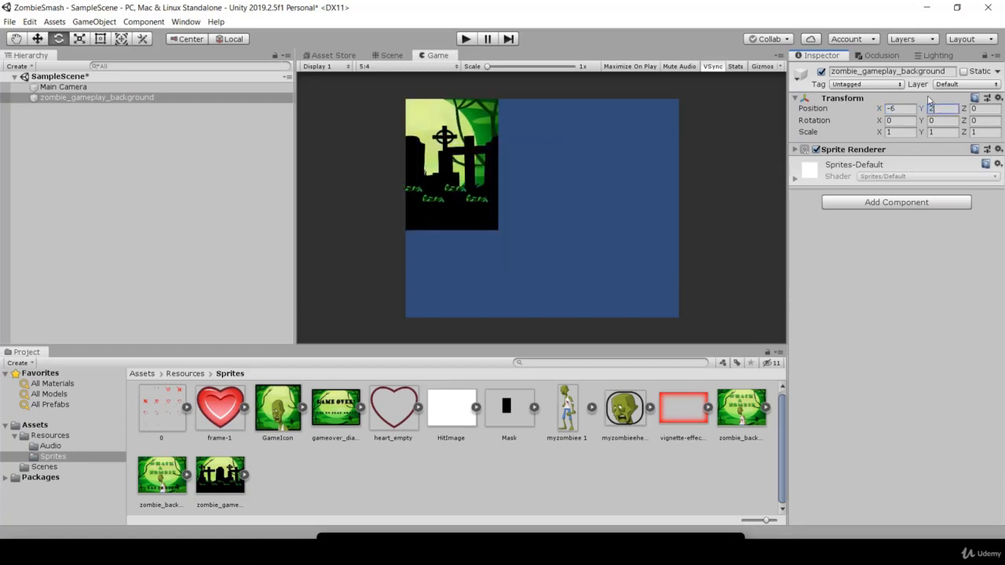
Move the background freely around the Scene view with the Move tool, ending at about X -1.88, Y -2.15.
{"action": "left_click", "coordinate": [387, 53]}
{"action": "left_click", "coordinate": [389, 55]}
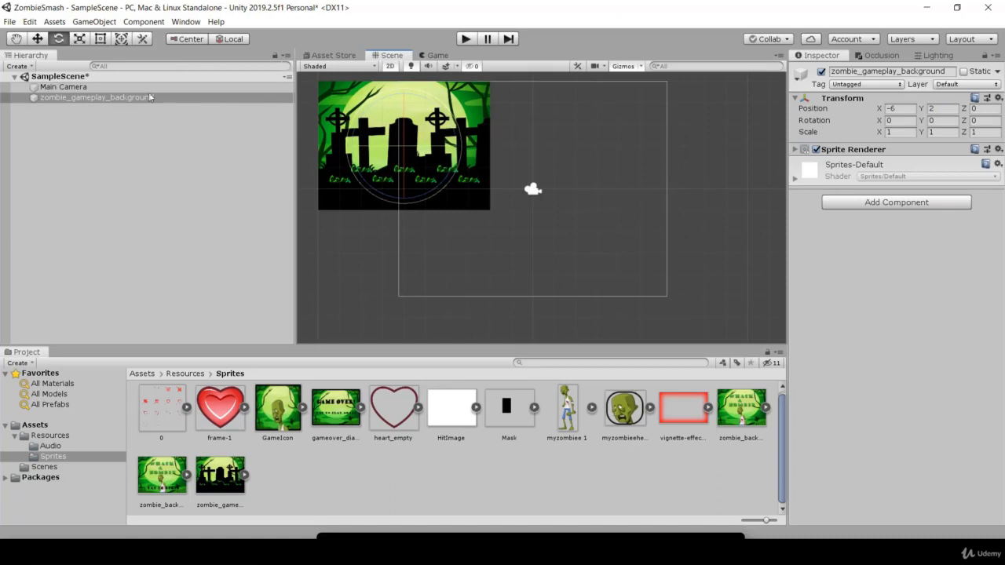
{"action": "left_click", "coordinate": [37, 39]}
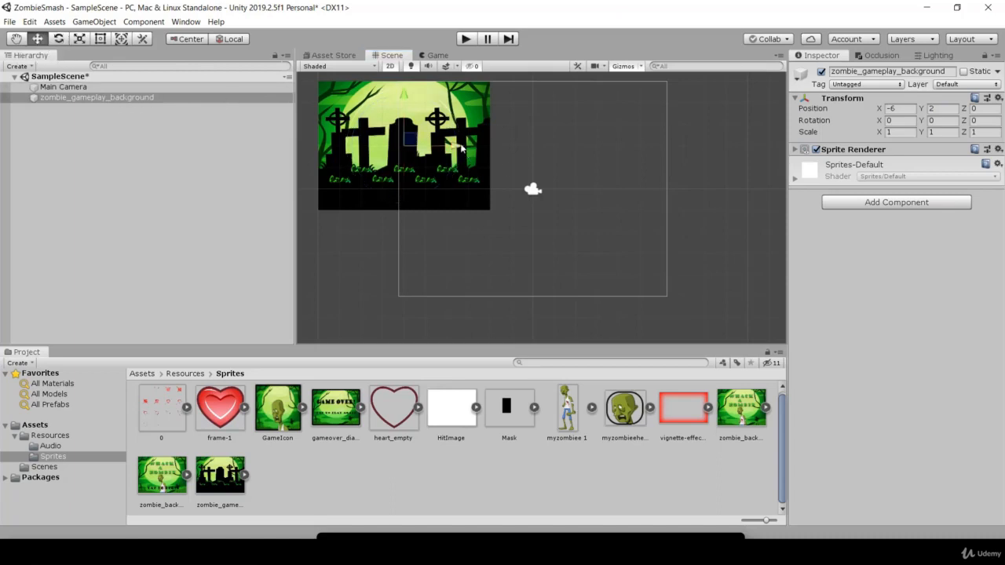
{"action": "left_click_drag", "start_coordinate": [462, 155], "coordinate": [580, 143]}
{"action": "left_click_drag", "start_coordinate": [532, 103], "coordinate": [592, 169]}
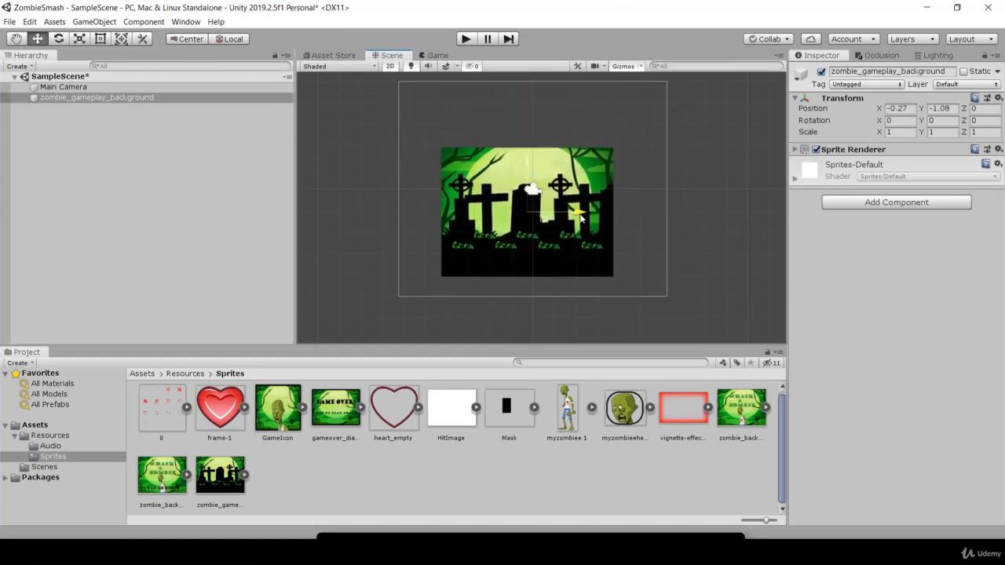
{"action": "left_click_drag", "start_coordinate": [579, 212], "coordinate": [614, 212]}
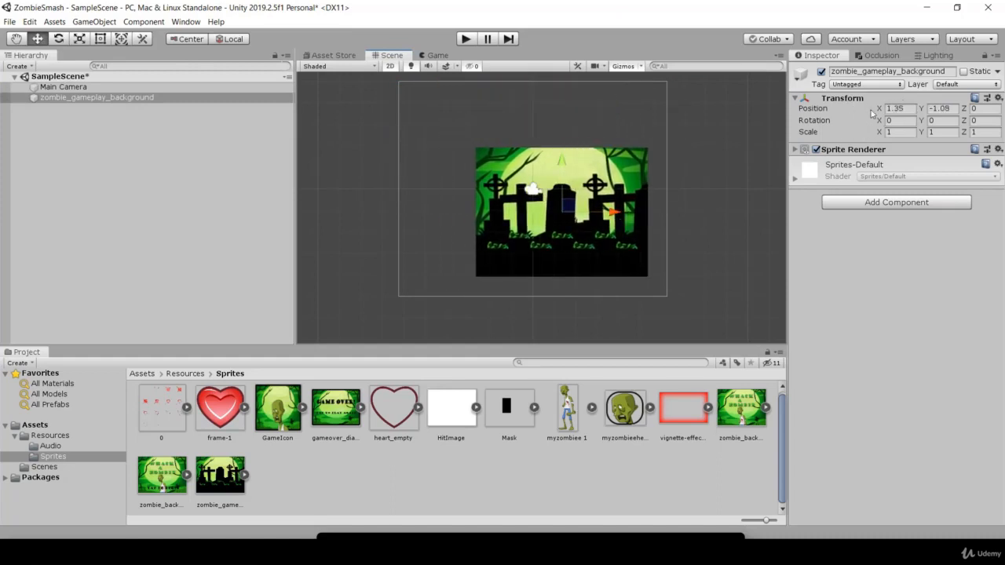
{"action": "left_click_drag", "start_coordinate": [614, 212], "coordinate": [520, 212]}
{"action": "left_click_drag", "start_coordinate": [467, 162], "coordinate": [460, 105]}
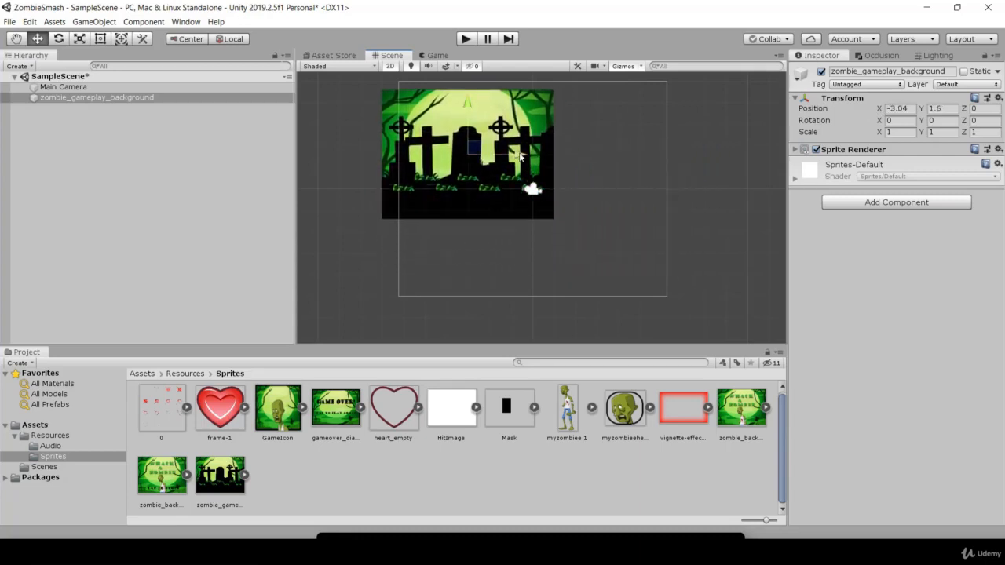
{"action": "left_click_drag", "start_coordinate": [493, 153], "coordinate": [545, 198]}
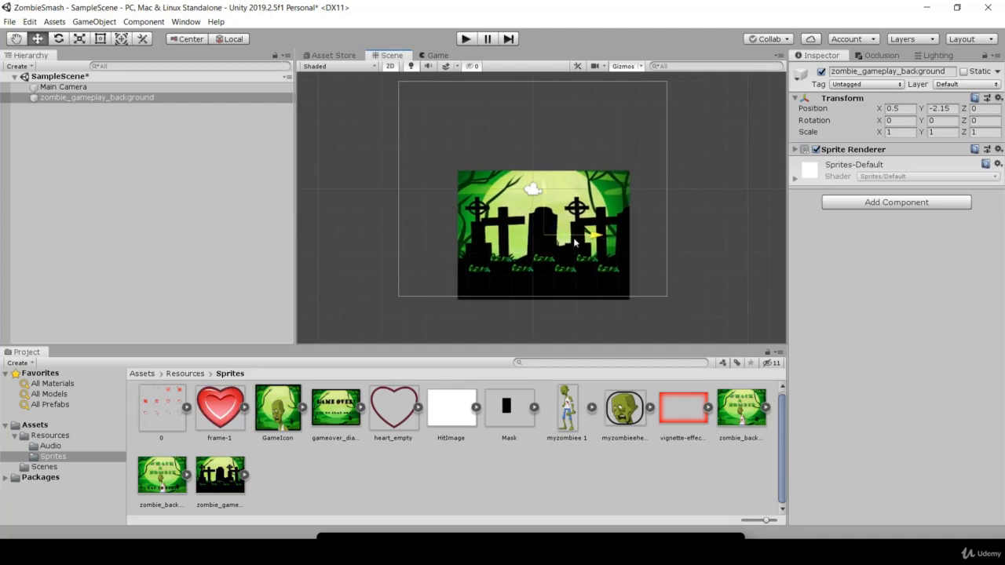
{"action": "left_click_drag", "start_coordinate": [585, 234], "coordinate": [533, 234]}
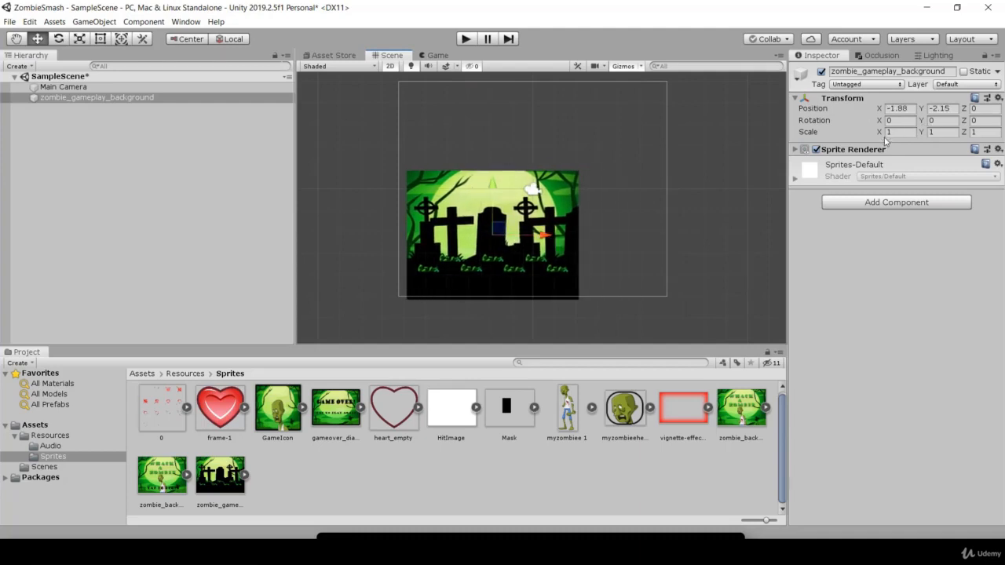
Rotate the background freehand in the Scene view to about X -16, Y 24, Z -57 degrees.
{"action": "left_click", "coordinate": [59, 39]}
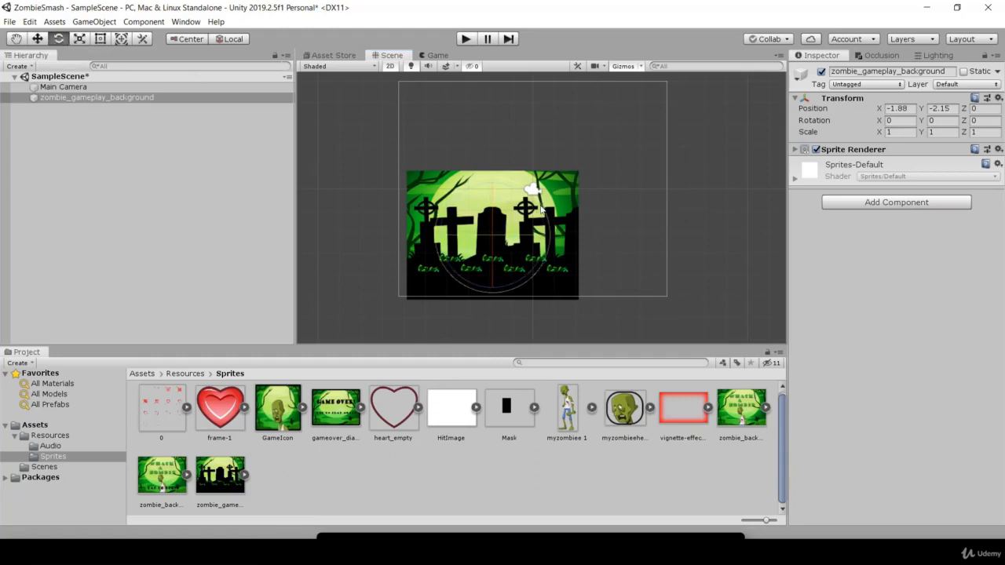
{"action": "left_click_drag", "start_coordinate": [542, 218], "coordinate": [540, 308]}
{"action": "left_click_drag", "start_coordinate": [443, 226], "coordinate": [396, 228]}
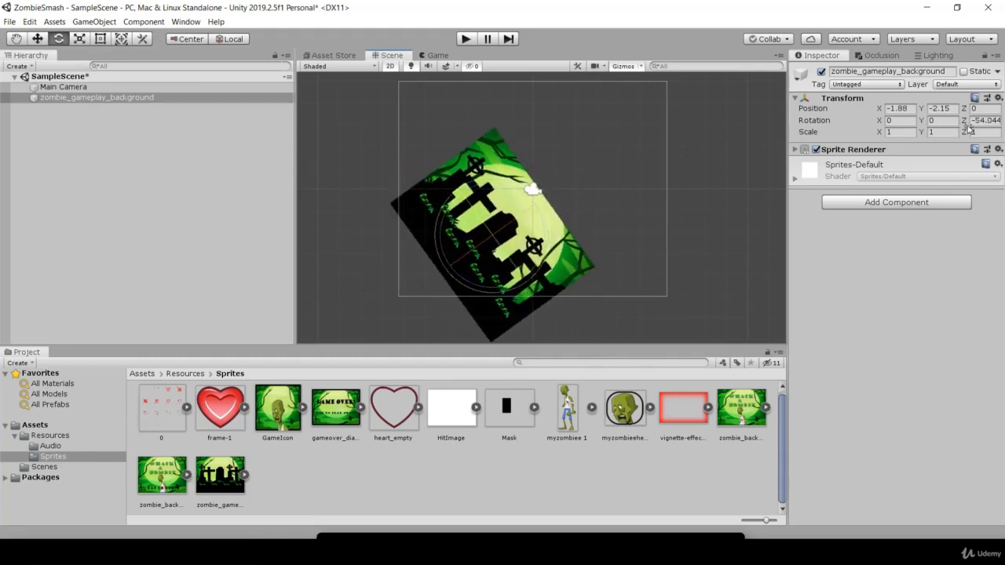
{"action": "left_click_drag", "start_coordinate": [515, 227], "coordinate": [591, 256]}
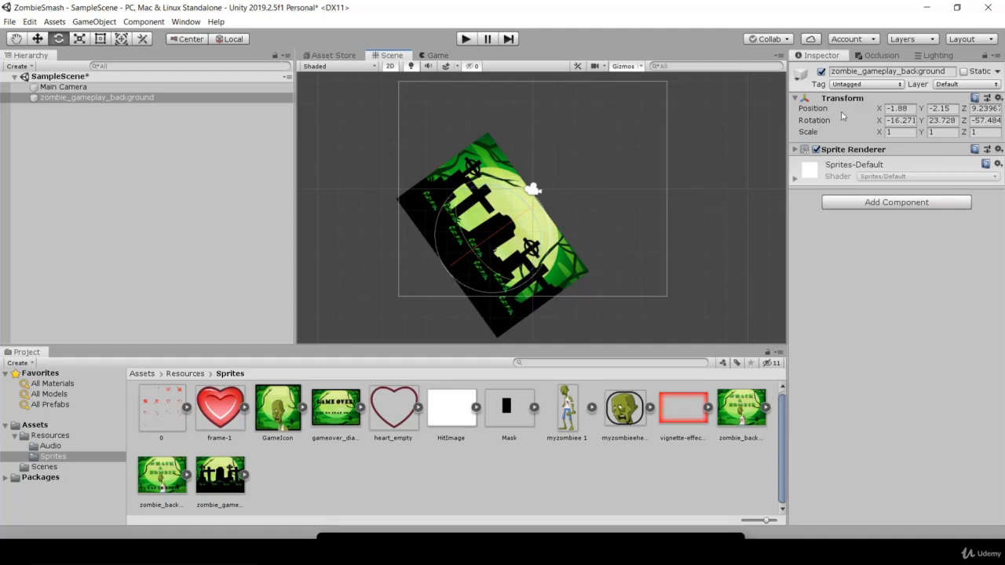
Reset the background's position to 0 on the X, Y and Z axes.
{"action": "left_click", "coordinate": [911, 109]}
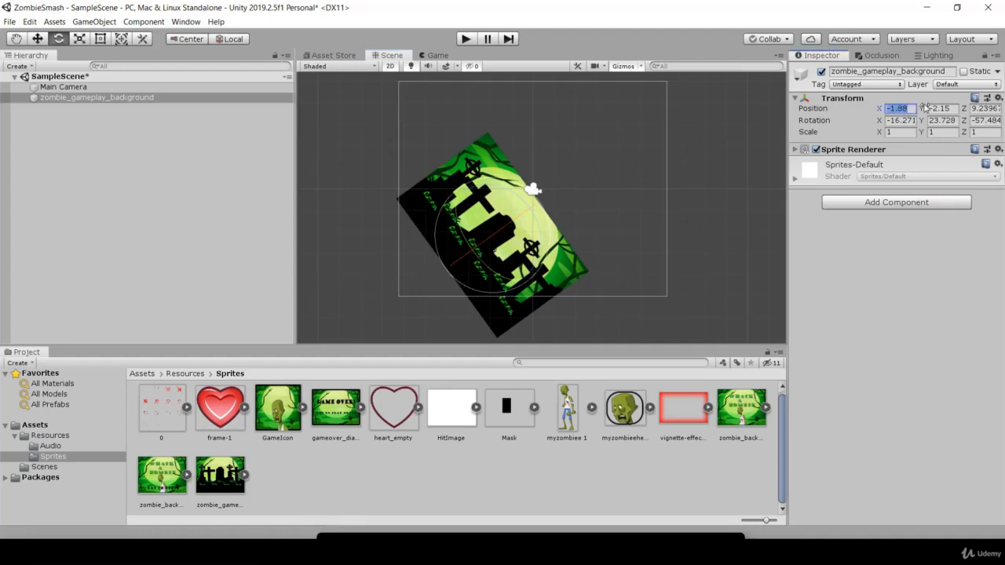
{"action": "type", "text": "0"}
{"action": "key", "text": "Tab"}
{"action": "type", "text": "0"}
{"action": "key", "text": "Tab"}
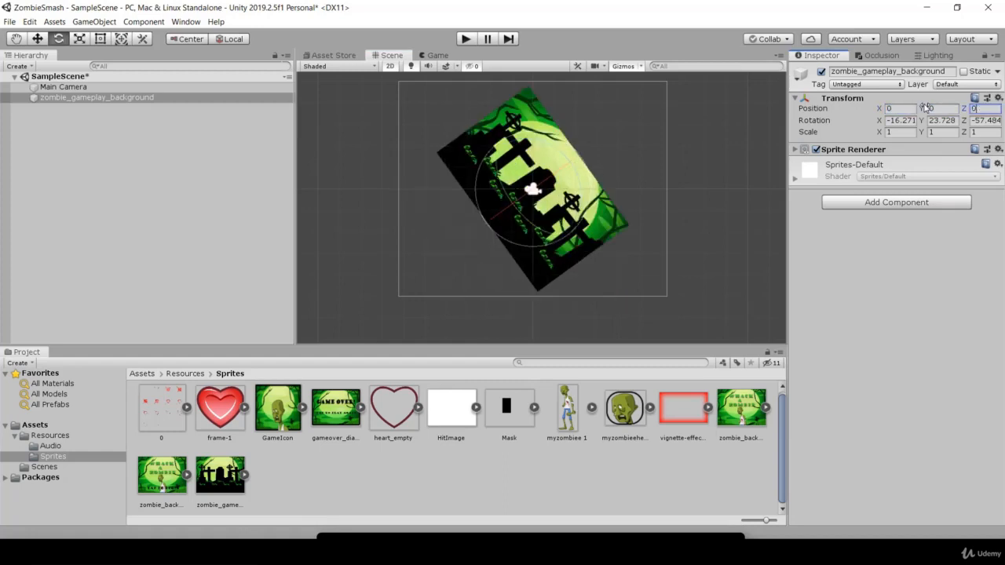
{"action": "type", "text": "0"}
{"action": "key", "text": "Tab"}
Reset the background's rotation to 0 on the X, Y and Z axes.
{"action": "left_click", "coordinate": [904, 120]}
{"action": "key", "text": "Tab"}
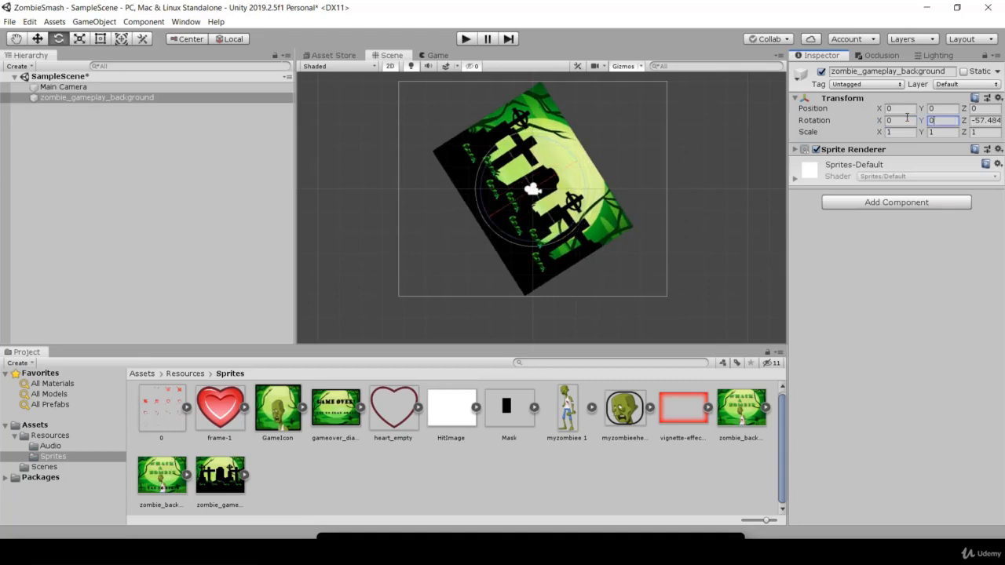
{"action": "type", "text": "0"}
{"action": "key", "text": "Tab"}
{"action": "type", "text": "0"}
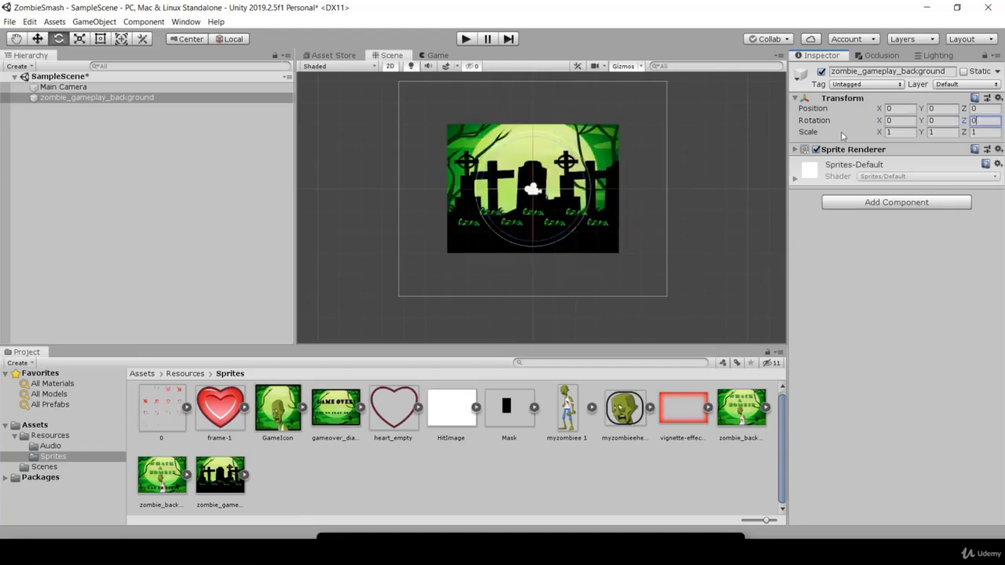
Try stretching the background's X scale to about 2.27 and undo the change.
{"action": "left_click_drag", "start_coordinate": [880, 133], "coordinate": [911, 157]}
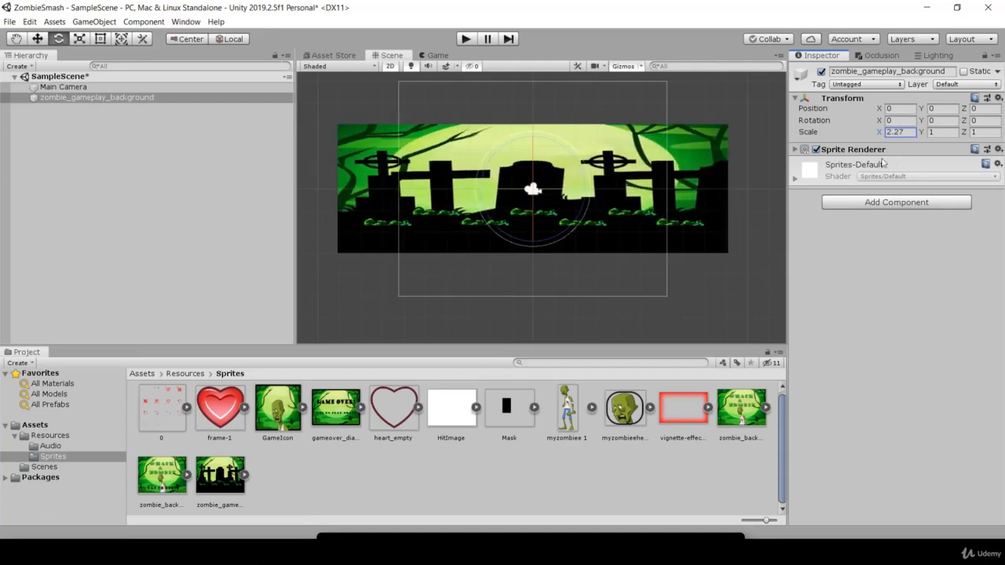
{"action": "key", "text": "ctrl+z"}
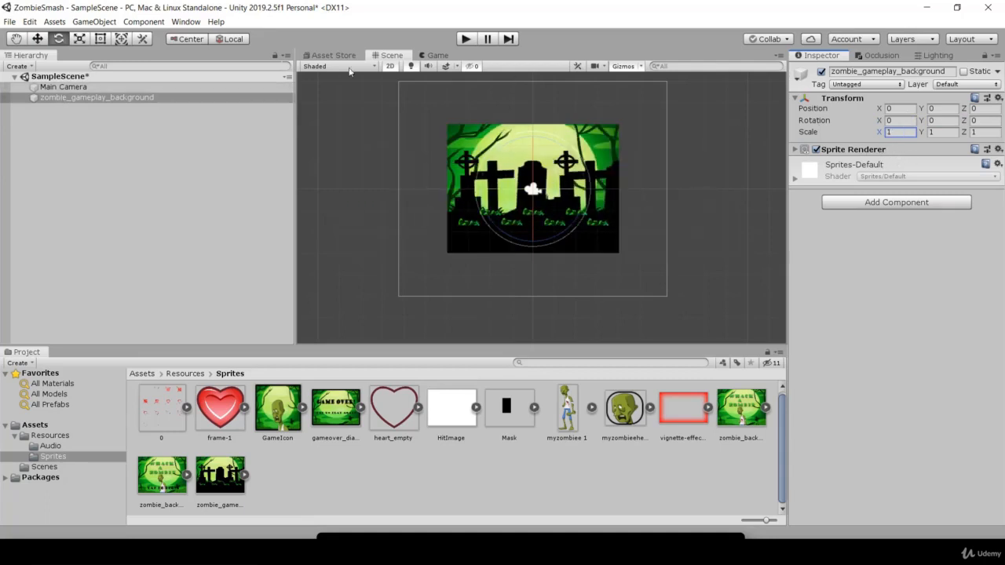
Compare the properties of Main Camera and zombie_gameplay_background by selecting each in the scene hierarchy.
{"action": "left_click", "coordinate": [67, 87]}
{"action": "left_click", "coordinate": [75, 99]}
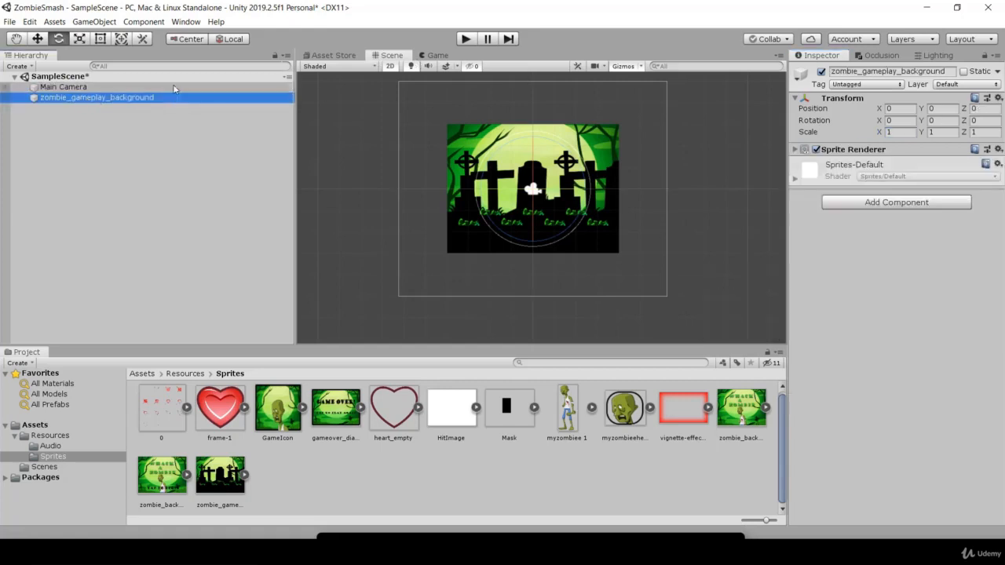
{"action": "left_click", "coordinate": [110, 89]}
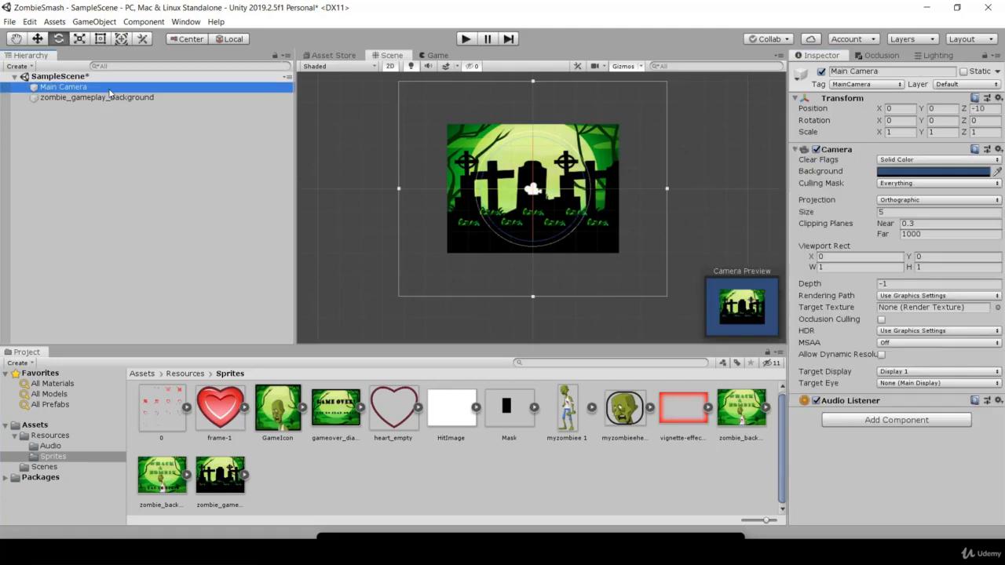
{"action": "left_click", "coordinate": [111, 102]}
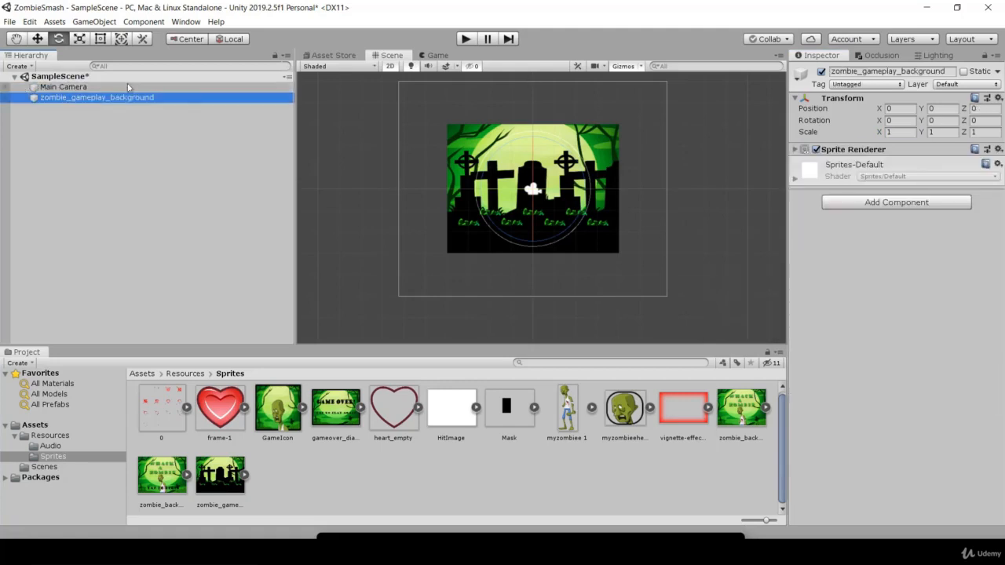
Set the background's scale to 1.5 on the X, Y and Z axes while viewing it in the Game view.
{"action": "left_click", "coordinate": [434, 56]}
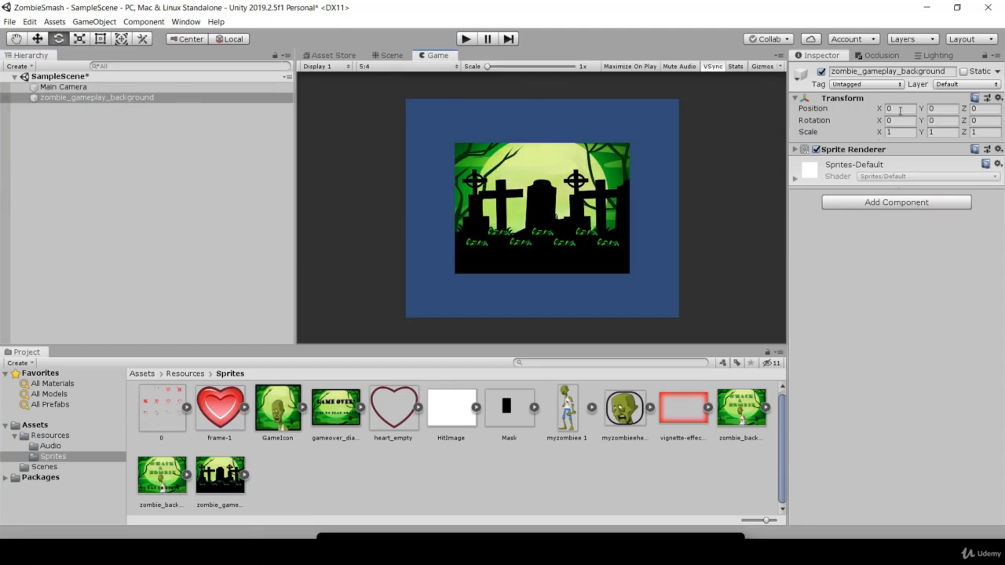
{"action": "left_click", "coordinate": [891, 134]}
{"action": "type", "text": "1.5"}
{"action": "key", "text": "Tab"}
{"action": "type", "text": "1.5"}
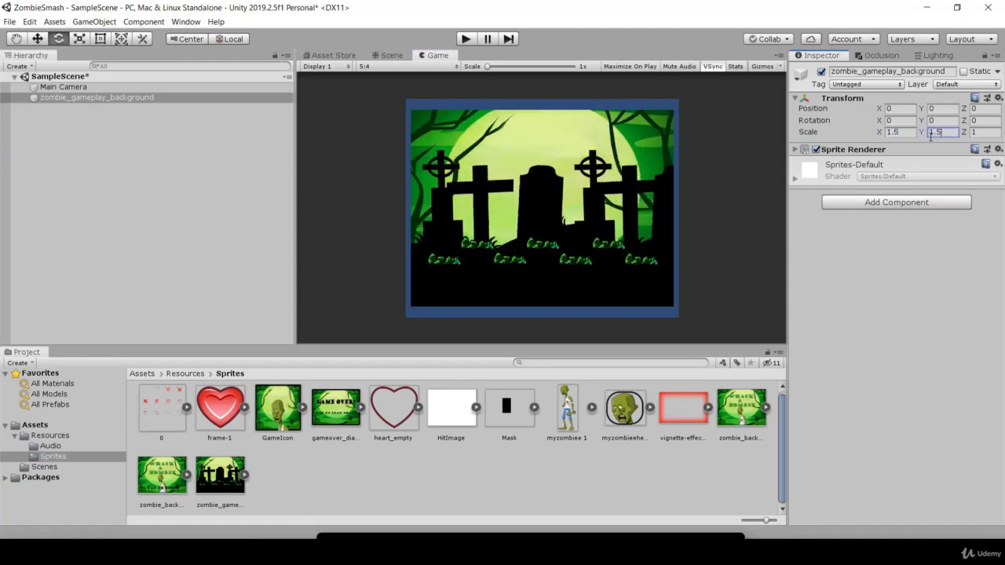
{"action": "key", "text": "Tab"}
{"action": "type", "text": "1.5"}
Set the background's scale to 1.7 on the X, Y and Z axes so it fills the camera frame.
{"action": "left_click", "coordinate": [907, 132]}
{"action": "type", "text": "1.7"}
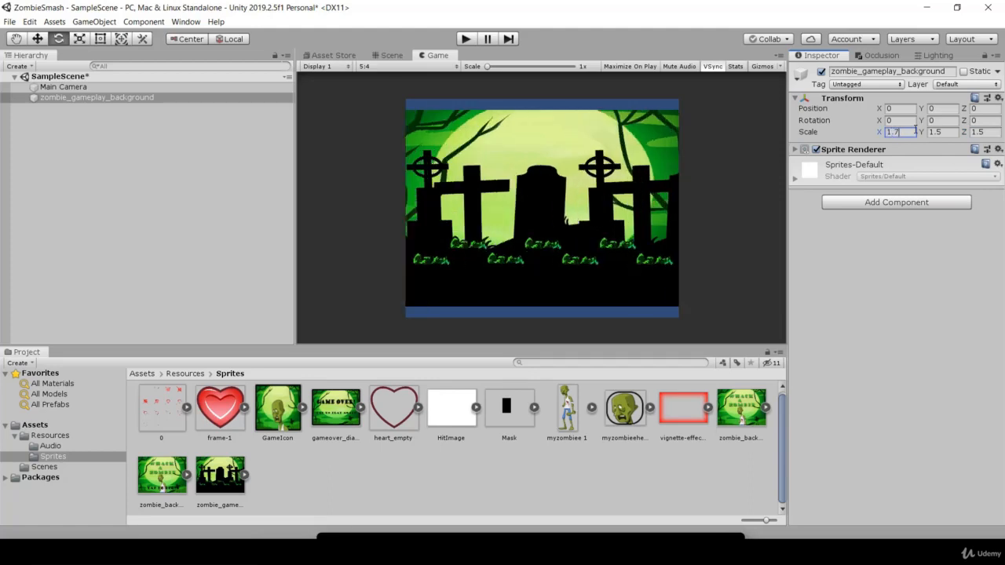
{"action": "key", "text": "Tab"}
{"action": "type", "text": "1.7"}
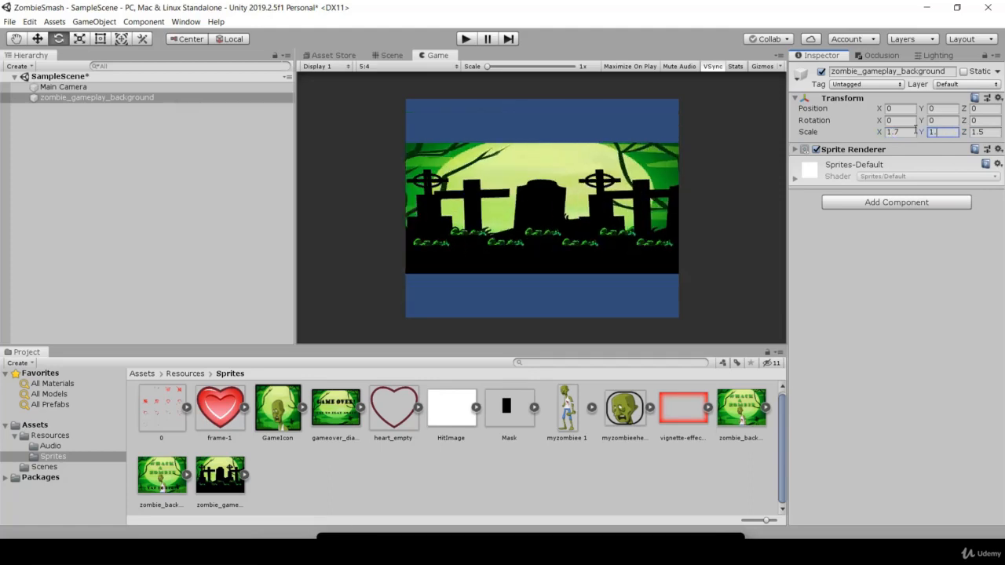
{"action": "key", "text": "Tab"}
{"action": "type", "text": "1."}
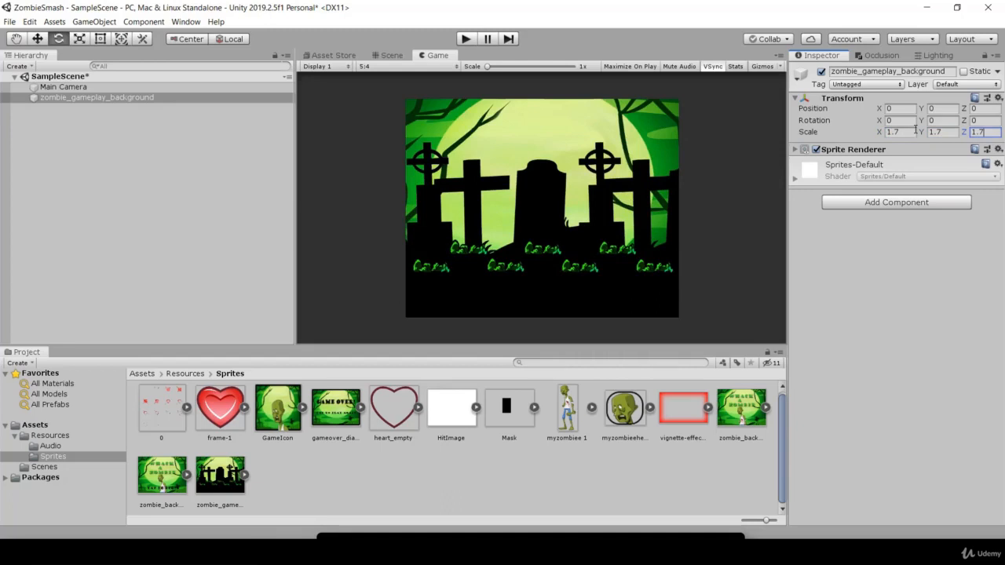
Preview the game in Play mode with Maximize On Play enabled, and switch the option off and stop playback.
{"action": "left_click", "coordinate": [464, 38]}
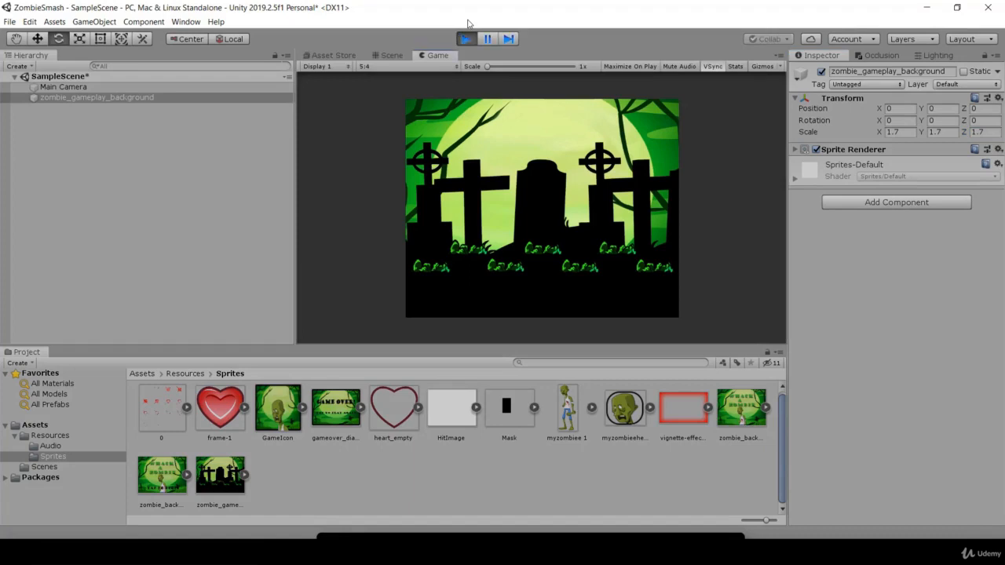
{"action": "left_click", "coordinate": [620, 66]}
{"action": "left_click", "coordinate": [487, 39]}
{"action": "left_click", "coordinate": [487, 40]}
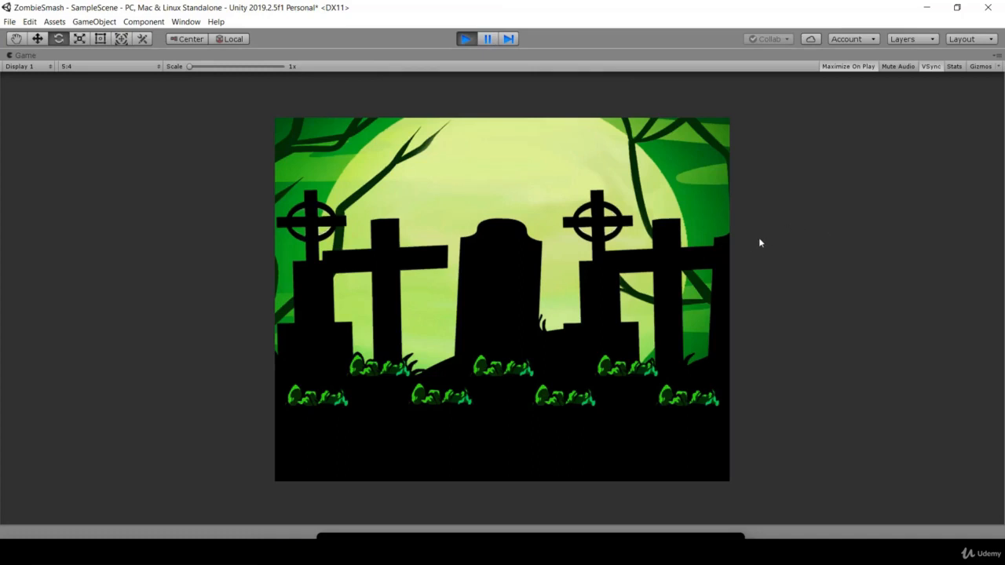
{"action": "left_click", "coordinate": [840, 66]}
{"action": "left_click", "coordinate": [465, 39]}
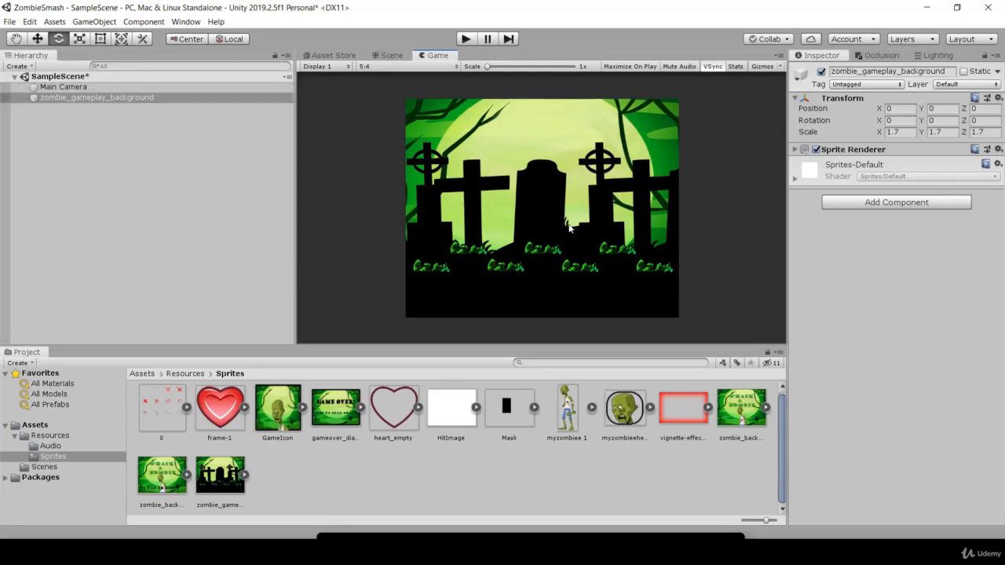
View Main Camera's components and return to the background object's properties.
{"action": "left_click", "coordinate": [93, 87]}
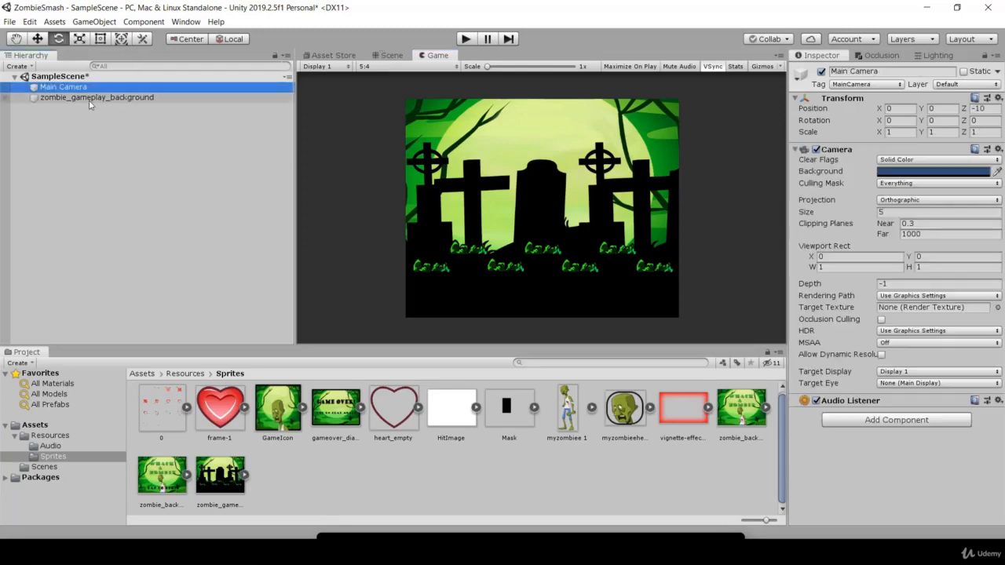
{"action": "left_click", "coordinate": [89, 100]}
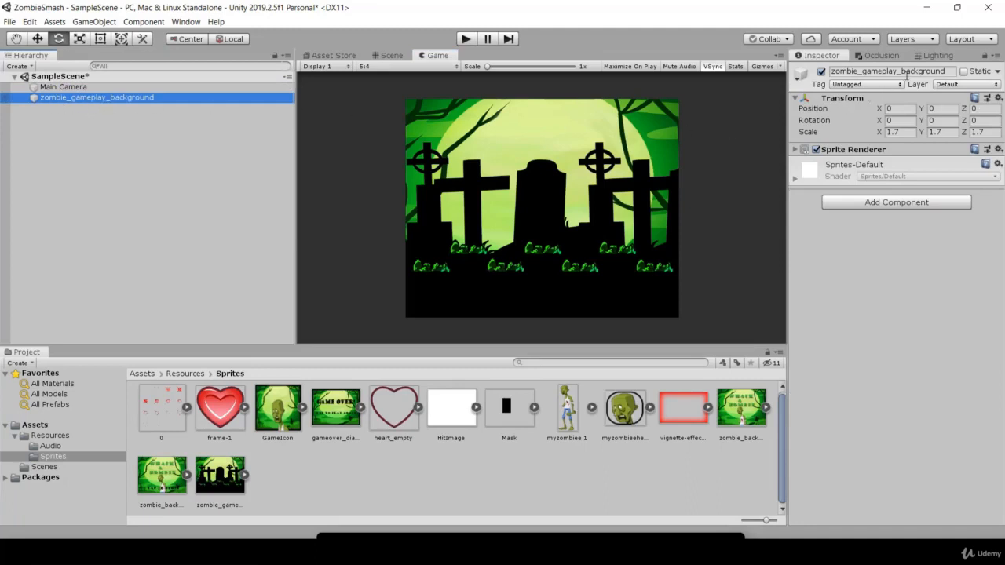
Rename the zombie_gameplay_background object to Background.
{"action": "left_click", "coordinate": [946, 74]}
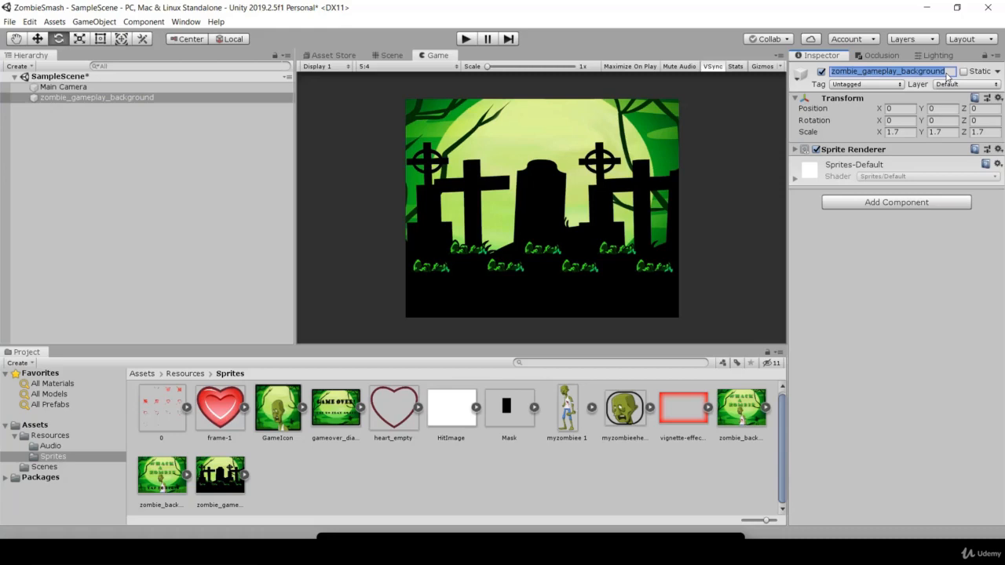
{"action": "type", "text": "Background"}
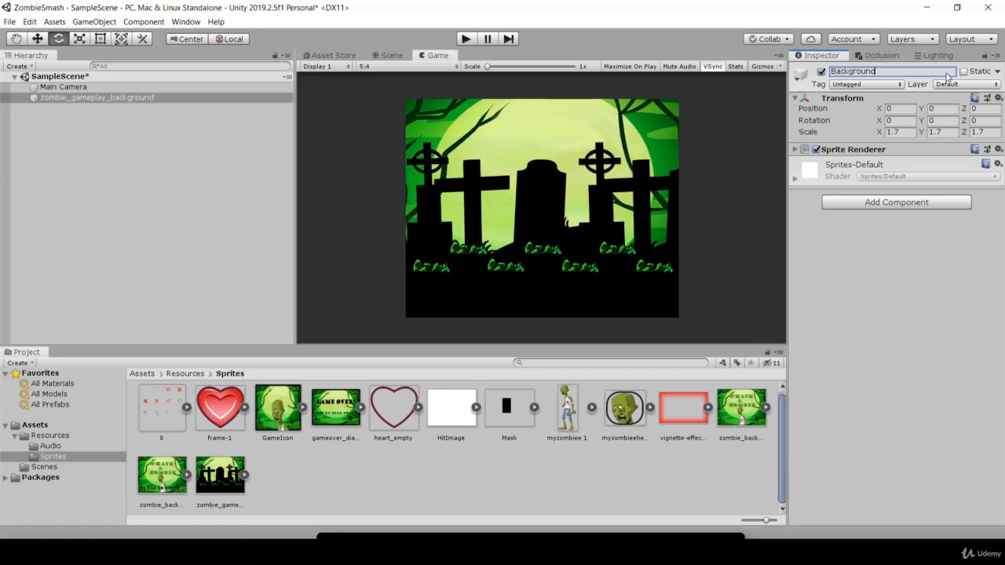
{"action": "key", "text": "Return"}
Compare the components and properties of Main Camera and Background by selecting each object in turn.
{"action": "left_click", "coordinate": [51, 88]}
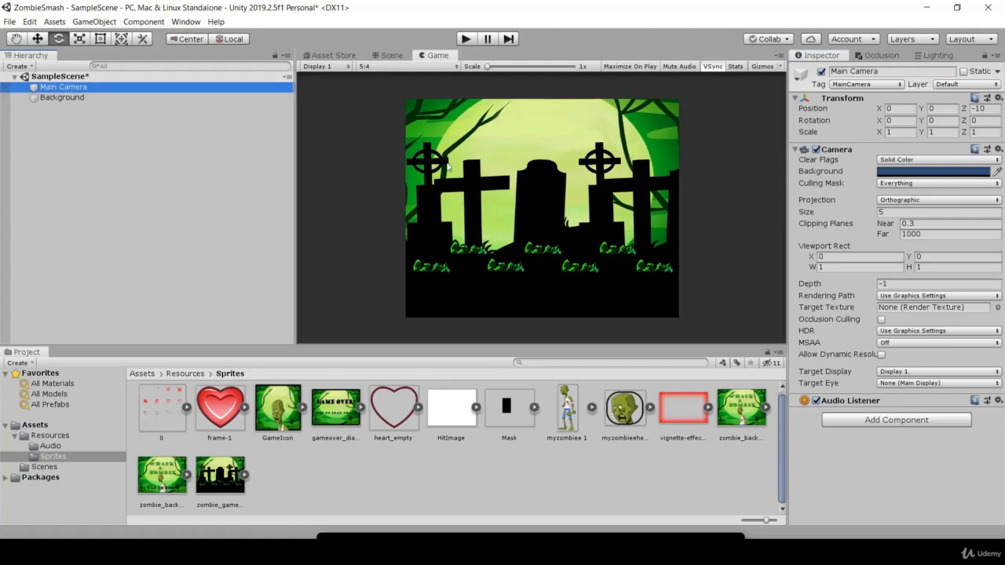
{"action": "left_click", "coordinate": [63, 100]}
{"action": "left_click", "coordinate": [64, 88]}
{"action": "left_click", "coordinate": [97, 98]}
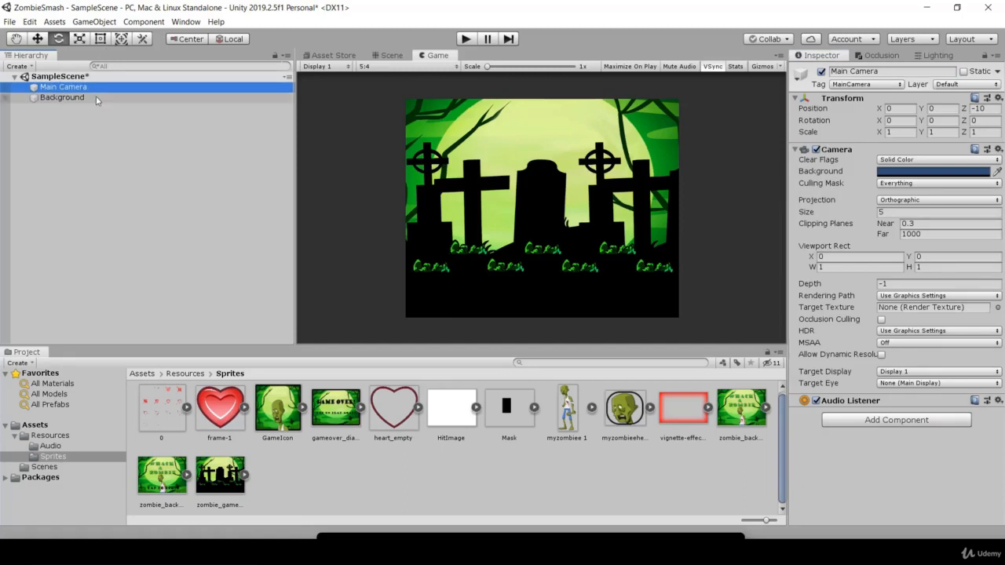
{"action": "left_click", "coordinate": [93, 87]}
{"action": "left_click", "coordinate": [93, 99]}
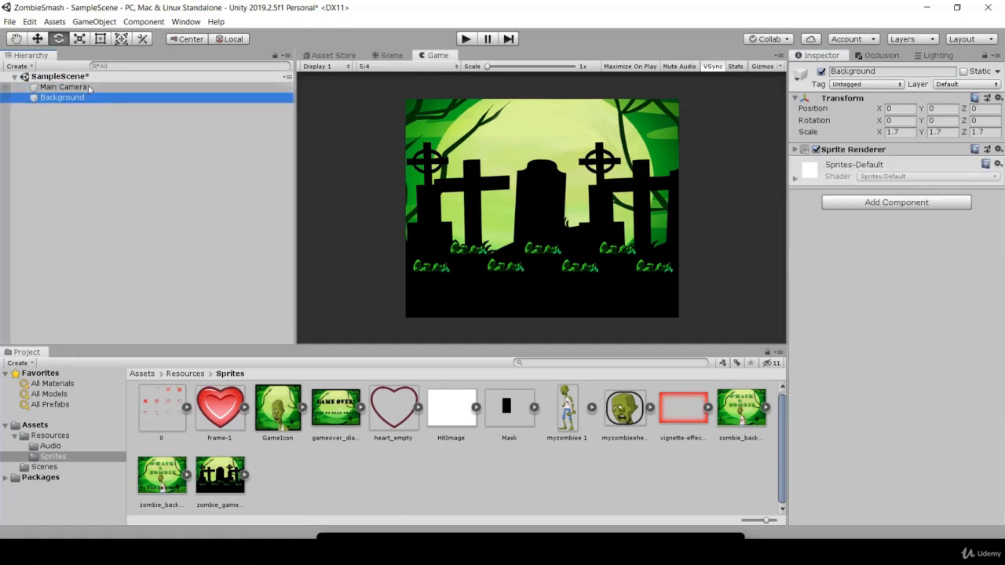
{"action": "left_click", "coordinate": [92, 87]}
{"action": "left_click", "coordinate": [86, 99]}
{"action": "left_click", "coordinate": [80, 88]}
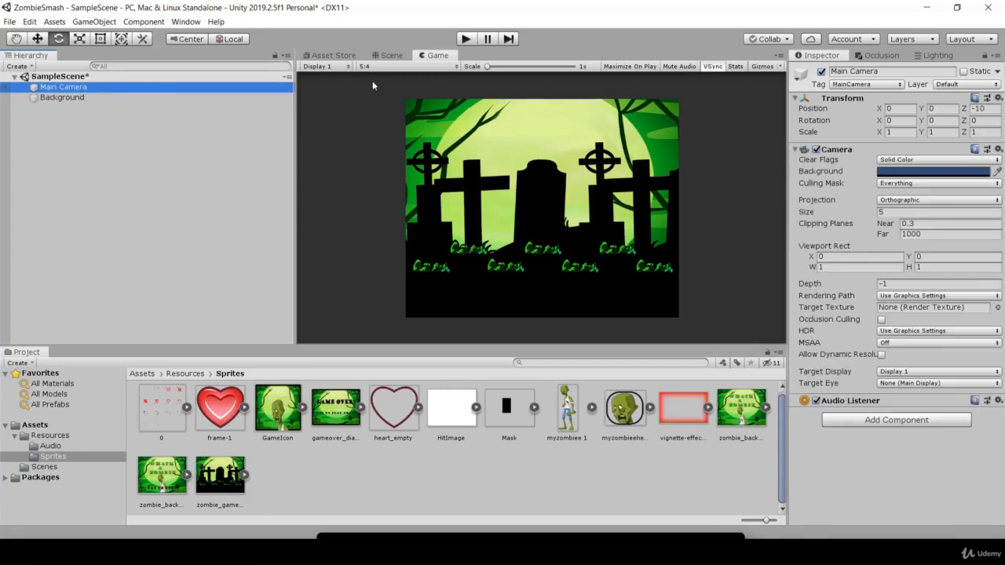
Show the scene in the Scene view and frame Main Camera to examine its view boundary and preview.
{"action": "left_click", "coordinate": [387, 55]}
{"action": "left_click", "coordinate": [78, 88]}
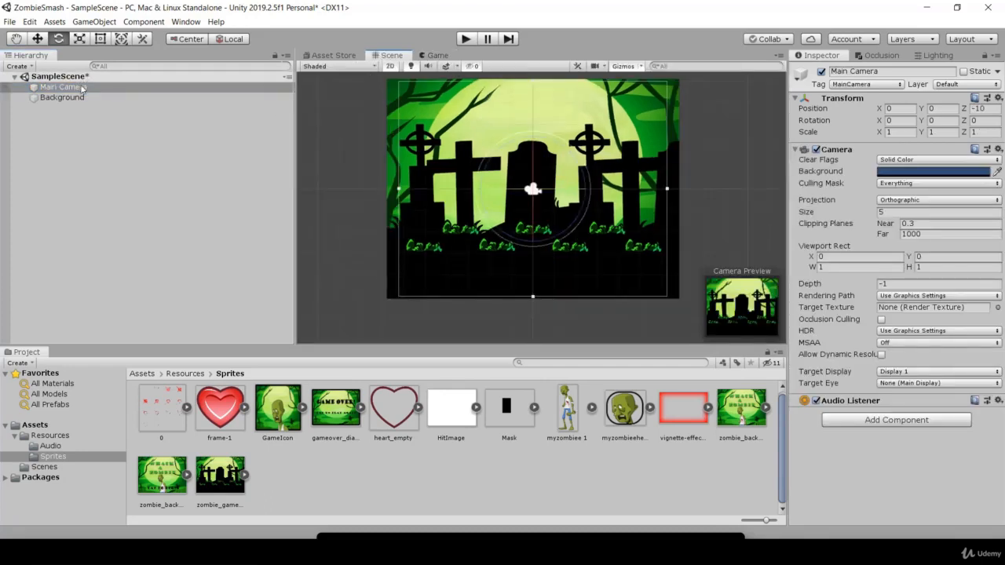
{"action": "left_click", "coordinate": [83, 99]}
{"action": "left_click", "coordinate": [84, 88]}
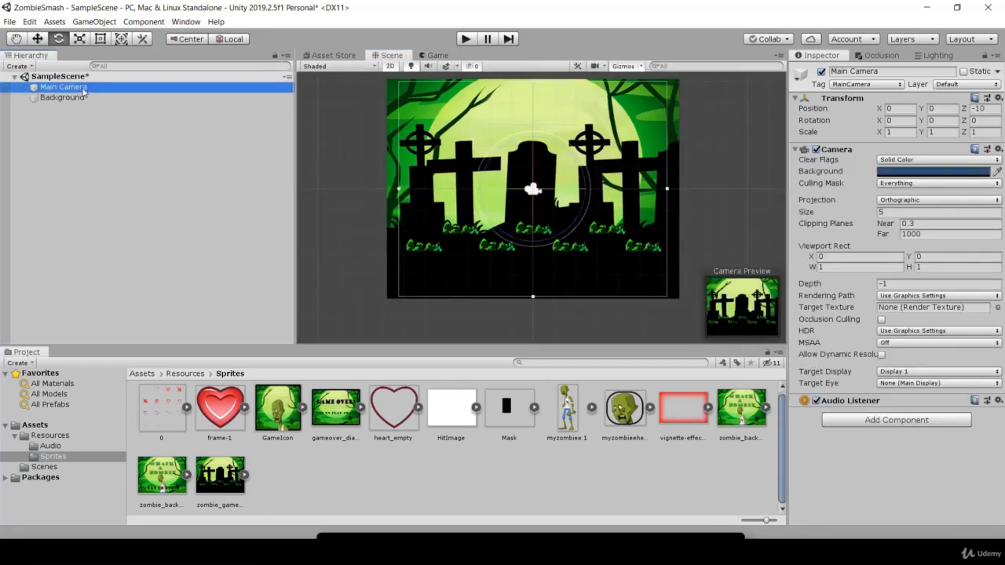
{"action": "double_click", "coordinate": [82, 90]}
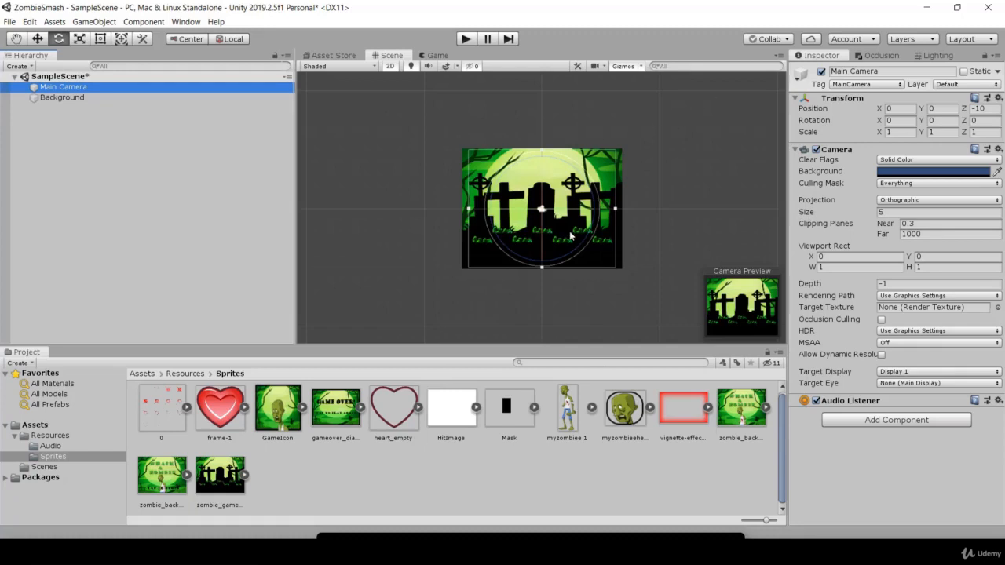
{"action": "scroll", "coordinate": [554, 186], "scroll_direction": "up", "scroll_amount": 3}
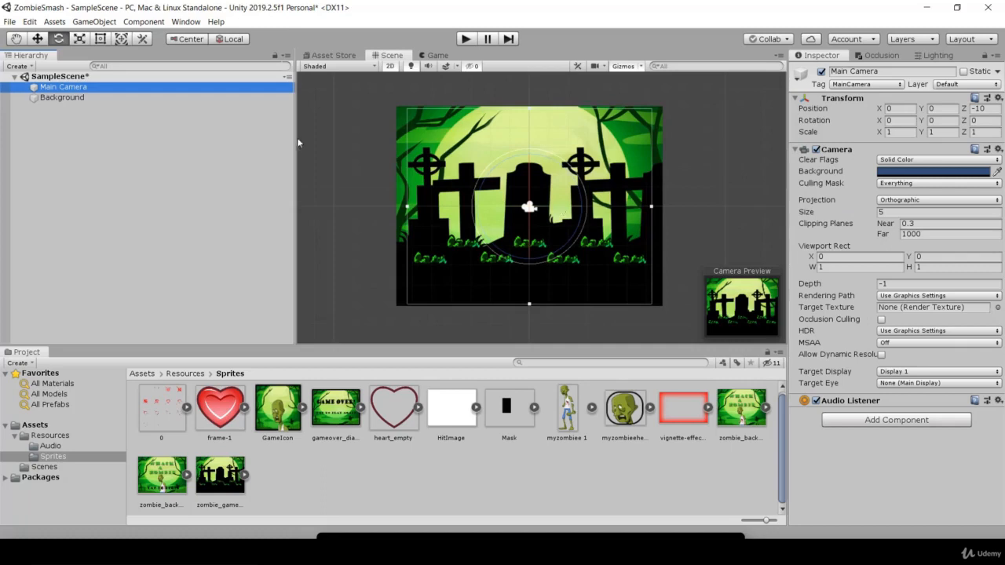
Move Main Camera sideways and slightly down with the Move tool, to about X -0.28 and Y -0.37.
{"action": "left_click", "coordinate": [37, 39]}
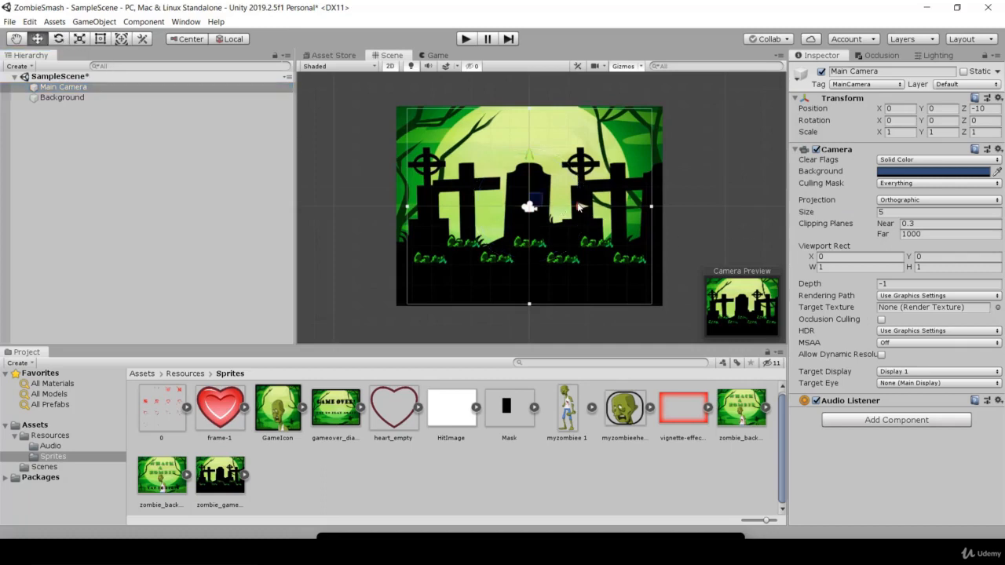
{"action": "left_click_drag", "start_coordinate": [579, 206], "coordinate": [620, 210]}
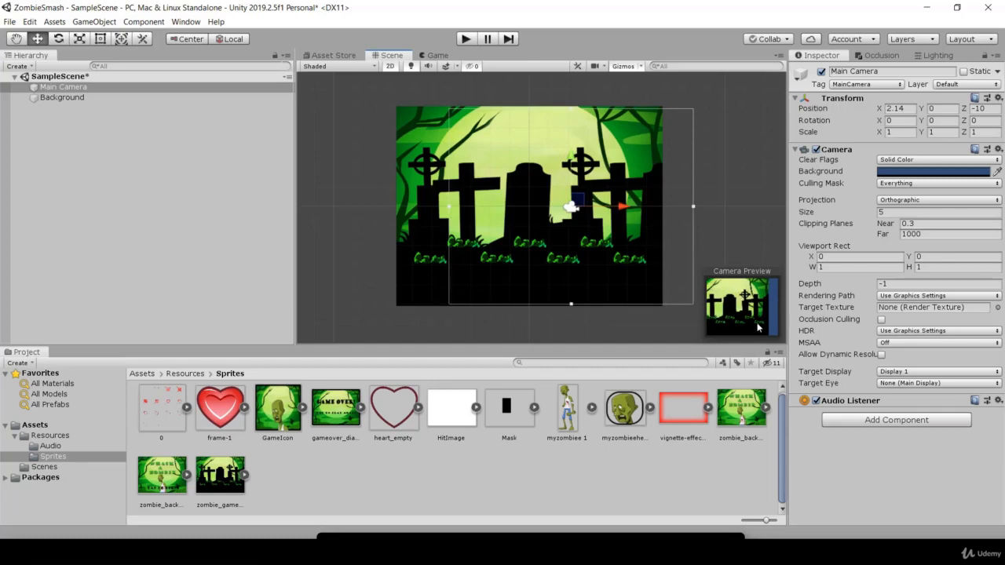
{"action": "left_click_drag", "start_coordinate": [630, 209], "coordinate": [502, 210]}
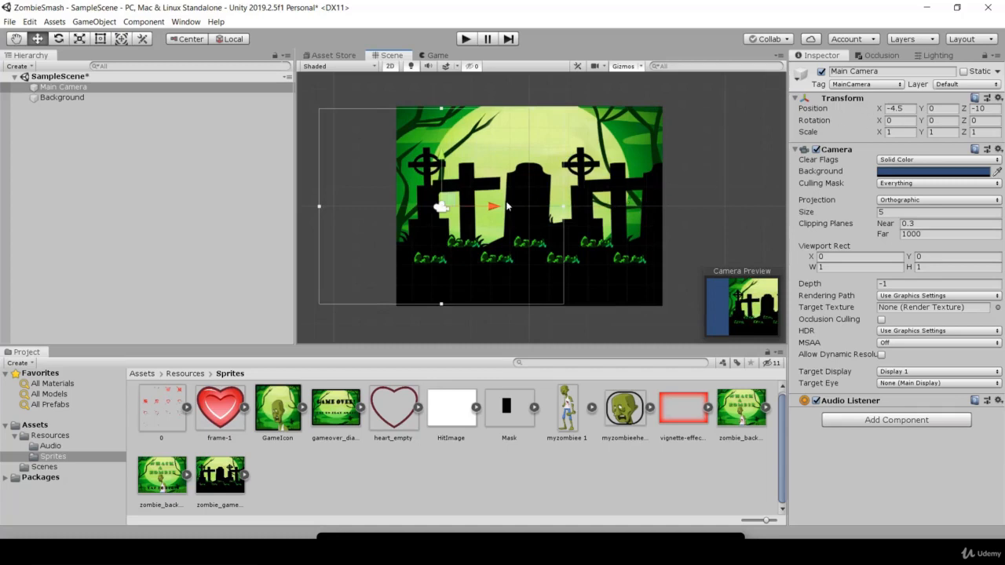
{"action": "left_click_drag", "start_coordinate": [492, 211], "coordinate": [582, 222]}
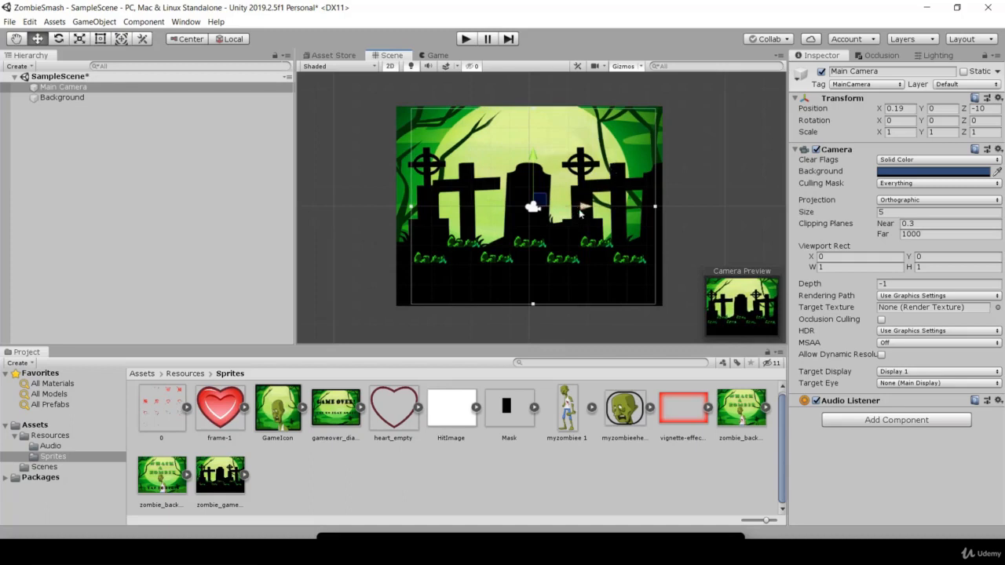
{"action": "mouse_move", "coordinate": [582, 209]}
{"action": "left_mouse_down"}
{"action": "mouse_move", "coordinate": [569, 203]}
{"action": "mouse_move", "coordinate": [579, 202]}
{"action": "left_mouse_up"}
{"action": "left_click_drag", "start_coordinate": [526, 151], "coordinate": [526, 165]}
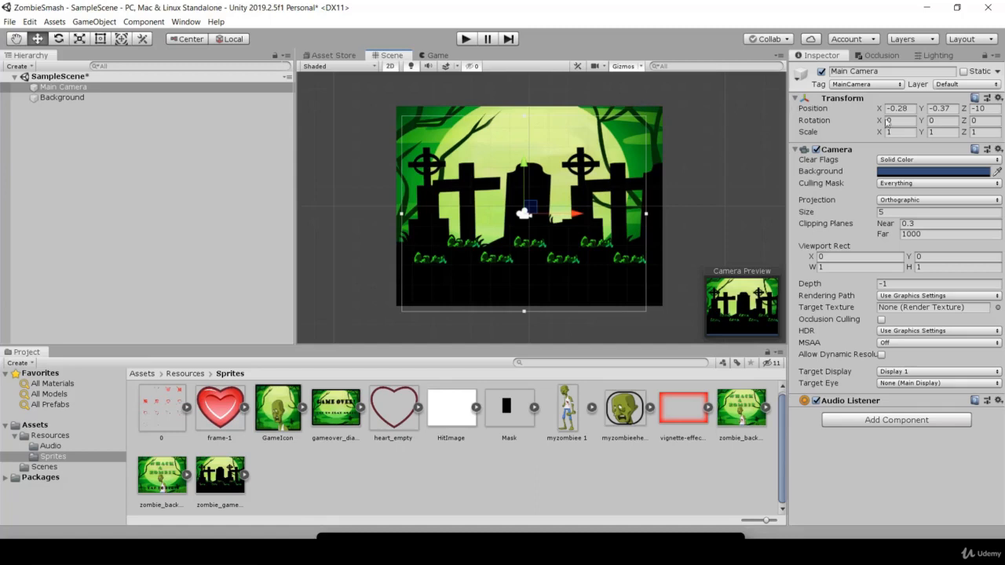
Set Main Camera's position to 0 on X and Y, try 0 on Z, and undo the Z change.
{"action": "left_click", "coordinate": [908, 109]}
{"action": "double_click", "coordinate": [908, 108]}
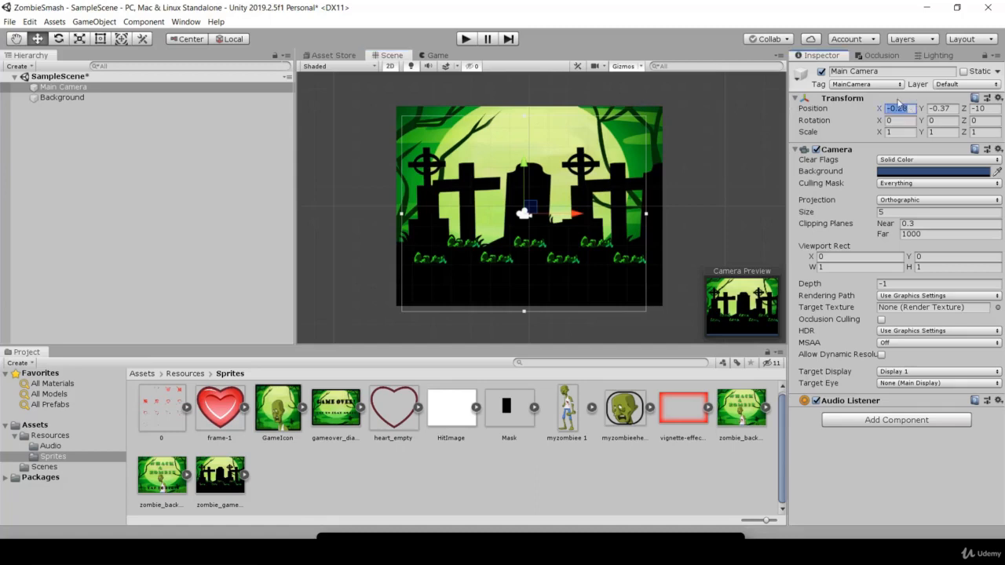
{"action": "type", "text": "0"}
{"action": "key", "text": "Tab"}
{"action": "type", "text": "0"}
{"action": "key", "text": "Tab"}
{"action": "type", "text": "0"}
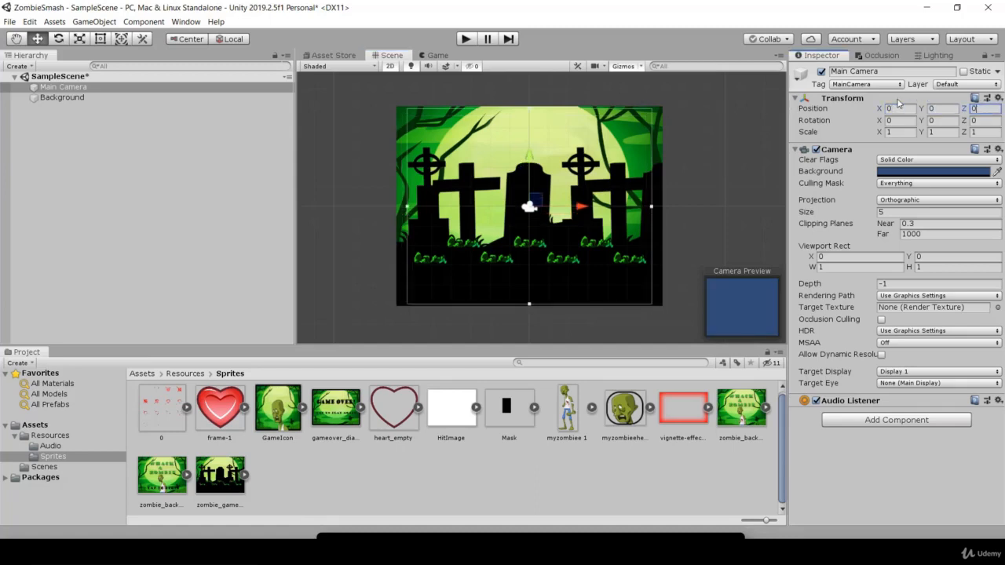
{"action": "key", "text": "ctrl+z"}
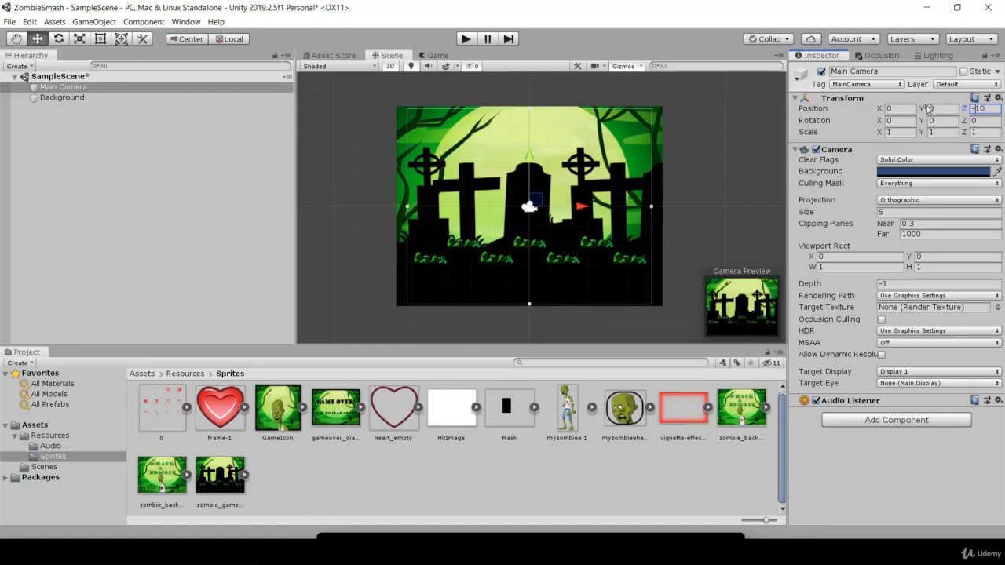
{"action": "left_click", "coordinate": [889, 109]}
{"action": "left_click", "coordinate": [957, 108]}
{"action": "left_click", "coordinate": [975, 109]}
Switch the Scene view to 3D and examine where Main Camera sits relative to the background.
{"action": "left_click", "coordinate": [392, 67]}
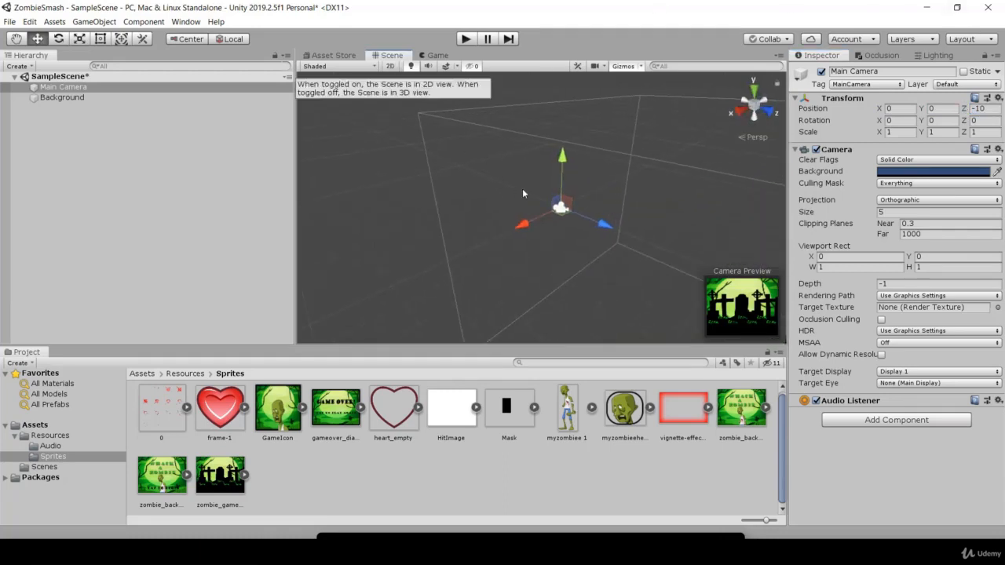
{"action": "left_click_drag", "start_coordinate": [523, 193], "coordinate": [452, 166], "text": "alt"}
{"action": "key", "text": "d"}
{"action": "right_click_drag", "start_coordinate": [452, 166], "coordinate": [230, 156]}
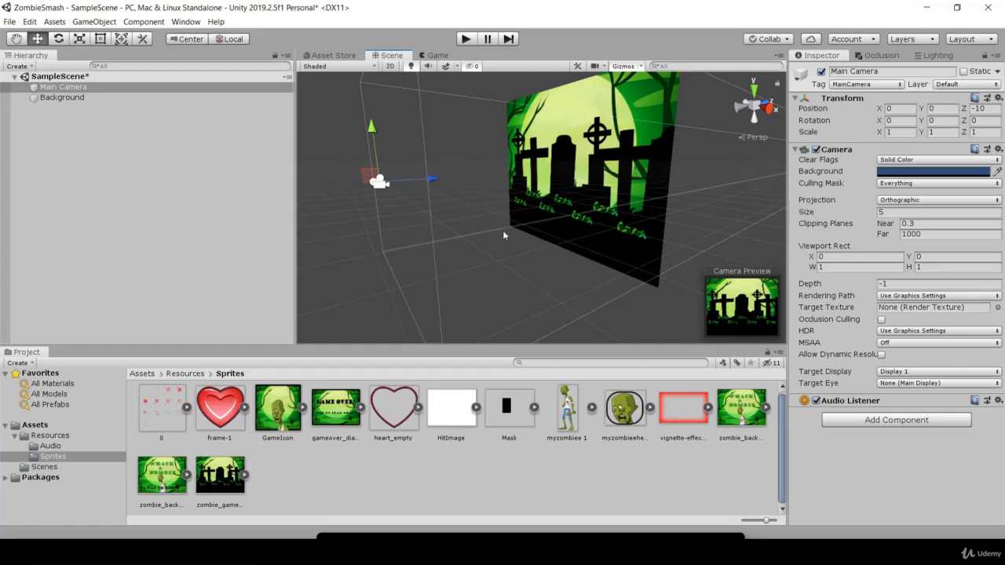
{"action": "right_click_drag", "start_coordinate": [505, 236], "coordinate": [431, 142]}
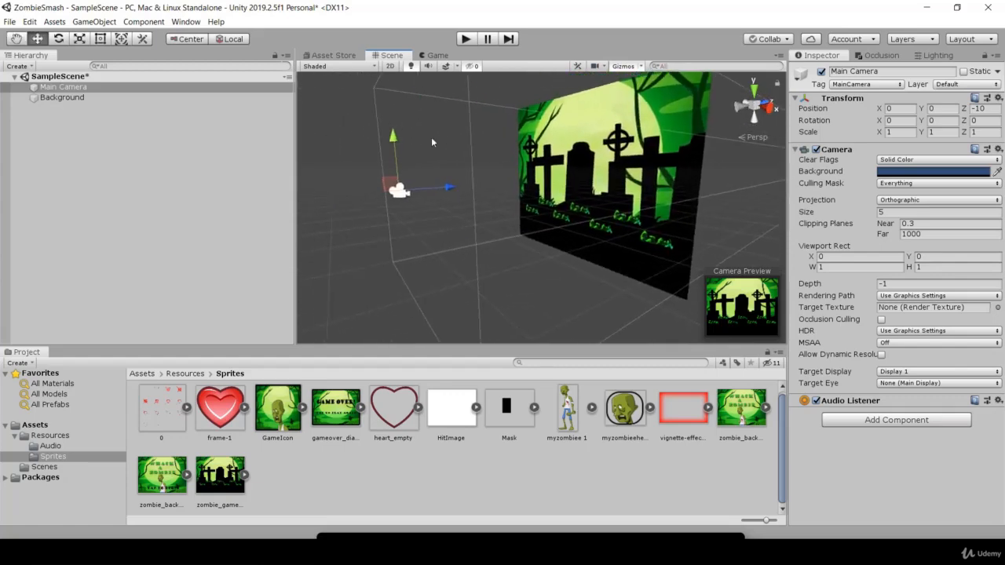
Toggle the Scene view between 2D and 3D to compare both modes, ending in 2D.
{"action": "left_click", "coordinate": [390, 66]}
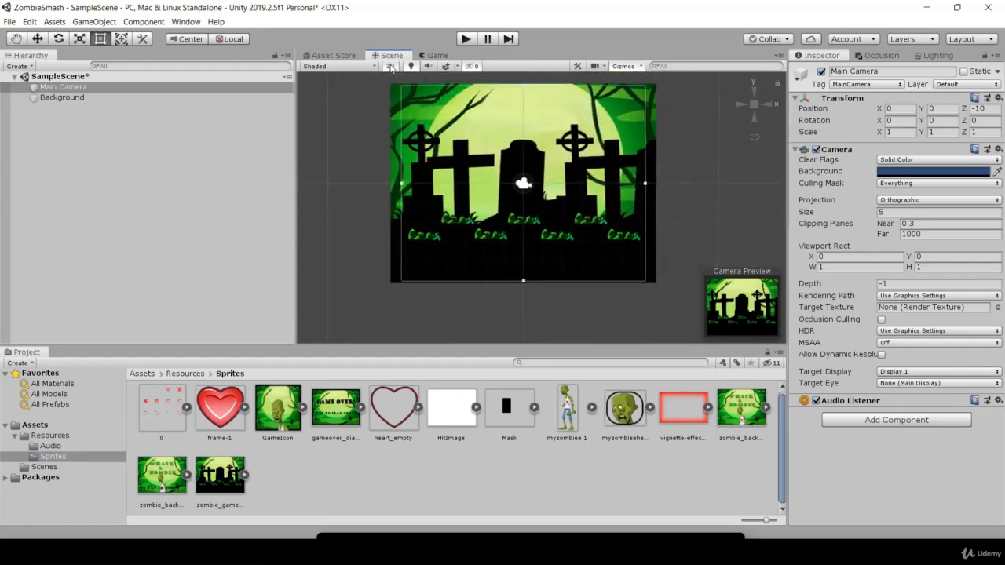
{"action": "left_click", "coordinate": [390, 66]}
{"action": "left_click", "coordinate": [390, 66]}
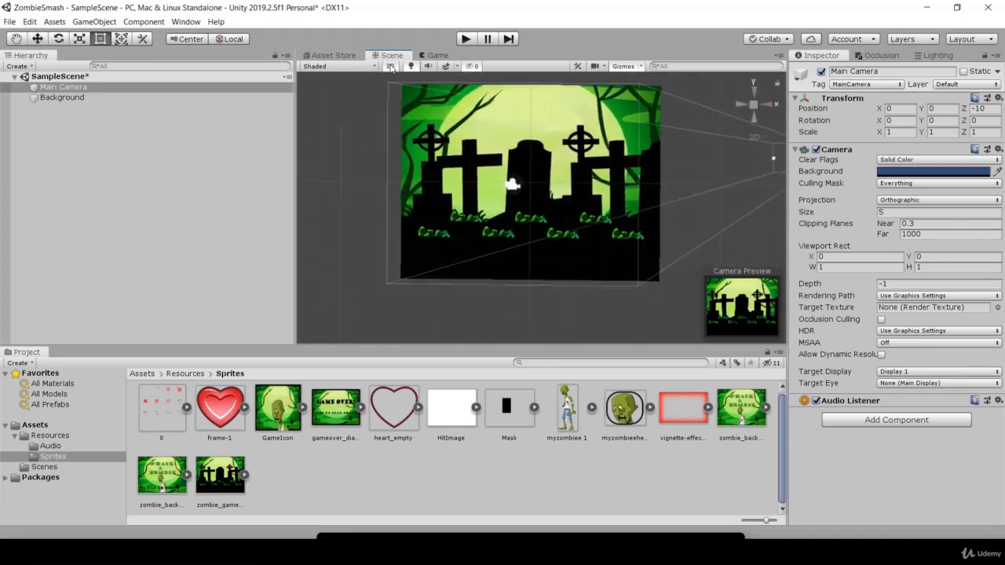
{"action": "left_click", "coordinate": [390, 66]}
{"action": "left_click", "coordinate": [390, 65]}
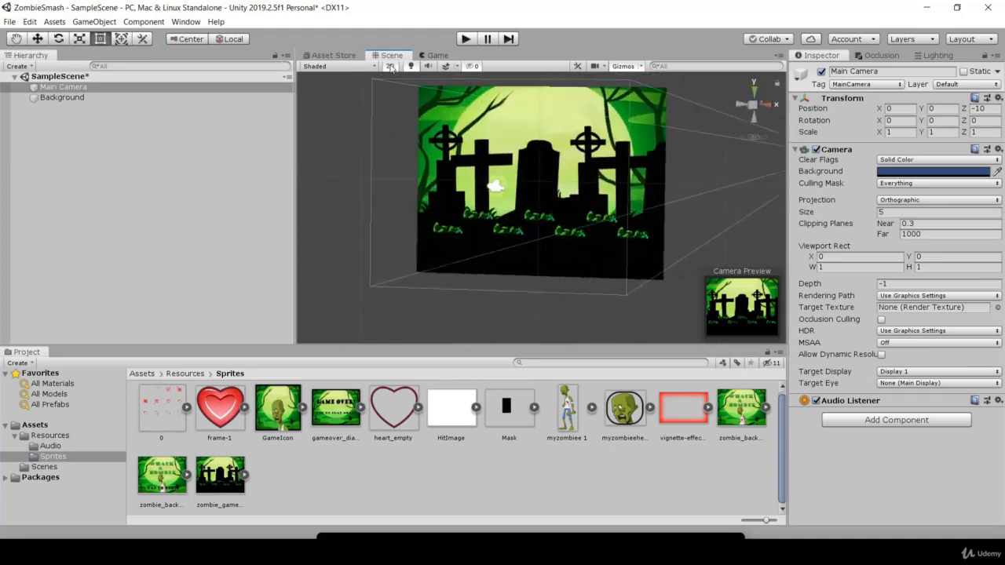
{"action": "key", "text": "t"}
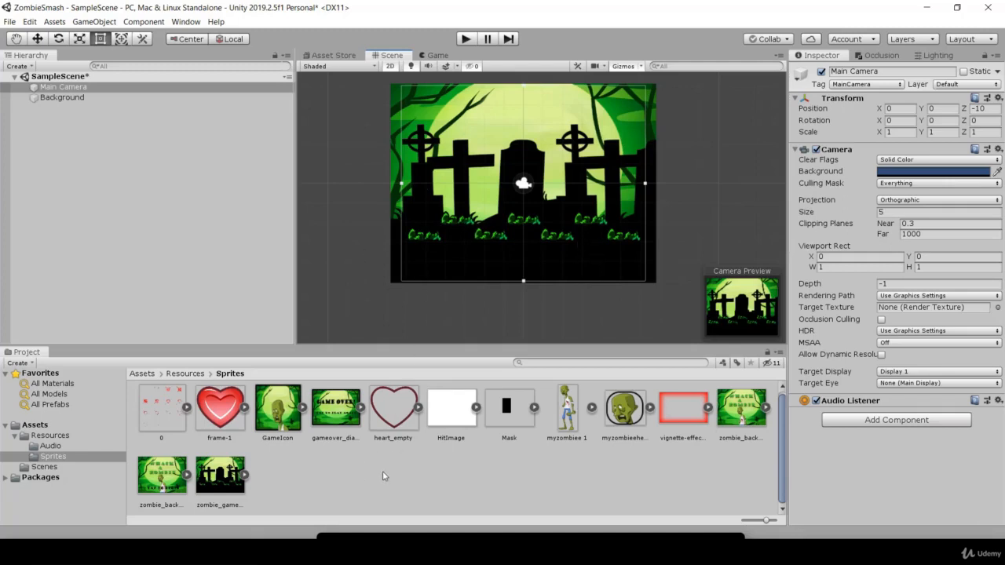
Add the myzombiee 1 sprite from the Sprites folder to the scene as a new object.
{"action": "left_click", "coordinate": [566, 415]}
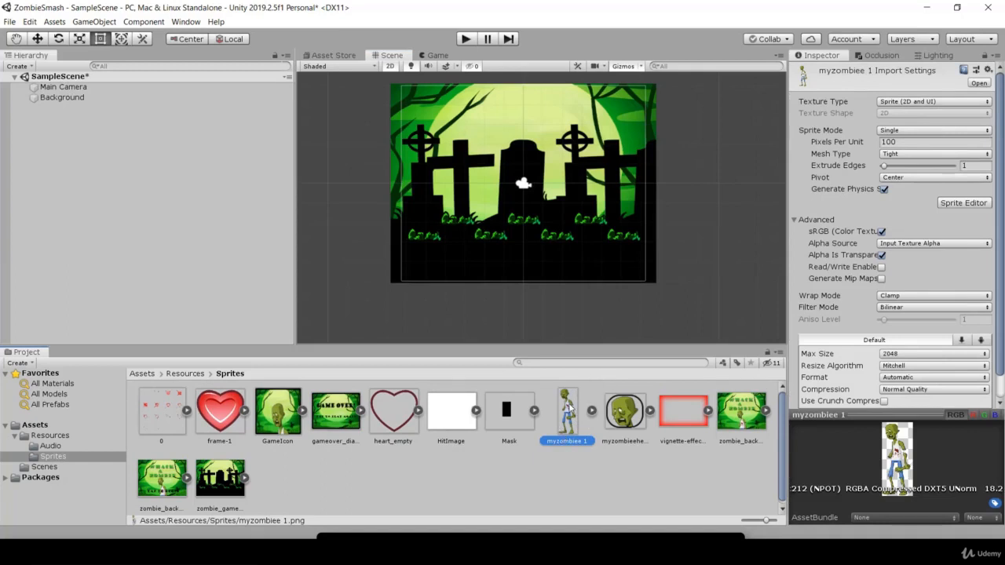
{"action": "left_click_drag", "start_coordinate": [567, 410], "coordinate": [86, 155]}
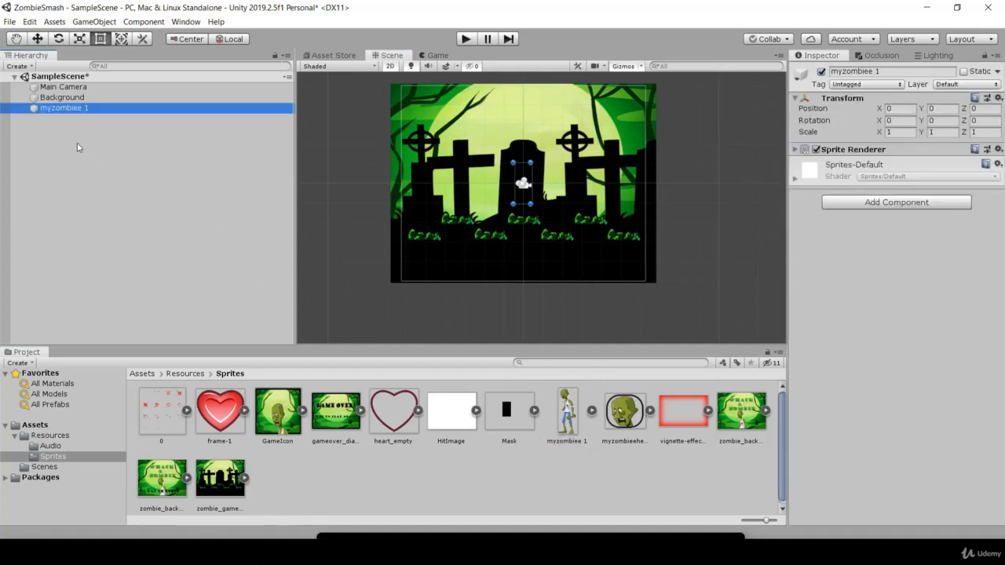
{"action": "scroll", "coordinate": [536, 203], "scroll_direction": "up", "scroll_amount": 3}
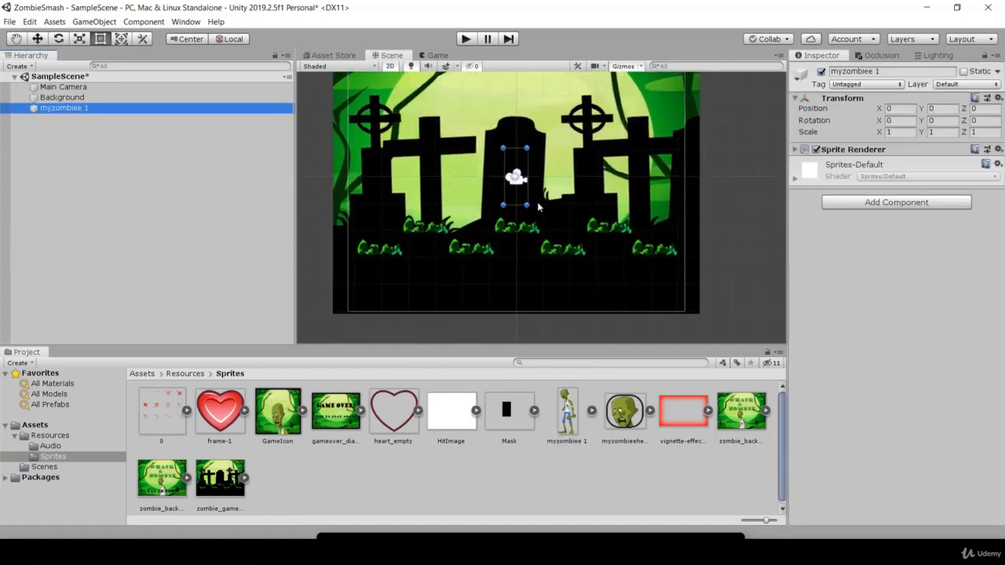
Check in the Game view and Play mode whether the zombie shows over the background, and stop playback.
{"action": "left_click", "coordinate": [413, 224]}
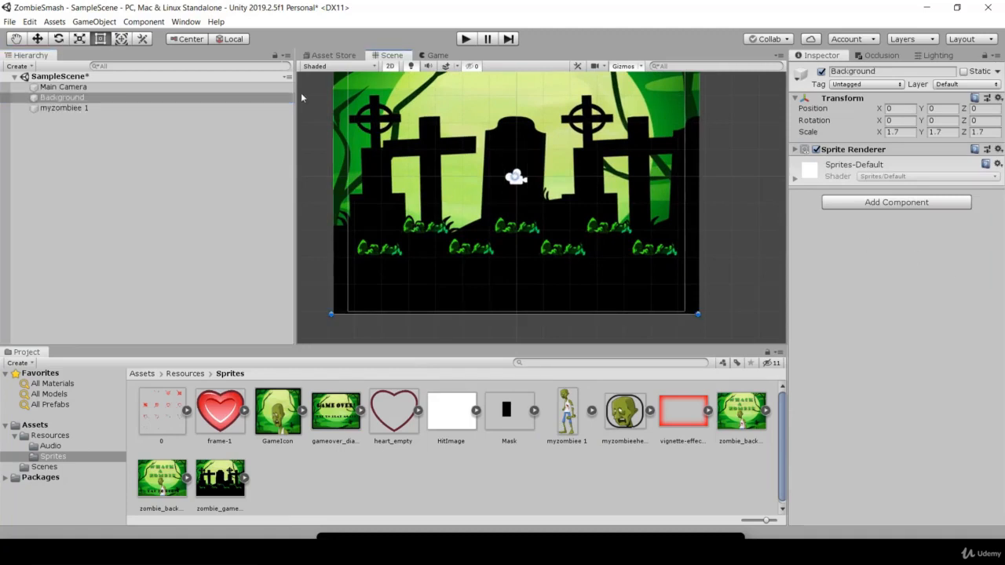
{"action": "left_click", "coordinate": [437, 56]}
{"action": "left_click", "coordinate": [393, 56]}
{"action": "left_click", "coordinate": [432, 55]}
{"action": "left_click", "coordinate": [465, 39]}
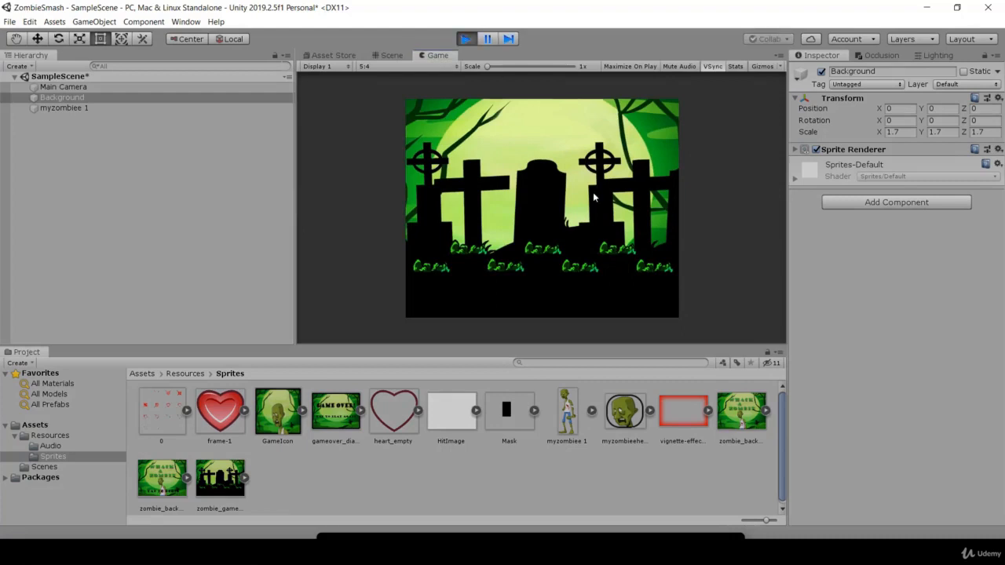
{"action": "left_click", "coordinate": [466, 39]}
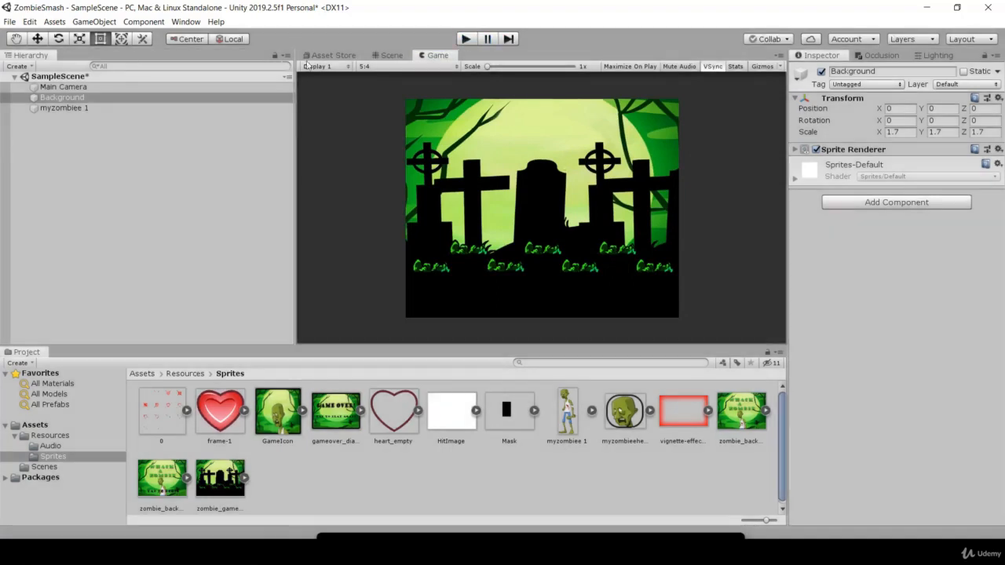
Compare the myzombiee 1 and Background objects and expand Background's Sprite Renderer settings.
{"action": "left_click", "coordinate": [79, 109]}
{"action": "left_click", "coordinate": [79, 99]}
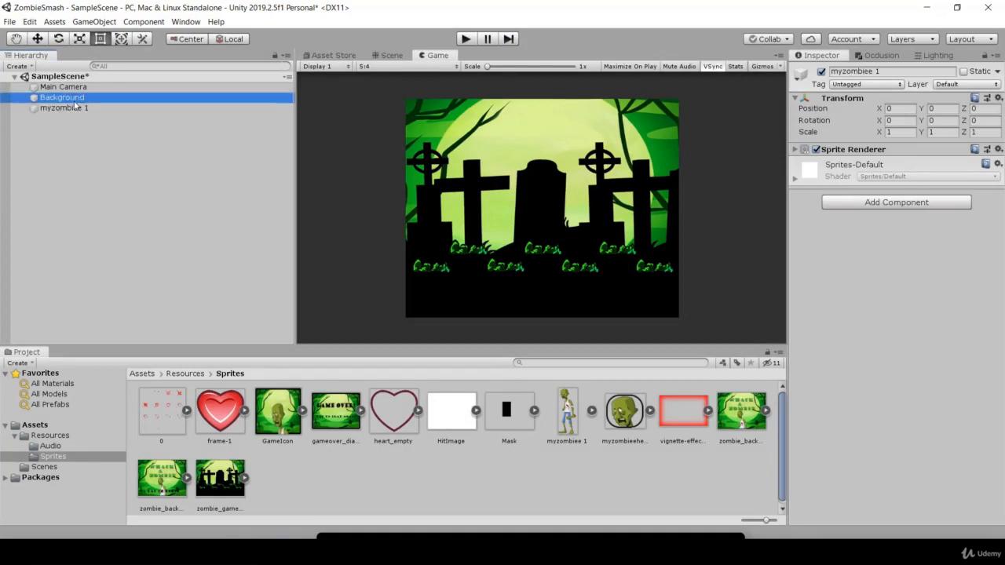
{"action": "left_click", "coordinate": [69, 109]}
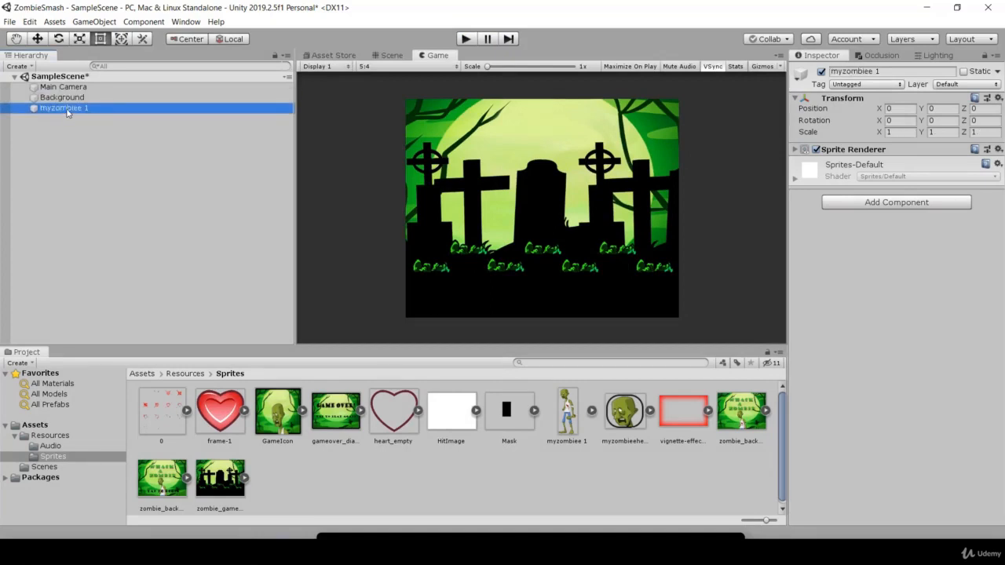
{"action": "left_click", "coordinate": [66, 97]}
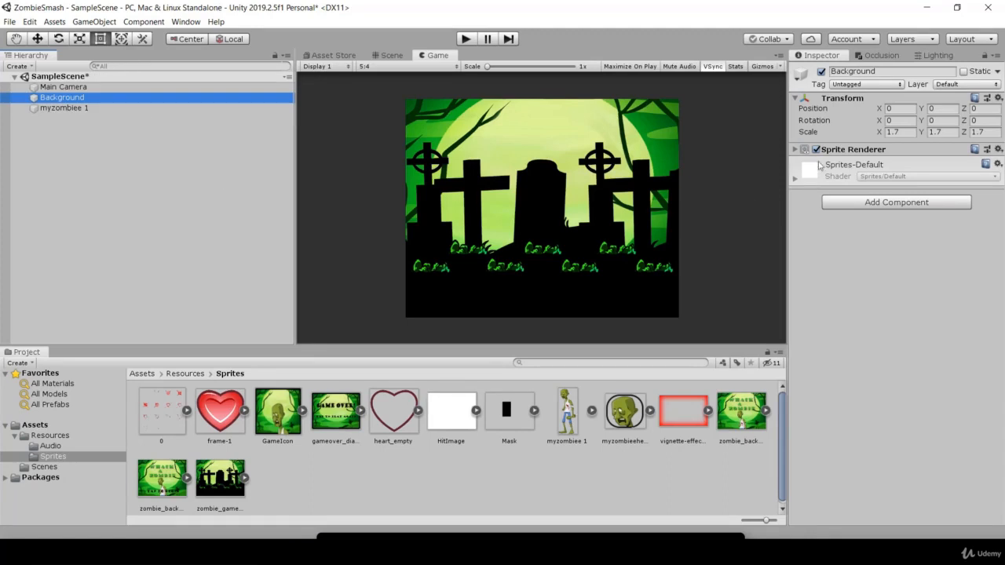
{"action": "left_click", "coordinate": [795, 149]}
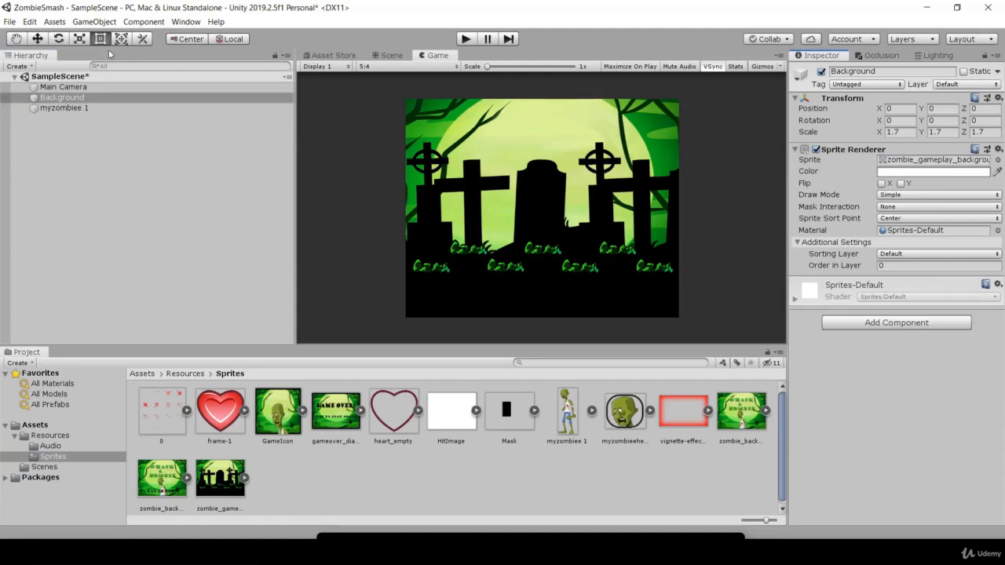
Switch Background's Sprite Renderer off and on again twice to check whether myzombiee 1 is hidden behind it.
{"action": "left_click", "coordinate": [106, 110]}
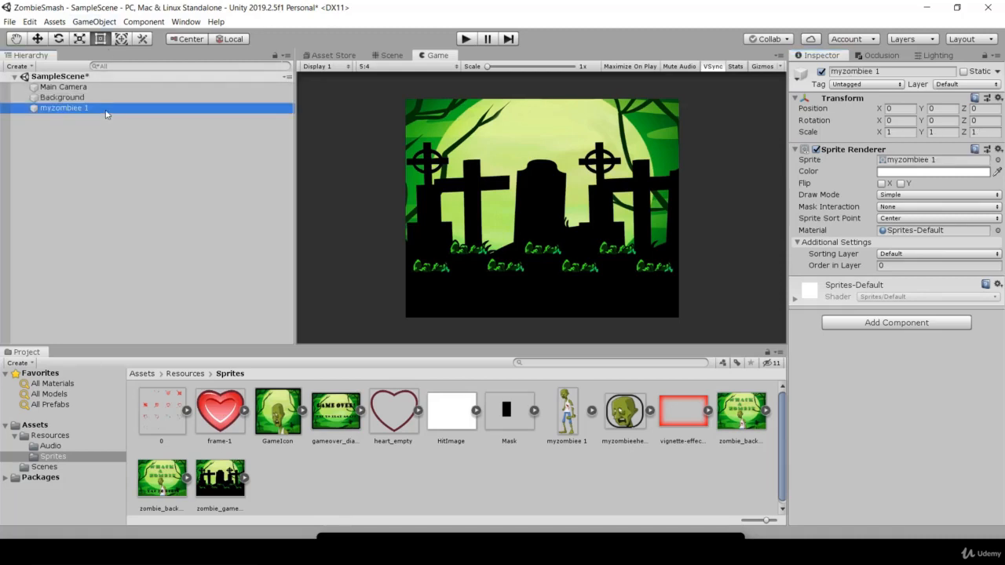
{"action": "mouse_move", "coordinate": [69, 110]}
{"action": "left_mouse_down"}
{"action": "mouse_move", "coordinate": [74, 102]}
{"action": "mouse_move", "coordinate": [68, 109]}
{"action": "left_mouse_up"}
{"action": "left_click", "coordinate": [120, 99]}
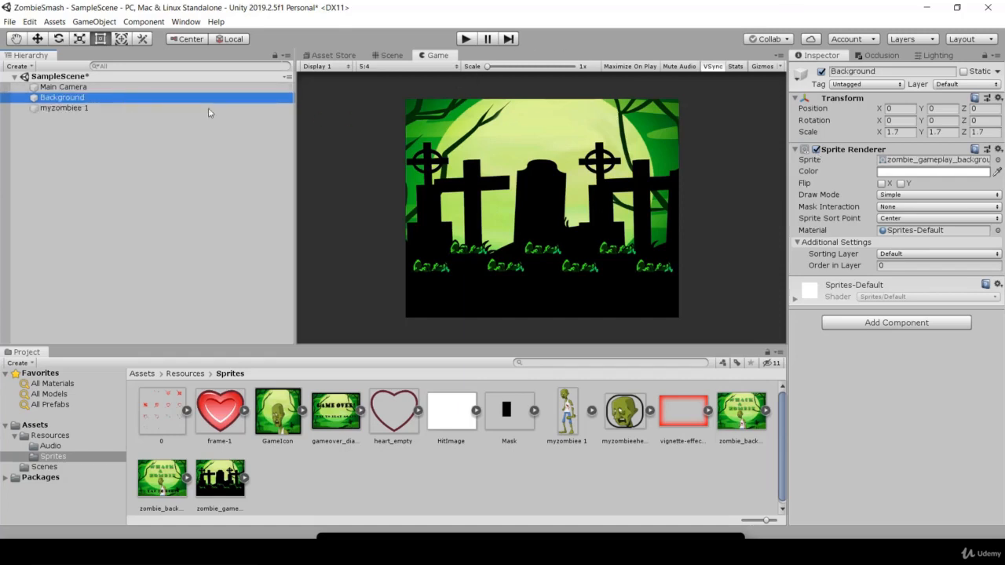
{"action": "left_click", "coordinate": [816, 149]}
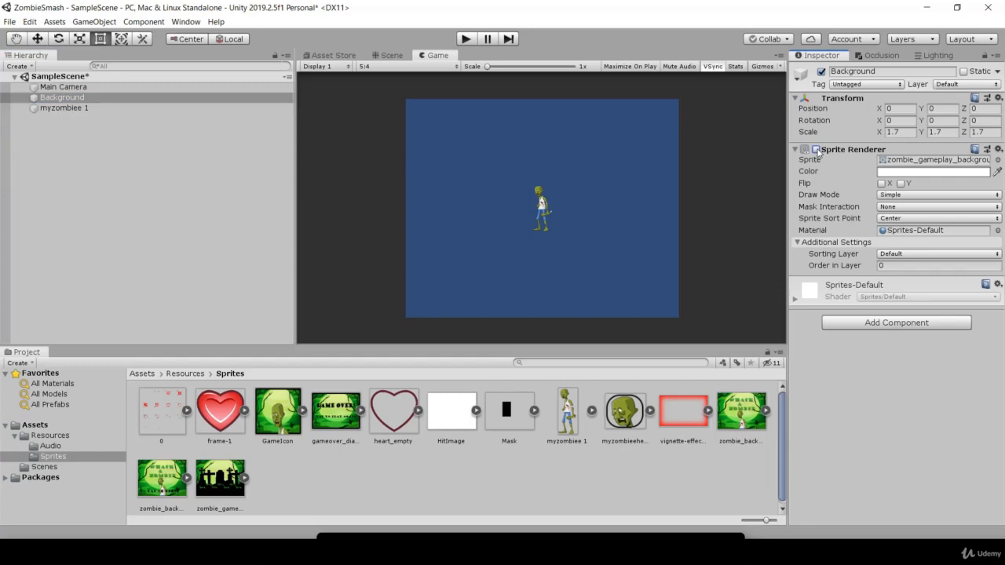
{"action": "left_click", "coordinate": [816, 149]}
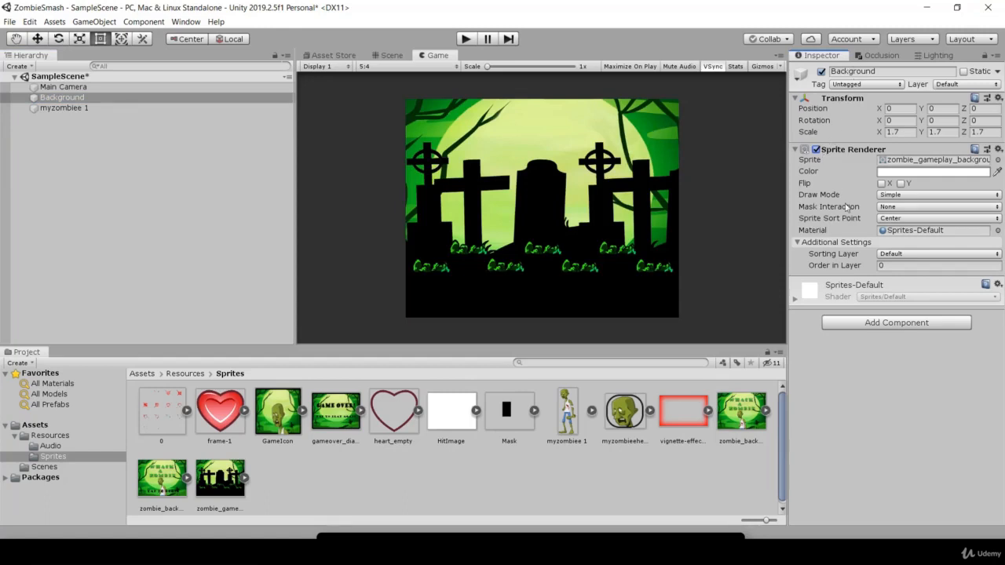
{"action": "left_click", "coordinate": [816, 150]}
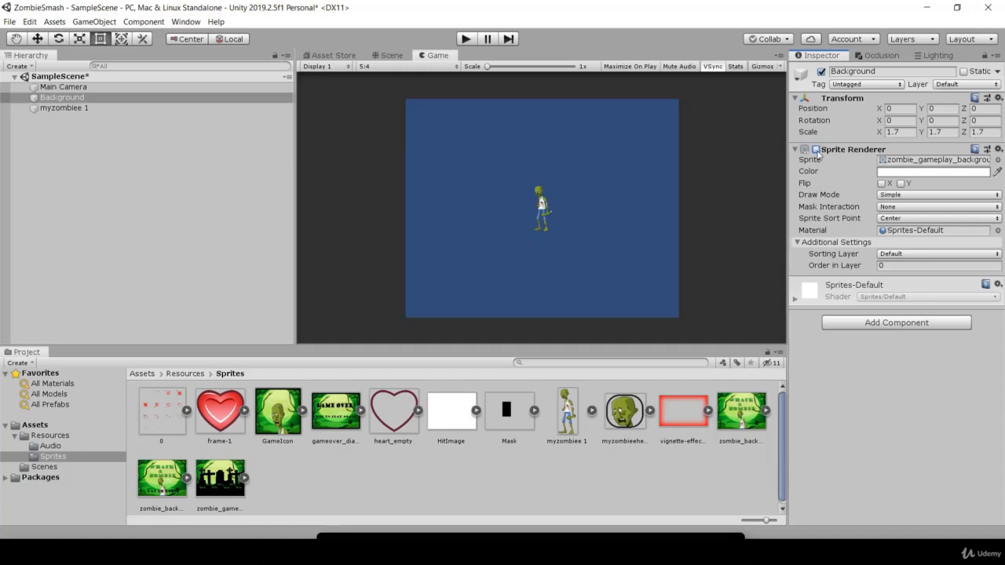
{"action": "left_click", "coordinate": [817, 150]}
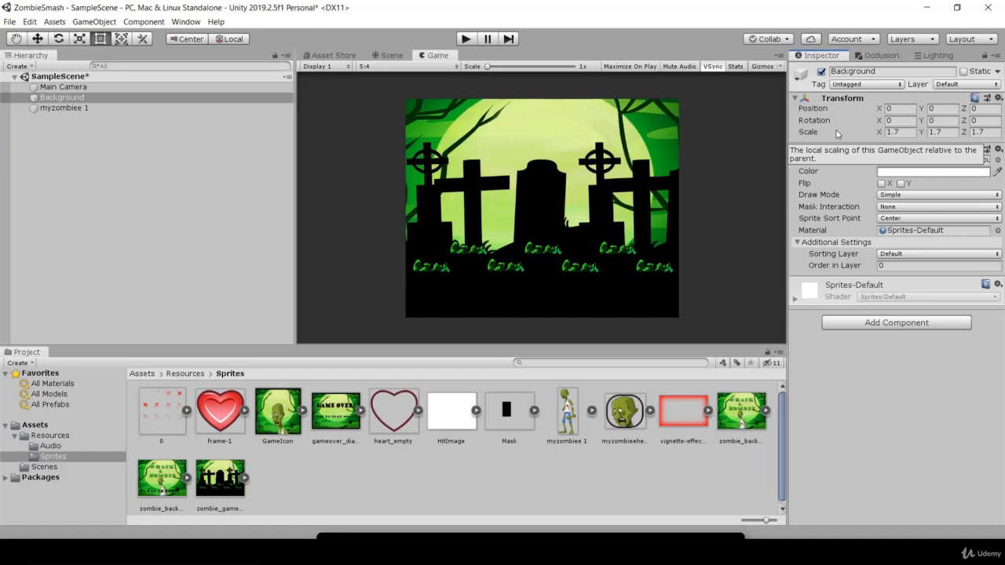
Set the Order in Layer of myzombiee 1 to 1 so the zombie renders in front of the background.
{"action": "left_click", "coordinate": [72, 110]}
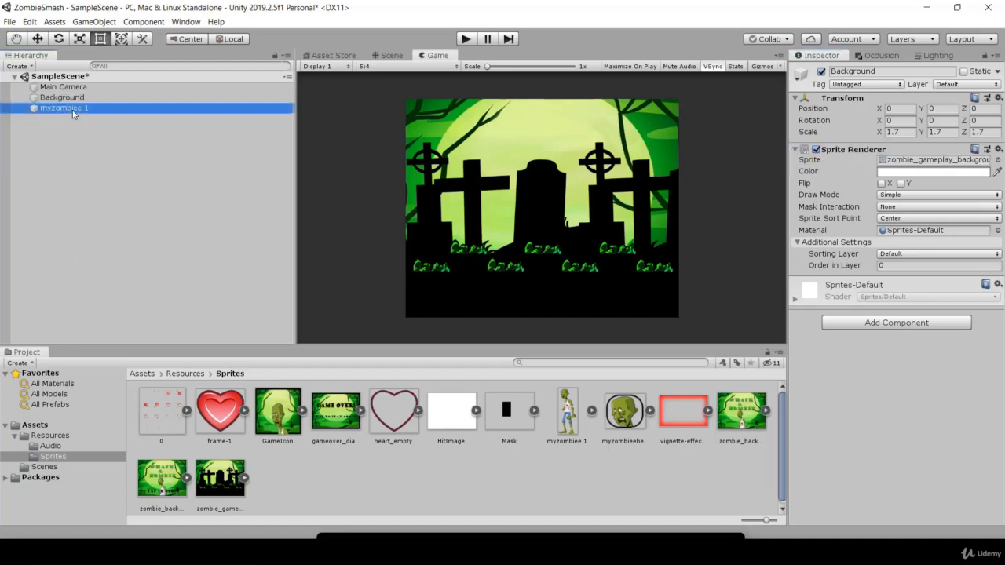
{"action": "left_click", "coordinate": [885, 268]}
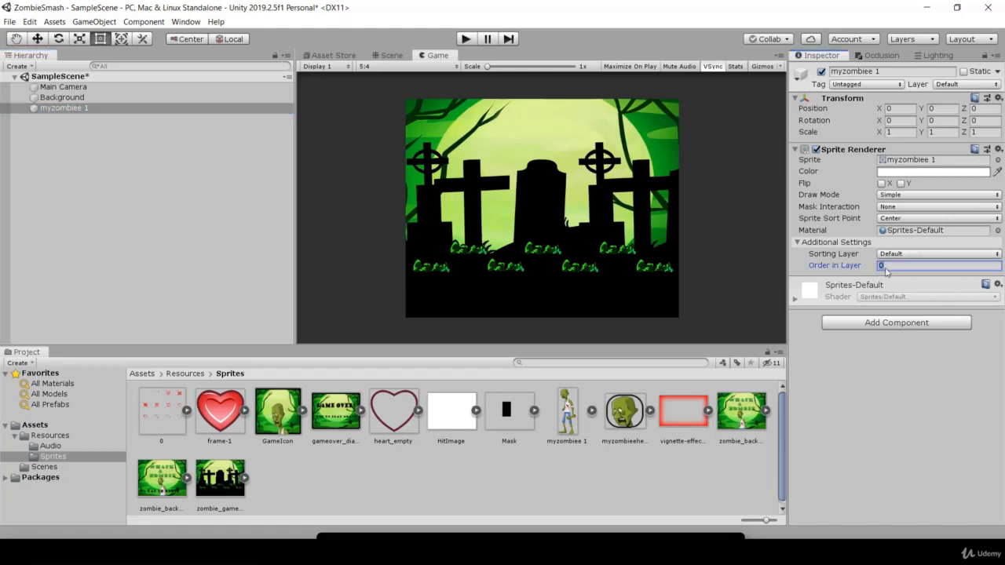
{"action": "type", "text": "1"}
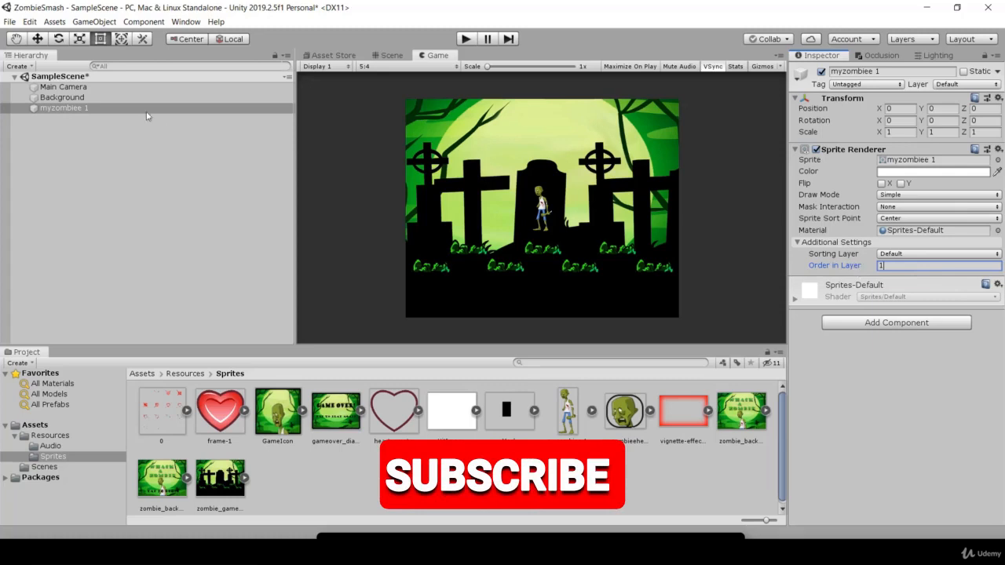
Try an Order in Layer of 2 on Background, and set it back to 0.
{"action": "left_click", "coordinate": [103, 98]}
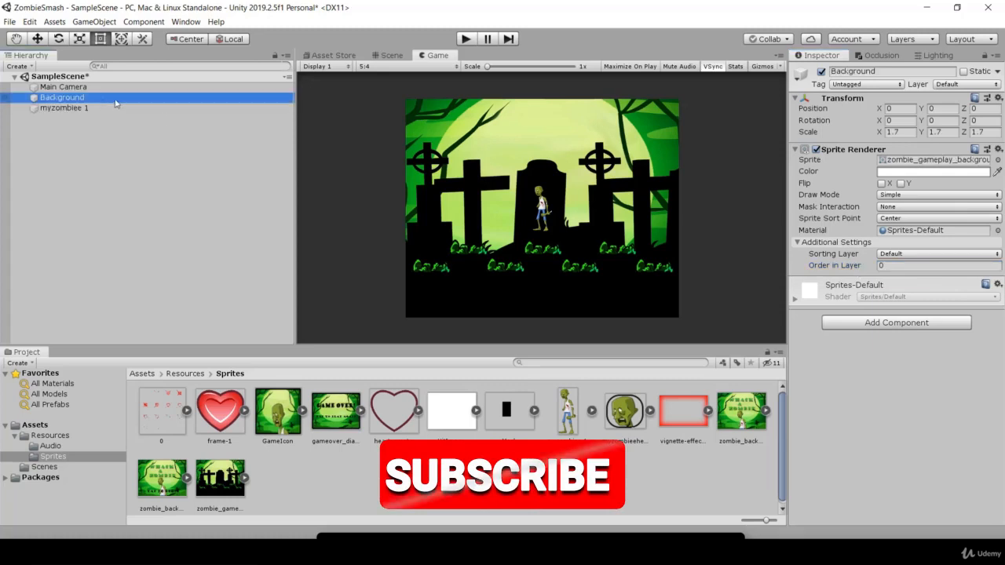
{"action": "left_click", "coordinate": [881, 267]}
{"action": "type", "text": "2"}
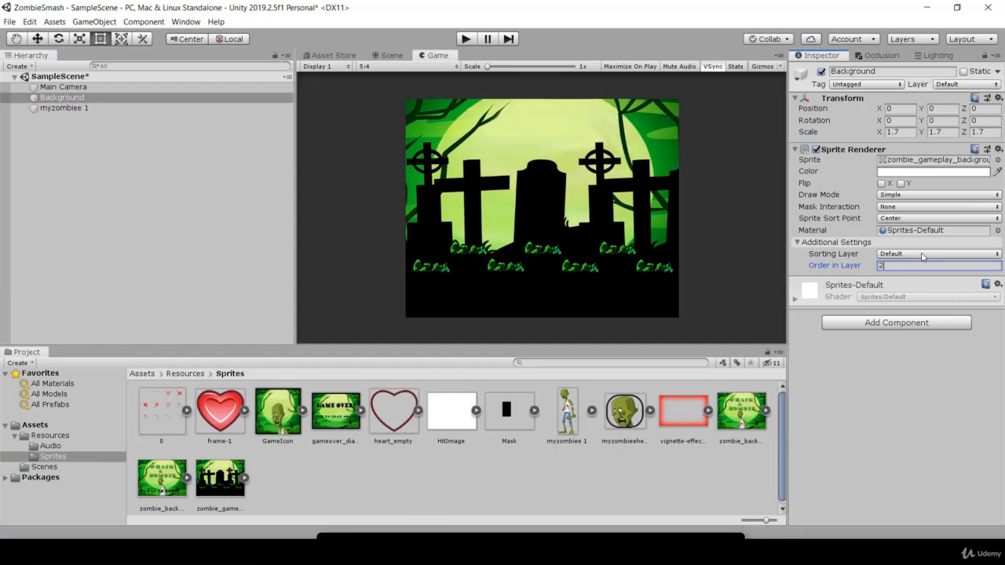
{"action": "left_click_drag", "start_coordinate": [907, 265], "coordinate": [852, 265]}
{"action": "type", "text": "0"}
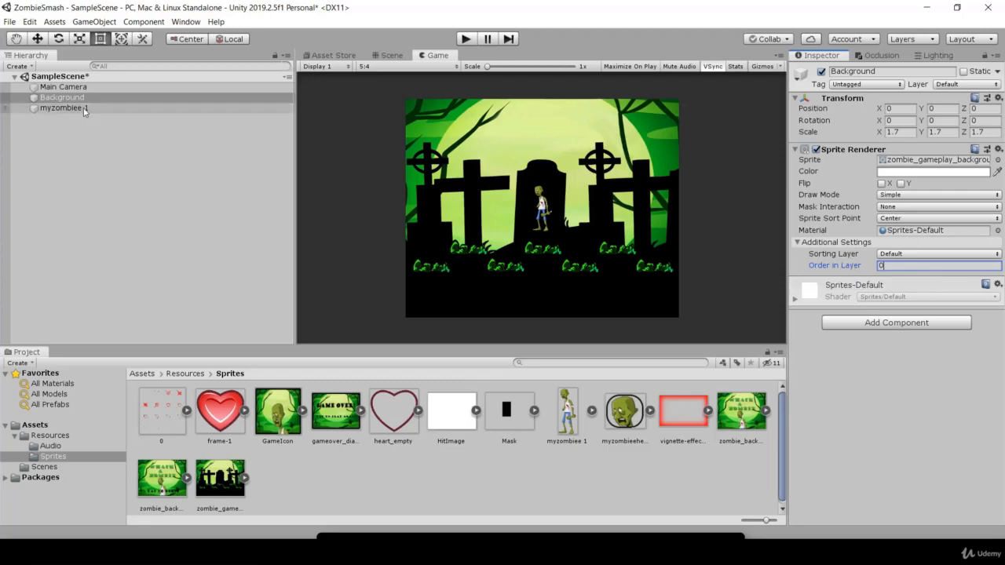
Select myzombiee 1 in the Scene view and compare its Move, Rotate and Scale tool handles.
{"action": "left_click", "coordinate": [133, 109]}
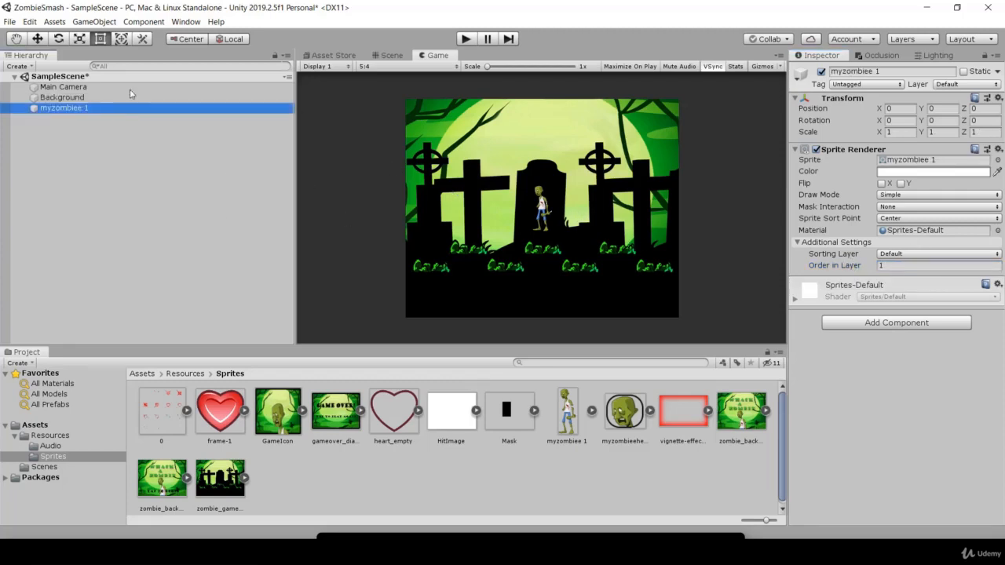
{"action": "left_click", "coordinate": [384, 56]}
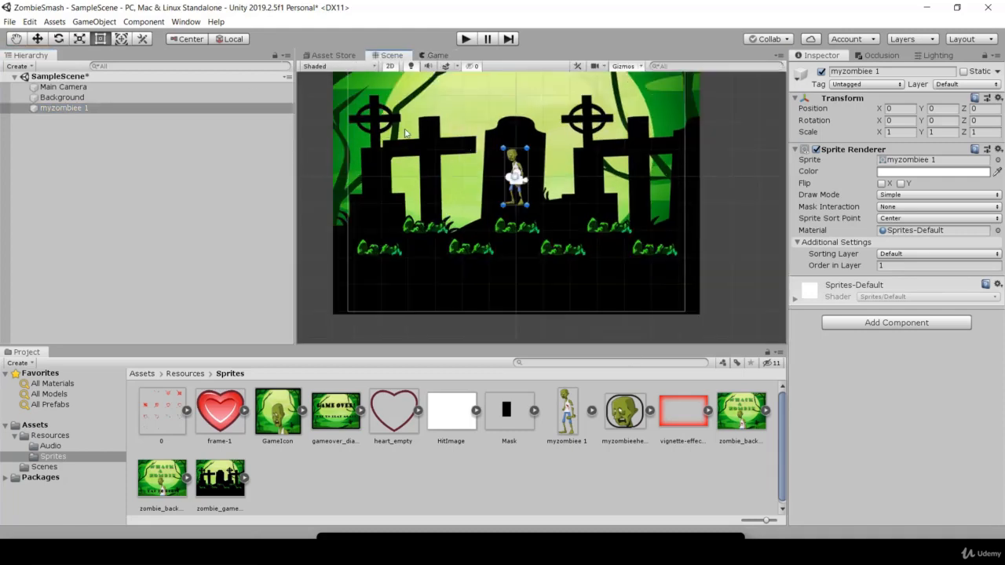
{"action": "left_click", "coordinate": [38, 40]}
{"action": "left_click", "coordinate": [58, 39]}
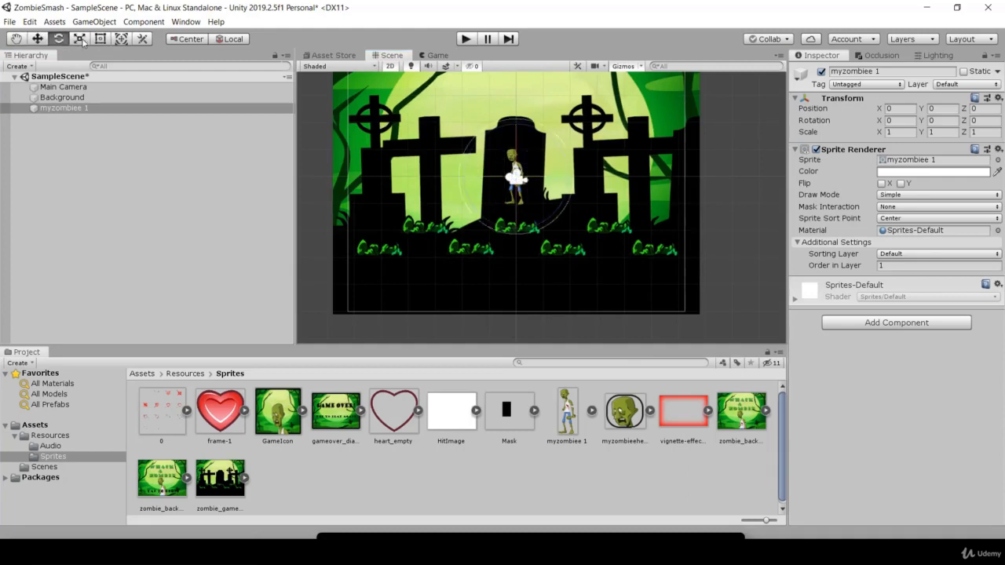
{"action": "left_click", "coordinate": [80, 39]}
{"action": "left_click", "coordinate": [37, 39]}
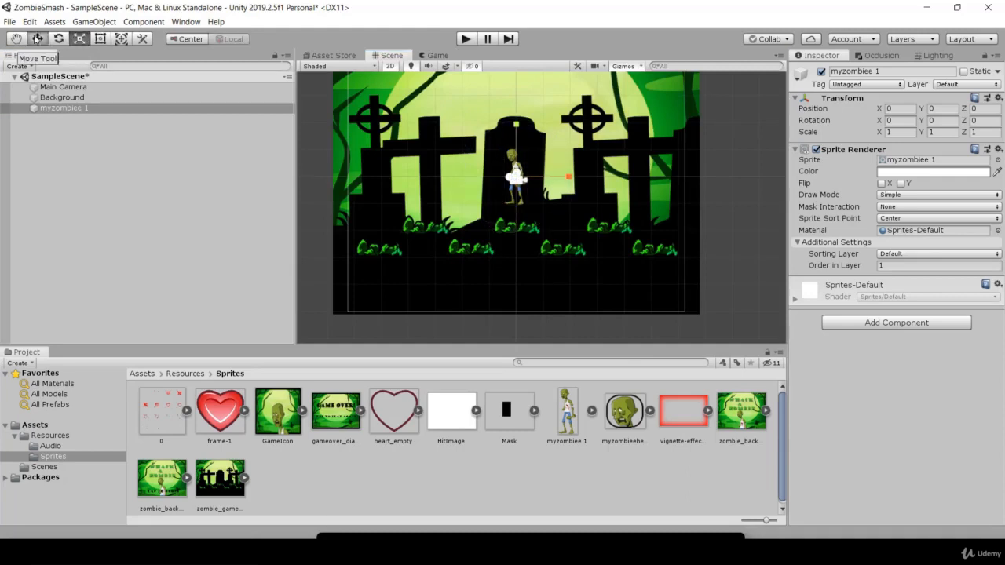
{"action": "left_click", "coordinate": [58, 40]}
{"action": "left_click", "coordinate": [79, 39]}
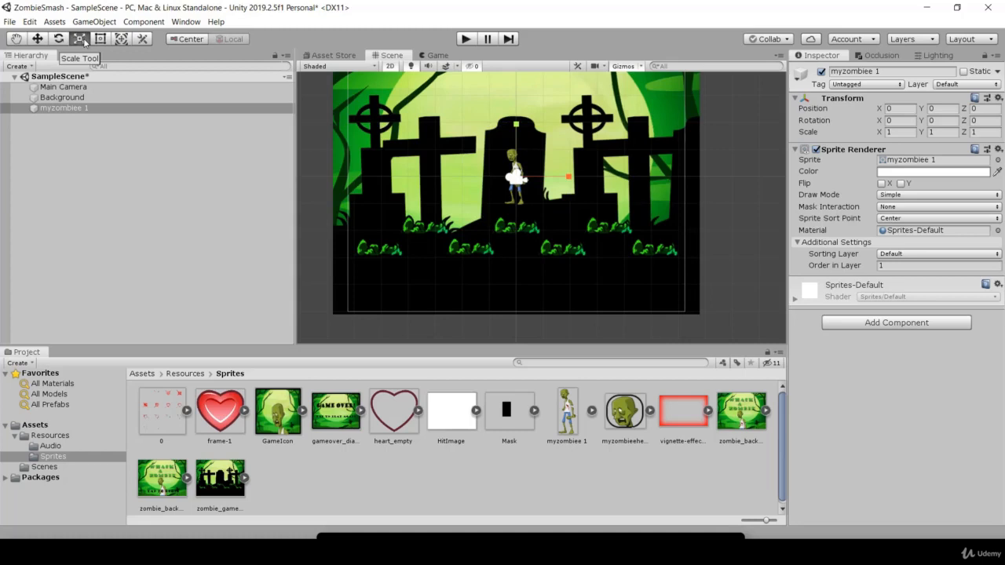
{"action": "left_click", "coordinate": [59, 39]}
{"action": "left_click", "coordinate": [38, 39]}
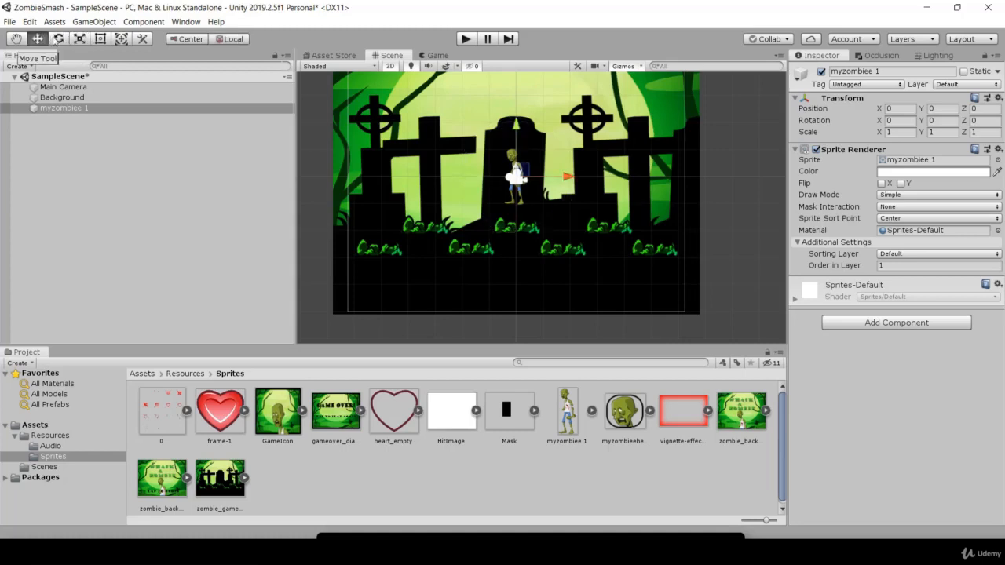
Try rotating myzombiee 1 about 42 degrees, moving it and stretching its X scale to about 1.19, and undo these changes.
{"action": "left_click", "coordinate": [60, 39]}
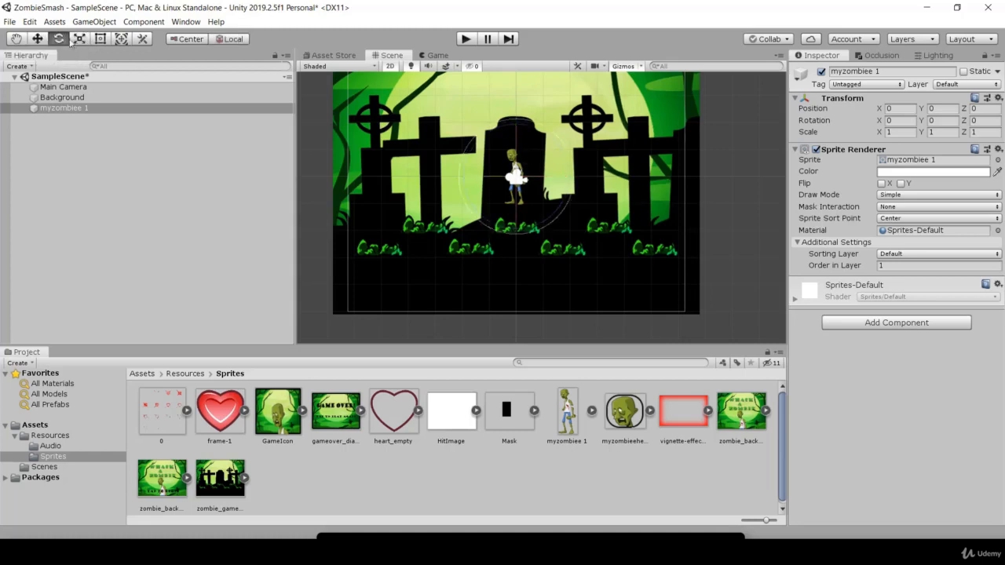
{"action": "left_click_drag", "start_coordinate": [491, 130], "coordinate": [606, 123]}
{"action": "key", "text": "w"}
{"action": "key", "text": "r"}
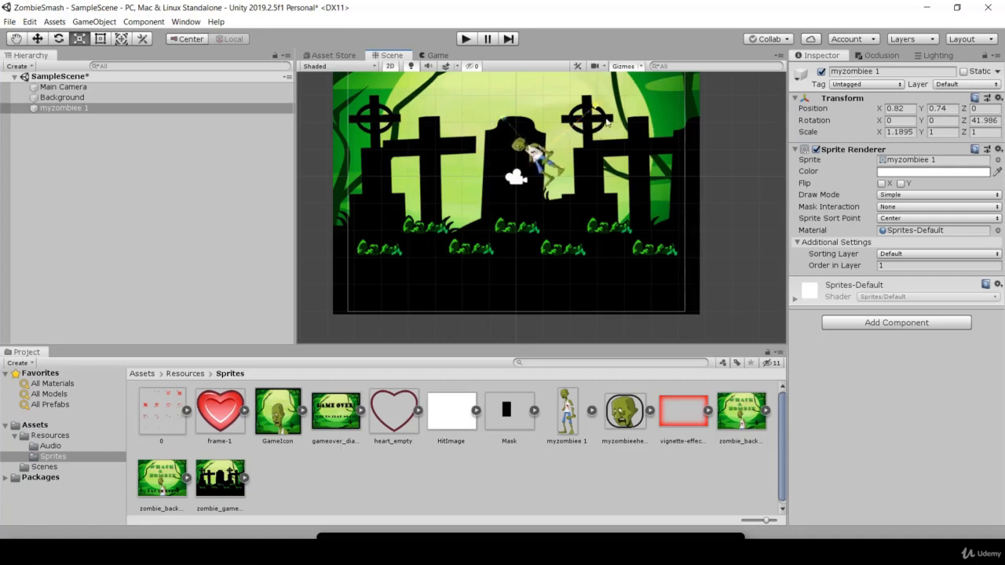
{"action": "key", "text": "ctrl+z"}
{"action": "key", "text": "ctrl+z"}
{"action": "key", "text": "ctrl+z"}
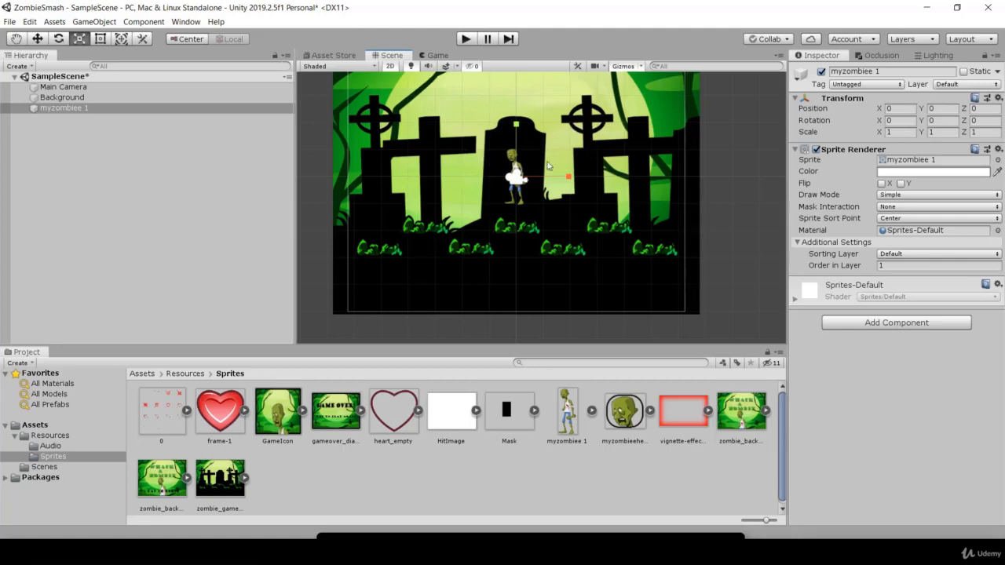
Move myzombiee 1 into the black ground area near the lower left of the background, to about X -3.23, Y -3.38.
{"action": "scroll", "coordinate": [589, 213], "scroll_direction": "down", "scroll_amount": 1}
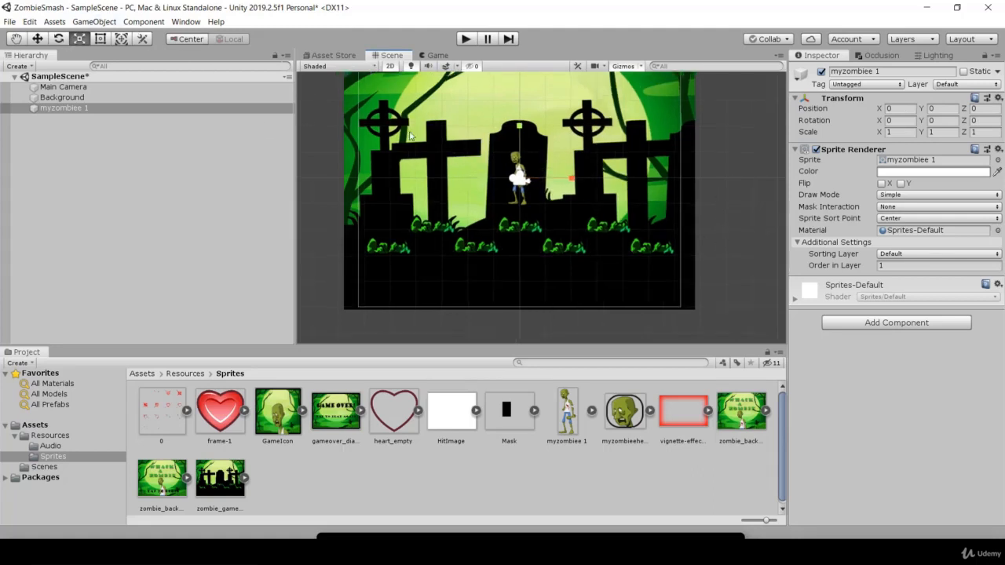
{"action": "mouse_move", "coordinate": [636, 175]}
{"action": "middle_mouse_down"}
{"action": "mouse_move", "coordinate": [629, 197]}
{"action": "mouse_move", "coordinate": [640, 192]}
{"action": "middle_mouse_up"}
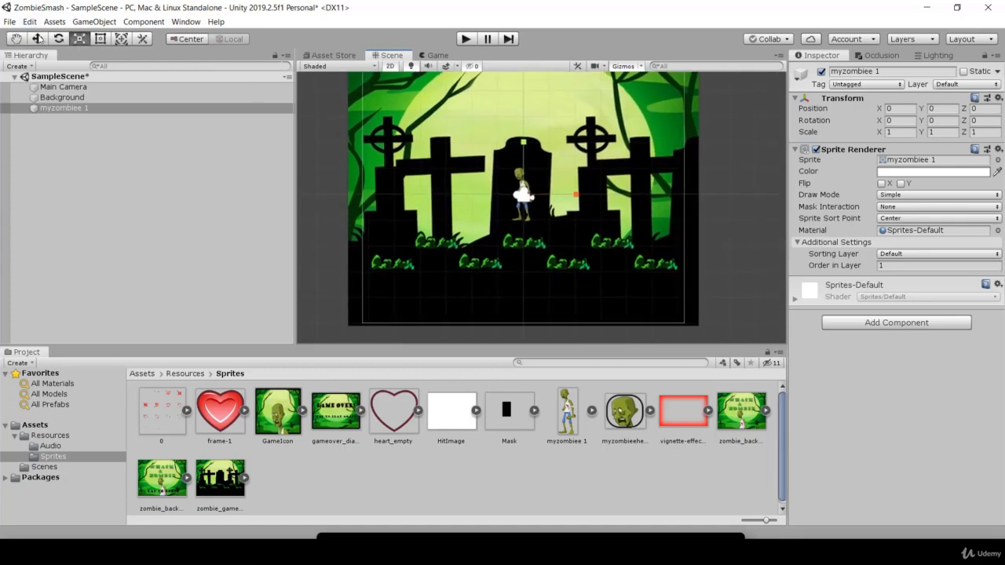
{"action": "left_click", "coordinate": [37, 39]}
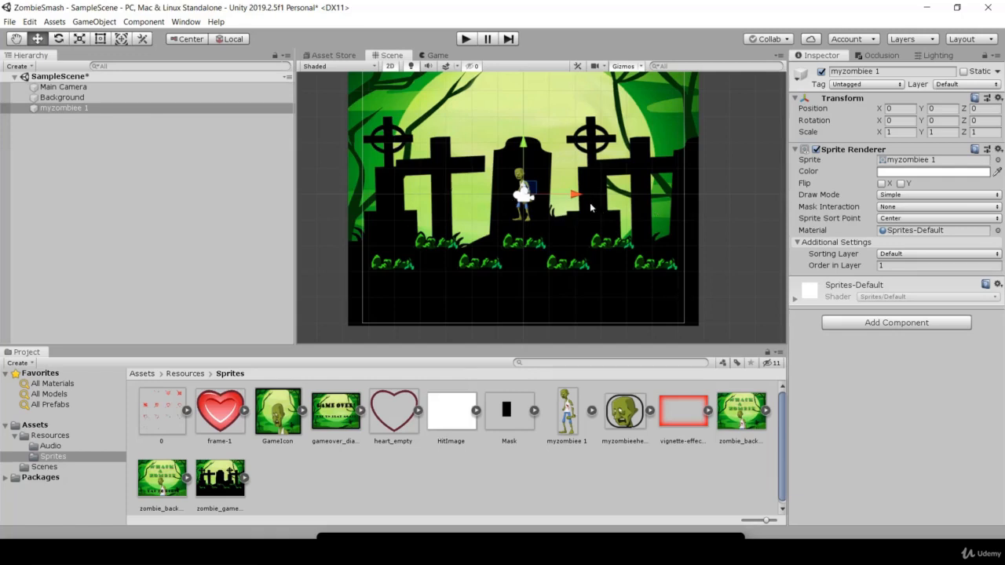
{"action": "left_click_drag", "start_coordinate": [576, 198], "coordinate": [492, 197]}
{"action": "left_click_drag", "start_coordinate": [440, 142], "coordinate": [434, 230]}
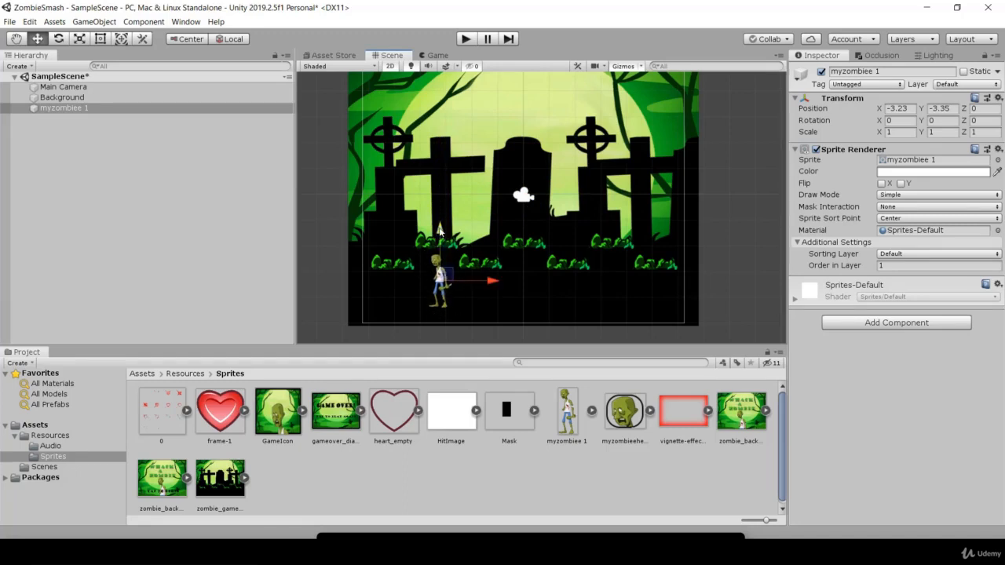
{"action": "mouse_move", "coordinate": [440, 229]}
{"action": "left_mouse_down"}
{"action": "mouse_move", "coordinate": [443, 157]}
{"action": "mouse_move", "coordinate": [445, 228]}
{"action": "left_mouse_up"}
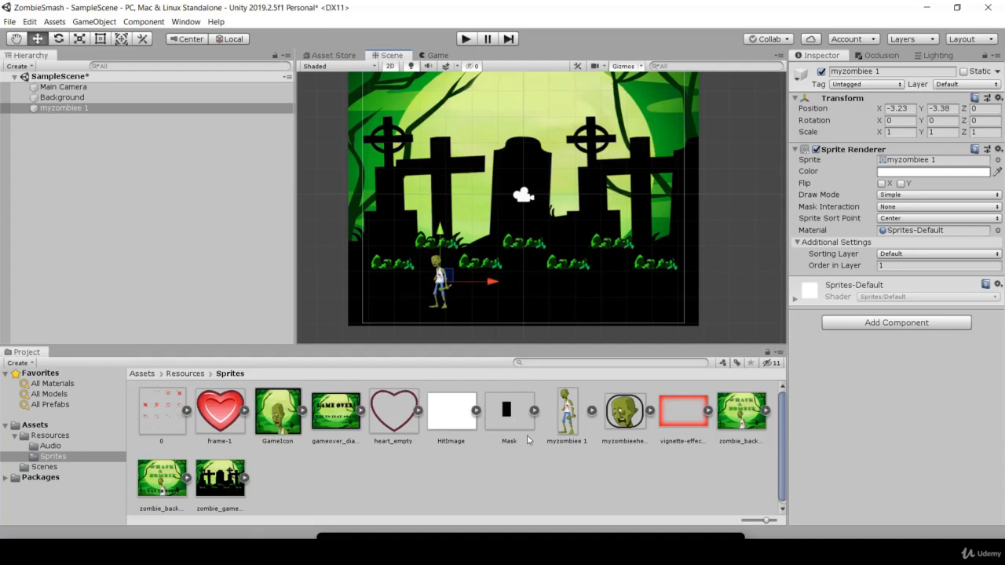
Add the Mask sprite to the scene as a new object and shift it along X to about 1.12.
{"action": "left_click_drag", "start_coordinate": [507, 416], "coordinate": [92, 187]}
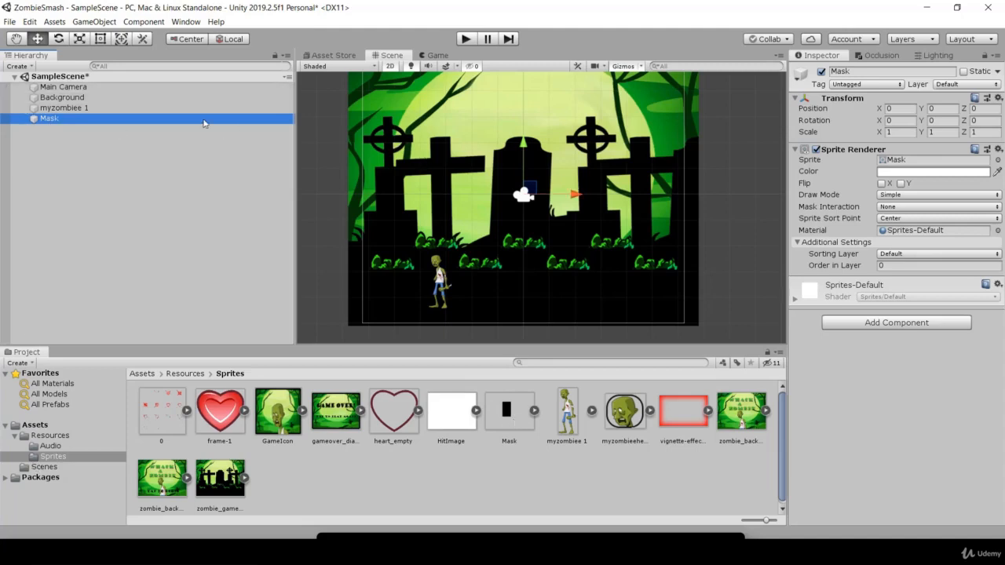
{"action": "left_click_drag", "start_coordinate": [546, 193], "coordinate": [577, 203]}
{"action": "left_click", "coordinate": [55, 107]}
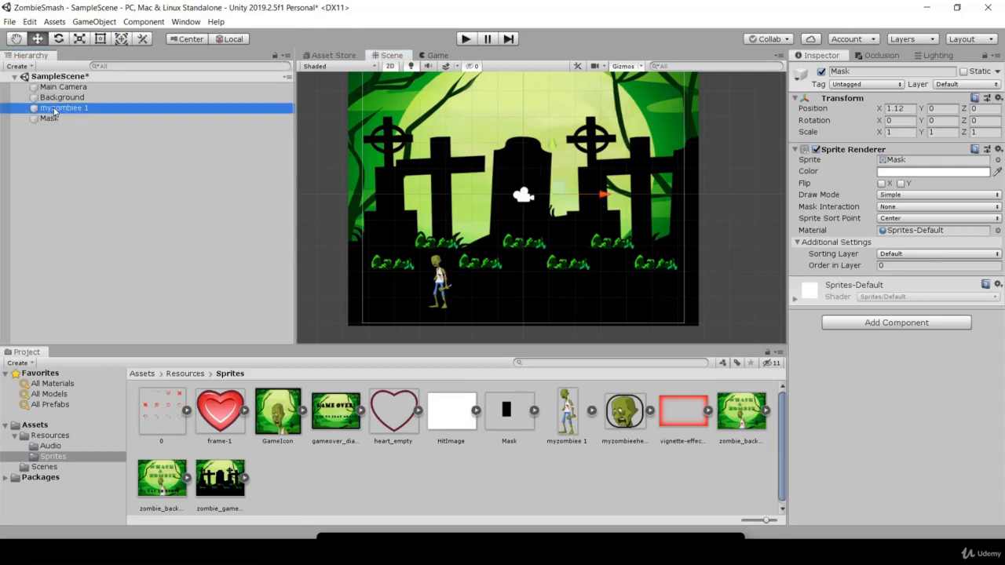
{"action": "left_click", "coordinate": [46, 120]}
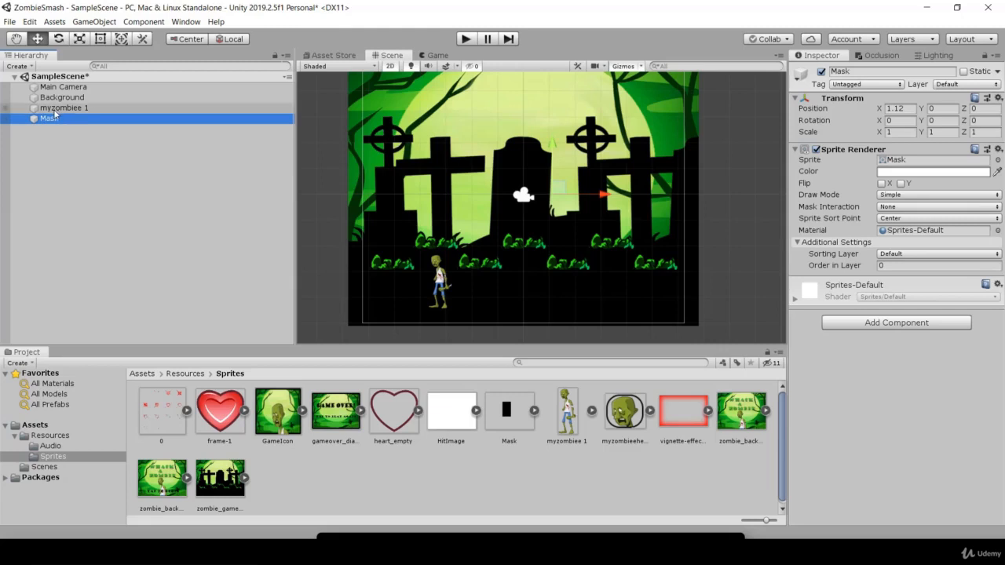
Set the Mask object's Order in Layer to 2 so it renders above myzombiee 1.
{"action": "left_click", "coordinate": [904, 266]}
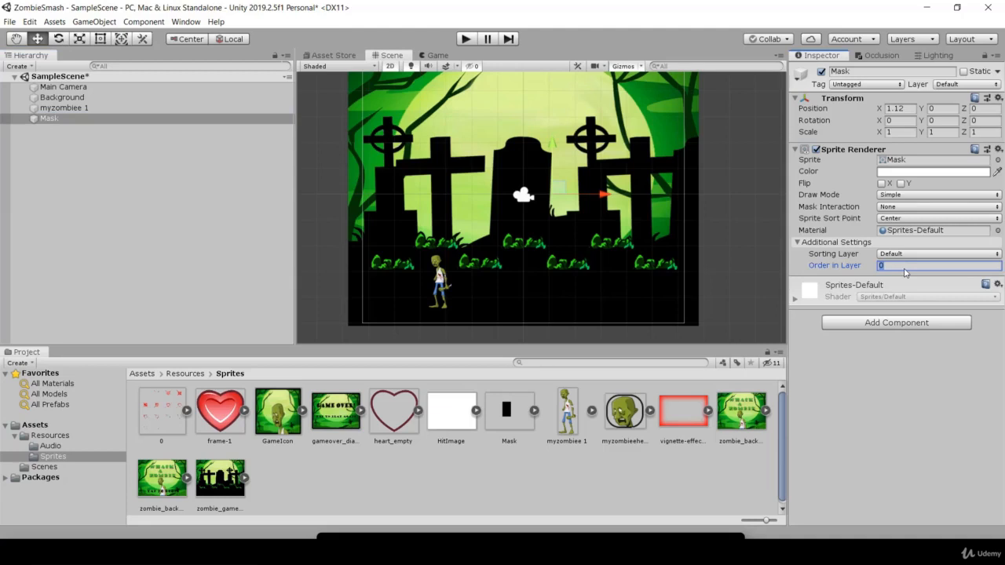
{"action": "left_click", "coordinate": [102, 108]}
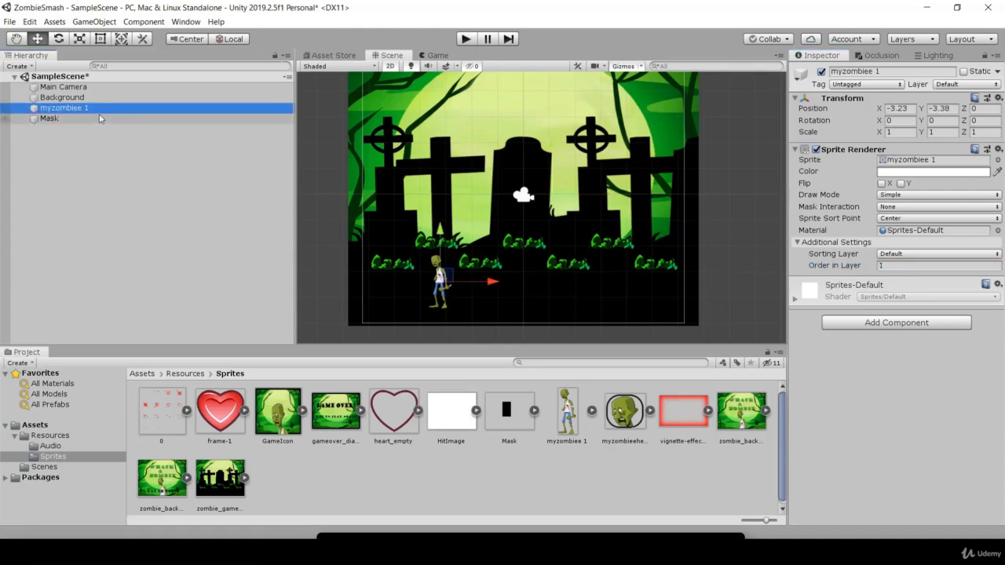
{"action": "left_click", "coordinate": [99, 119]}
{"action": "left_click", "coordinate": [881, 265]}
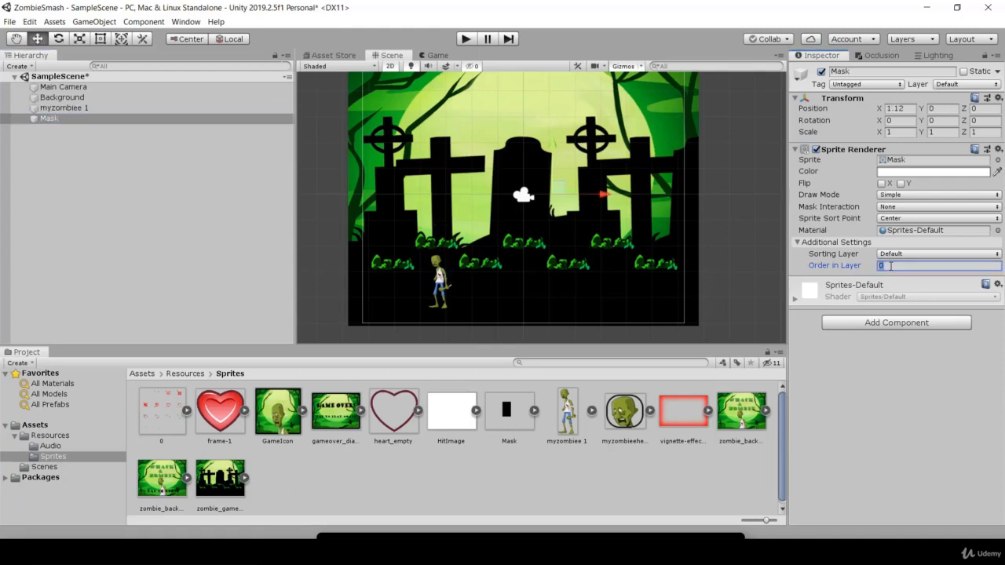
{"action": "type", "text": "2"}
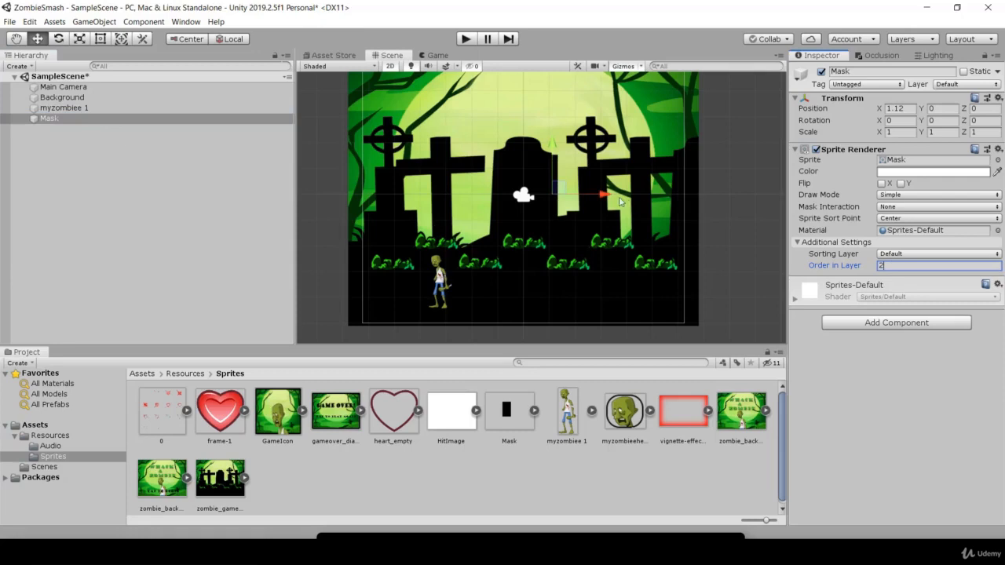
Move the Mask over the bright moon area of the background, to about X 1.79, Y 2.84.
{"action": "left_click_drag", "start_coordinate": [604, 195], "coordinate": [628, 195]}
{"action": "left_click_drag", "start_coordinate": [577, 144], "coordinate": [564, 82]}
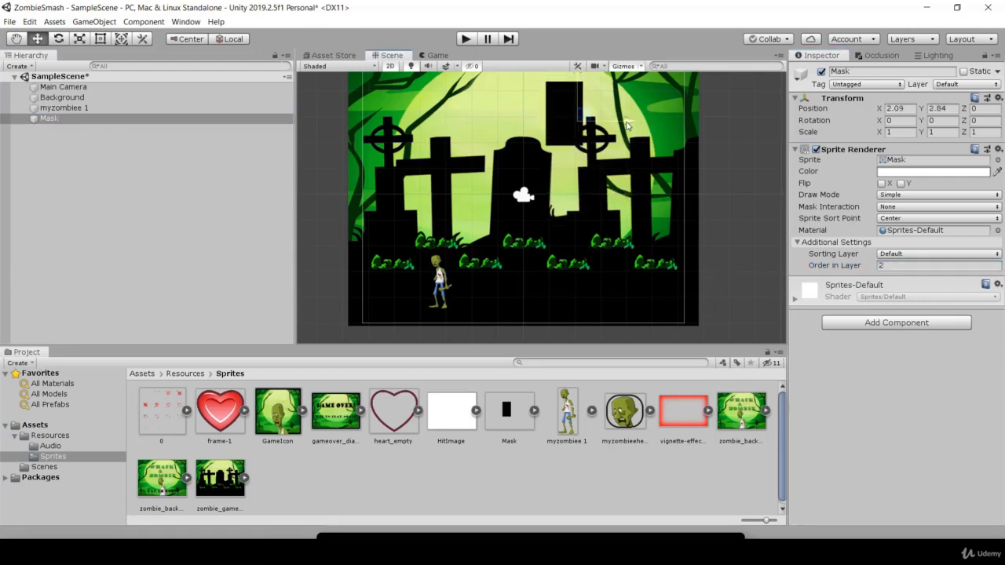
{"action": "mouse_move", "coordinate": [626, 124]}
{"action": "left_mouse_down"}
{"action": "mouse_move", "coordinate": [602, 125]}
{"action": "mouse_move", "coordinate": [619, 128]}
{"action": "left_mouse_up"}
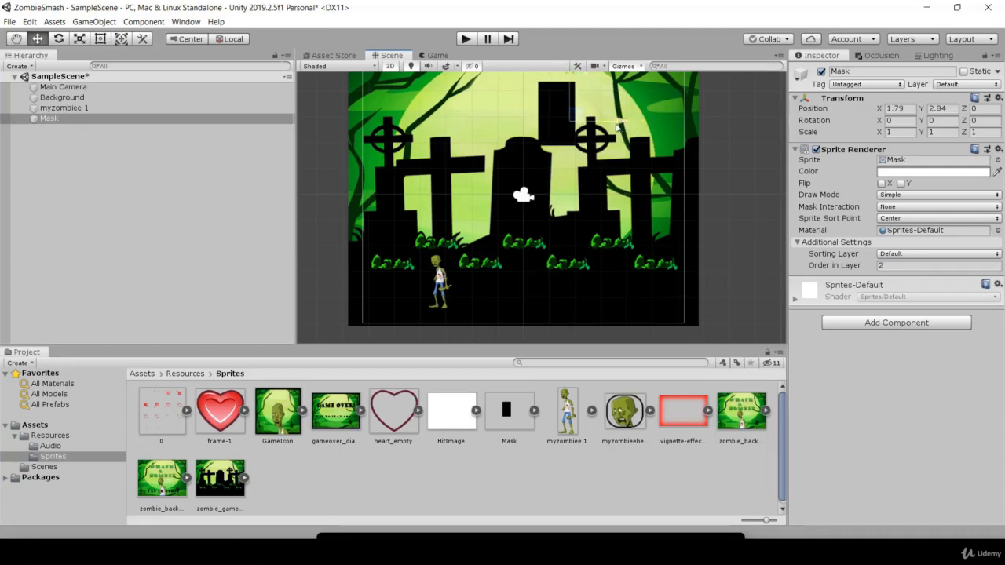
Move the Mask down onto the black ground so it covers myzombiee 1, to about X -2.73, Y -3.74.
{"action": "left_click_drag", "start_coordinate": [573, 83], "coordinate": [586, 212]}
{"action": "left_click_drag", "start_coordinate": [619, 253], "coordinate": [503, 259]}
{"action": "left_click_drag", "start_coordinate": [449, 200], "coordinate": [447, 237]}
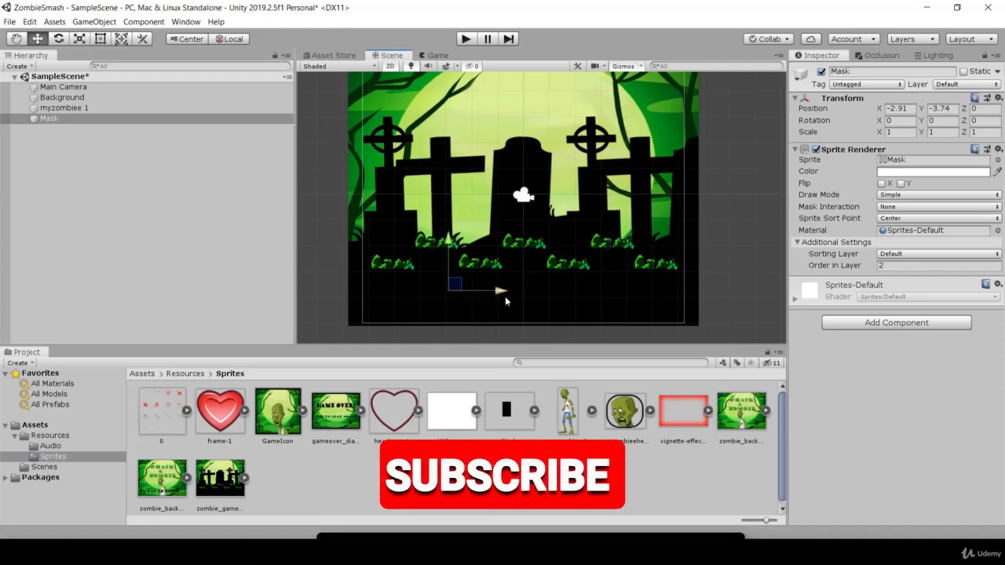
{"action": "left_click_drag", "start_coordinate": [505, 294], "coordinate": [597, 292]}
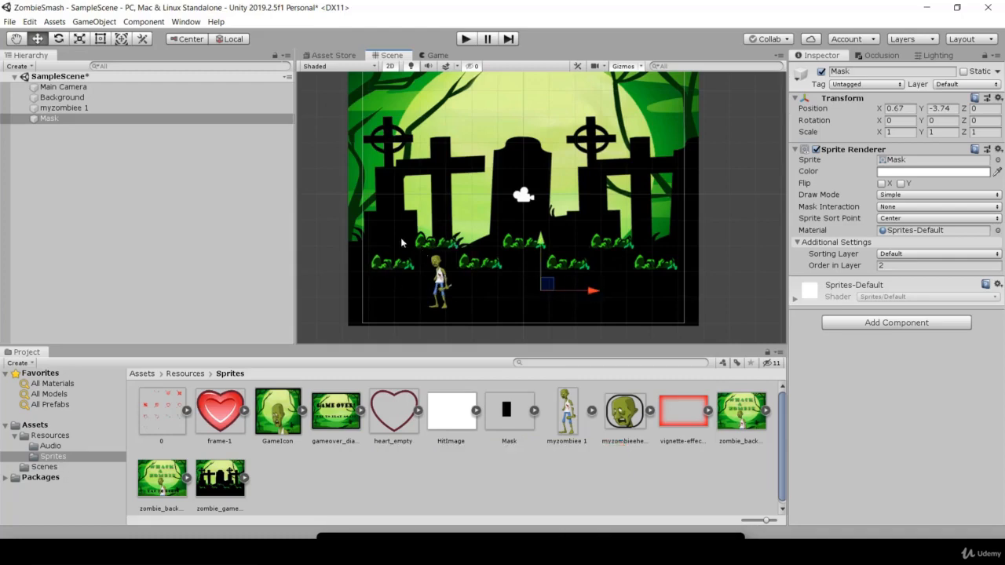
{"action": "left_click_drag", "start_coordinate": [594, 291], "coordinate": [510, 294]}
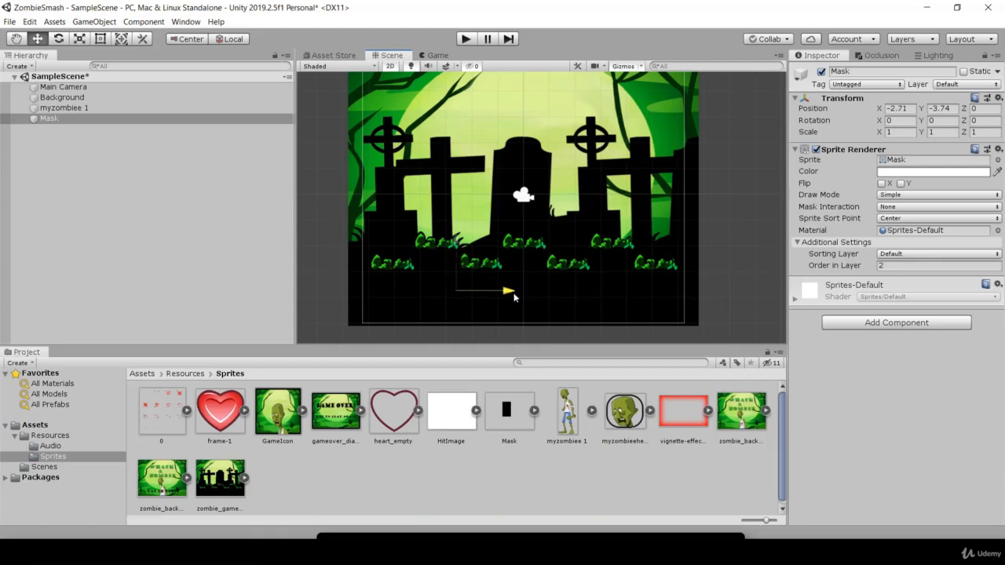
Slide myzombiee 1 up and down behind the Mask to test the hiding effect, finishing above the grass at about Y 0.38.
{"action": "left_click", "coordinate": [47, 109]}
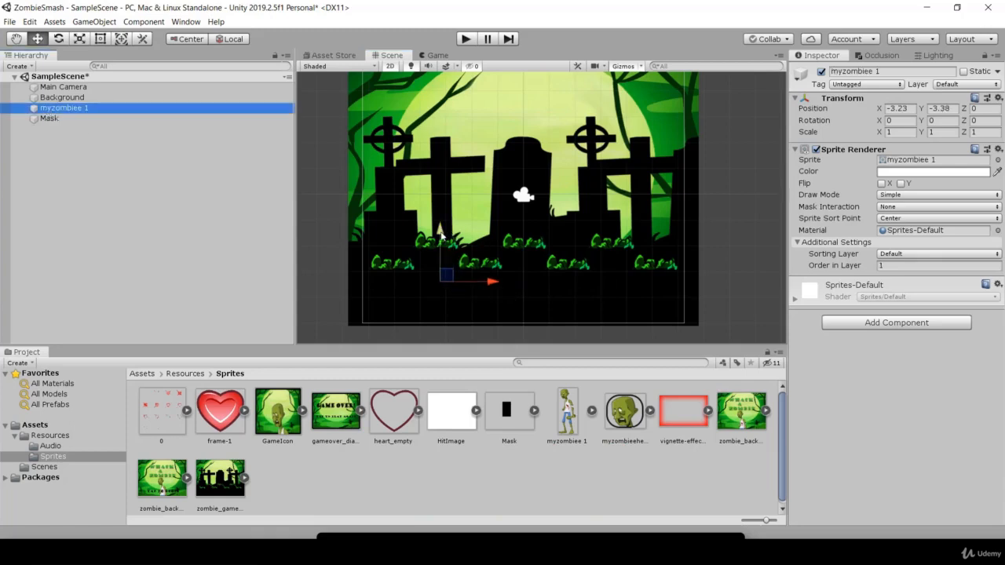
{"action": "left_click_drag", "start_coordinate": [442, 230], "coordinate": [443, 174]}
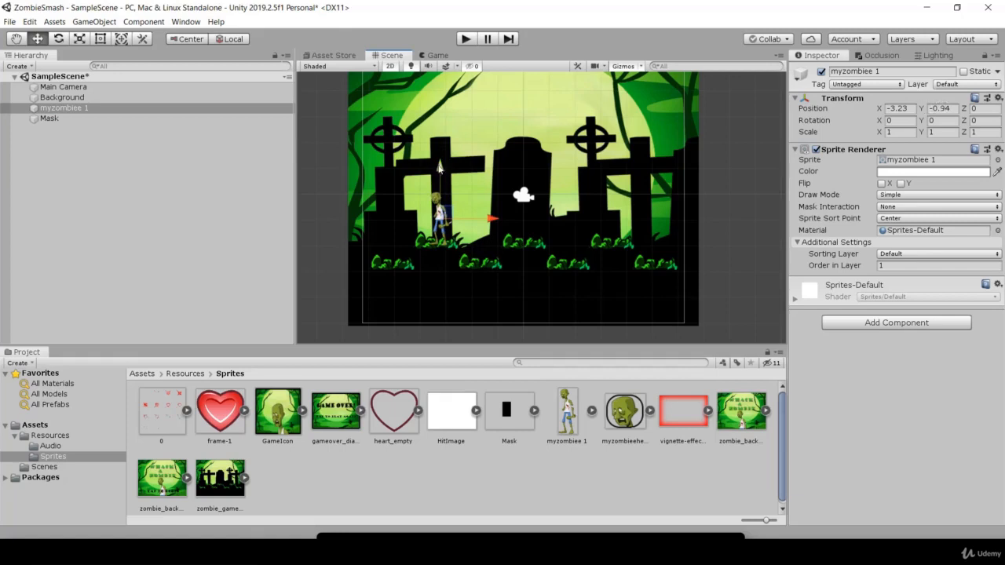
{"action": "mouse_move", "coordinate": [444, 169]}
{"action": "left_mouse_down"}
{"action": "mouse_move", "coordinate": [453, 251]}
{"action": "mouse_move", "coordinate": [456, 178]}
{"action": "left_mouse_up"}
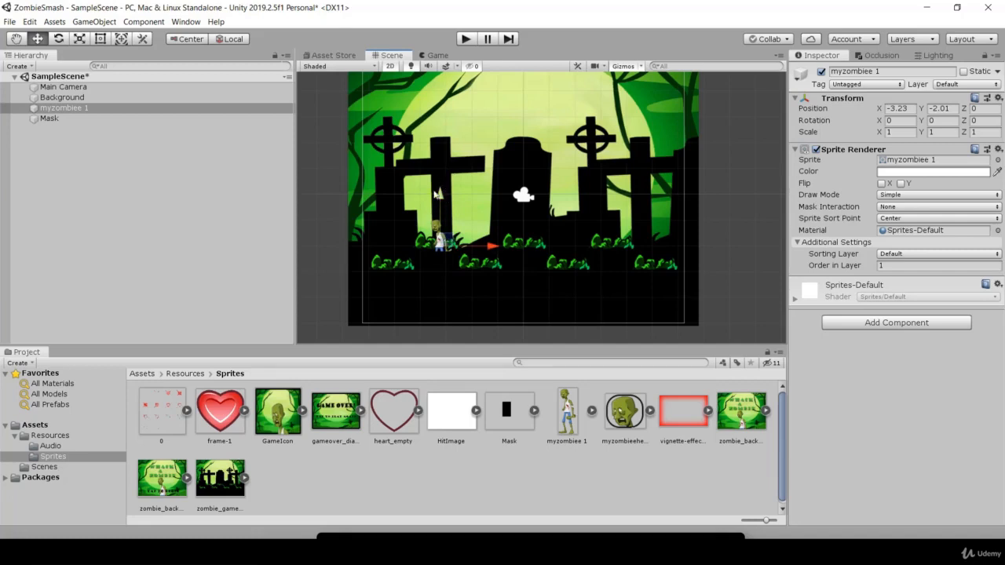
{"action": "left_click_drag", "start_coordinate": [439, 194], "coordinate": [463, 229]}
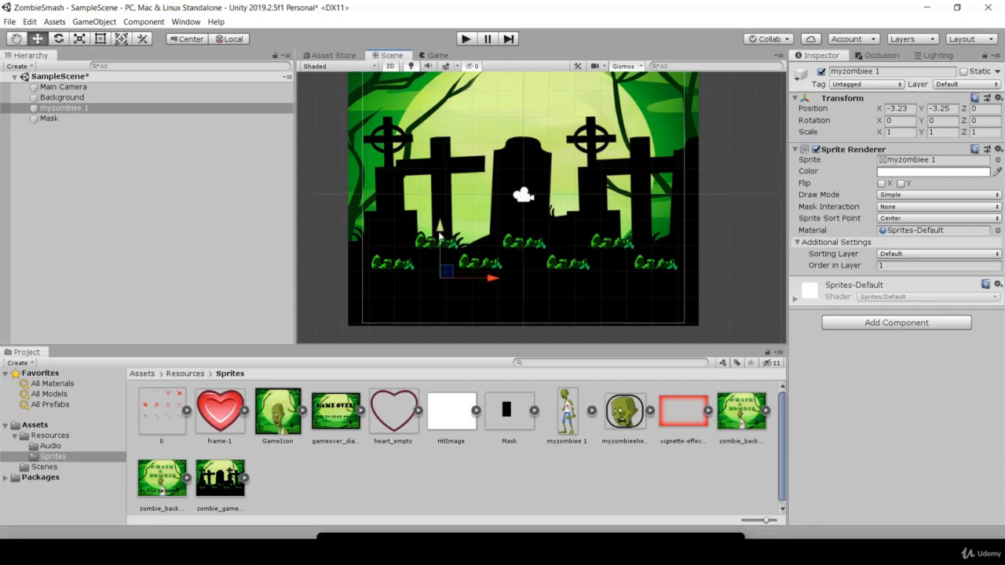
{"action": "left_click_drag", "start_coordinate": [440, 234], "coordinate": [439, 141]}
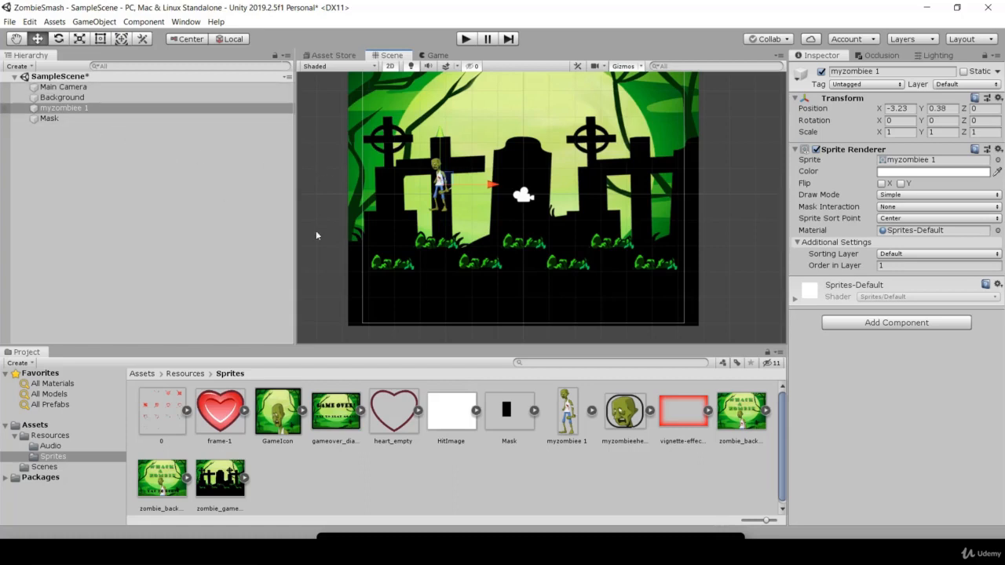
Delete the Mask object from the scene.
{"action": "left_click", "coordinate": [50, 122]}
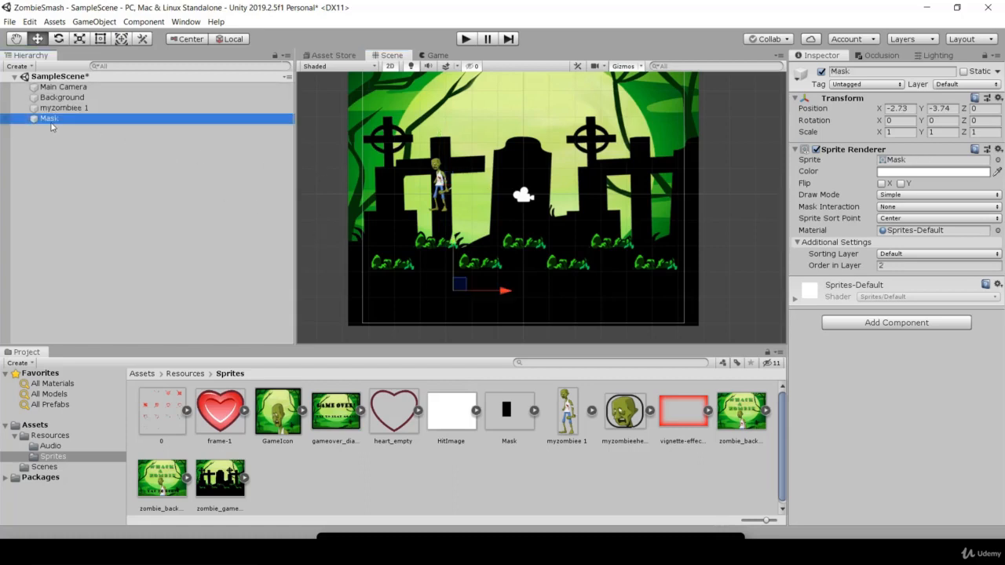
{"action": "key", "text": "Delete"}
Set the position of myzombiee 1 to X 5.23, Y -4.5.
{"action": "left_click", "coordinate": [66, 109]}
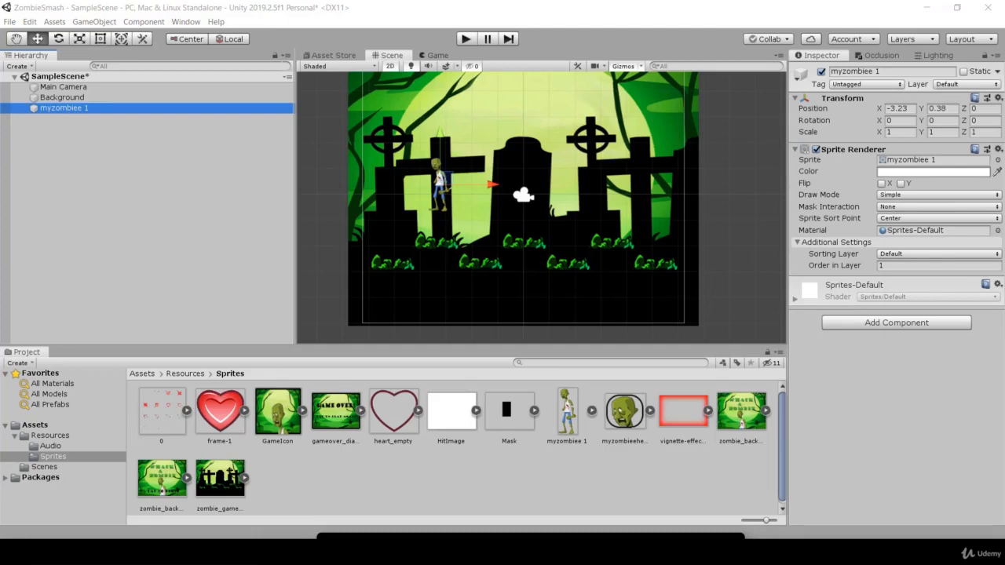
{"action": "left_click", "coordinate": [912, 109]}
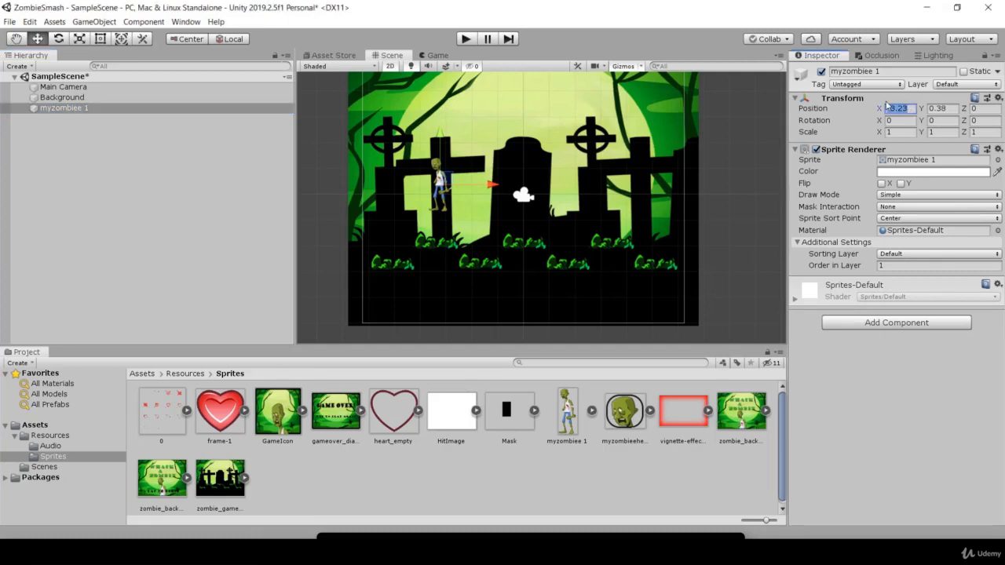
{"action": "type", "text": "4"}
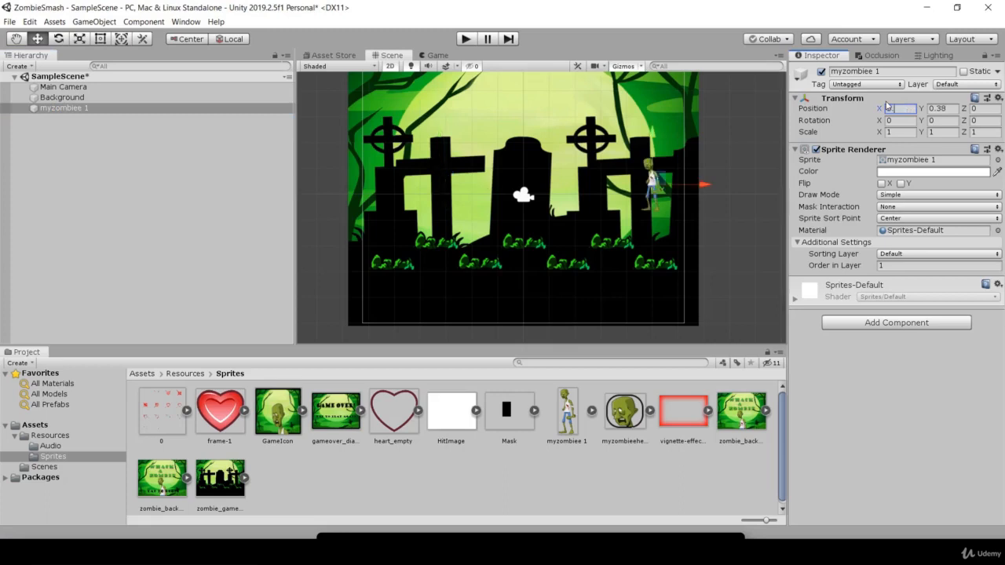
{"action": "type", "text": ".23"}
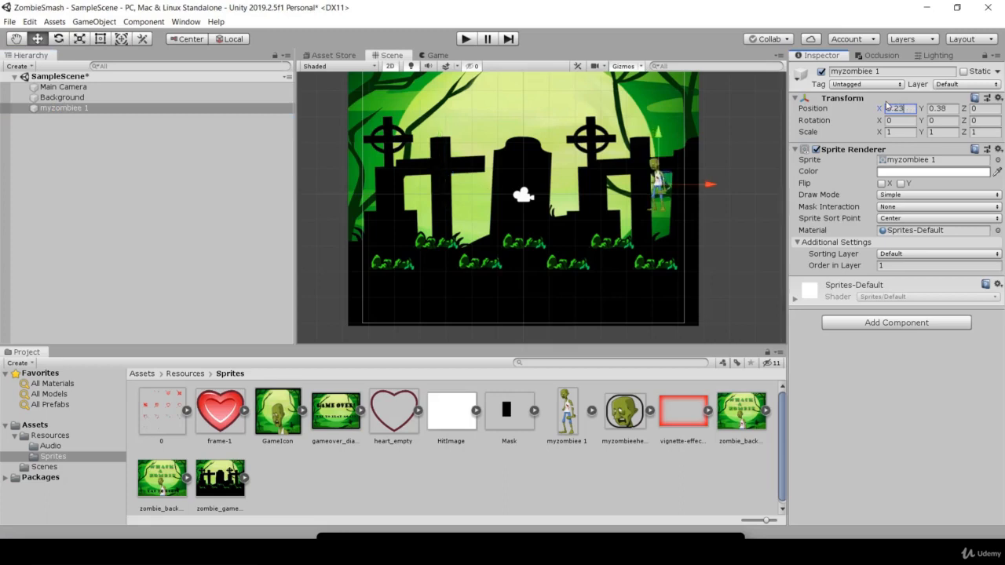
{"action": "key", "text": "Tab"}
{"action": "type", "text": "-4"}
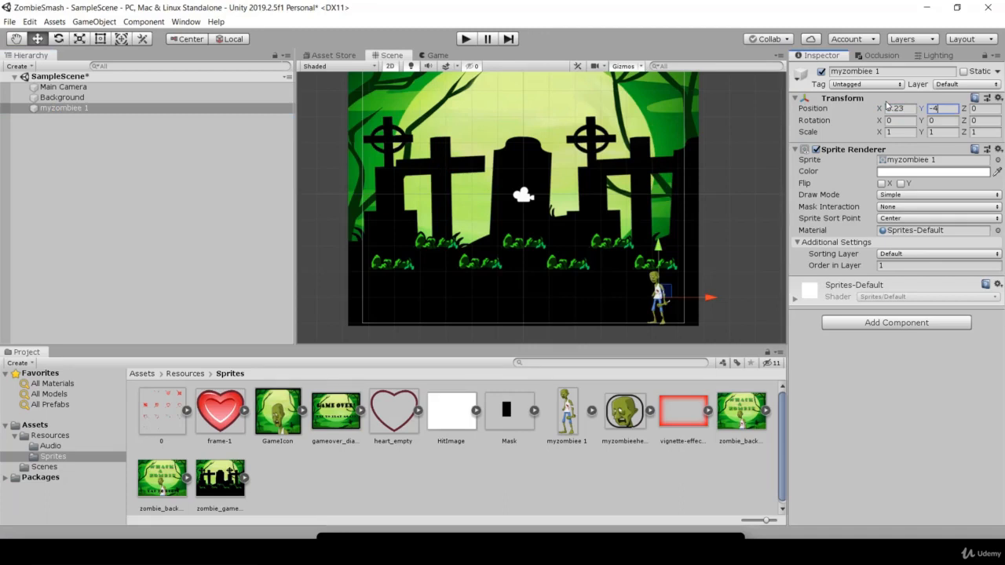
{"action": "type", "text": ".5"}
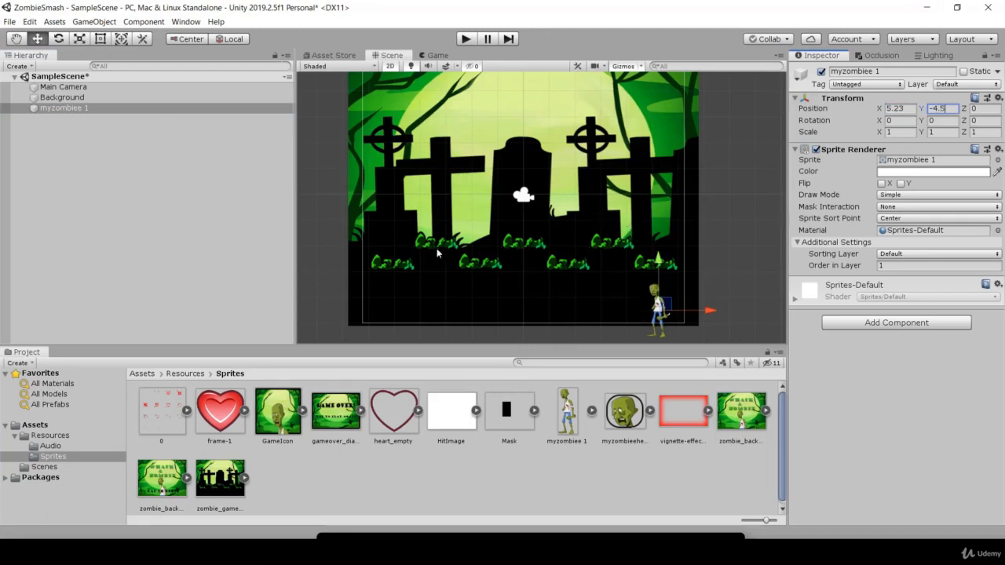
{"action": "left_click", "coordinate": [724, 287]}
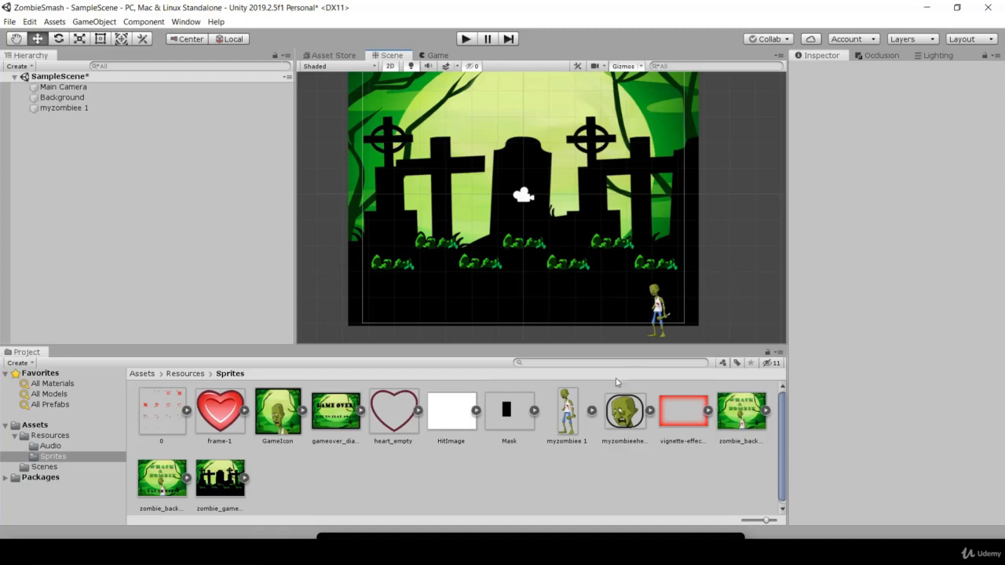
Add five more copies of the myzombiee 1 sprite to the scene as separate objects.
{"action": "left_click_drag", "start_coordinate": [567, 412], "coordinate": [135, 222]}
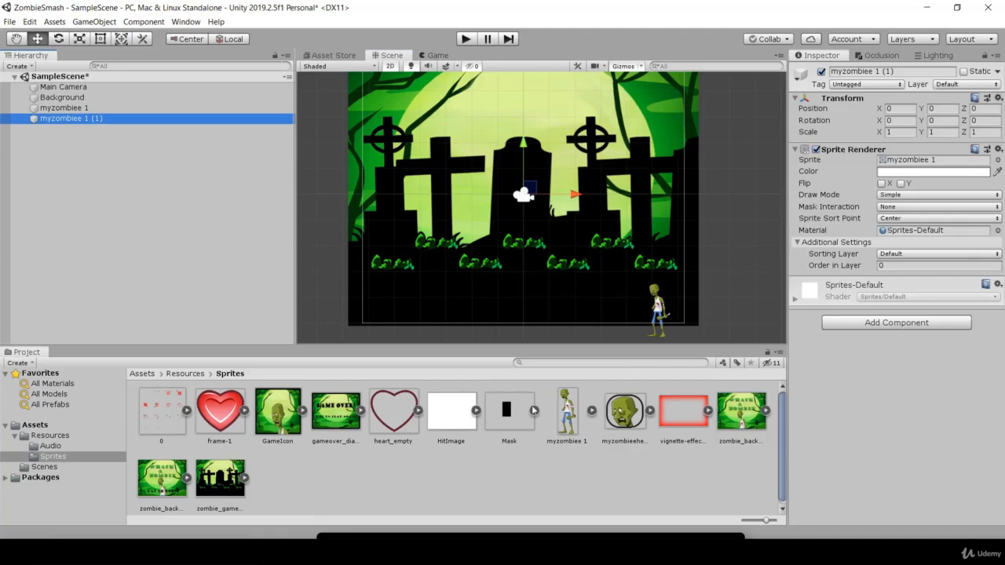
{"action": "left_click_drag", "start_coordinate": [567, 412], "coordinate": [93, 184]}
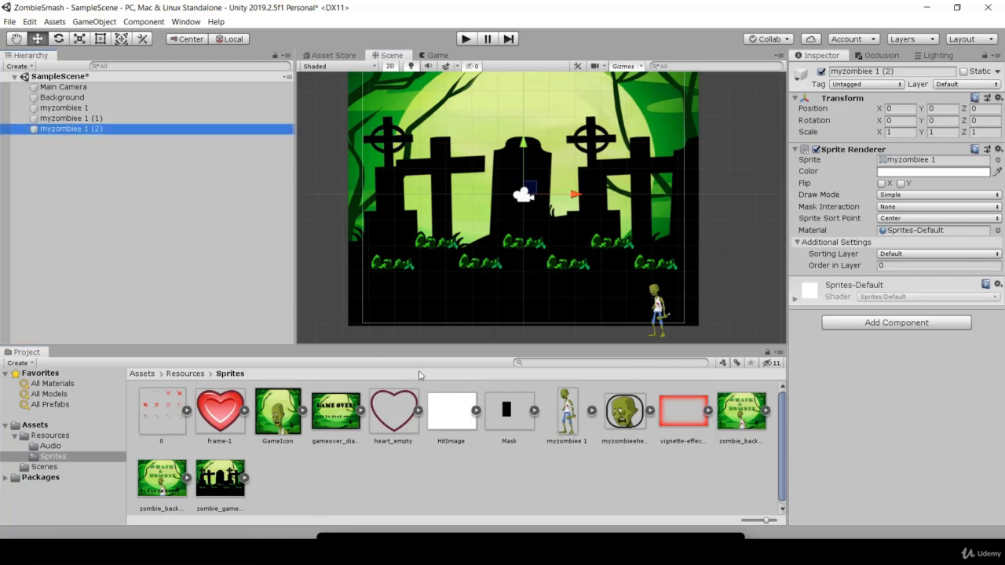
{"action": "left_click_drag", "start_coordinate": [566, 412], "coordinate": [93, 230]}
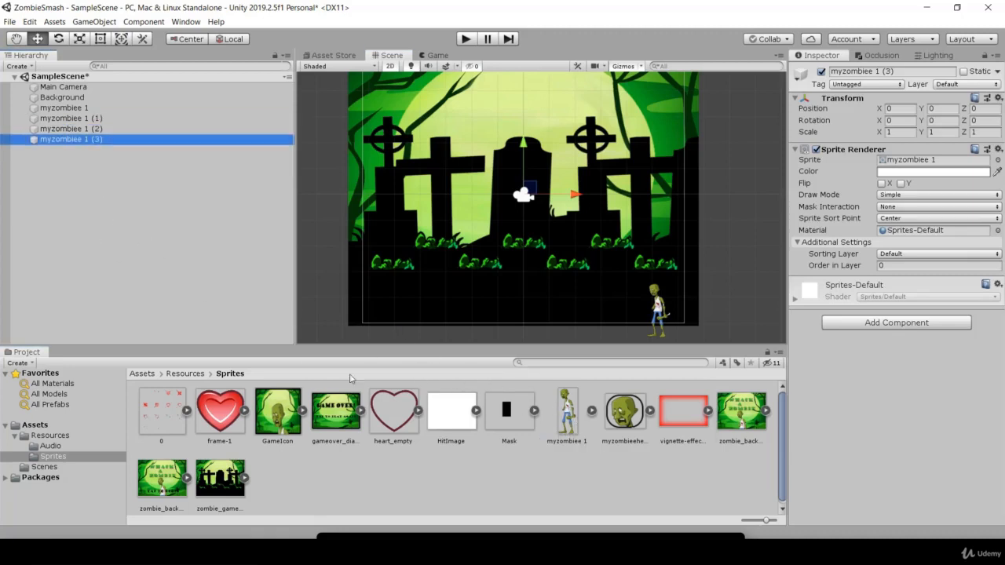
{"action": "left_click_drag", "start_coordinate": [571, 413], "coordinate": [77, 208]}
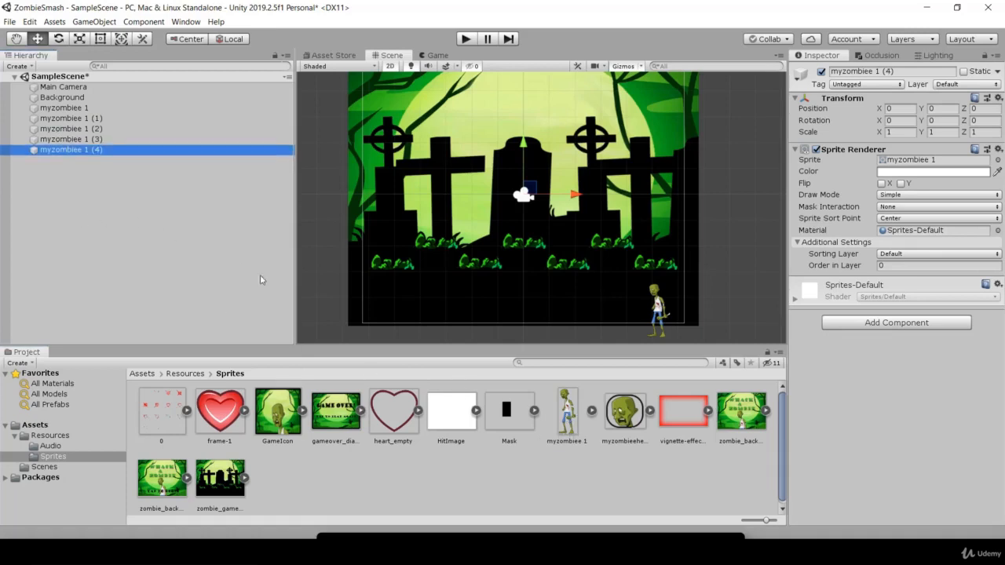
{"action": "left_click_drag", "start_coordinate": [569, 415], "coordinate": [49, 218]}
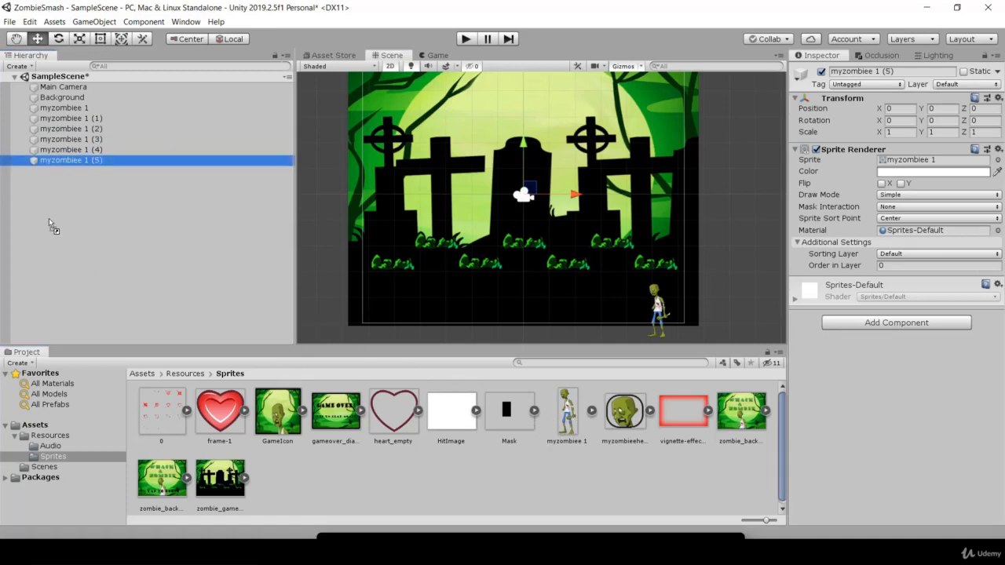
Set Order in Layer to 1 for all five new zombie copies, myzombiee 1 (1) through (5), at once.
{"action": "left_click", "coordinate": [78, 128]}
{"action": "left_click", "coordinate": [87, 160]}
{"action": "left_click", "coordinate": [69, 108]}
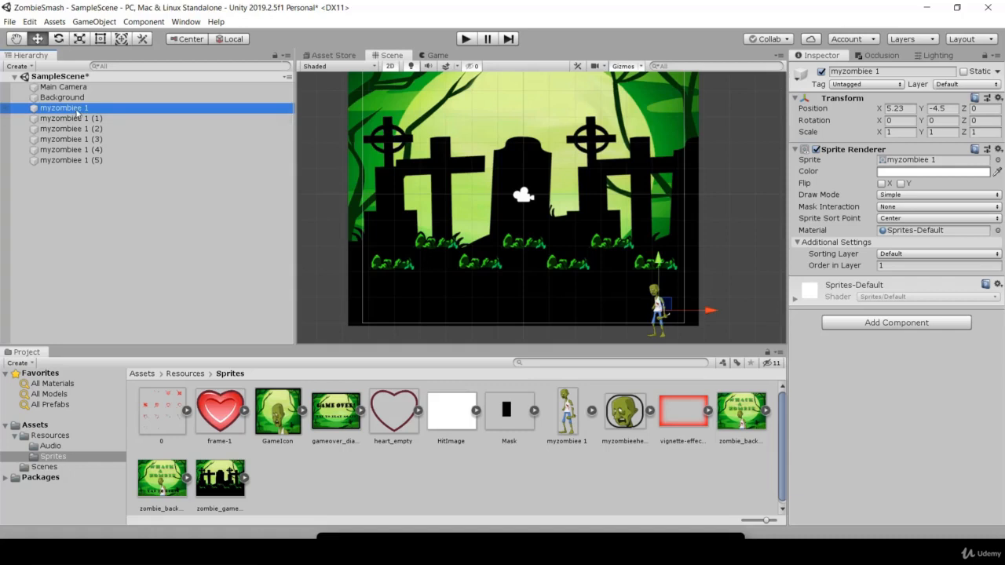
{"action": "left_click", "coordinate": [78, 119]}
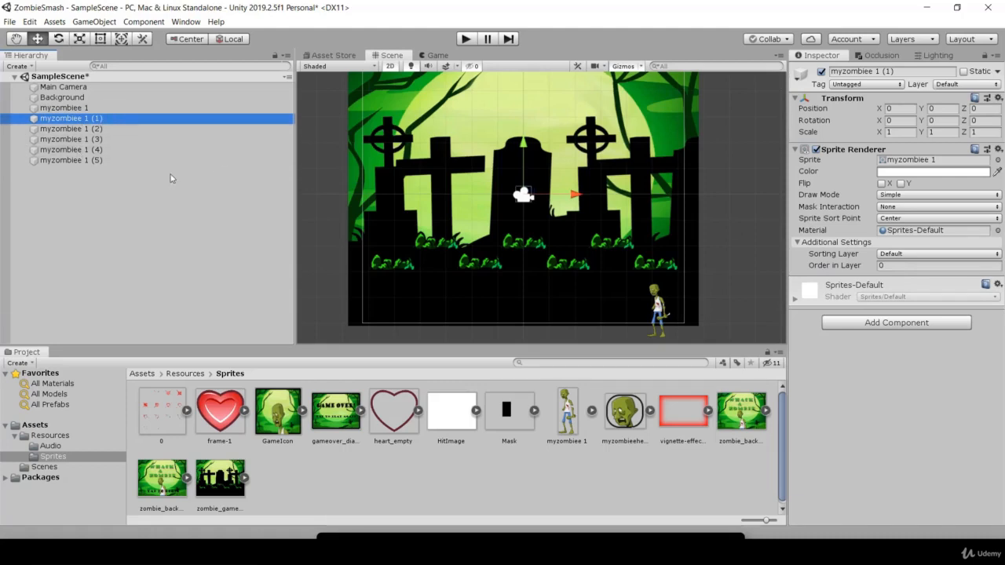
{"action": "left_click", "coordinate": [96, 161], "text": "shift"}
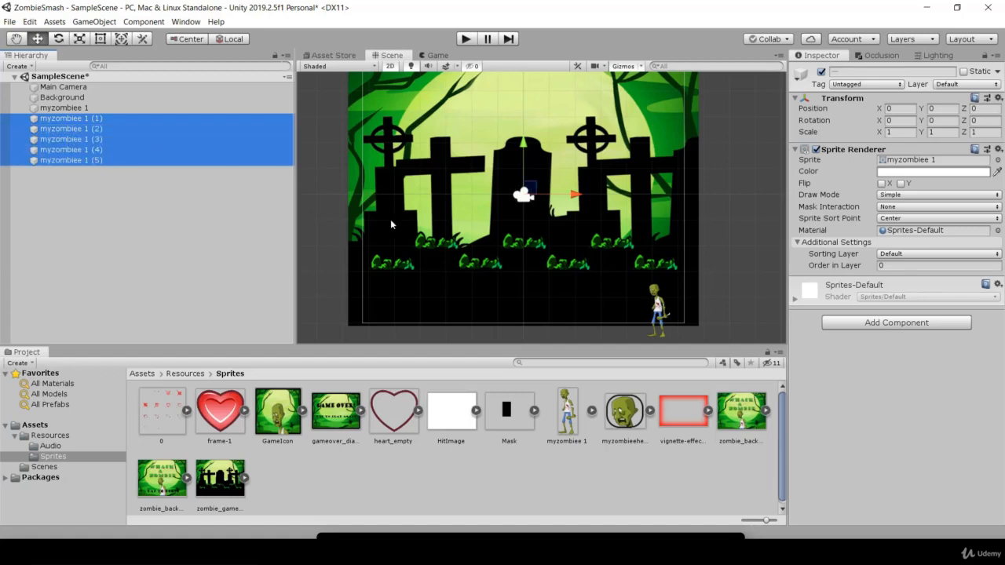
{"action": "left_click", "coordinate": [895, 265]}
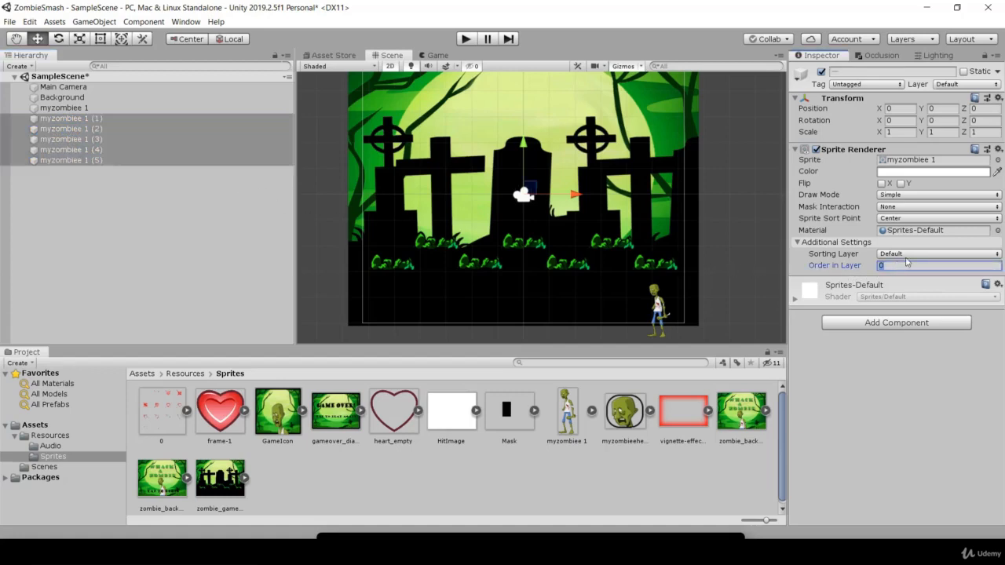
{"action": "type", "text": "1"}
Move myzombiee 1 (1) below the second grass tuft from the left of the background, to about X -3.43, Y -3.22.
{"action": "left_click", "coordinate": [81, 119]}
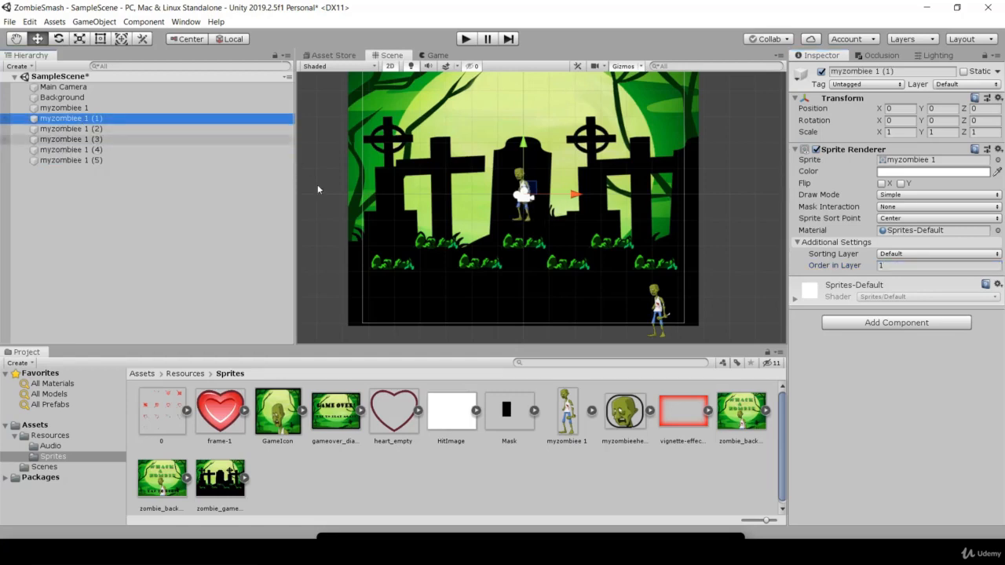
{"action": "left_click_drag", "start_coordinate": [569, 196], "coordinate": [479, 202]}
{"action": "left_click_drag", "start_coordinate": [438, 145], "coordinate": [438, 236]}
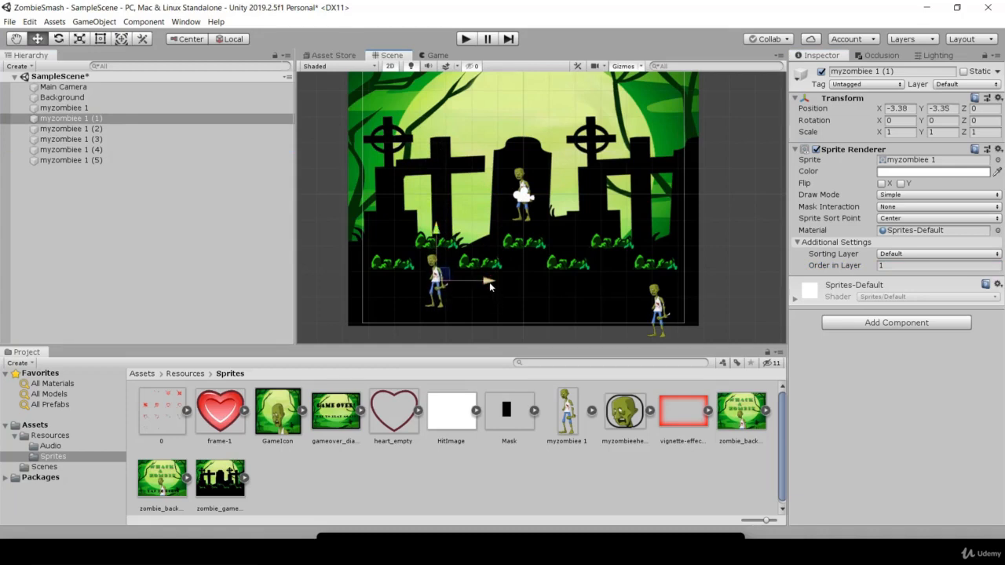
{"action": "left_click_drag", "start_coordinate": [489, 282], "coordinate": [485, 283]}
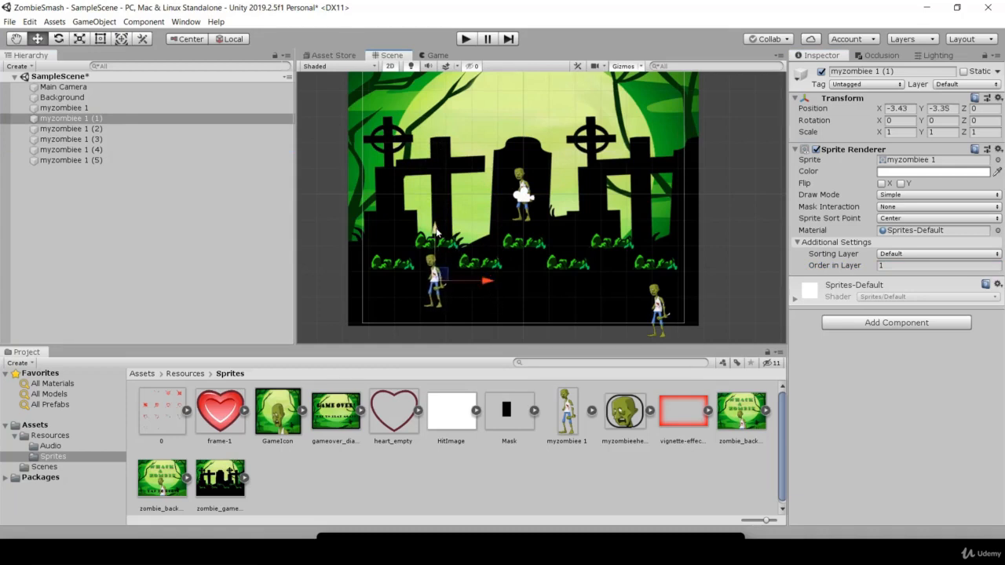
{"action": "left_click_drag", "start_coordinate": [434, 233], "coordinate": [434, 228]}
Move myzombiee 1 (2) straight down below the central grass tuft, to about Y -2.84.
{"action": "left_click", "coordinate": [71, 128]}
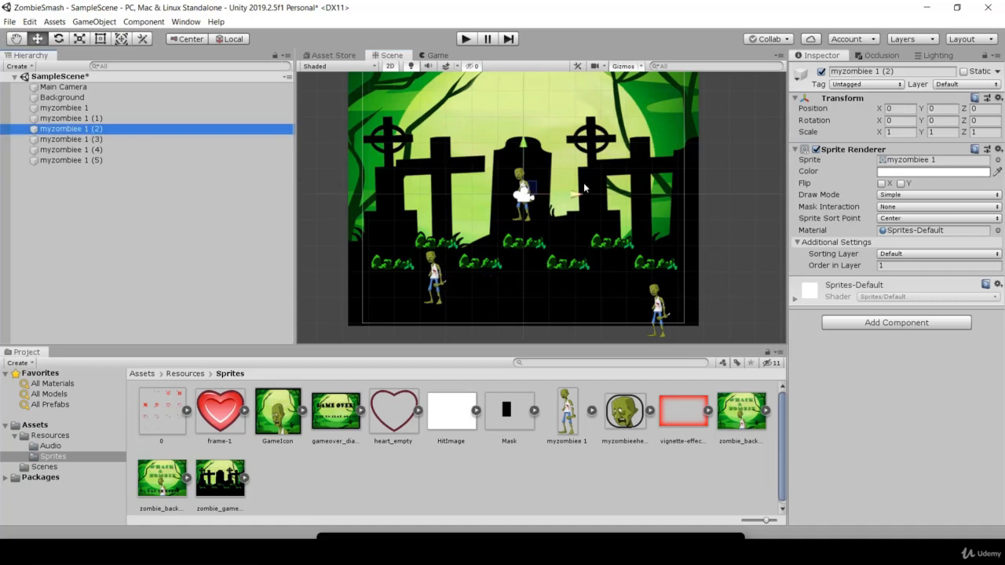
{"action": "left_click_drag", "start_coordinate": [518, 146], "coordinate": [527, 222]}
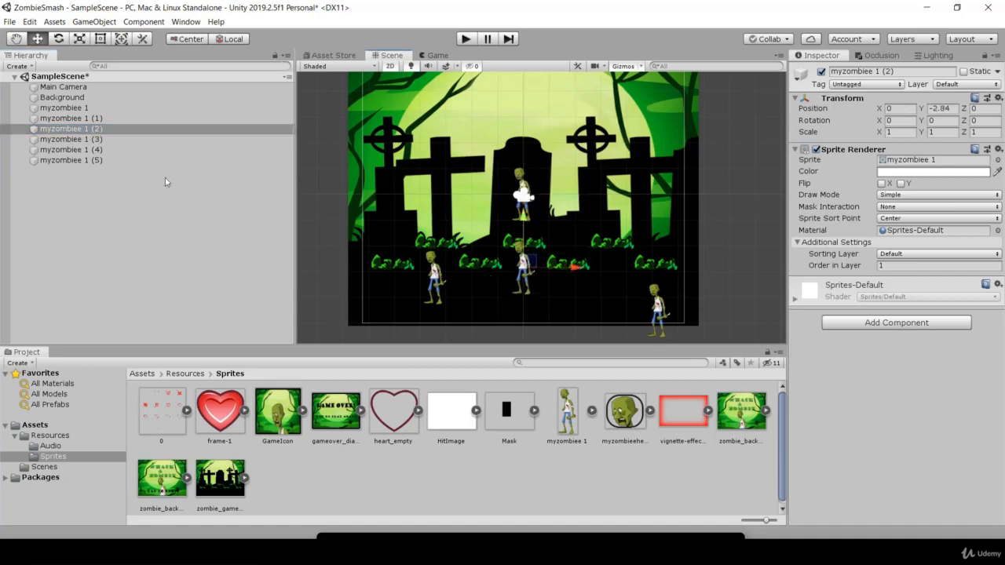
Move myzombiee 1 below the leftmost grass tuft, to about X -5.03, Y -4.09.
{"action": "left_click", "coordinate": [79, 108]}
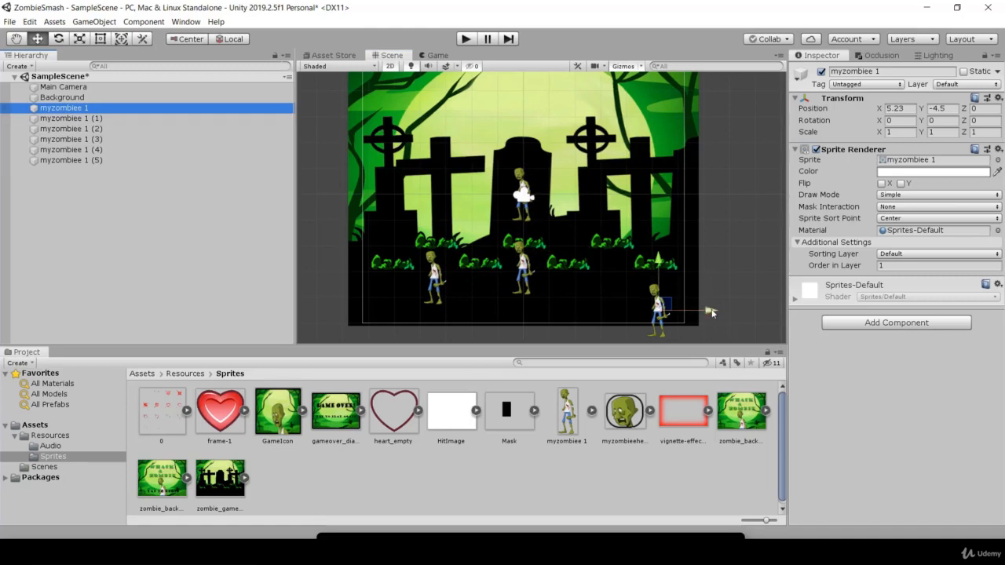
{"action": "left_click_drag", "start_coordinate": [707, 311], "coordinate": [432, 312]}
{"action": "left_click_drag", "start_coordinate": [395, 264], "coordinate": [394, 252]}
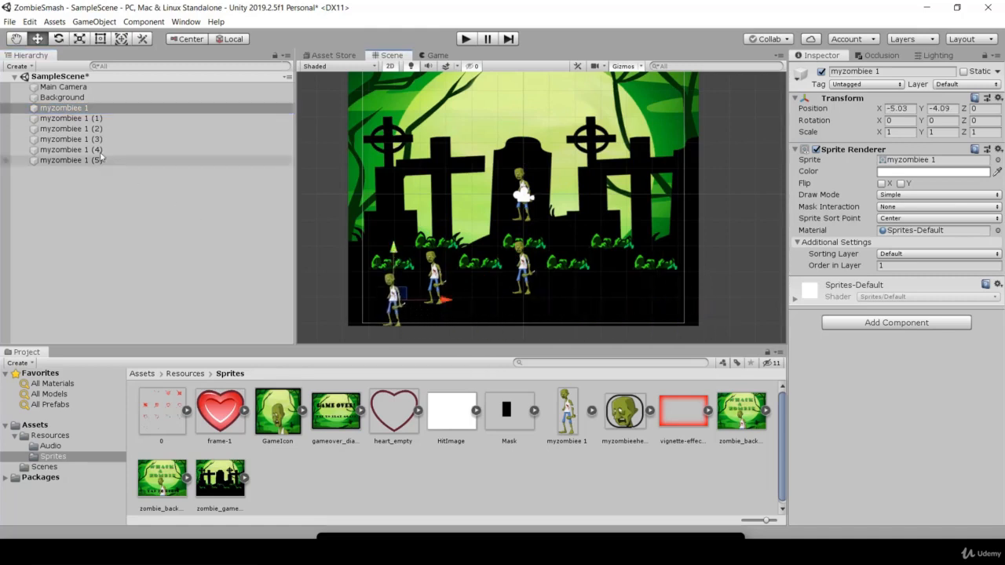
Move myzombiee 1 (2) below the third grass tuft from the left of the background, to about X -1.72, Y -4.03.
{"action": "left_click", "coordinate": [73, 119]}
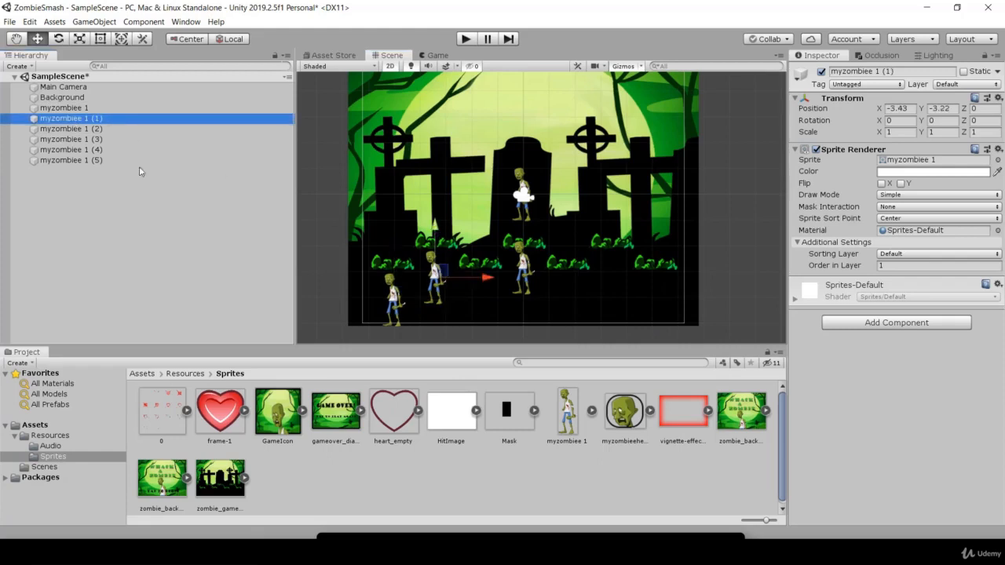
{"action": "left_click", "coordinate": [81, 130]}
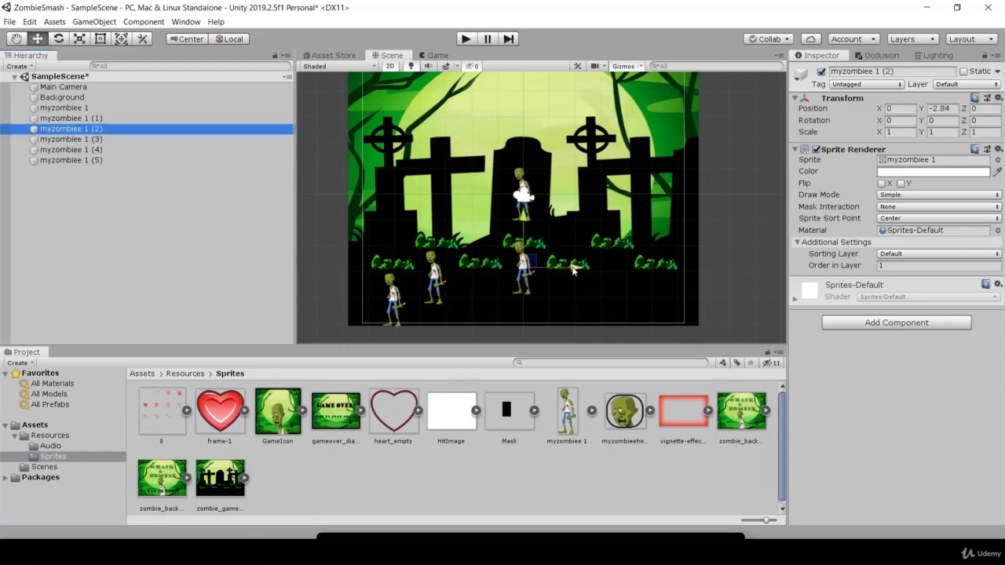
{"action": "left_click_drag", "start_coordinate": [573, 271], "coordinate": [527, 270]}
{"action": "left_click_drag", "start_coordinate": [479, 220], "coordinate": [479, 251]}
{"action": "left_click_drag", "start_coordinate": [527, 299], "coordinate": [531, 299]}
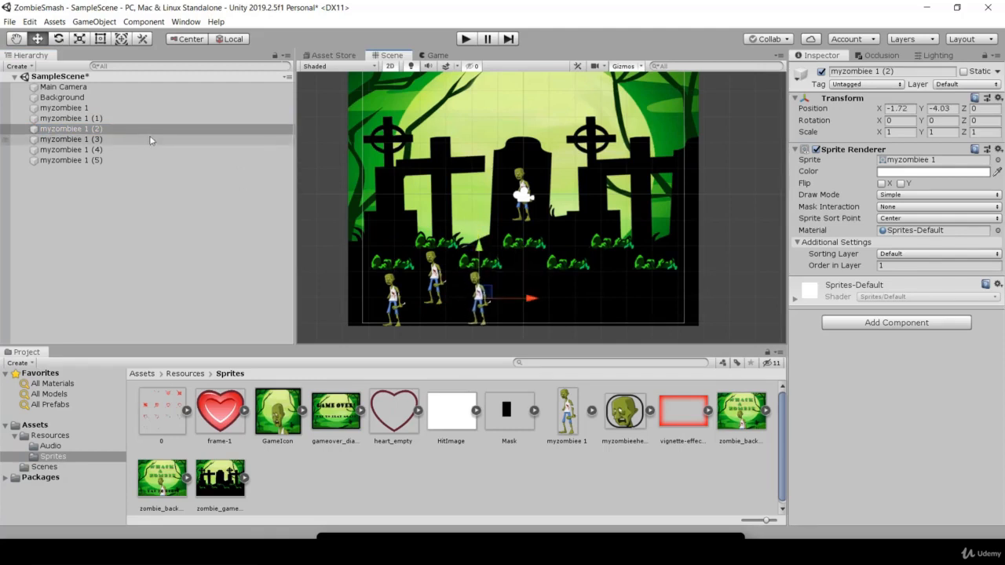
Move myzombiee 1 (3) down below the central grass tuft to about Y -3.2, and myzombiee 1 (4) below the fifth tuft, about X 1.8, Y -4.09.
{"action": "left_click", "coordinate": [151, 139]}
{"action": "left_click_drag", "start_coordinate": [524, 149], "coordinate": [531, 228]}
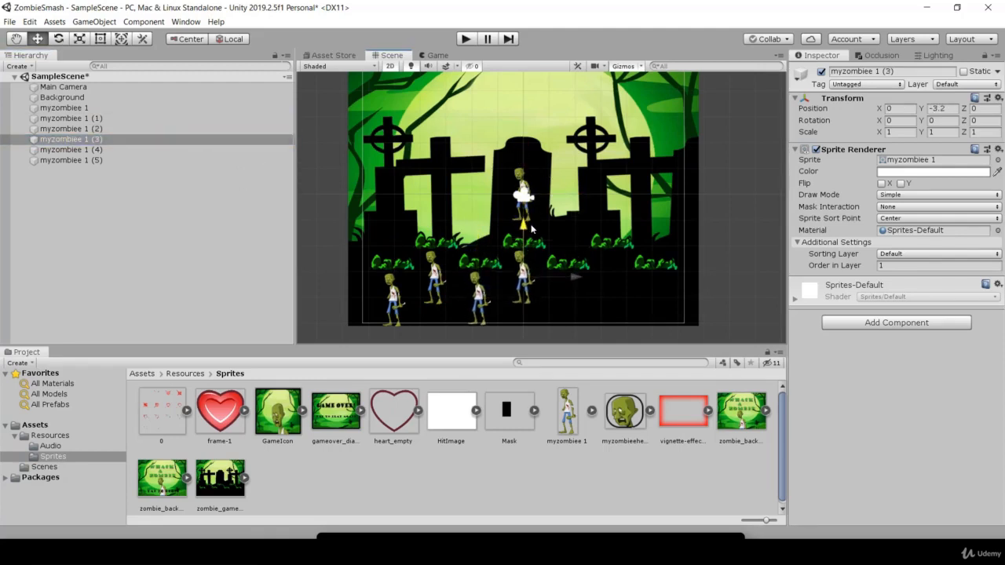
{"action": "left_click", "coordinate": [118, 149]}
{"action": "left_click_drag", "start_coordinate": [577, 195], "coordinate": [619, 205]}
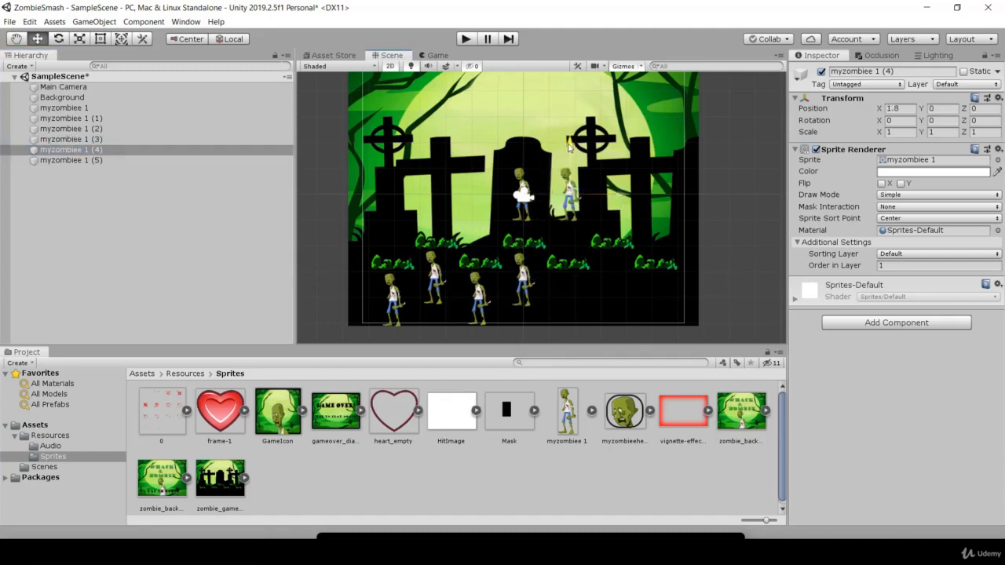
{"action": "left_click_drag", "start_coordinate": [570, 146], "coordinate": [573, 252]}
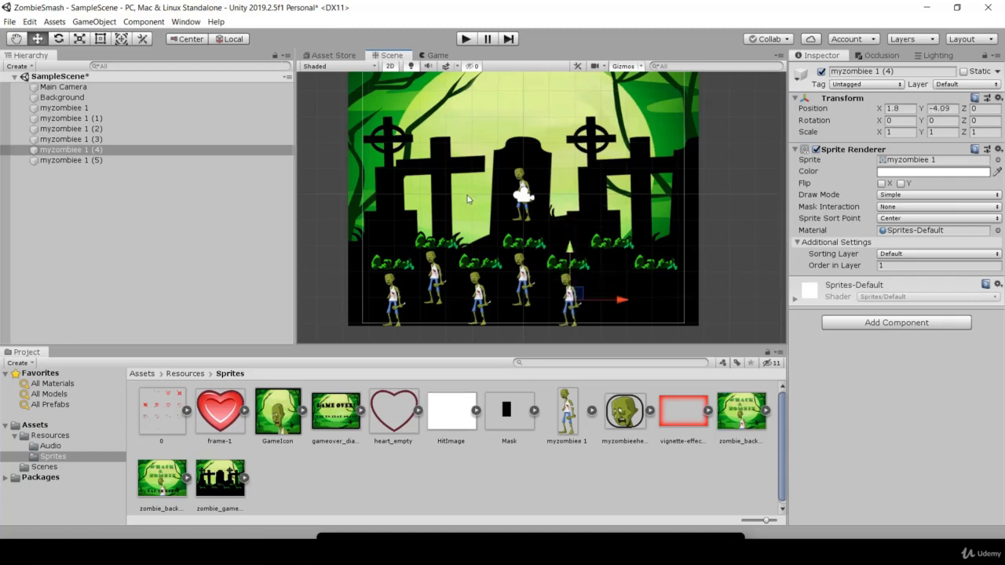
Move myzombiee 1 (5) below the sixth grass tuft from the left of the background, to about X 3.48, Y -3.17.
{"action": "left_click", "coordinate": [93, 160]}
{"action": "left_click_drag", "start_coordinate": [578, 195], "coordinate": [663, 195]}
{"action": "left_click_drag", "start_coordinate": [609, 160], "coordinate": [667, 277]}
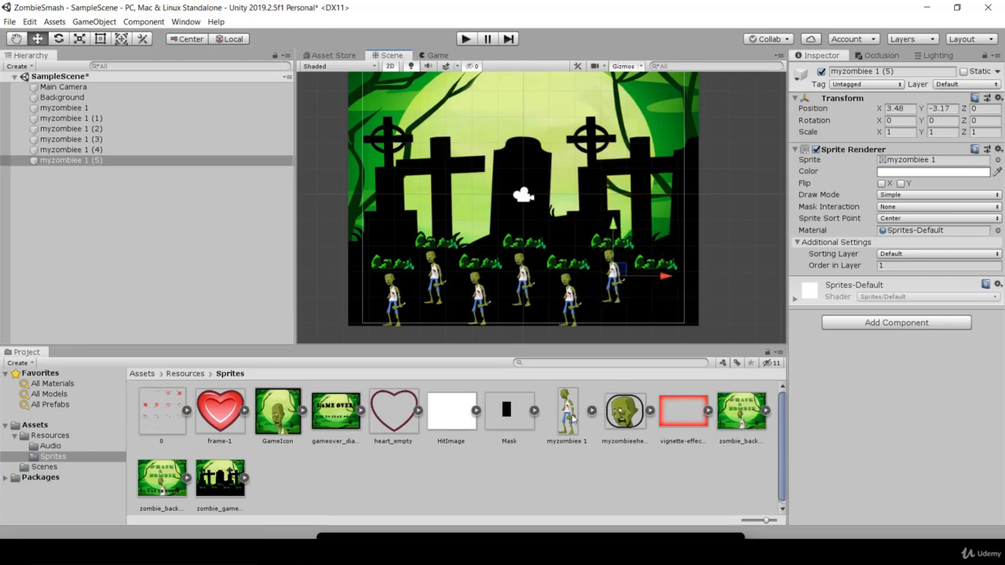
Duplicate myzombiee 1 (5) and move the copy below the rightmost grass tuft, to about X 5.1, Y -4.16.
{"action": "left_click", "coordinate": [95, 150]}
{"action": "left_click", "coordinate": [96, 161]}
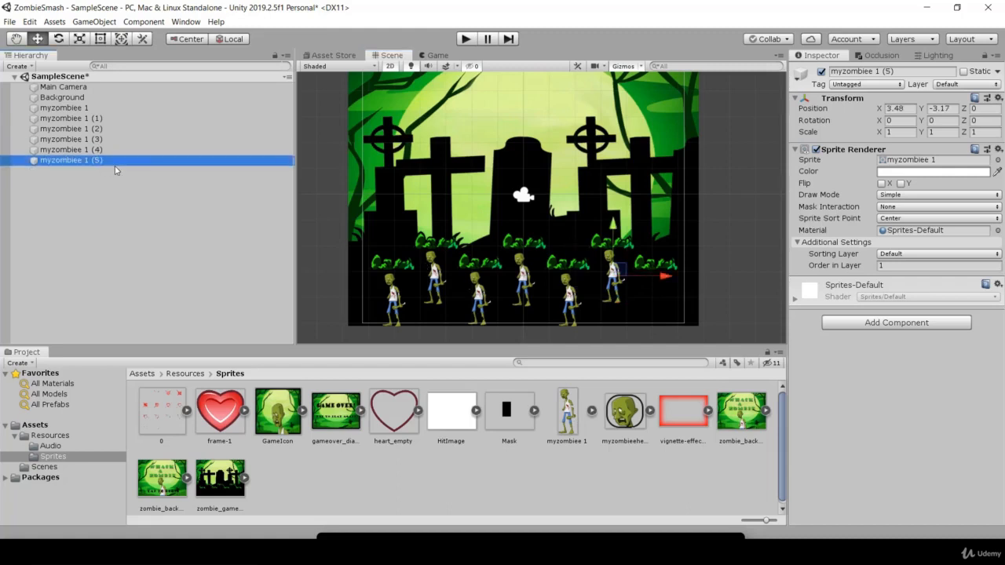
{"action": "key", "text": "ctrl+d"}
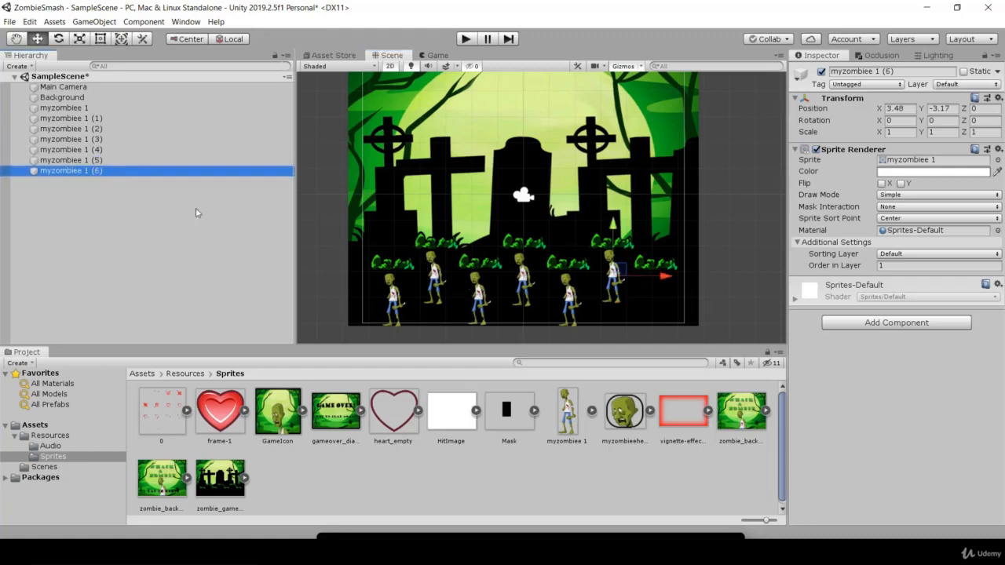
{"action": "left_click_drag", "start_coordinate": [666, 276], "coordinate": [708, 276]}
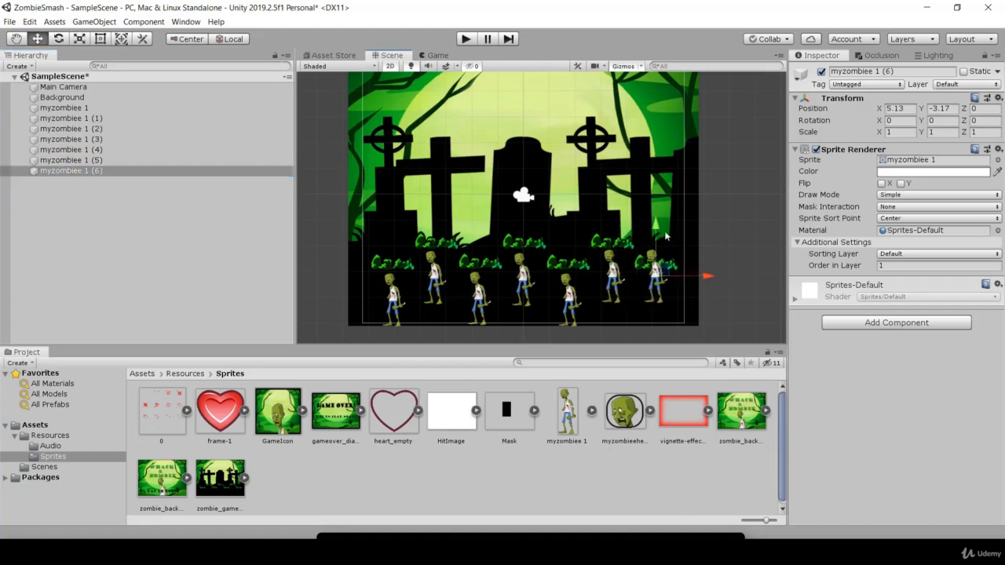
{"action": "left_click_drag", "start_coordinate": [654, 226], "coordinate": [653, 250]}
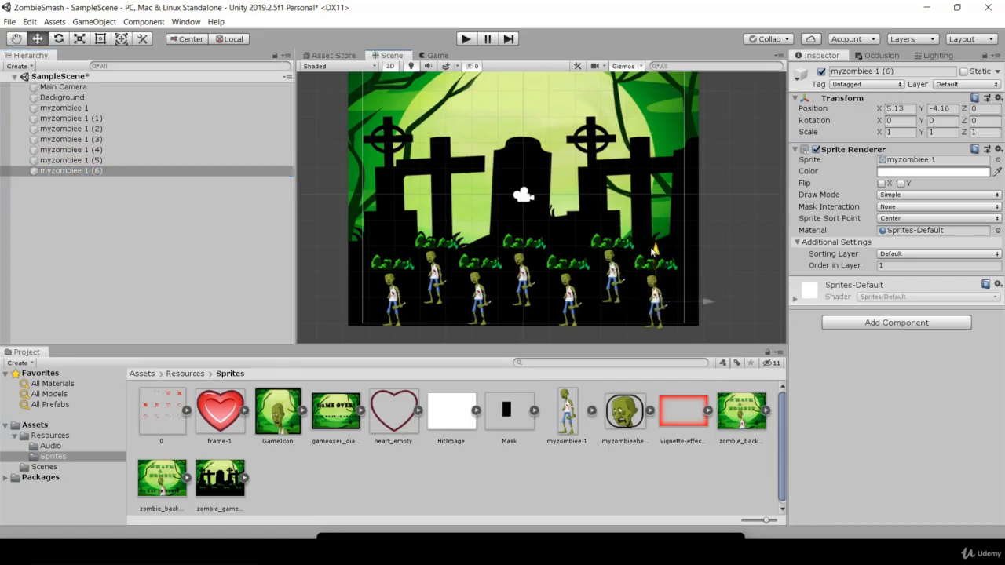
{"action": "left_click_drag", "start_coordinate": [705, 300], "coordinate": [704, 301]}
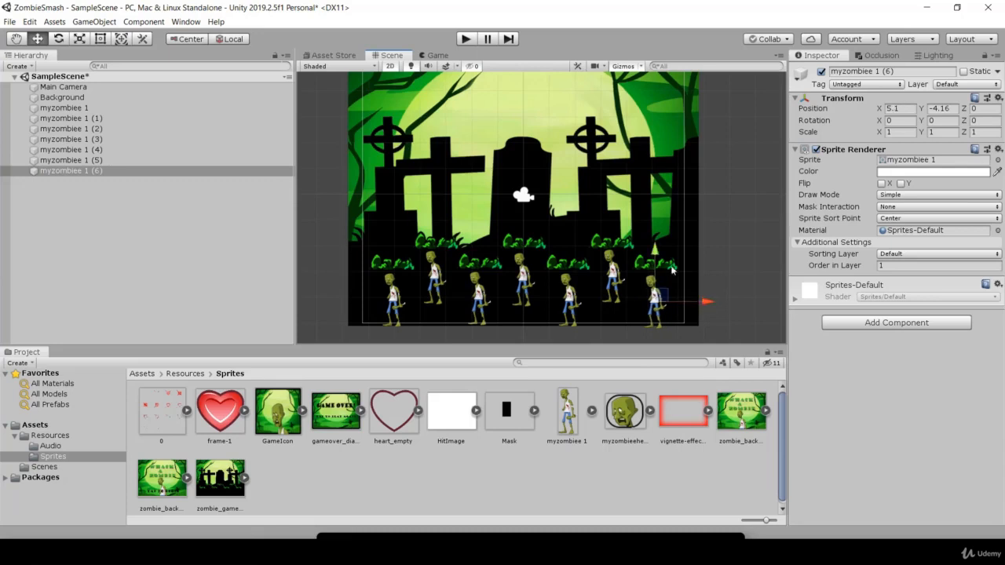
{"action": "left_click_drag", "start_coordinate": [654, 252], "coordinate": [654, 248]}
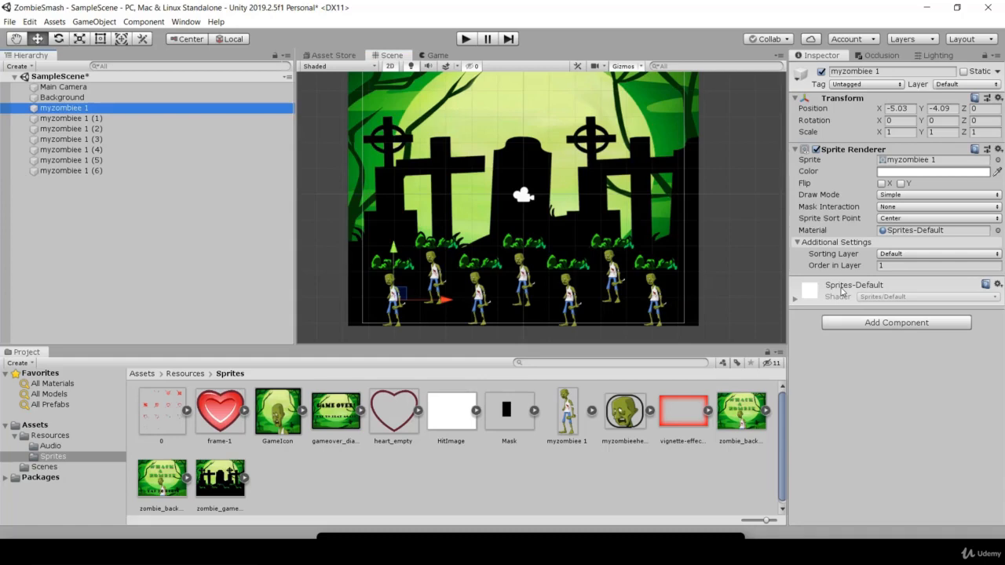
Create an empty game object at the root of SampleScene and name it Zombies.
{"action": "left_click", "coordinate": [61, 222]}
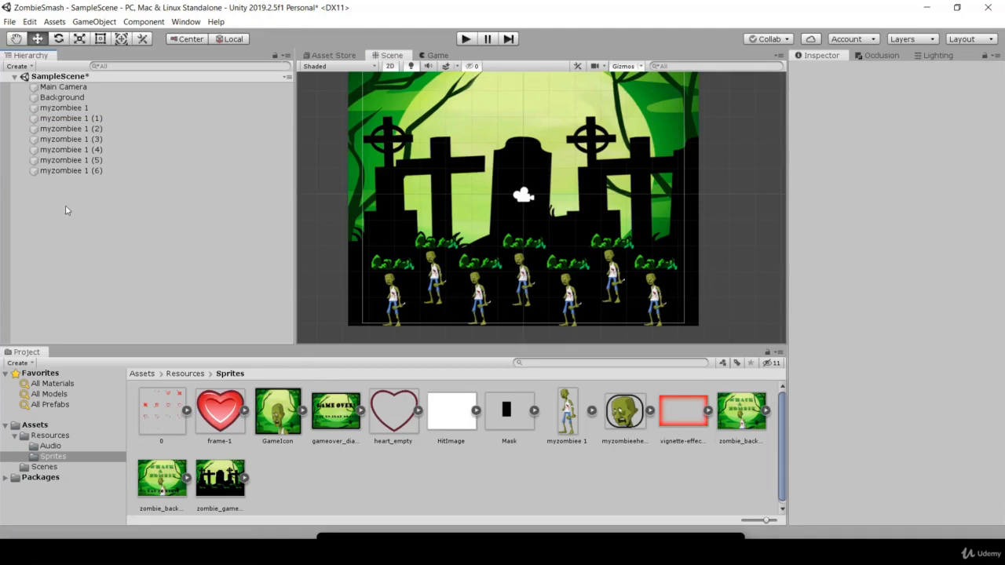
{"action": "right_click", "coordinate": [46, 199]}
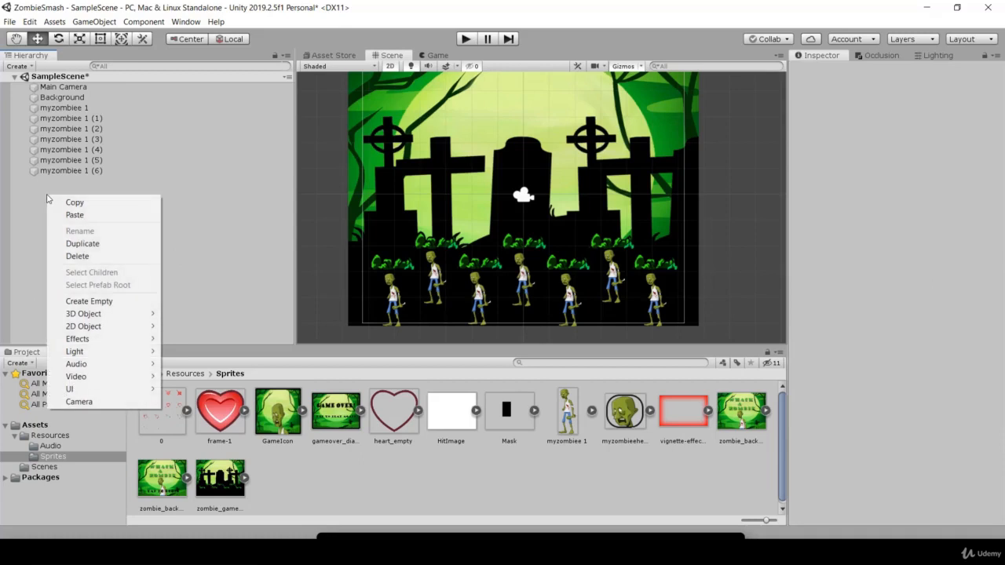
{"action": "left_click", "coordinate": [93, 300]}
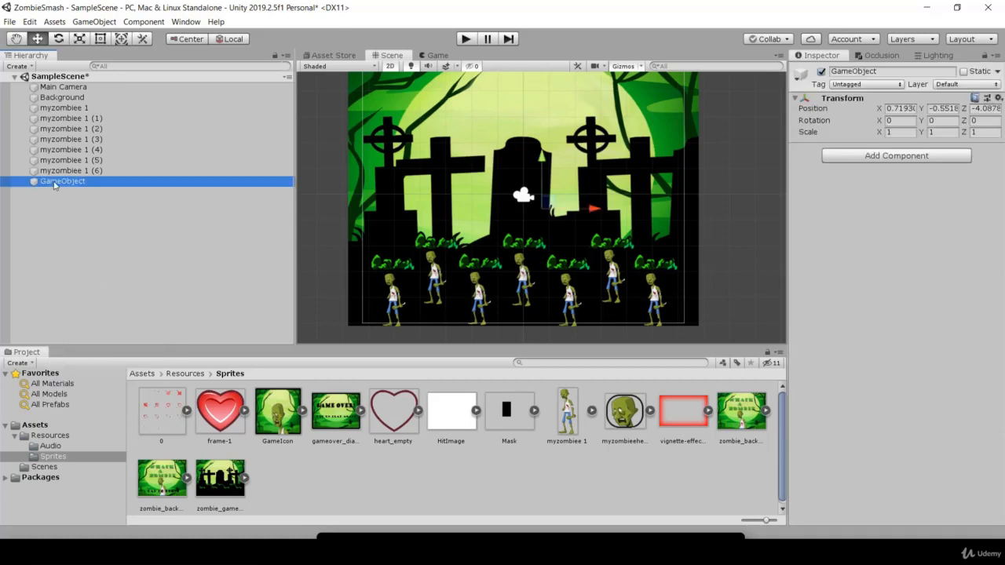
{"action": "left_click", "coordinate": [895, 71]}
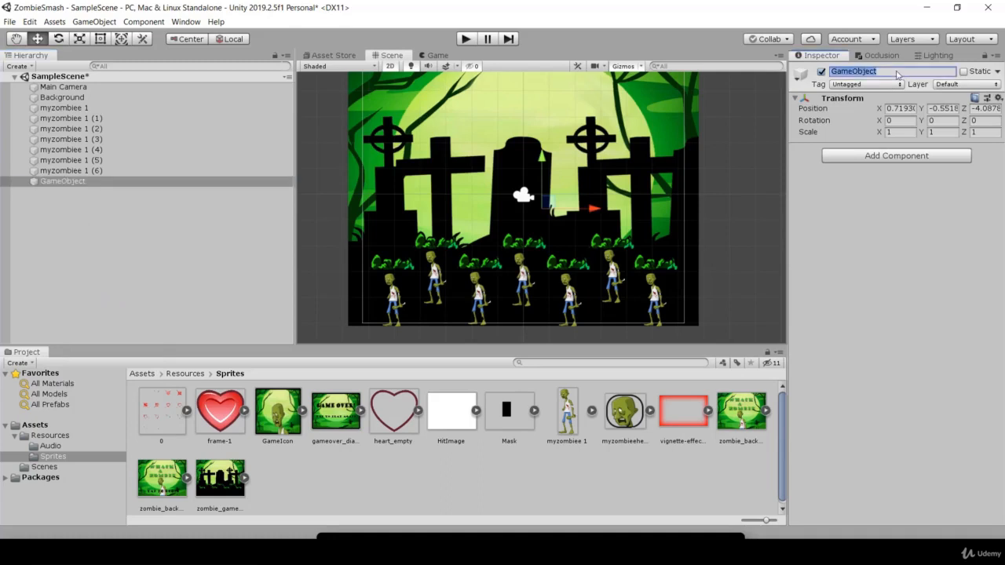
{"action": "type", "text": "Zombies"}
{"action": "key", "text": "Return"}
Reset the Transform of the Zombies object and frame it in the scene.
{"action": "double_click", "coordinate": [48, 183]}
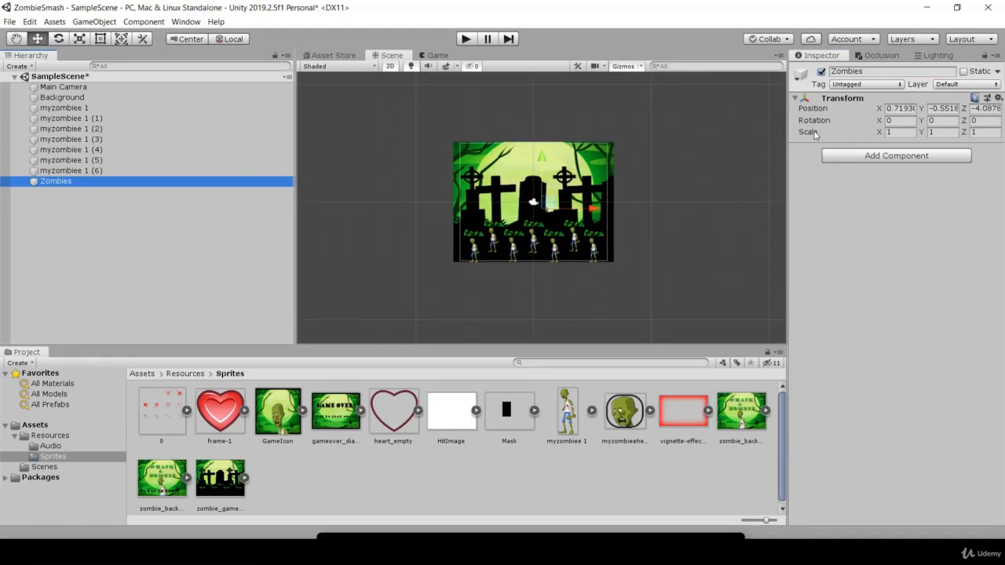
{"action": "left_click", "coordinate": [999, 99]}
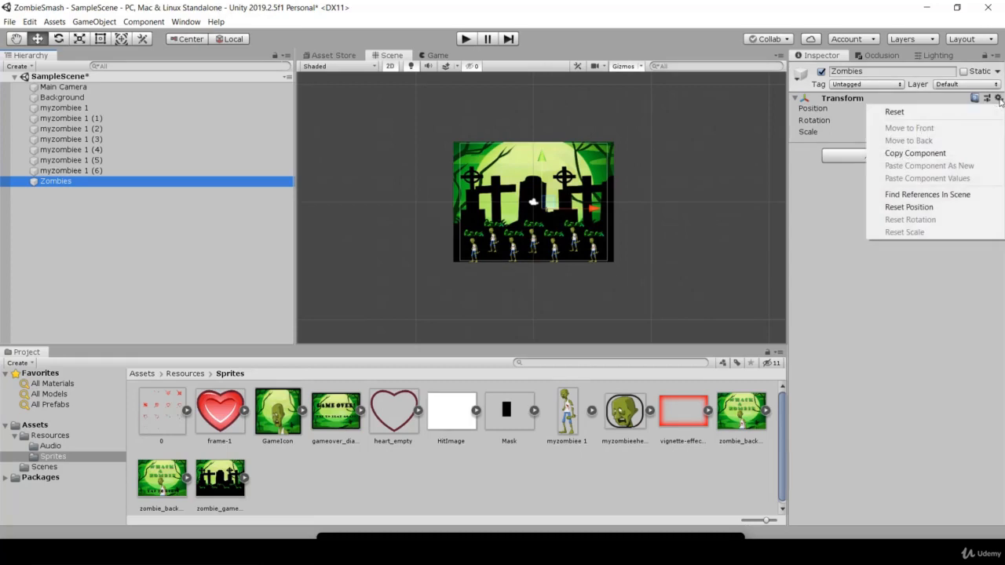
{"action": "left_click", "coordinate": [895, 112]}
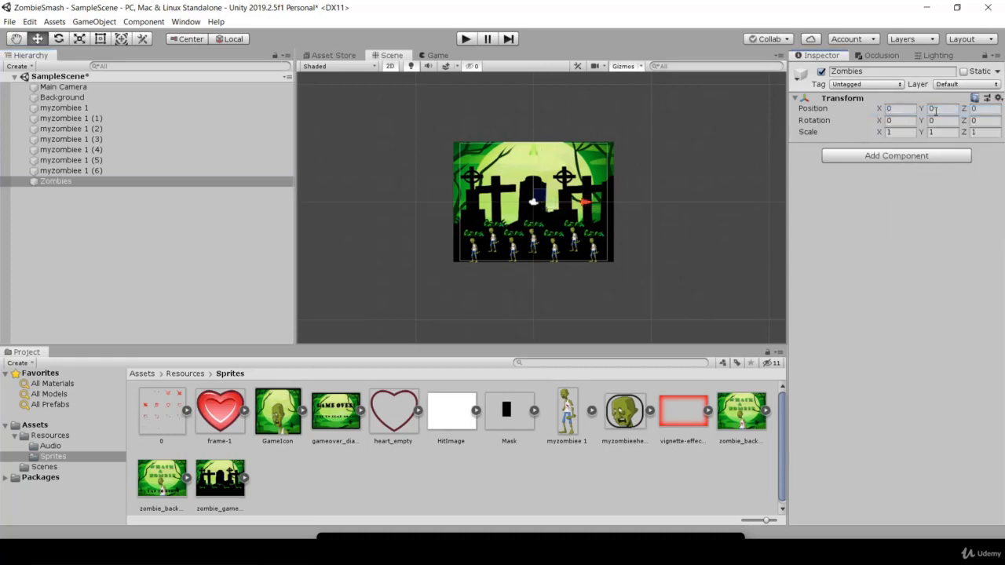
{"action": "double_click", "coordinate": [57, 182]}
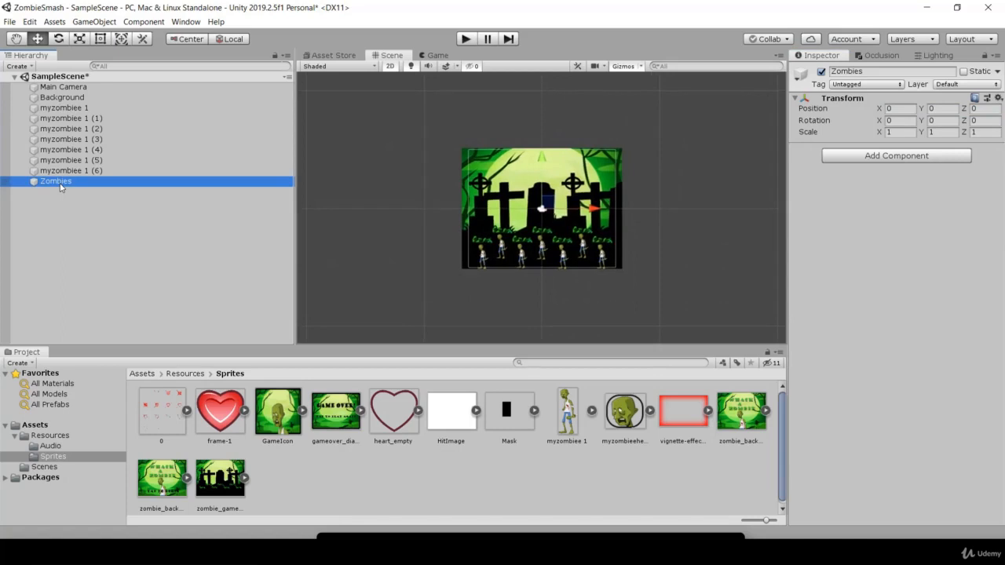
Make all the zombie sprites, myzombiee 1 through myzombiee 1 (6), children of Zombies and collapse the group.
{"action": "left_click", "coordinate": [74, 109]}
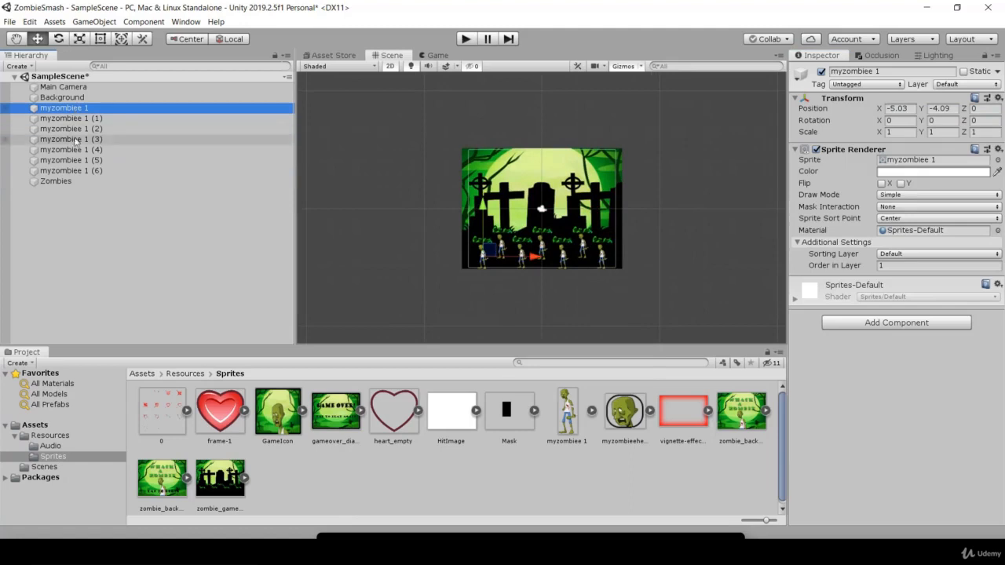
{"action": "left_click", "coordinate": [79, 170], "text": "shift"}
{"action": "left_click_drag", "start_coordinate": [64, 131], "coordinate": [53, 182]}
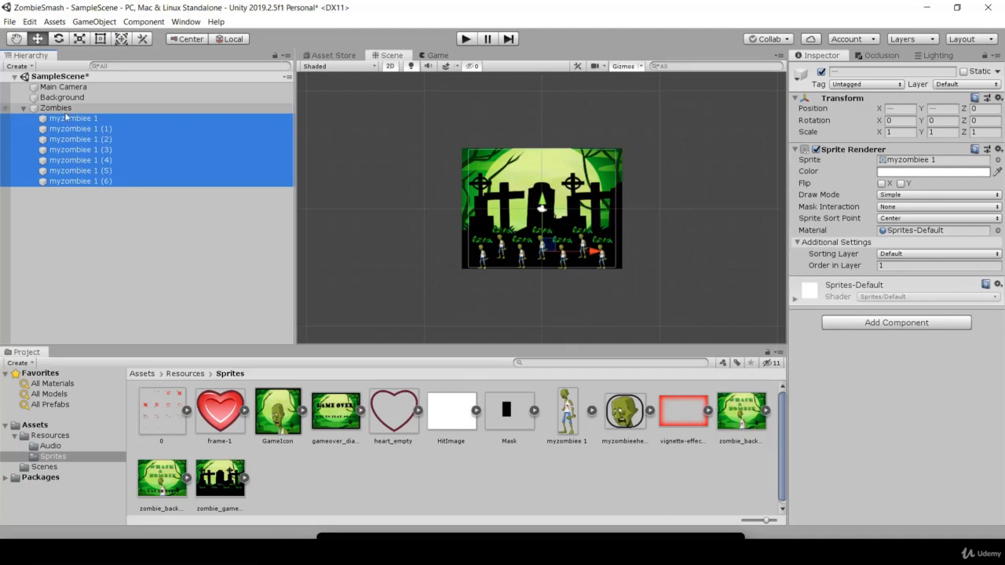
{"action": "left_click", "coordinate": [23, 109]}
Deactivate the Zombies object to check that it hides all its child sprites, and reactivate it.
{"action": "double_click", "coordinate": [54, 110]}
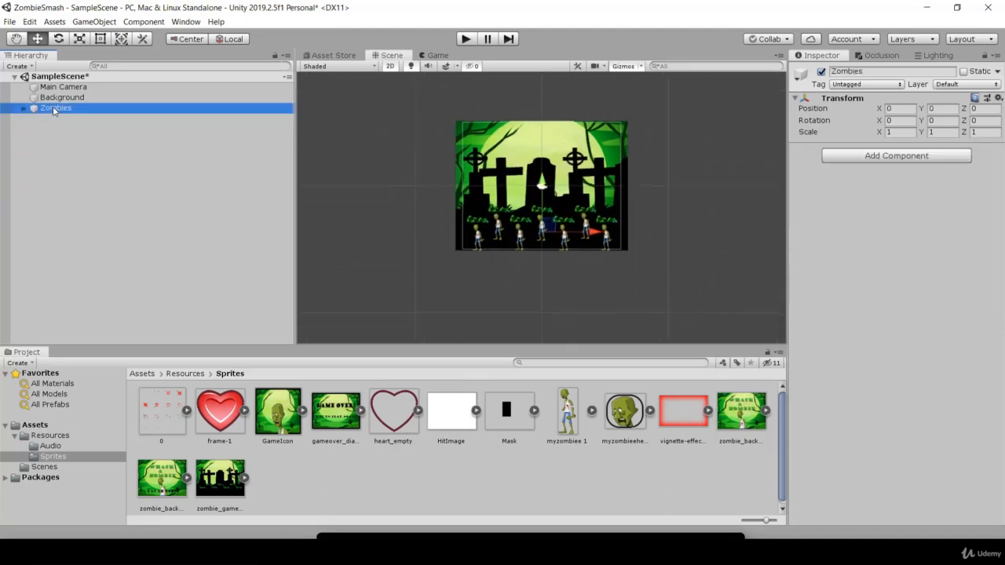
{"action": "scroll", "coordinate": [615, 239], "scroll_direction": "up", "scroll_amount": 5}
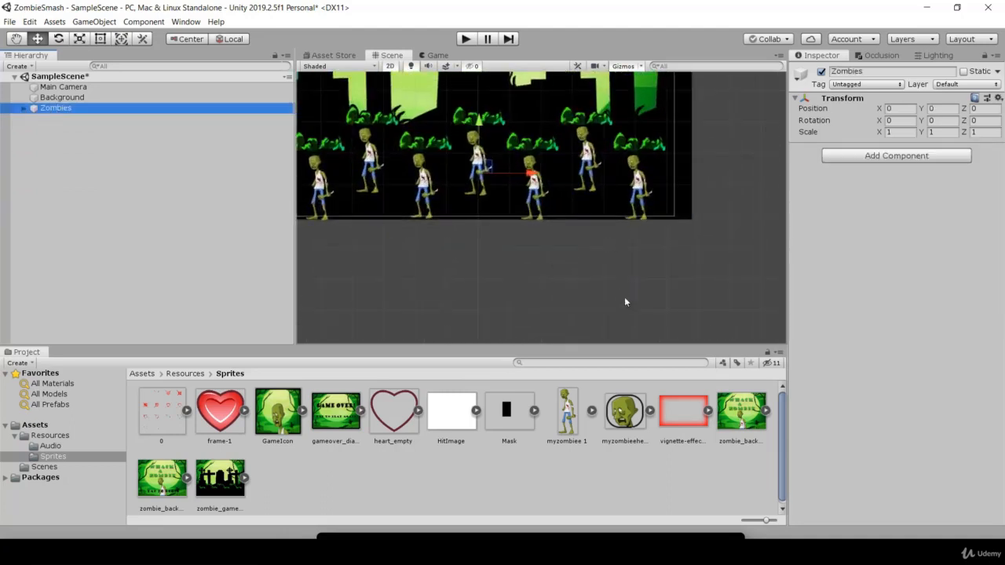
{"action": "middle_click_drag", "start_coordinate": [500, 286], "coordinate": [535, 361]}
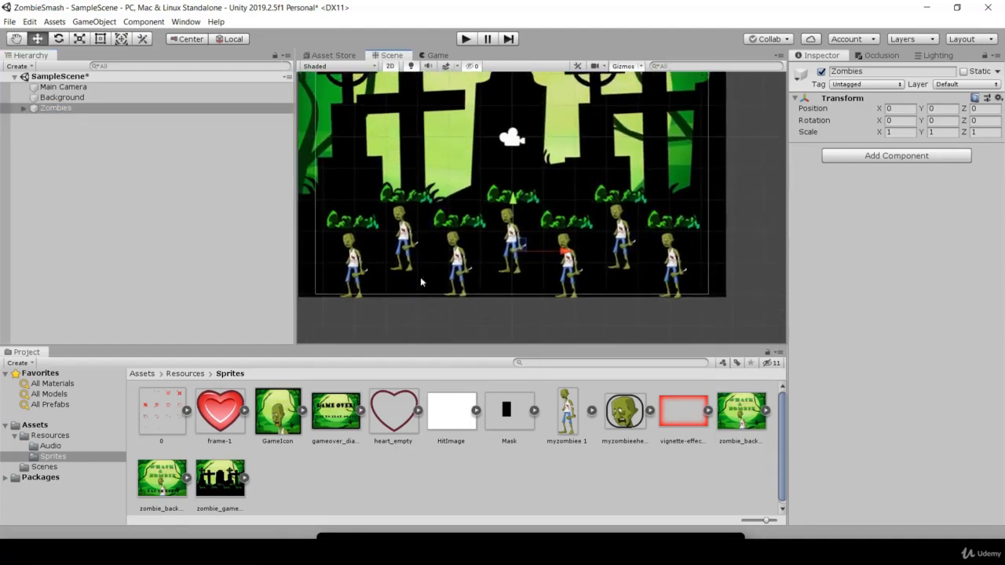
{"action": "left_click", "coordinate": [822, 73]}
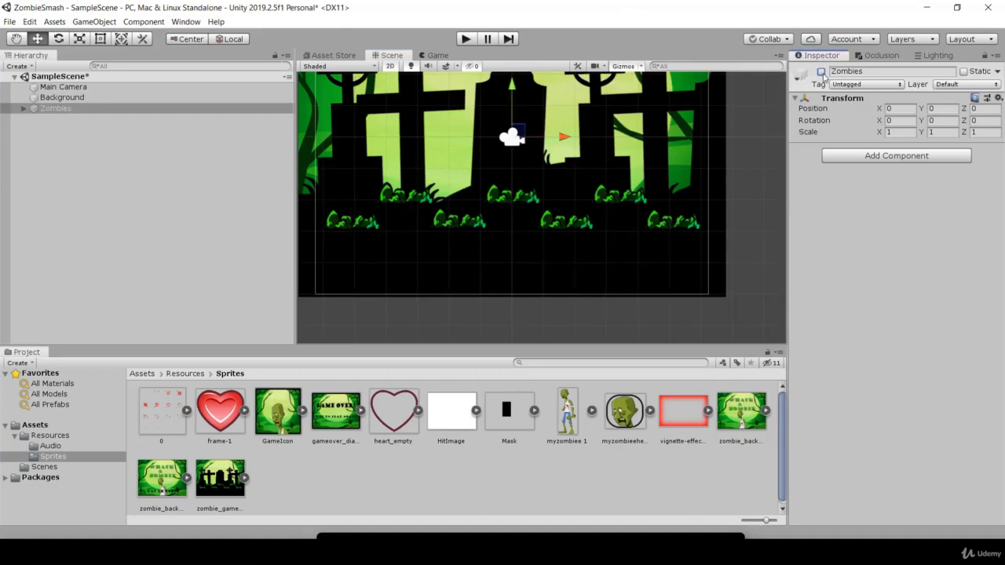
{"action": "left_click", "coordinate": [24, 110]}
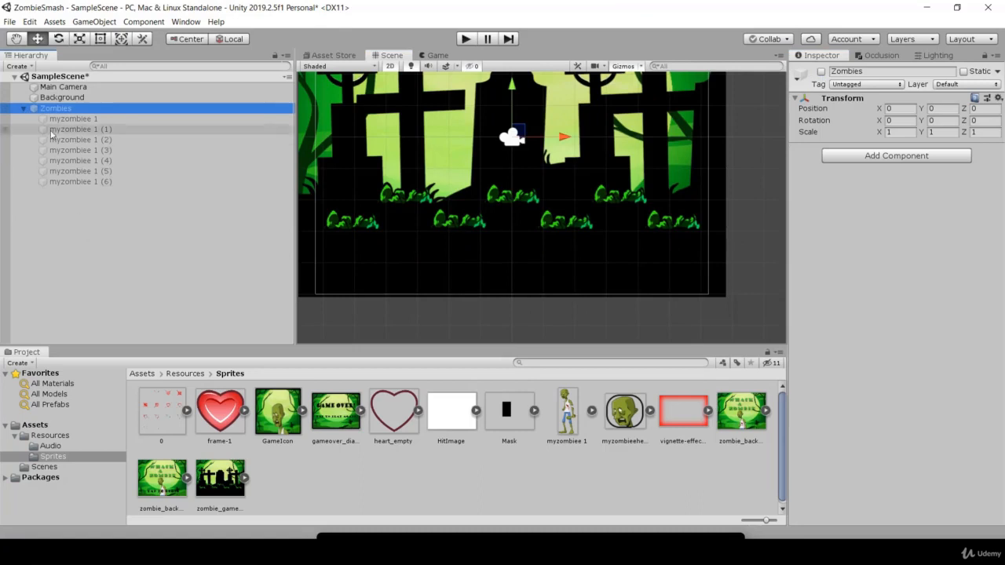
{"action": "left_click", "coordinate": [821, 72]}
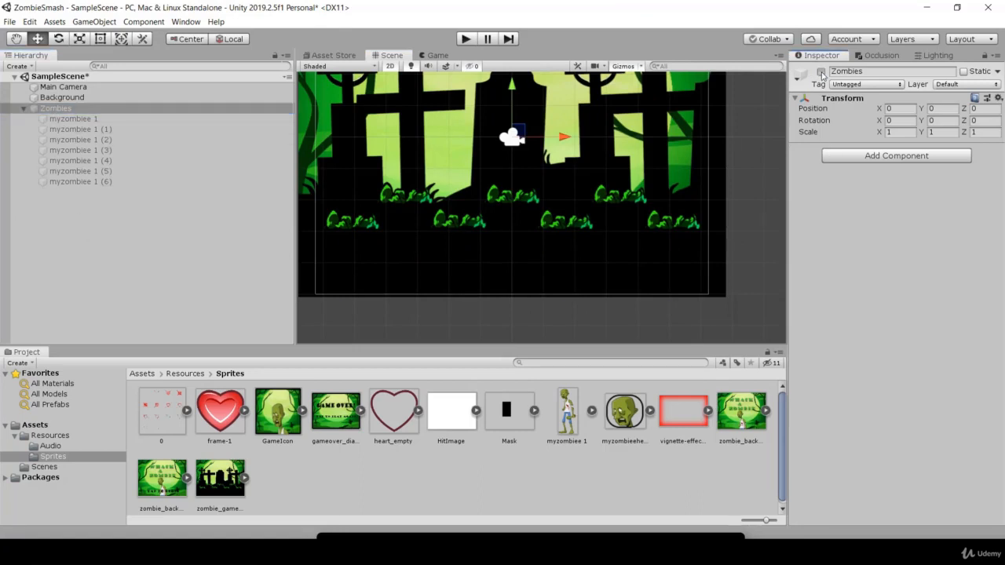
{"action": "left_click", "coordinate": [821, 72]}
{"action": "scroll", "coordinate": [566, 259], "scroll_direction": "up", "scroll_amount": 2}
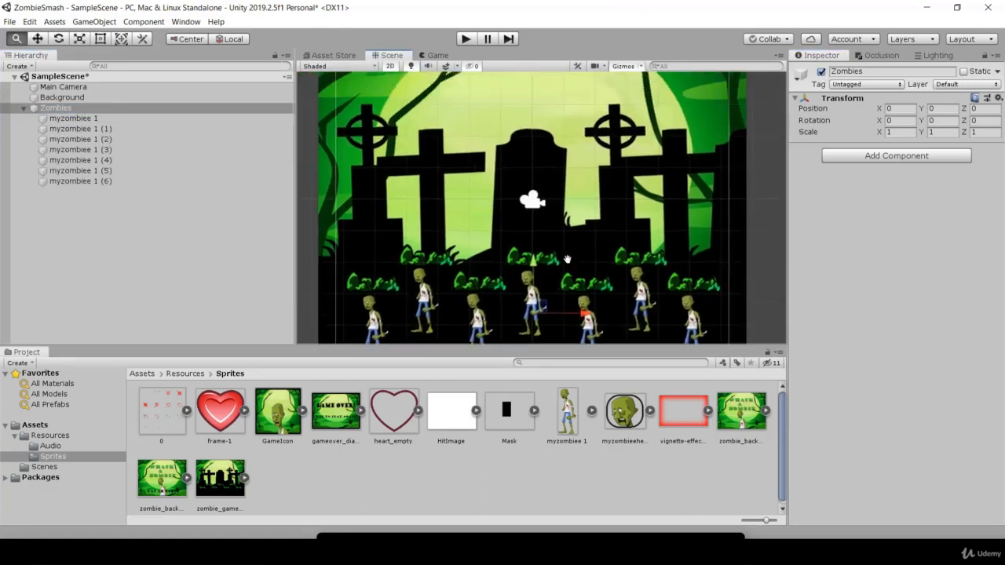
{"action": "scroll", "coordinate": [558, 253], "scroll_direction": "down", "scroll_amount": 1}
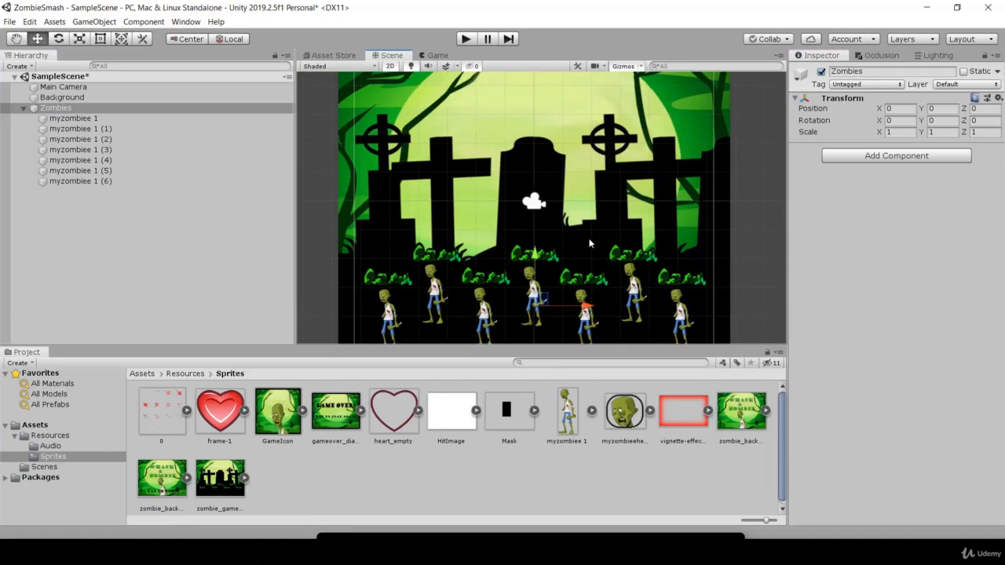
{"action": "left_click", "coordinate": [23, 108]}
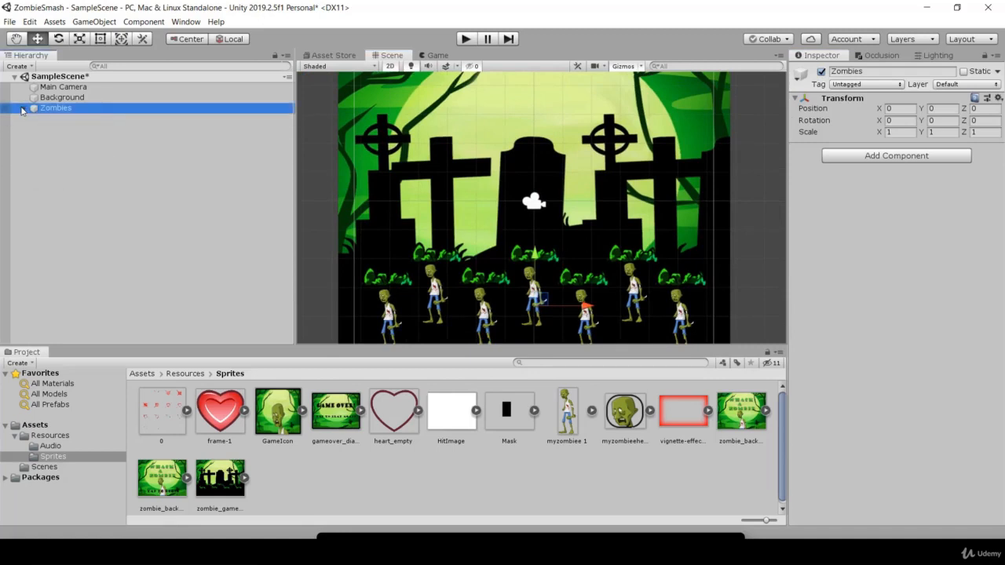
{"action": "left_click", "coordinate": [103, 190]}
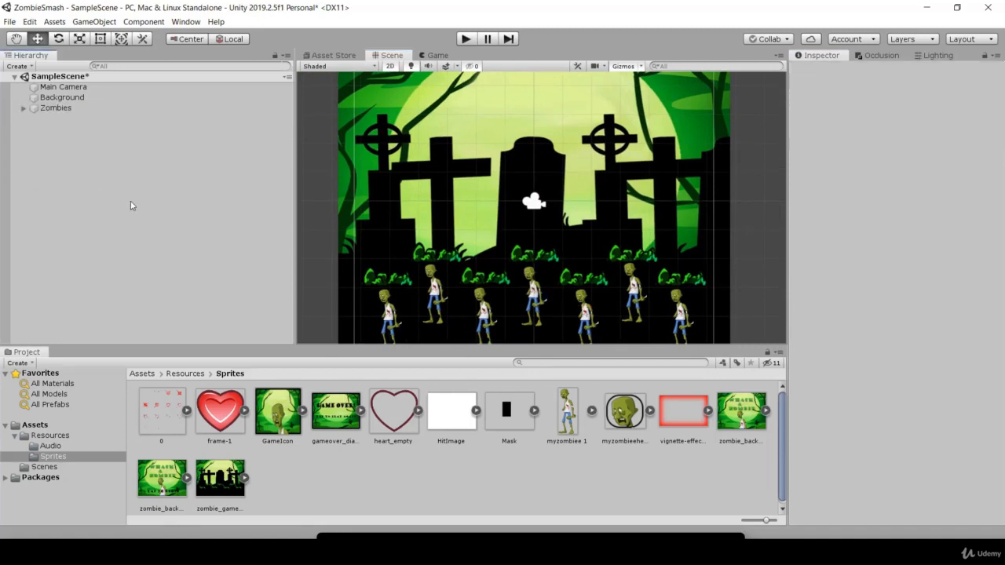
Add the Mask sprite to the scene hierarchy and set its Order in Layer to 2.
{"action": "scroll", "coordinate": [623, 287], "scroll_direction": "down", "scroll_amount": 1}
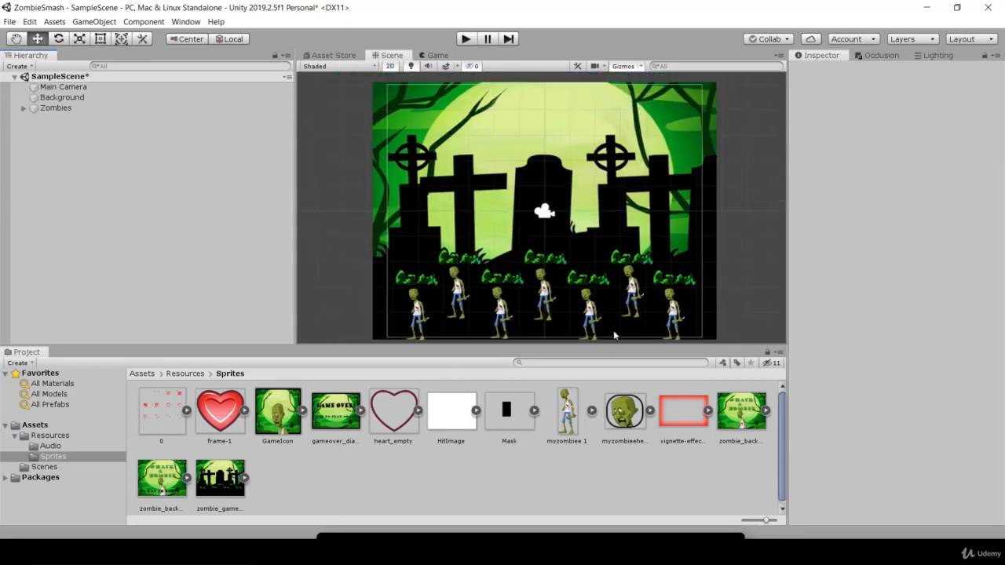
{"action": "left_click_drag", "start_coordinate": [521, 419], "coordinate": [59, 160]}
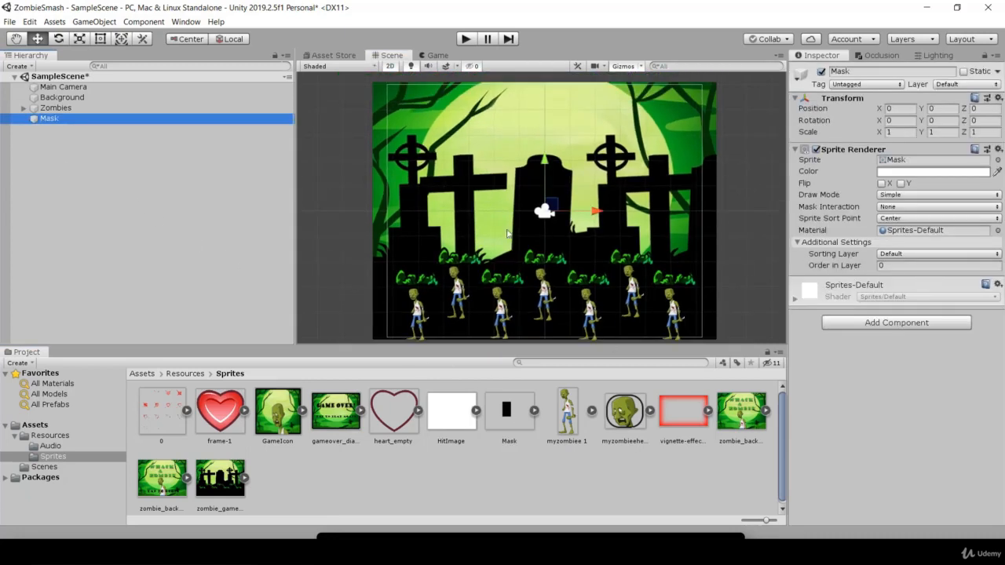
{"action": "left_click", "coordinate": [900, 267]}
{"action": "type", "text": "2"}
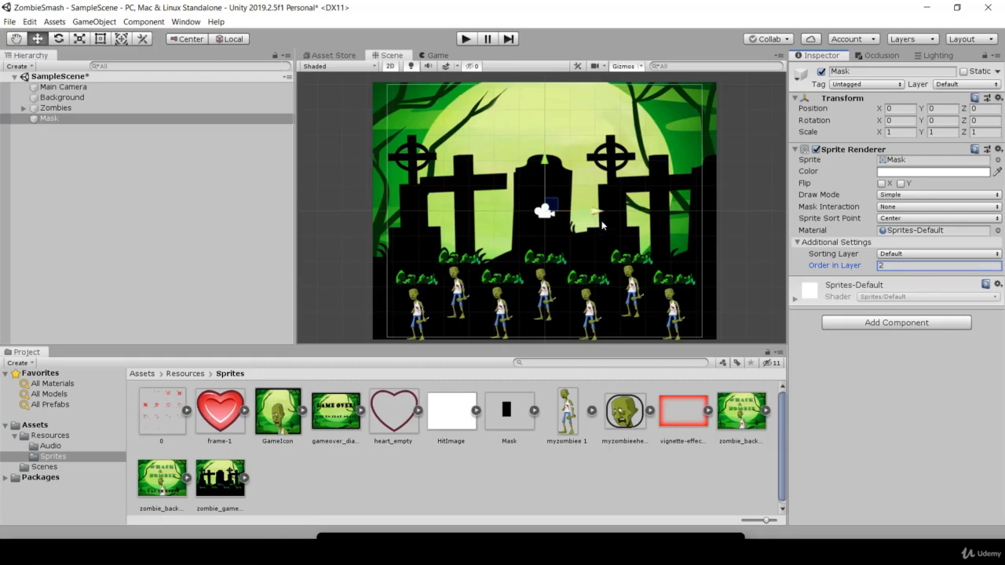
Move the Mask over the zombie below the third grass tuft from the left of the background, to about X -1.53, Y -4.31.
{"action": "left_click_drag", "start_coordinate": [597, 216], "coordinate": [558, 216]}
{"action": "left_click_drag", "start_coordinate": [514, 170], "coordinate": [514, 292]}
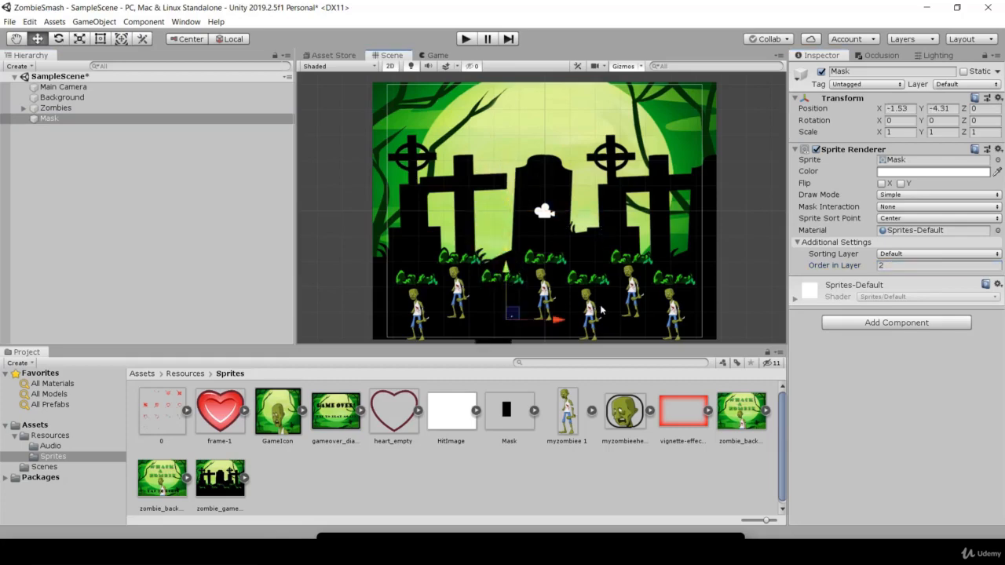
{"action": "scroll", "coordinate": [593, 306], "scroll_direction": "up", "scroll_amount": 2}
{"action": "scroll", "coordinate": [573, 303], "scroll_direction": "up", "scroll_amount": 4}
{"action": "scroll", "coordinate": [534, 271], "scroll_direction": "down", "scroll_amount": 8}
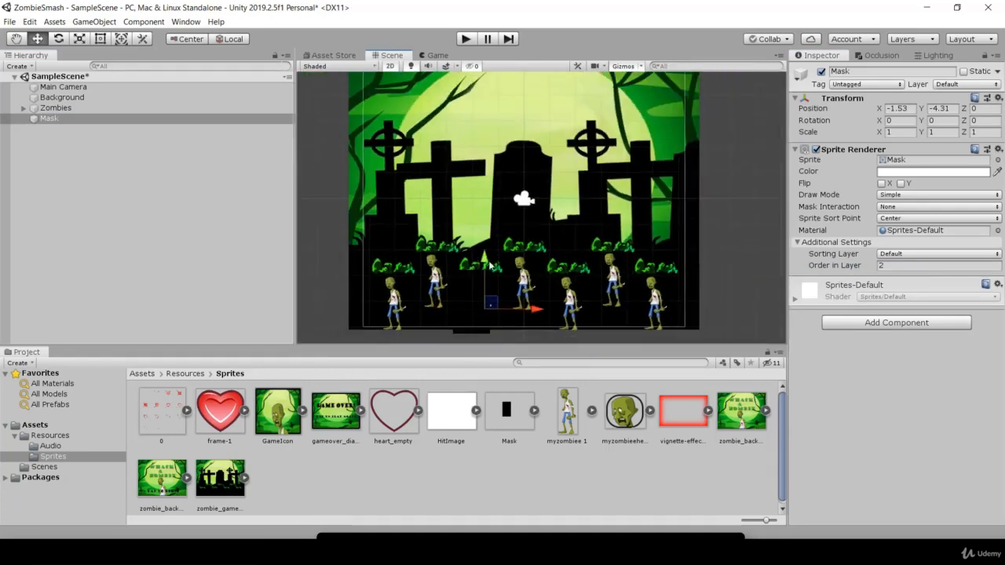
Reposition the Mask over the zombie below the first grass tuft from the left of the background, to about X -4.57, Y -4.39.
{"action": "scroll", "coordinate": [486, 266], "scroll_direction": "up", "scroll_amount": 4}
{"action": "scroll", "coordinate": [487, 267], "scroll_direction": "up", "scroll_amount": 5}
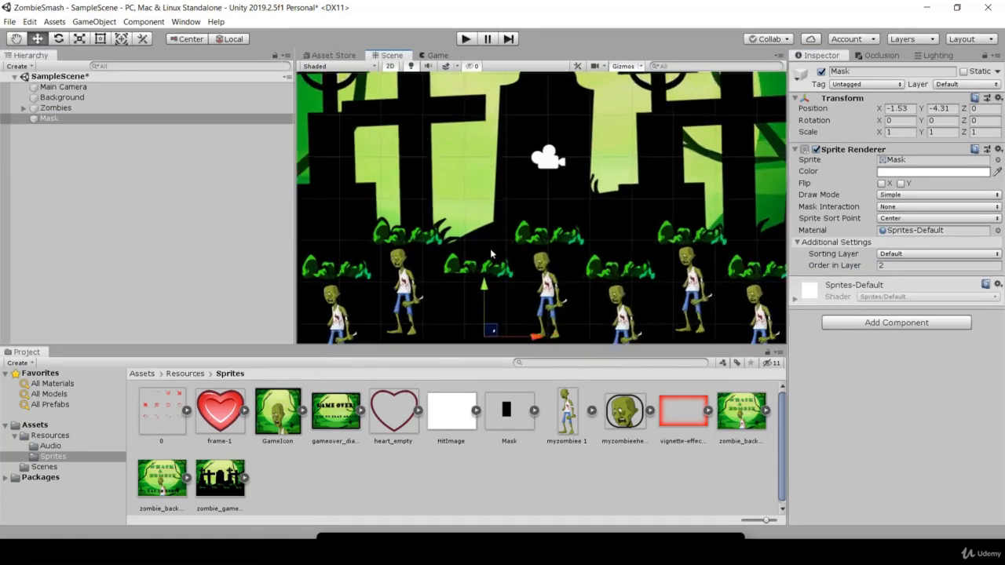
{"action": "middle_click_drag", "start_coordinate": [501, 263], "coordinate": [524, 194]}
{"action": "scroll", "coordinate": [516, 171], "scroll_direction": "down", "scroll_amount": 3}
{"action": "scroll", "coordinate": [523, 194], "scroll_direction": "down", "scroll_amount": 2}
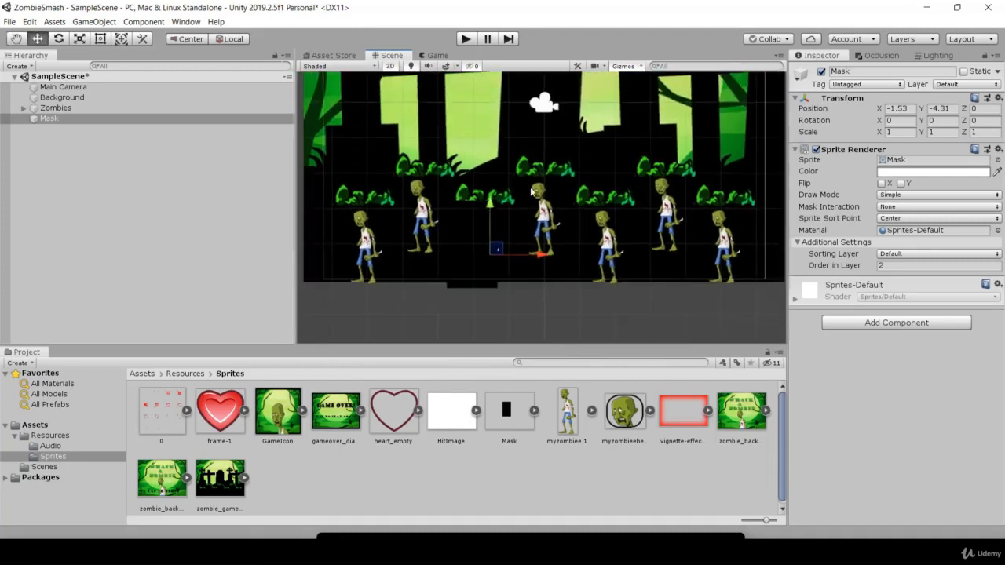
{"action": "left_click", "coordinate": [542, 257]}
{"action": "left_click_drag", "start_coordinate": [543, 259], "coordinate": [556, 257]}
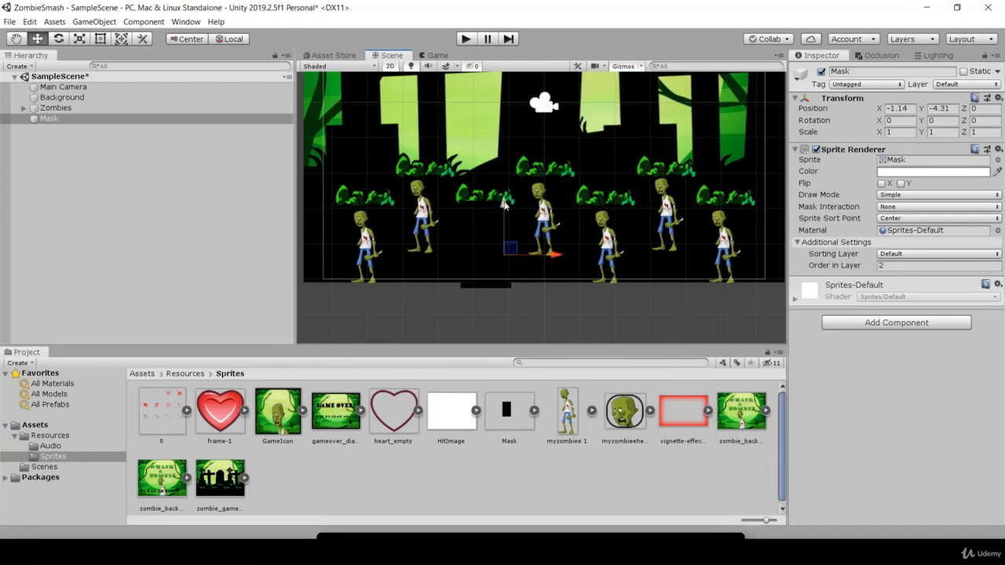
{"action": "left_click_drag", "start_coordinate": [504, 202], "coordinate": [504, 210]}
{"action": "left_click_drag", "start_coordinate": [553, 262], "coordinate": [435, 262]}
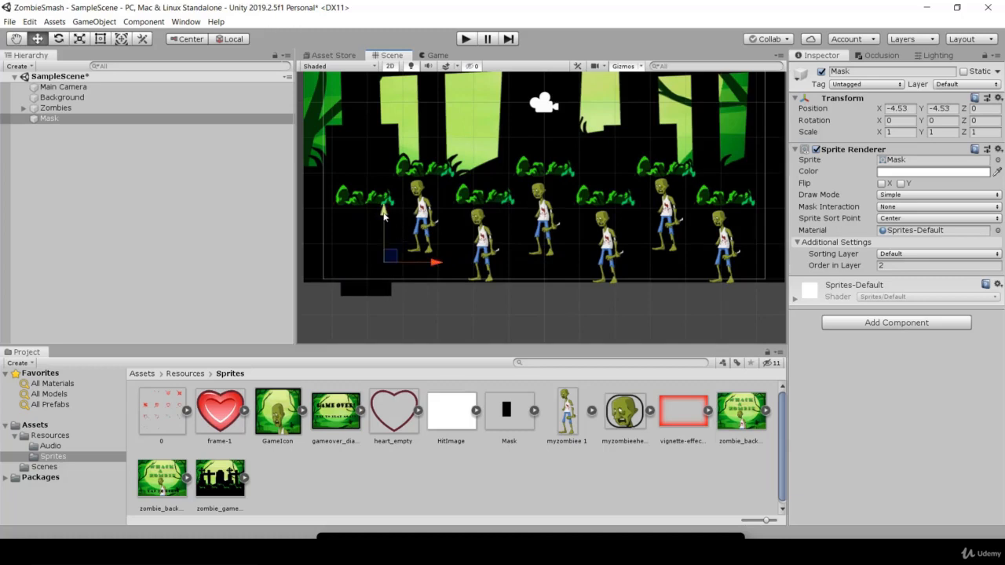
{"action": "left_click_drag", "start_coordinate": [384, 213], "coordinate": [384, 215]}
{"action": "left_click_drag", "start_coordinate": [435, 264], "coordinate": [433, 264]}
{"action": "left_click_drag", "start_coordinate": [382, 209], "coordinate": [383, 205]}
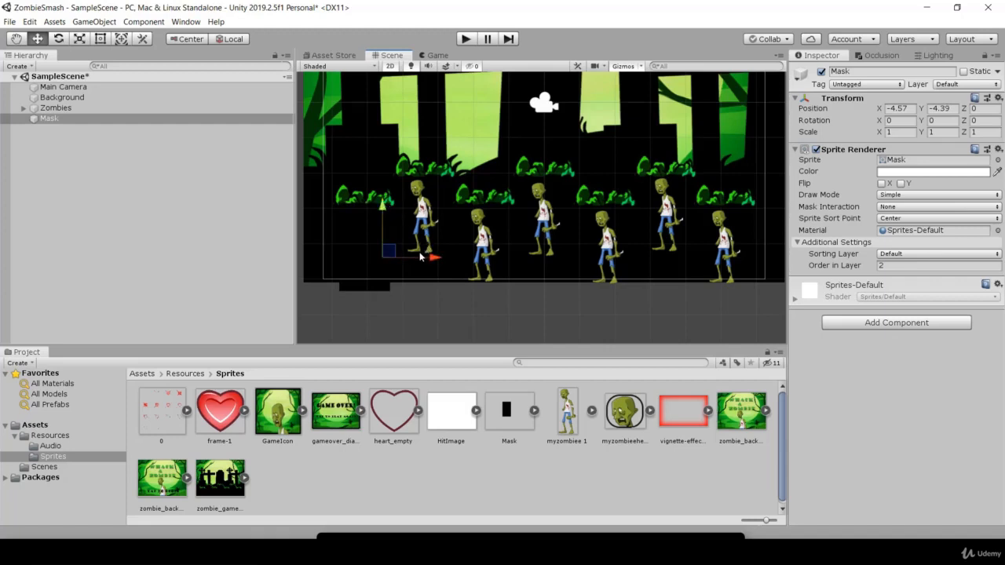
Duplicate the Mask and place the copy over the zombie below the second grass tuft from the left, at about X -2.83, Y -3.61.
{"action": "key", "text": "ctrl+d"}
{"action": "left_click_drag", "start_coordinate": [431, 257], "coordinate": [492, 256]}
{"action": "left_click_drag", "start_coordinate": [441, 208], "coordinate": [441, 182]}
{"action": "left_click_drag", "start_coordinate": [495, 229], "coordinate": [497, 229]}
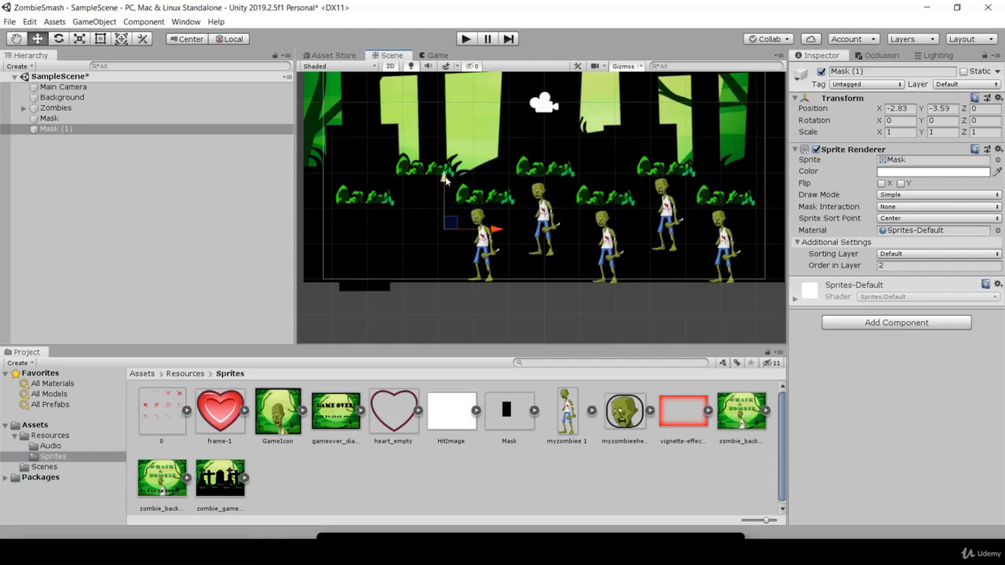
{"action": "left_click_drag", "start_coordinate": [443, 179], "coordinate": [444, 180]}
Duplicate Mask (1) and place the copy over the zombie below the third grass tuft, at about X -1.24, Y -4.44.
{"action": "key", "text": "ctrl+d"}
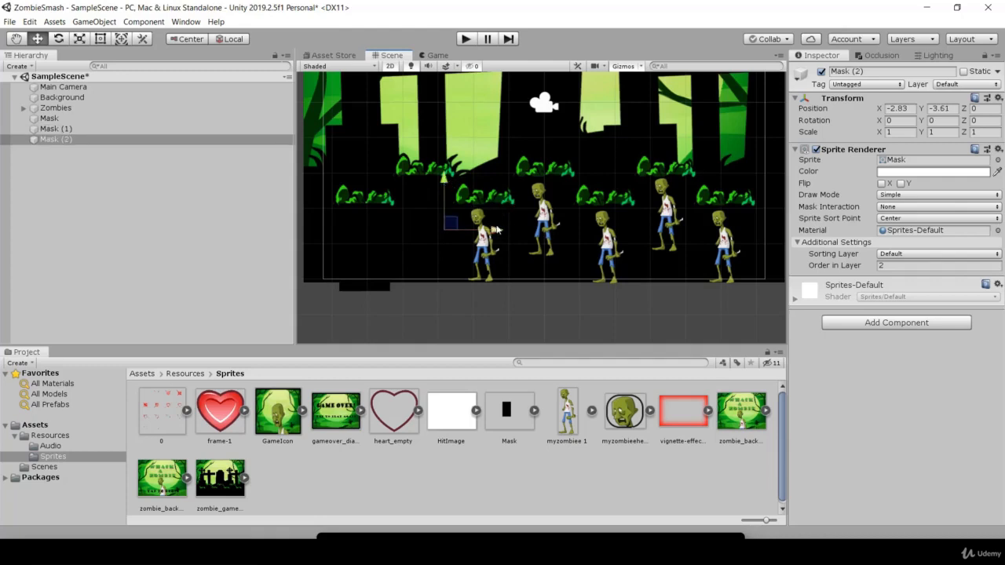
{"action": "left_click_drag", "start_coordinate": [496, 230], "coordinate": [555, 233]}
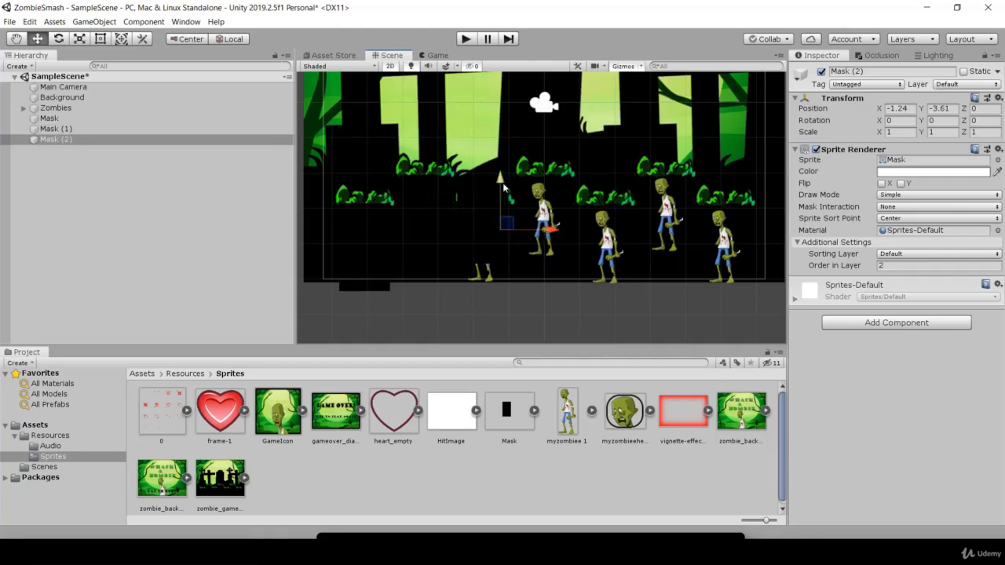
{"action": "left_click_drag", "start_coordinate": [500, 179], "coordinate": [503, 208]}
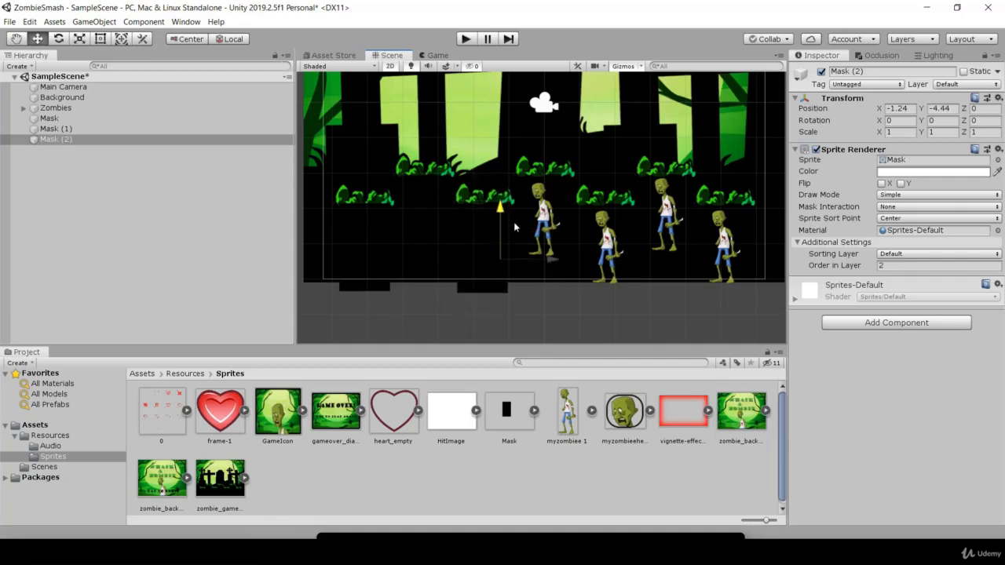
Add mask copies over the zombies below the fourth and fifth grass tufts, at about X 0.49, Y -3.57 and X 2.27, Y -4.44.
{"action": "left_click_drag", "start_coordinate": [553, 262], "coordinate": [632, 262]}
{"action": "key", "text": "ctrl+d"}
{"action": "left_click_drag", "start_coordinate": [580, 235], "coordinate": [601, 227]}
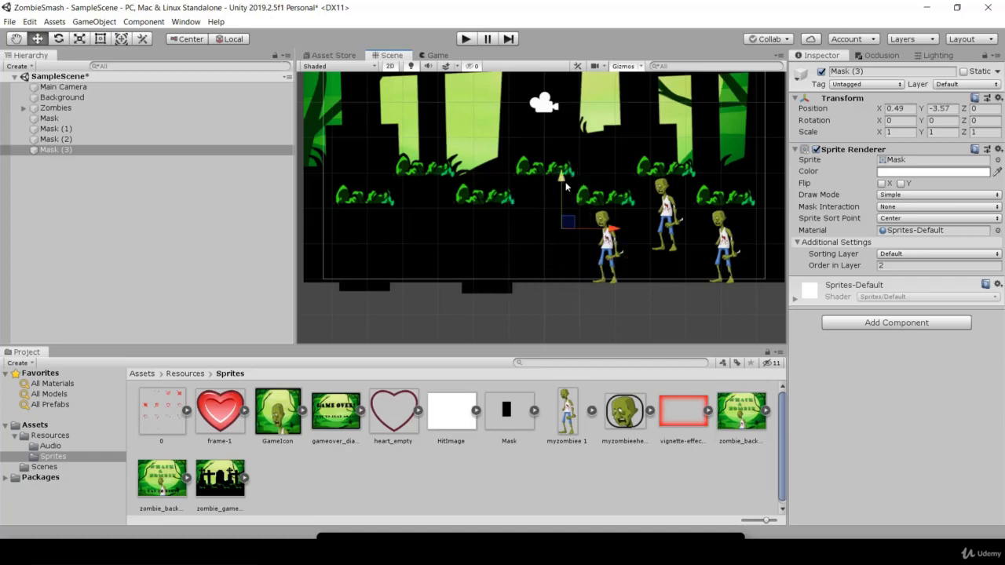
{"action": "key", "text": "ctrl+d"}
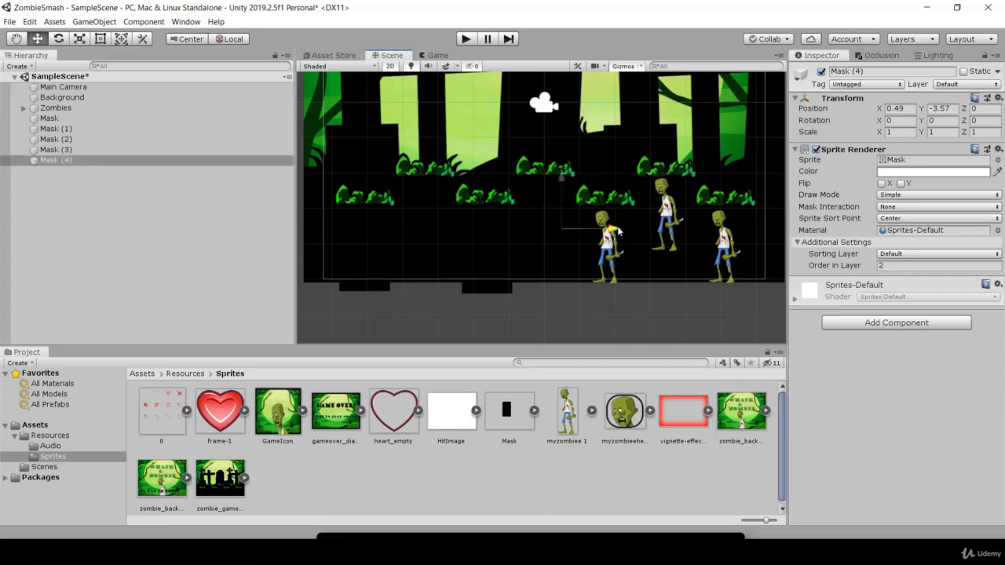
{"action": "left_click_drag", "start_coordinate": [560, 180], "coordinate": [626, 208]}
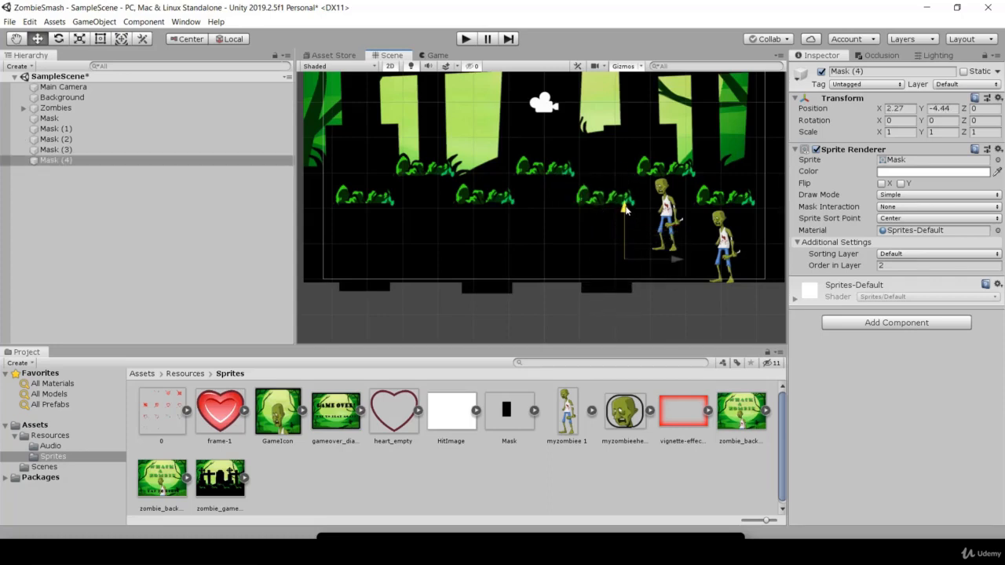
Add mask copies over the zombies below the sixth and seventh grass tufts, at about X 3.99, Y -3.64 and X 5.62, Y -4.45.
{"action": "key", "text": "ctrl+d"}
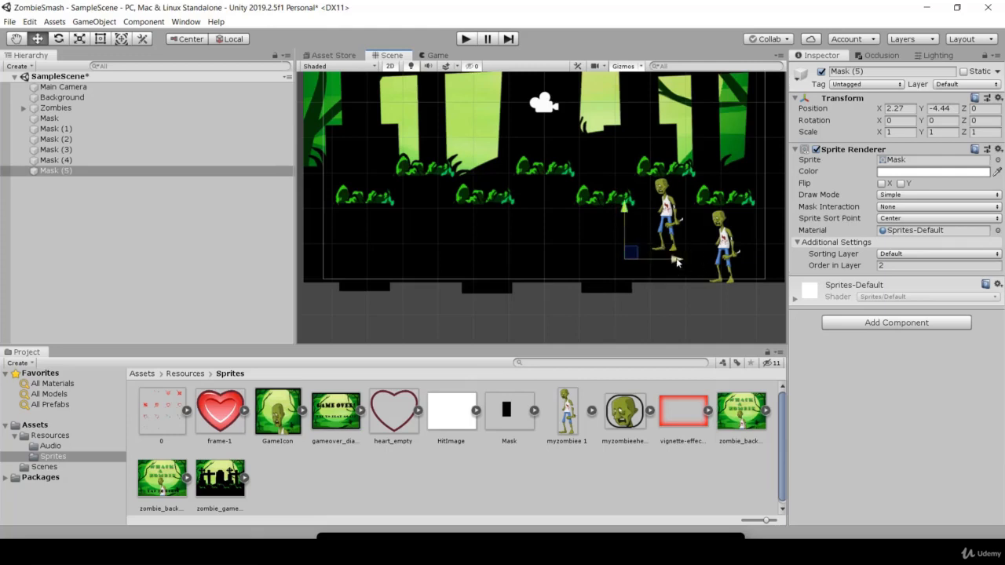
{"action": "left_click_drag", "start_coordinate": [676, 262], "coordinate": [737, 262]}
{"action": "left_click_drag", "start_coordinate": [684, 201], "coordinate": [683, 173]}
{"action": "key", "text": "ctrl+d"}
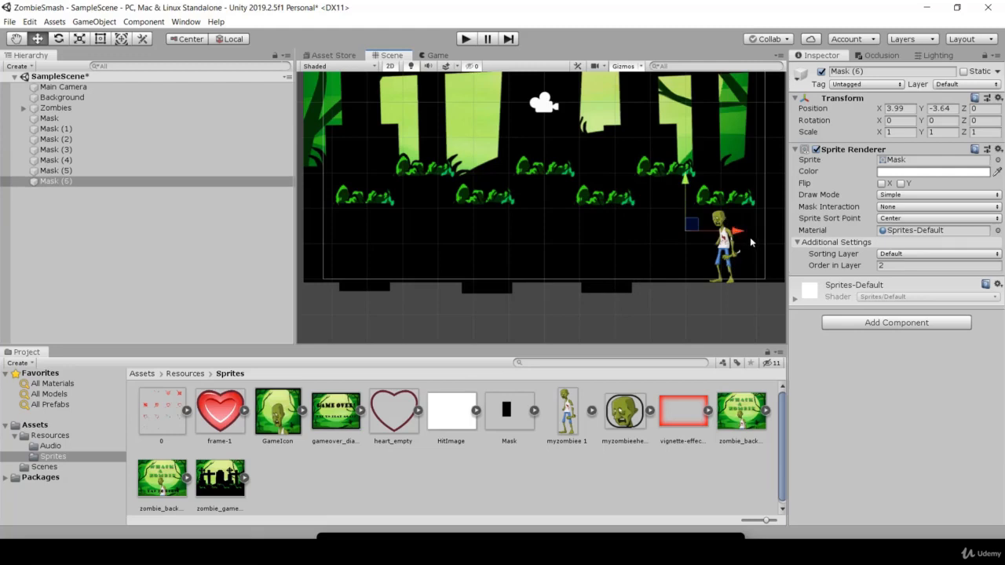
{"action": "left_click_drag", "start_coordinate": [731, 232], "coordinate": [789, 232]}
{"action": "left_click_drag", "start_coordinate": [745, 185], "coordinate": [737, 206]}
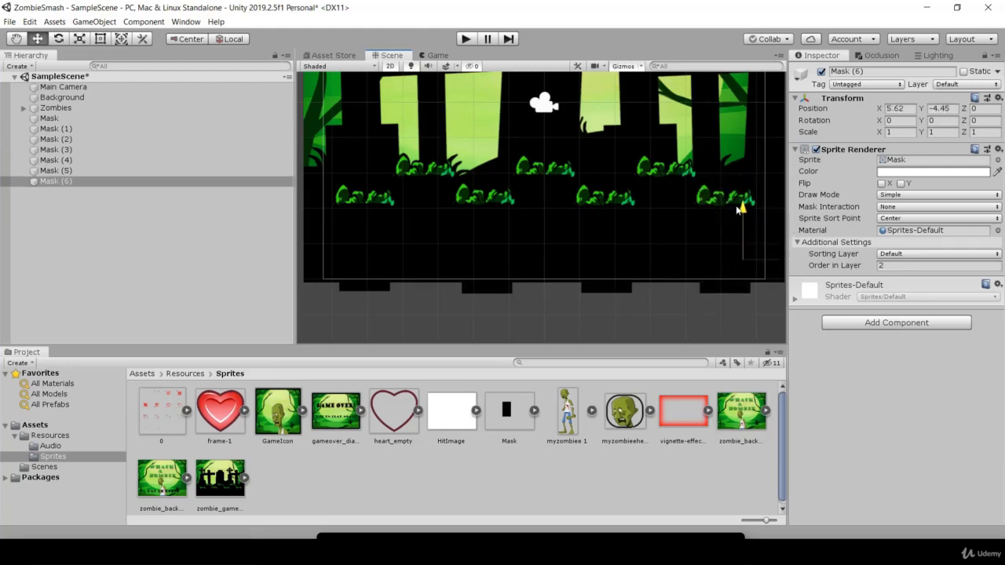
Check the masked zombies across the whole scene and in the Game view.
{"action": "left_click", "coordinate": [665, 211]}
{"action": "scroll", "coordinate": [656, 224], "scroll_direction": "down", "scroll_amount": 2}
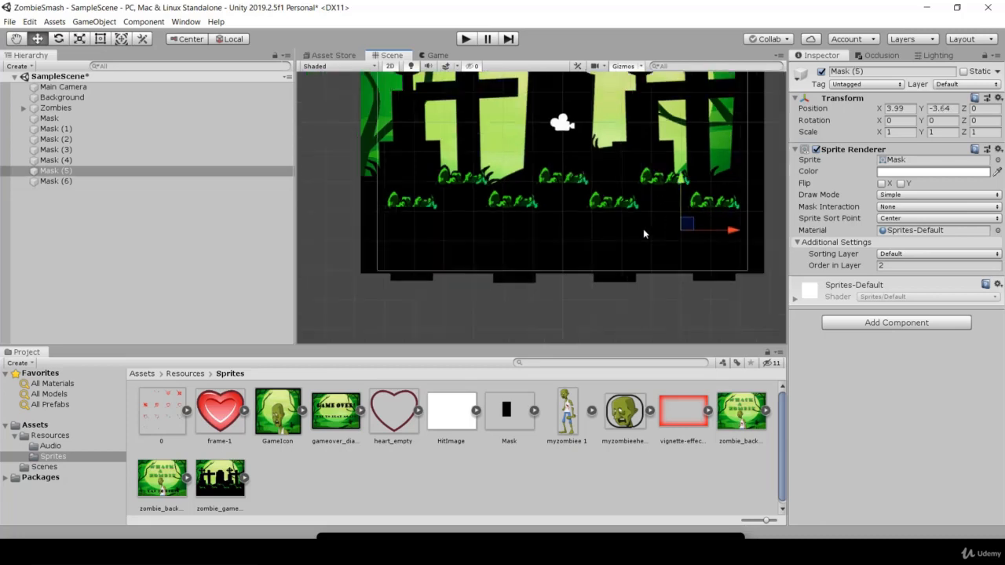
{"action": "scroll", "coordinate": [636, 231], "scroll_direction": "down", "scroll_amount": 5}
{"action": "middle_click_drag", "start_coordinate": [635, 328], "coordinate": [580, 376]}
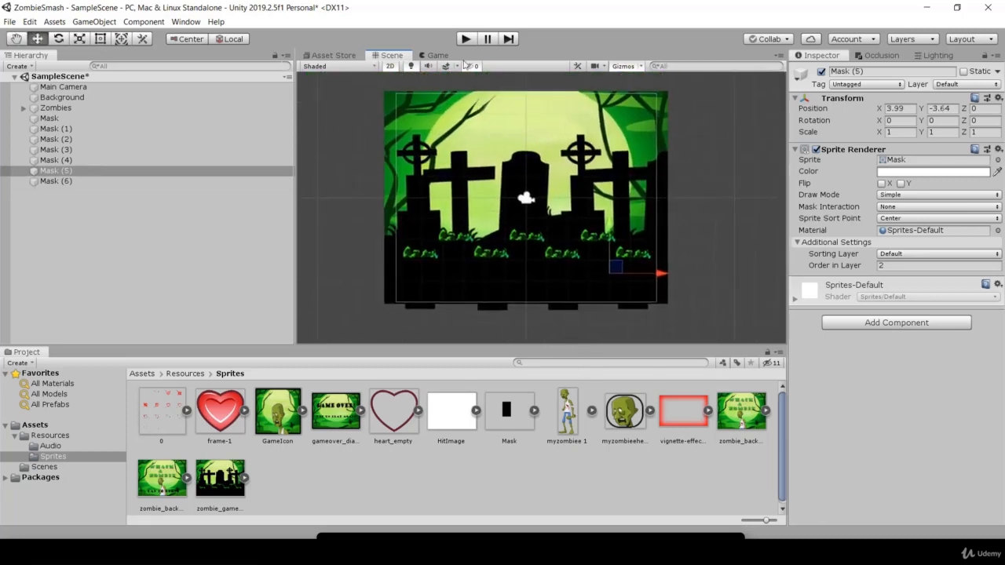
{"action": "left_click", "coordinate": [437, 57]}
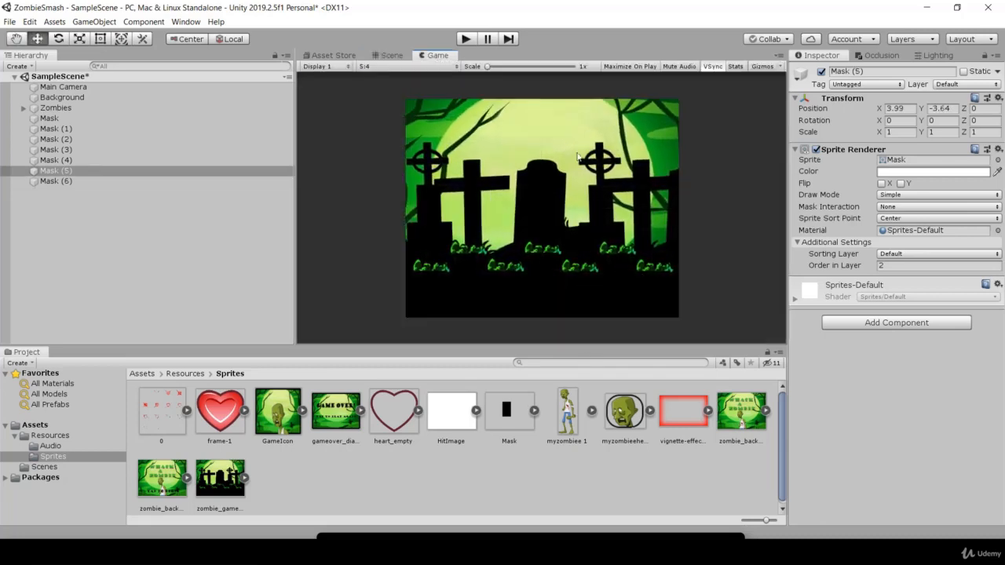
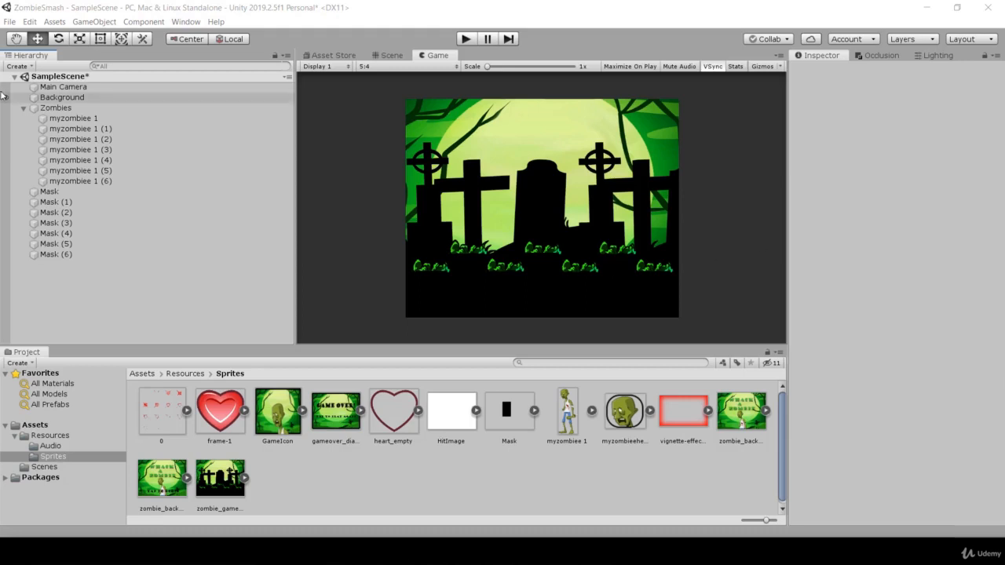
Collapse the Zombies group and create an empty object named Masks in the scene hierarchy.
{"action": "left_click", "coordinate": [23, 108]}
{"action": "right_click", "coordinate": [49, 248]}
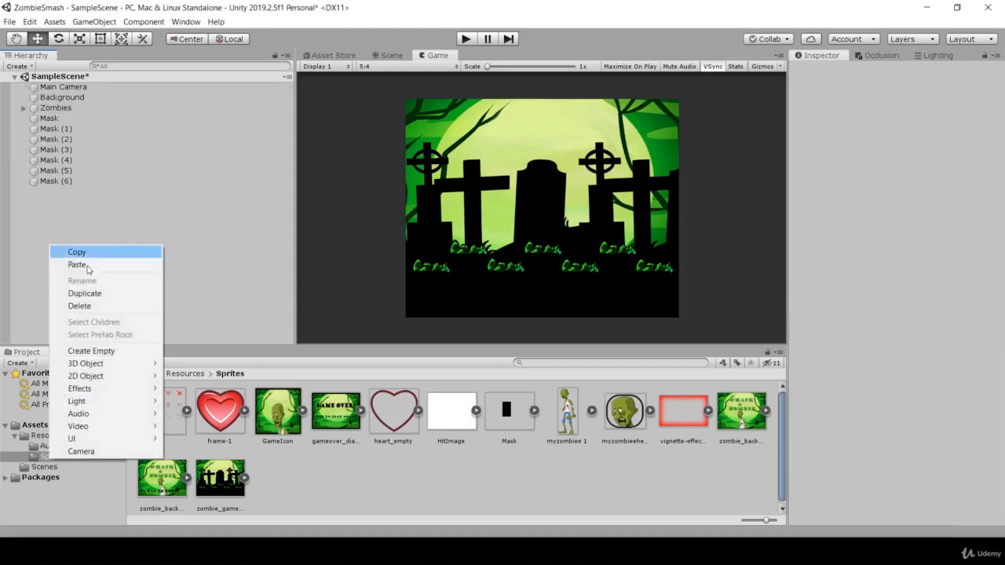
{"action": "left_click", "coordinate": [80, 351]}
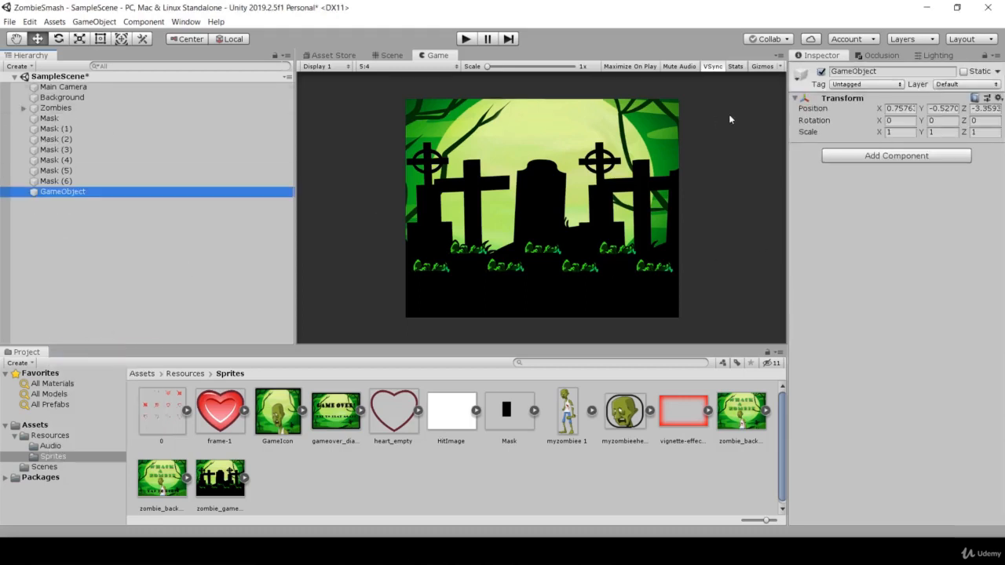
{"action": "left_click", "coordinate": [887, 72]}
{"action": "type", "text": "MAsk"}
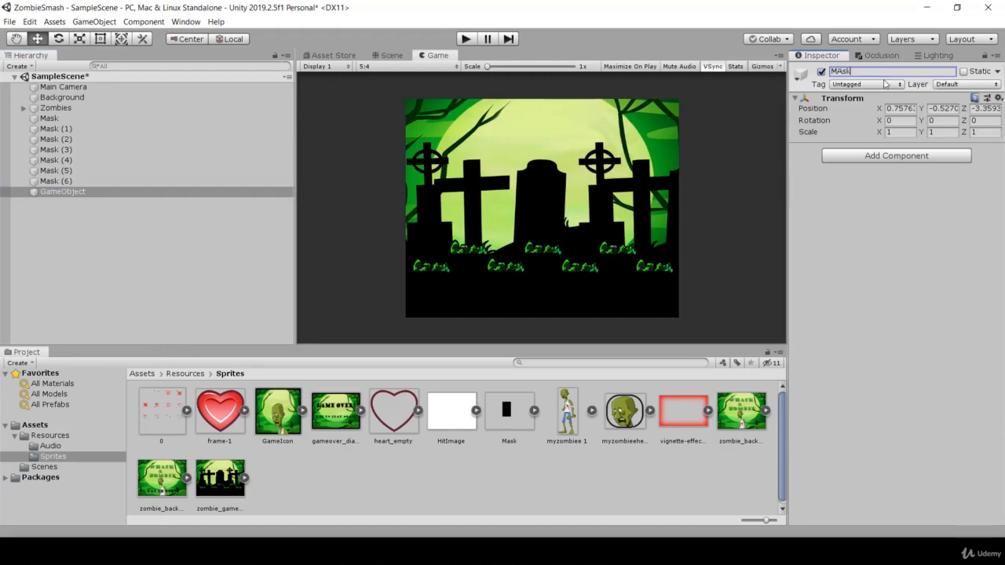
{"action": "key", "text": "Return"}
Make all the mask sprites, Mask through Mask (6), children of Masks and collapse the group.
{"action": "left_click", "coordinate": [63, 118]}
{"action": "left_click", "coordinate": [60, 181], "text": "shift"}
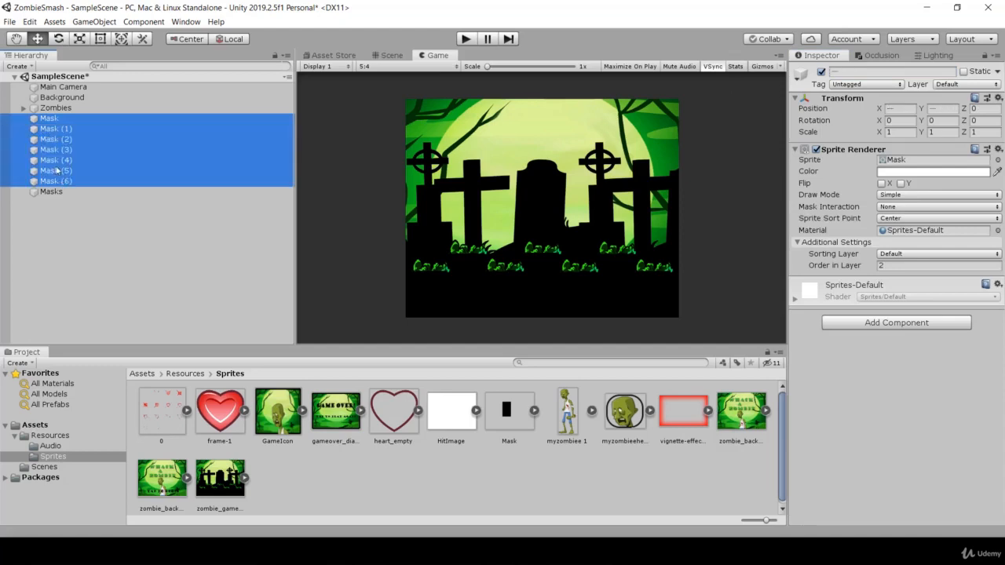
{"action": "left_click_drag", "start_coordinate": [60, 169], "coordinate": [50, 193]}
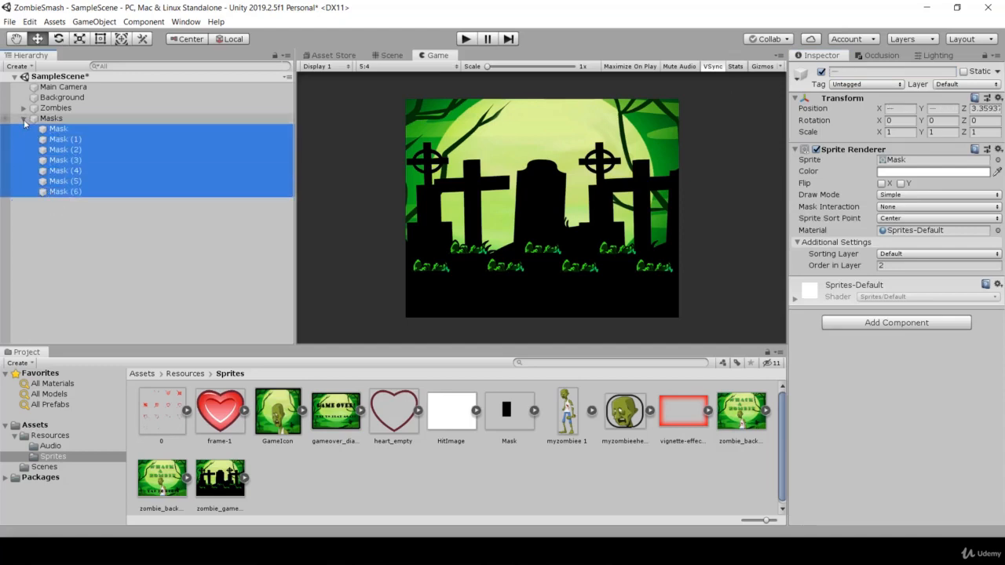
{"action": "left_click", "coordinate": [24, 118]}
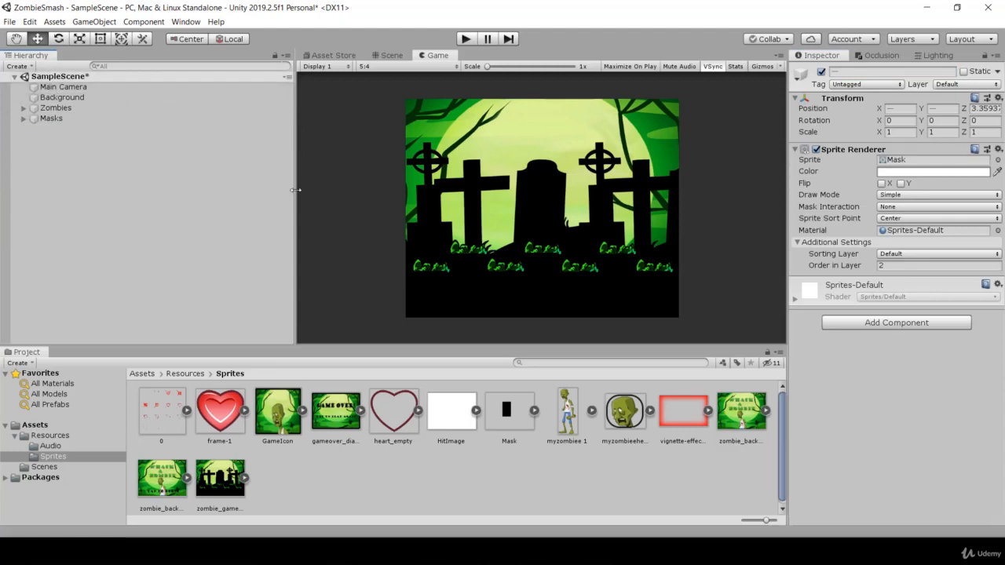
Test the masking in the Scene view by raising myzombiee 1 above its grass tuft and lowering it back behind the mask.
{"action": "left_click", "coordinate": [84, 109]}
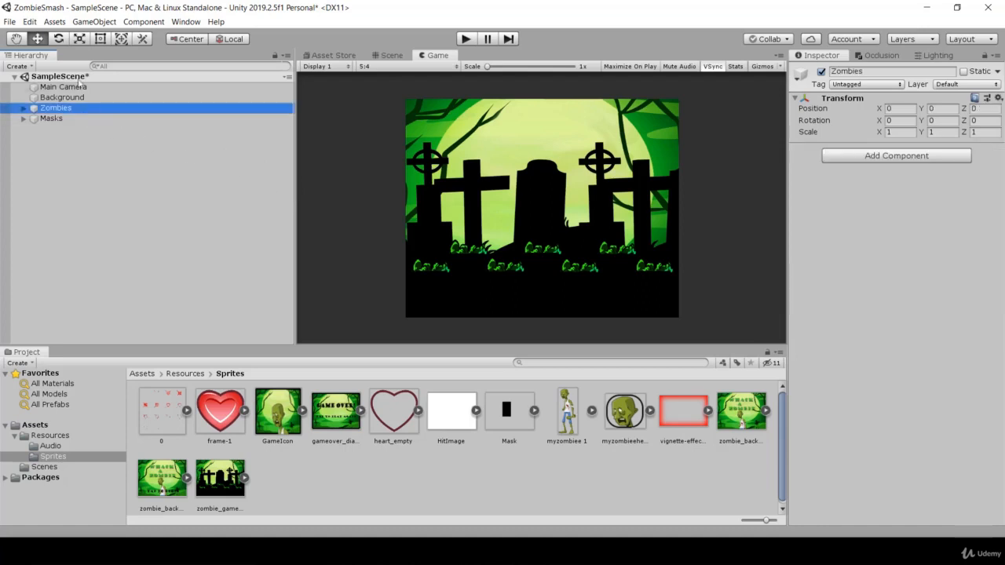
{"action": "left_click", "coordinate": [24, 108]}
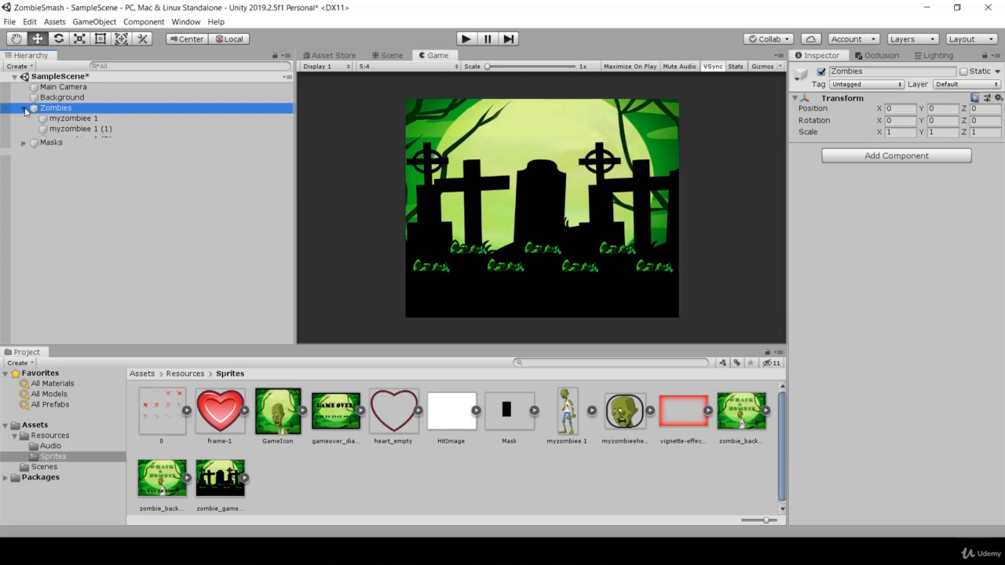
{"action": "left_click", "coordinate": [86, 118]}
{"action": "left_click", "coordinate": [391, 55]}
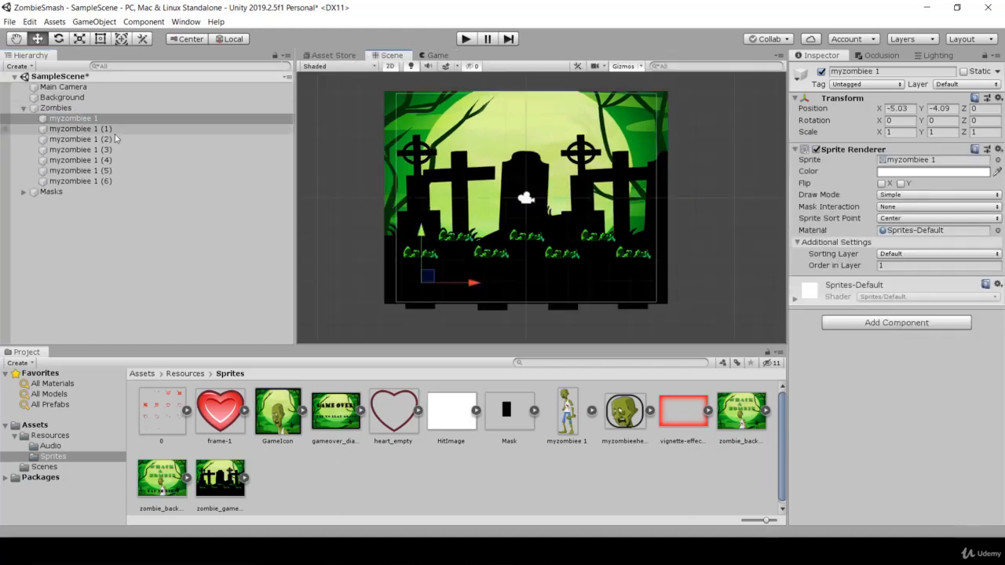
{"action": "double_click", "coordinate": [84, 118]}
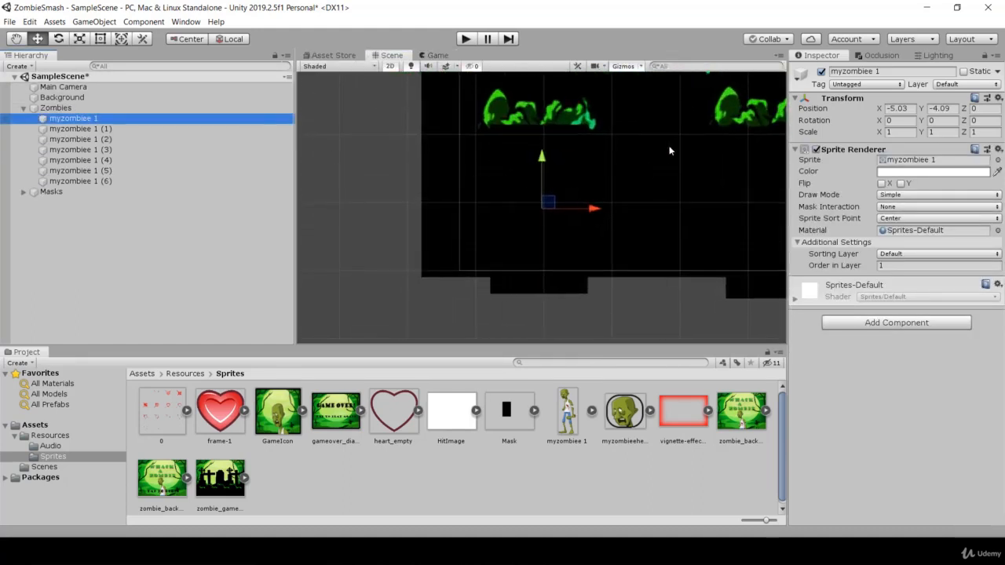
{"action": "middle_click_drag", "start_coordinate": [669, 151], "coordinate": [651, 237]}
{"action": "scroll", "coordinate": [664, 230], "scroll_direction": "down", "scroll_amount": 10}
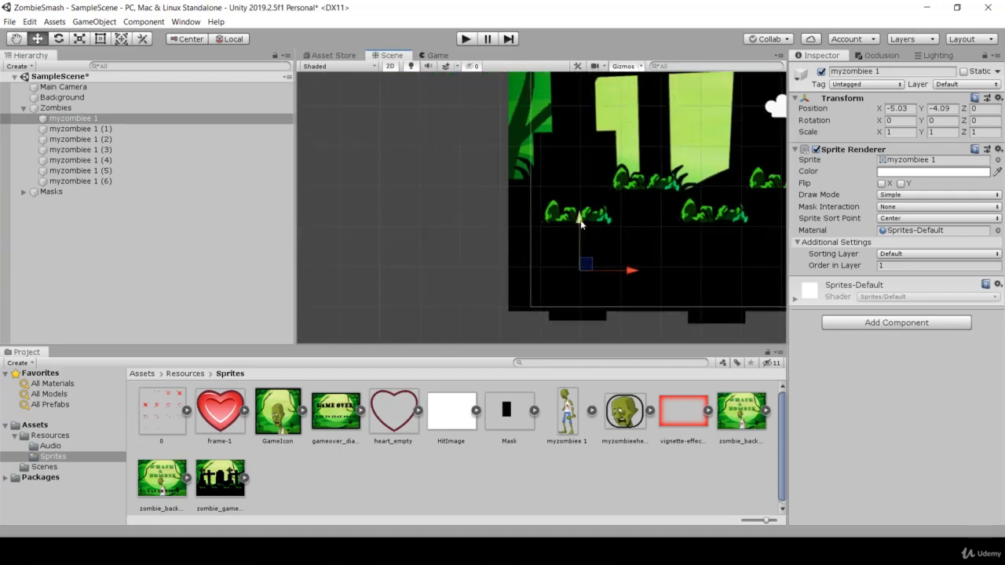
{"action": "left_click_drag", "start_coordinate": [581, 223], "coordinate": [595, 128]}
{"action": "left_click_drag", "start_coordinate": [593, 119], "coordinate": [569, 189]}
{"action": "left_click", "coordinate": [76, 249]}
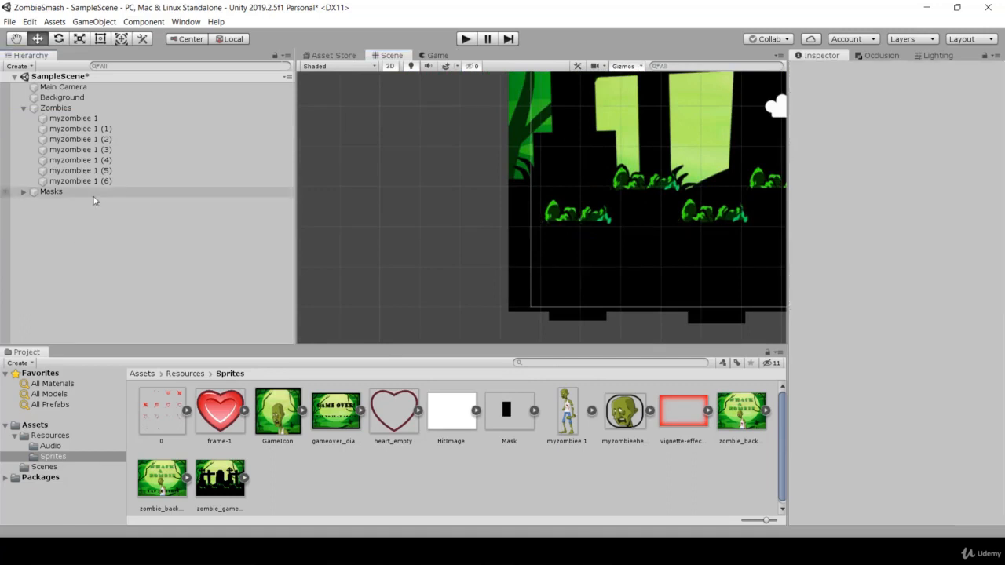
Create a folder named Scripts in the project's Assets folder.
{"action": "left_click", "coordinate": [15, 435]}
{"action": "left_click", "coordinate": [36, 424]}
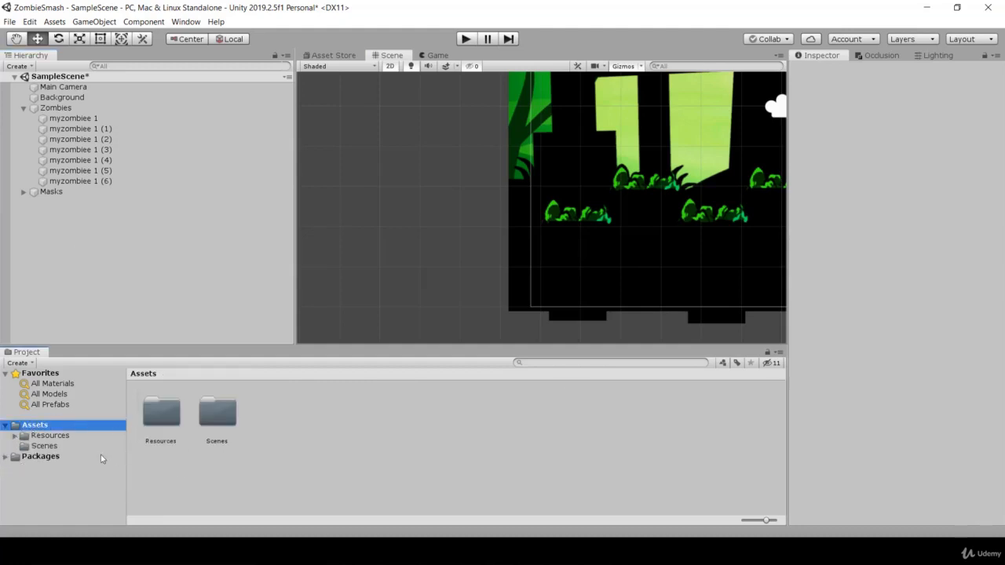
{"action": "right_click", "coordinate": [295, 424]}
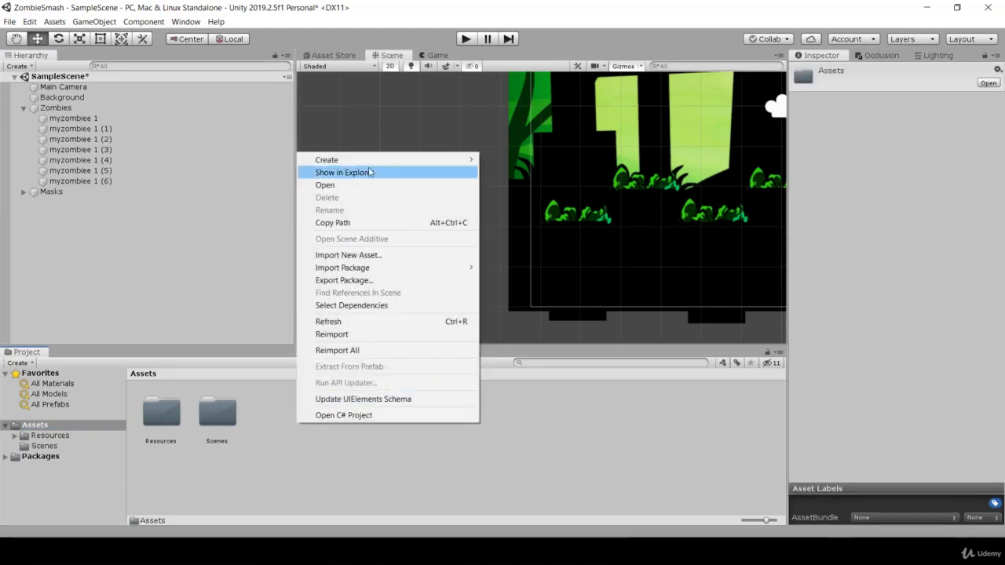
{"action": "mouse_move", "coordinate": [405, 163]}
{"action": "left_click", "coordinate": [510, 115]}
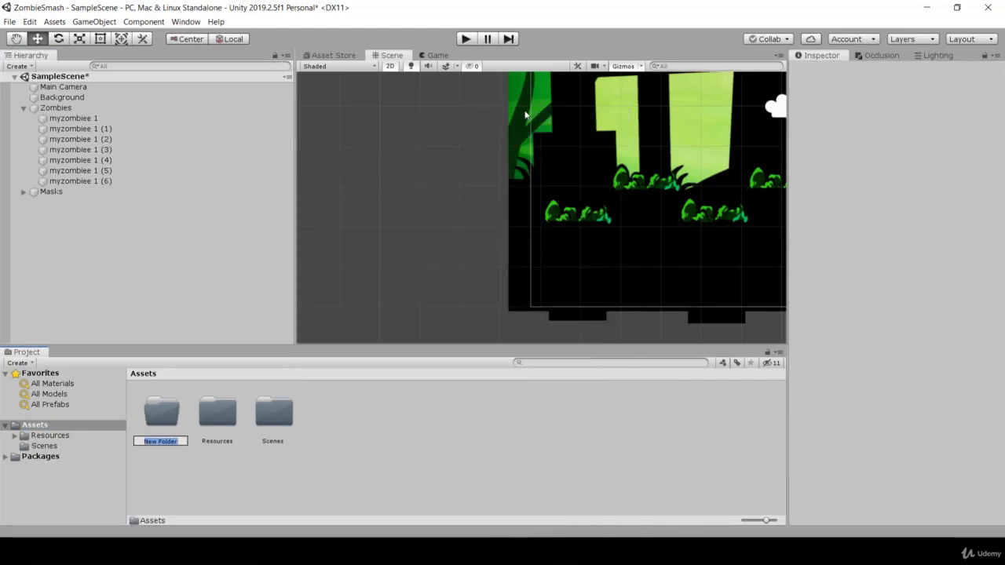
{"action": "type", "text": "scripts"}
{"action": "key", "text": "Return"}
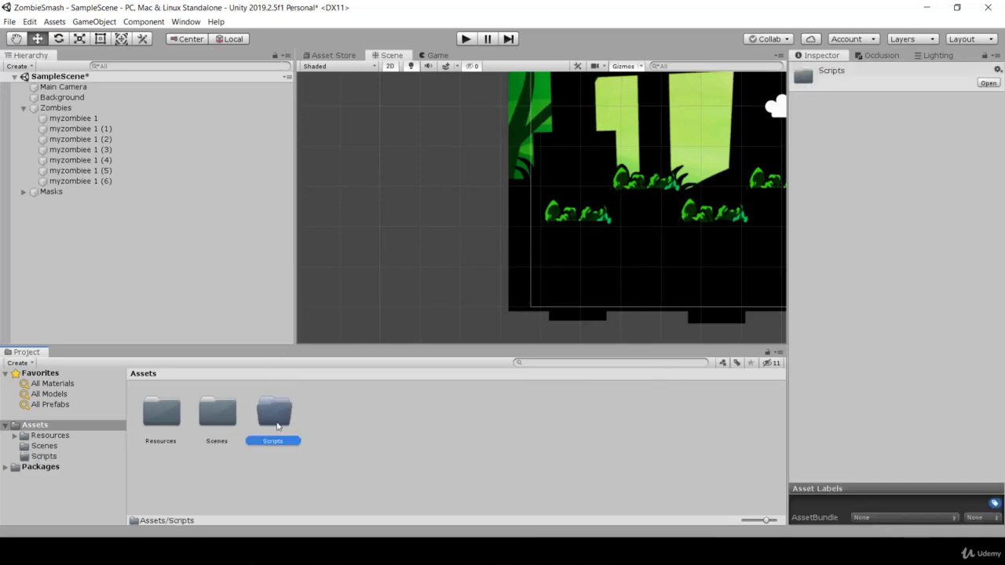
Open the Scripts folder in the project and collapse the Zombies group in the scene hierarchy.
{"action": "double_click", "coordinate": [276, 424]}
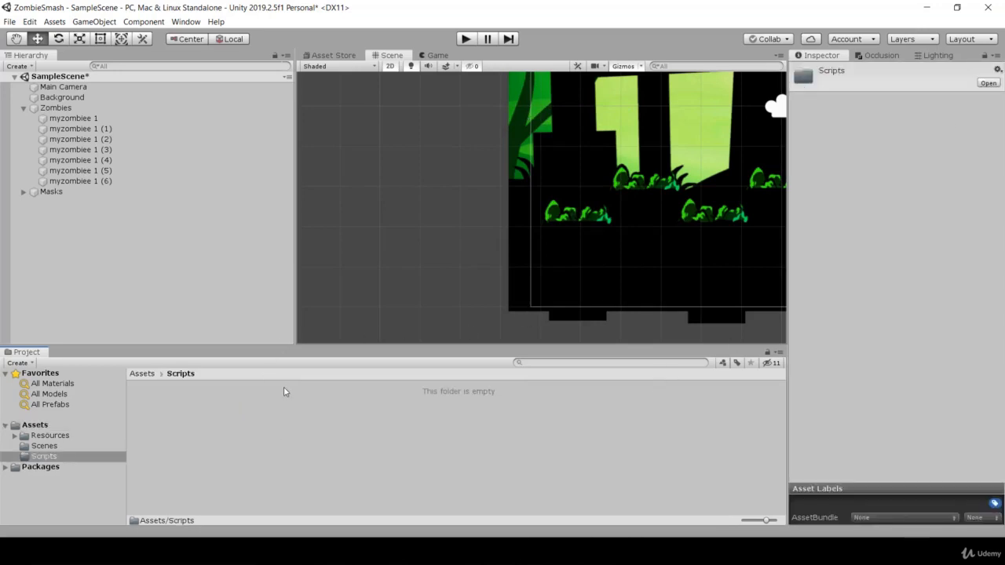
{"action": "scroll", "coordinate": [695, 226], "scroll_direction": "down", "scroll_amount": 3}
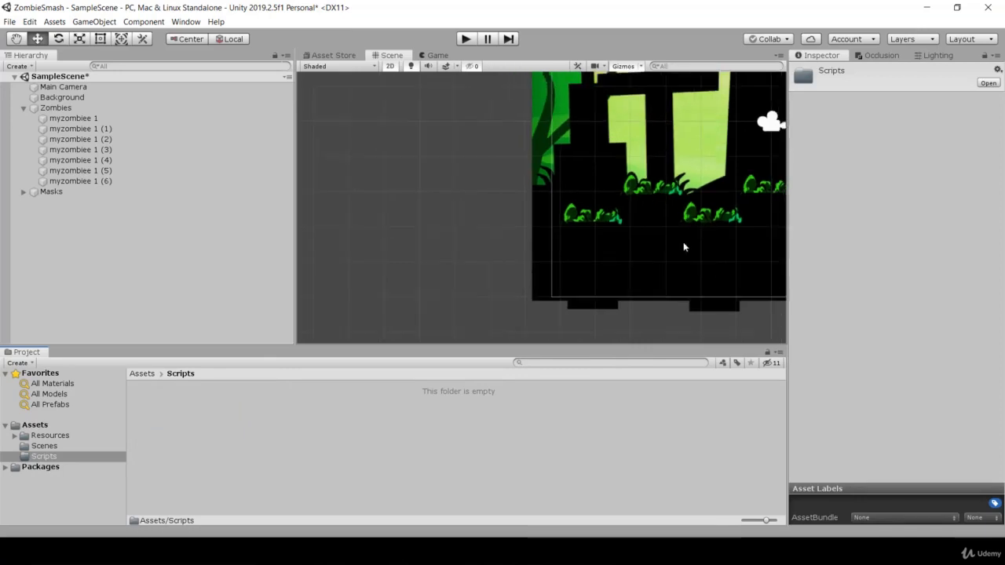
{"action": "middle_click_drag", "start_coordinate": [635, 313], "coordinate": [544, 328]}
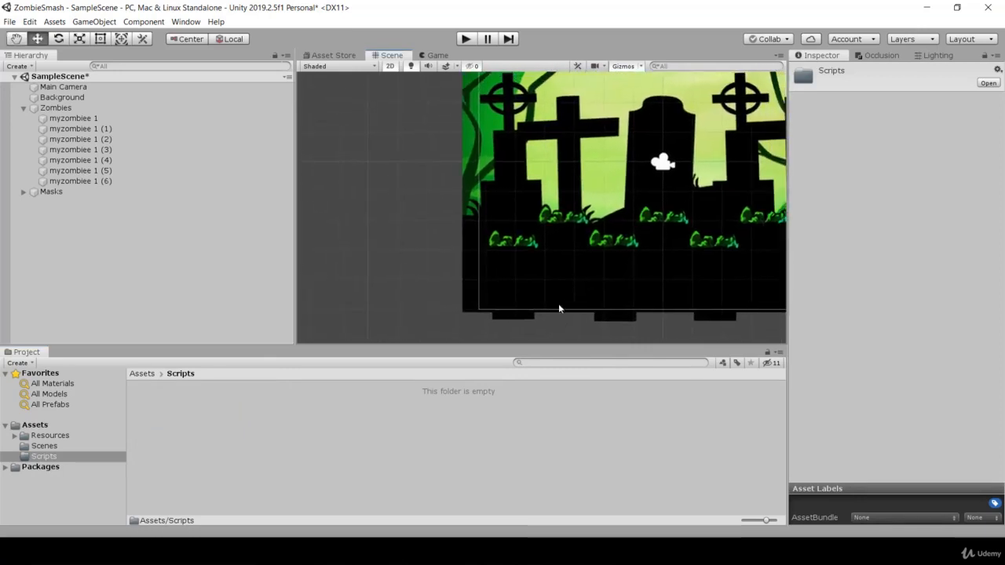
{"action": "scroll", "coordinate": [562, 292], "scroll_direction": "down", "scroll_amount": 2}
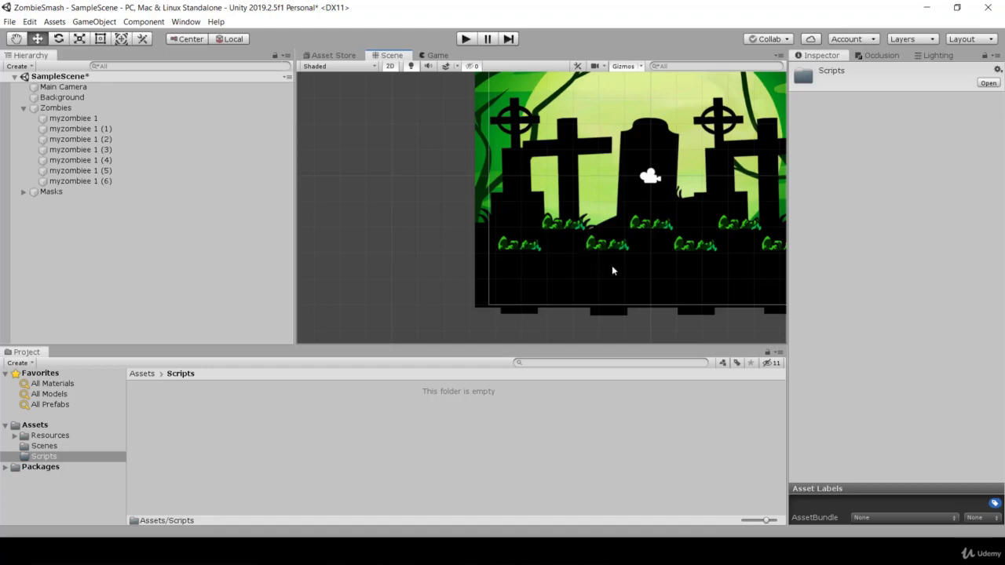
{"action": "middle_click_drag", "start_coordinate": [541, 243], "coordinate": [561, 281]}
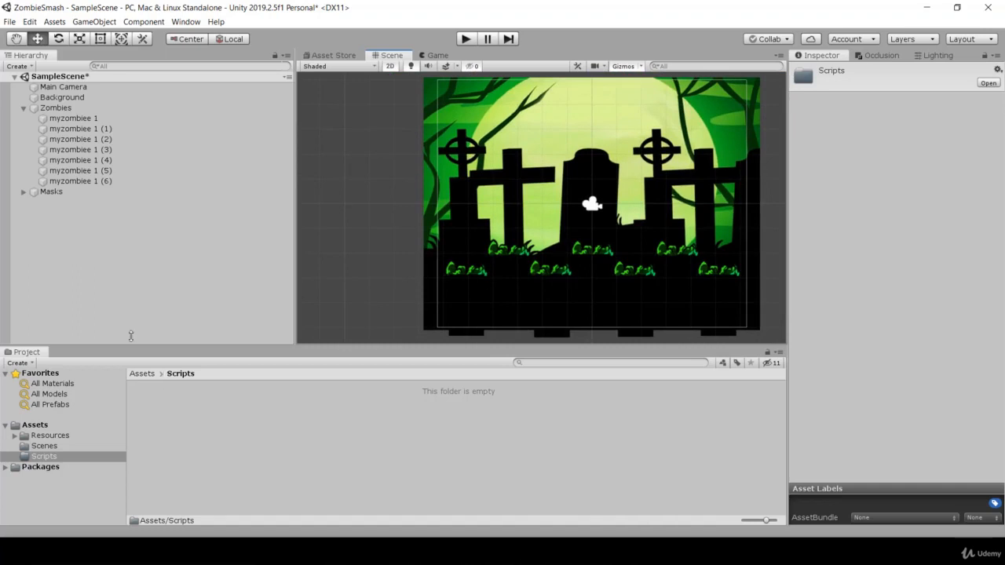
{"action": "left_click", "coordinate": [24, 108]}
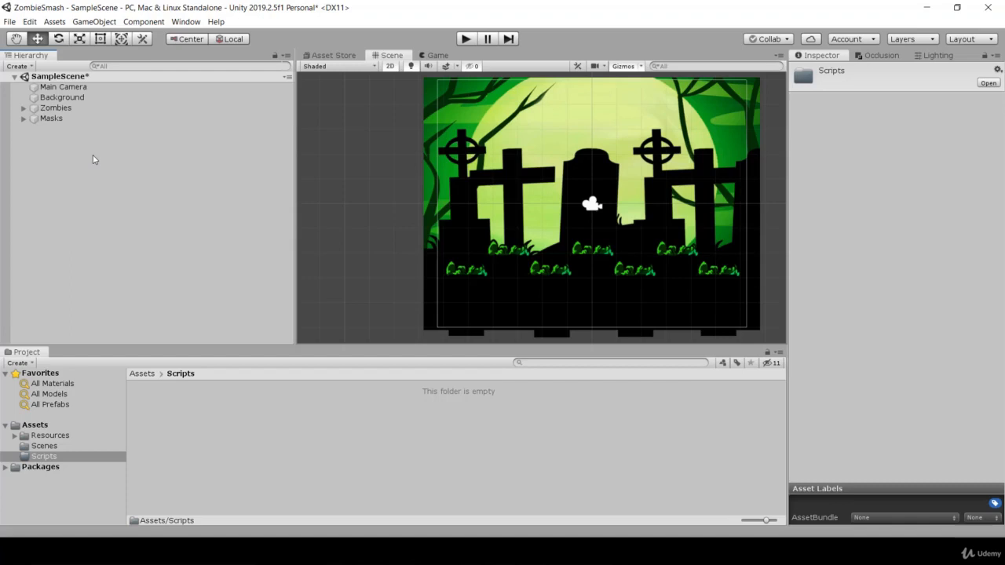
Create a C# script named GameManager in the Scripts folder and select it.
{"action": "right_click", "coordinate": [187, 406]}
{"action": "mouse_move", "coordinate": [330, 145]}
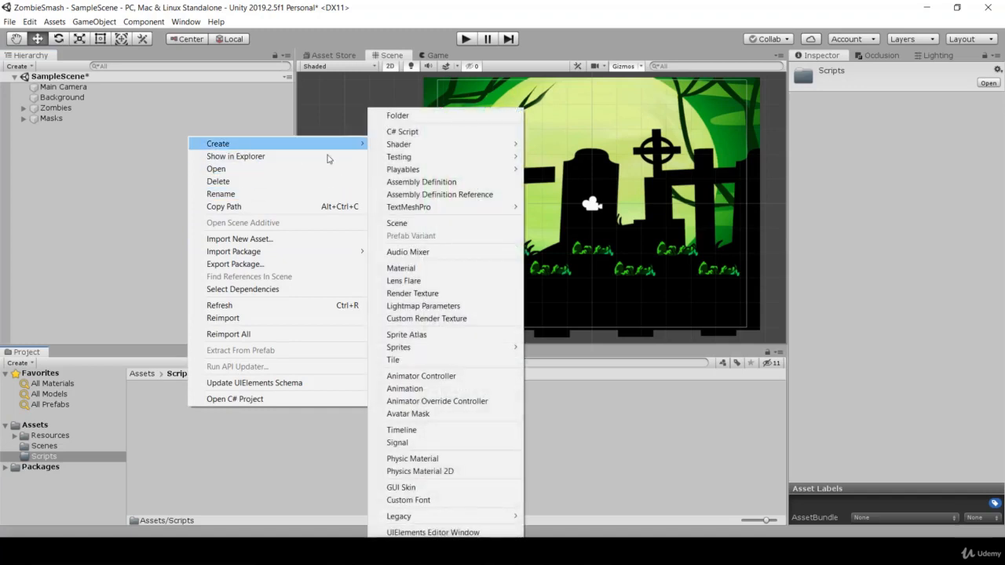
{"action": "left_click", "coordinate": [402, 132]}
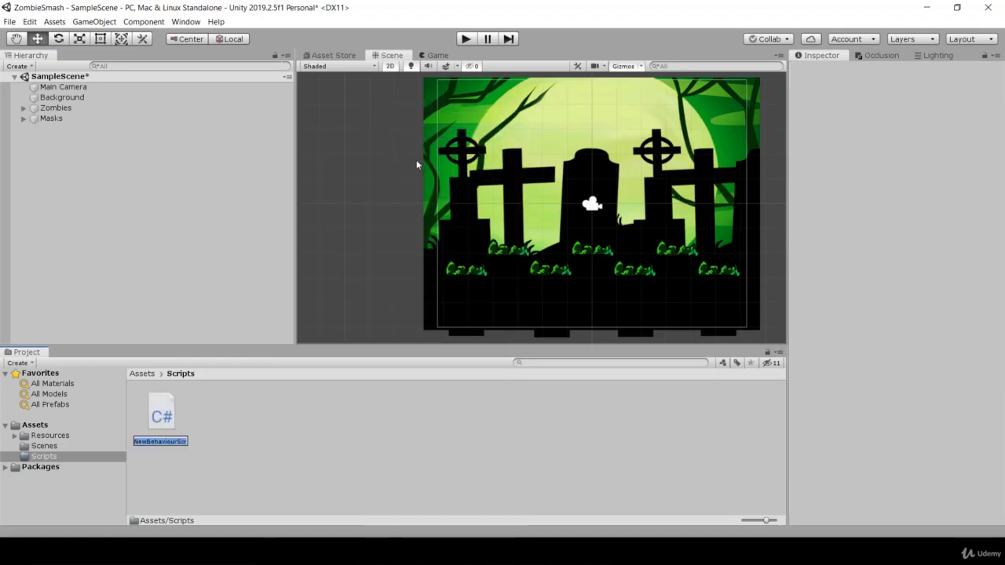
{"action": "type", "text": "GameManager"}
{"action": "key", "text": "Return"}
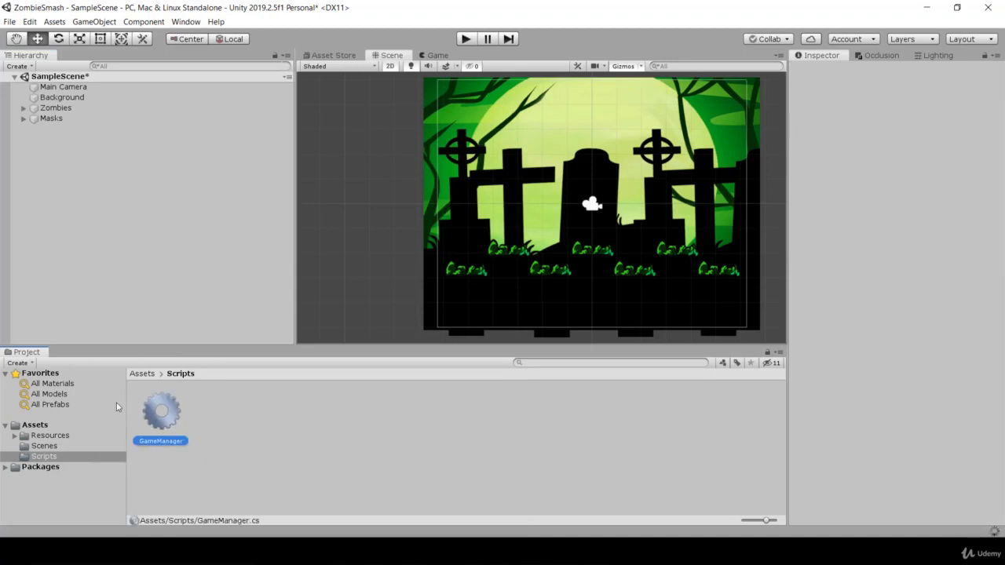
{"action": "left_click", "coordinate": [166, 424]}
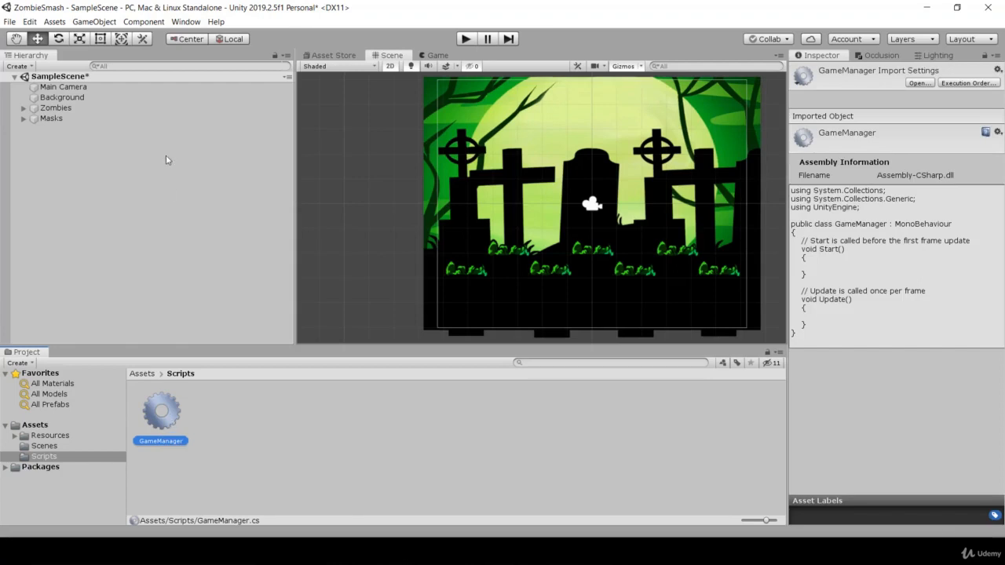
Create an empty object at the root of the scene hierarchy and name it GameManager.
{"action": "left_click", "coordinate": [61, 193]}
{"action": "right_click", "coordinate": [29, 149]}
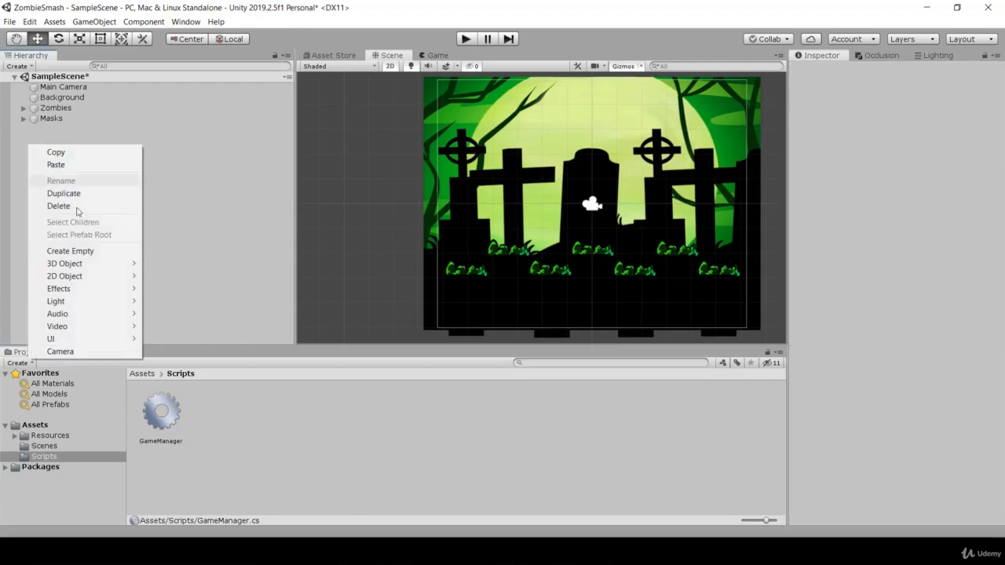
{"action": "left_click", "coordinate": [70, 250]}
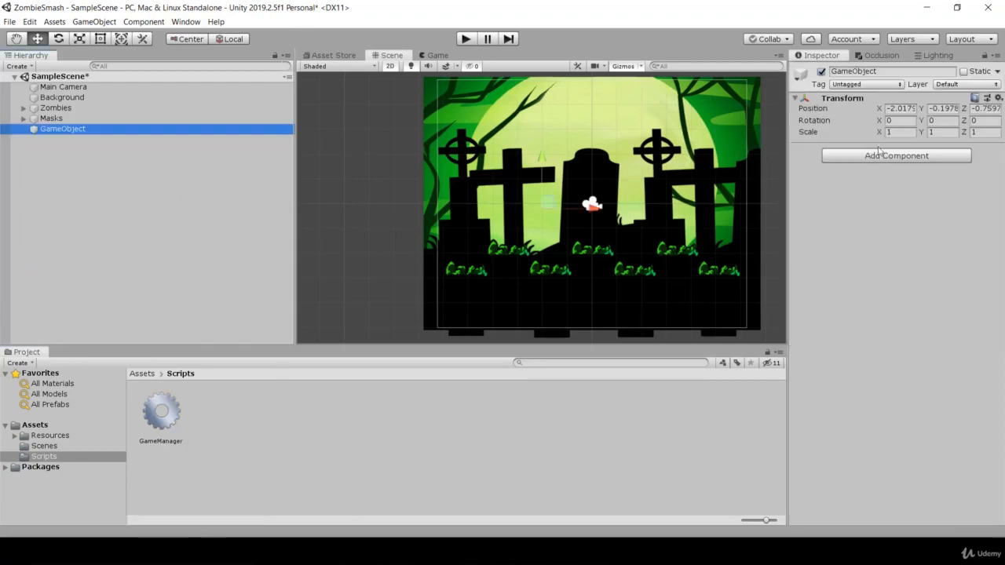
{"action": "left_click", "coordinate": [886, 72]}
{"action": "type", "text": "Gamemanag"}
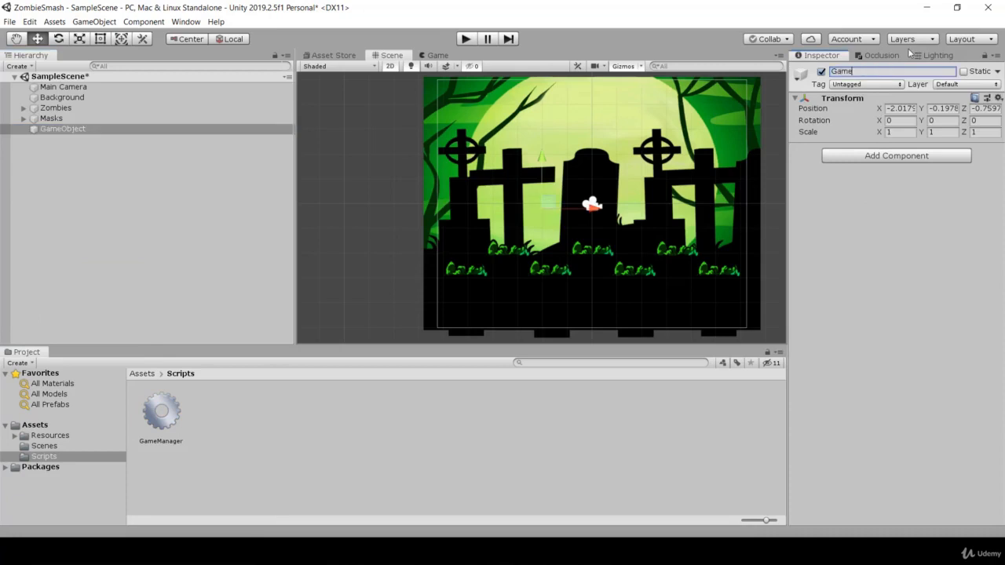
{"action": "key", "text": "BackSpace"}
{"action": "key", "text": "BackSpace"}
{"action": "key", "text": "BackSpace"}
{"action": "key", "text": "BackSpace"}
{"action": "key", "text": "BackSpace"}
{"action": "type", "text": "Manager"}
{"action": "key", "text": "Return"}
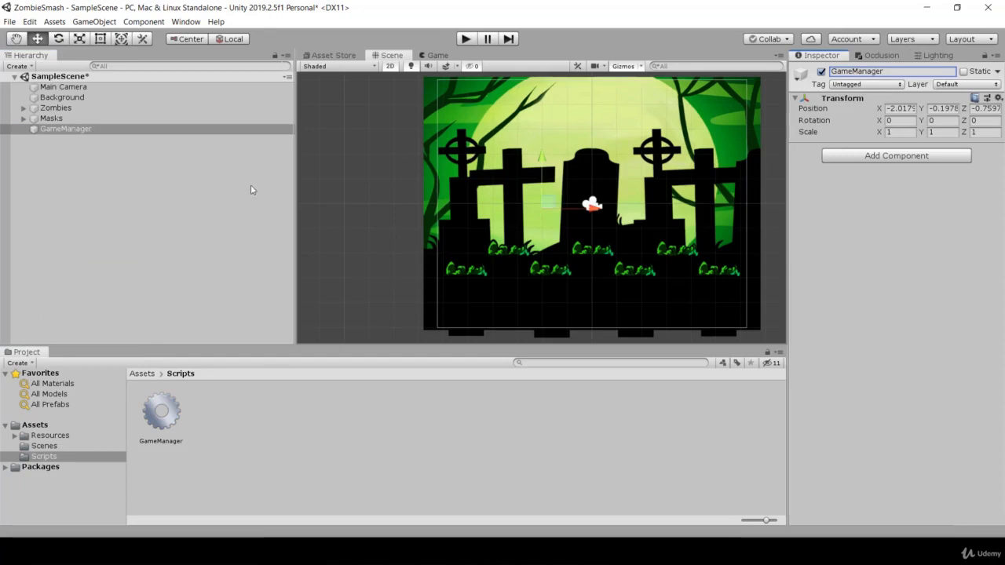
{"action": "left_click", "coordinate": [70, 119]}
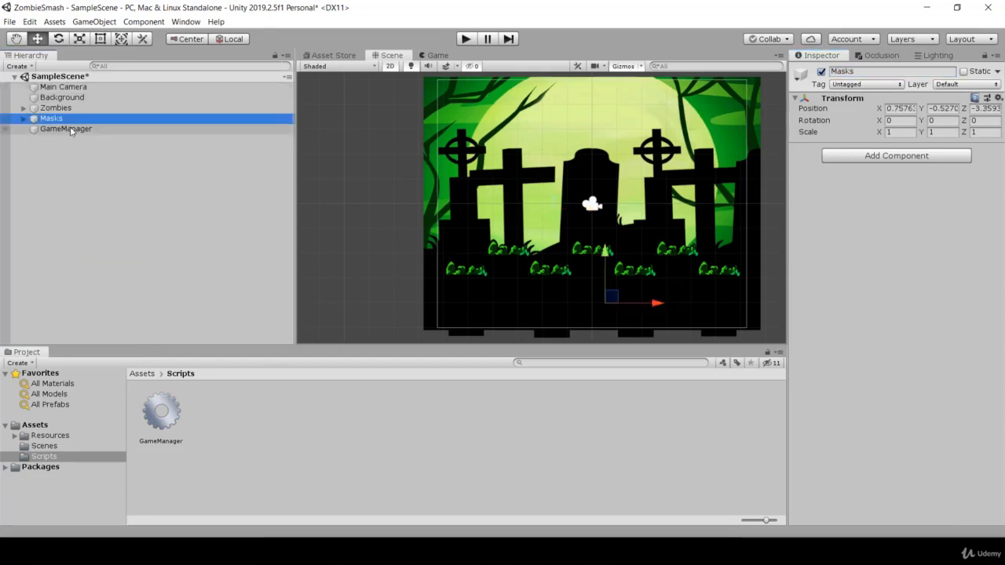
Reset the GameManager object's transform and attach the GameManager script to it.
{"action": "left_click", "coordinate": [69, 130]}
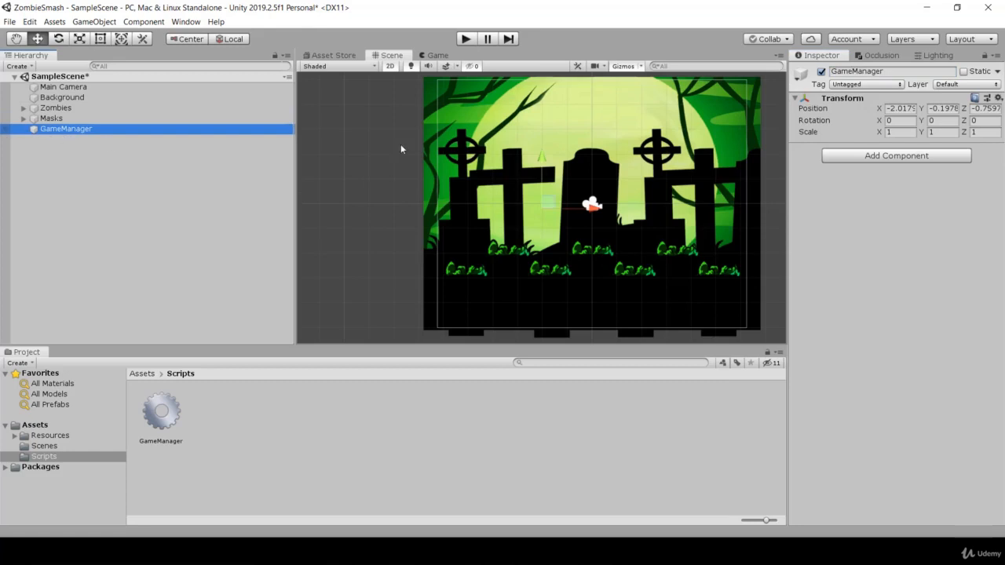
{"action": "left_click", "coordinate": [998, 98]}
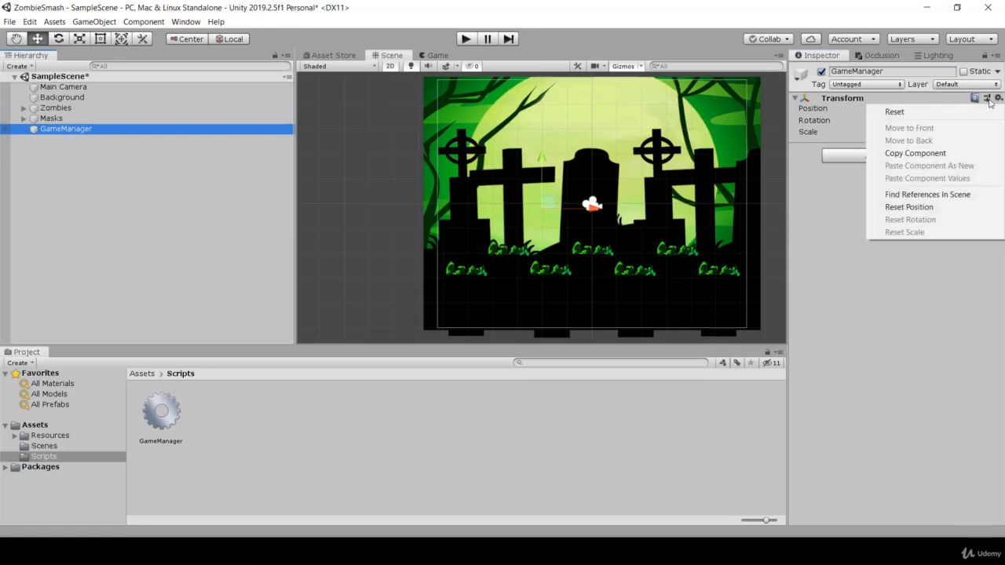
{"action": "left_click", "coordinate": [915, 113]}
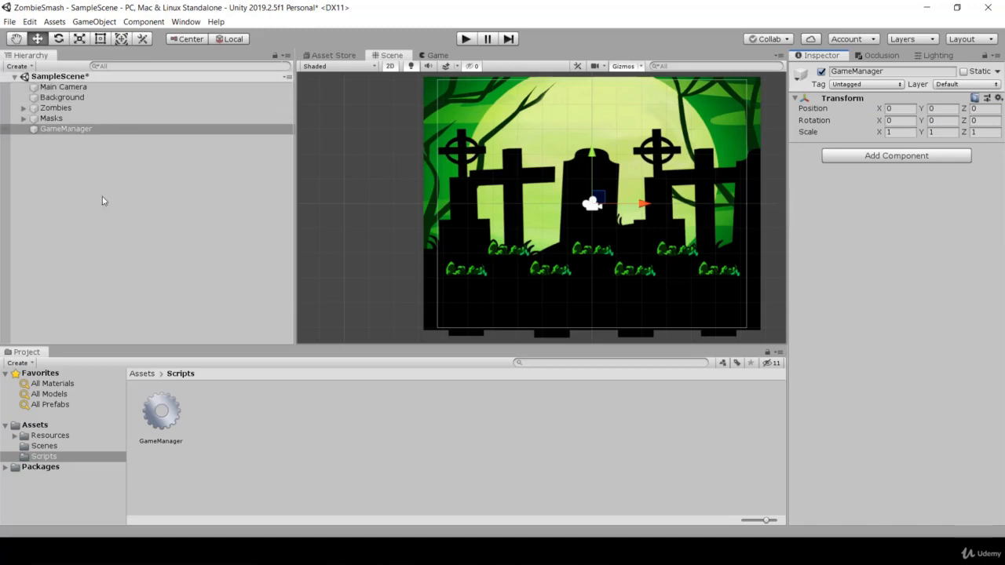
{"action": "left_click_drag", "start_coordinate": [160, 431], "coordinate": [53, 127]}
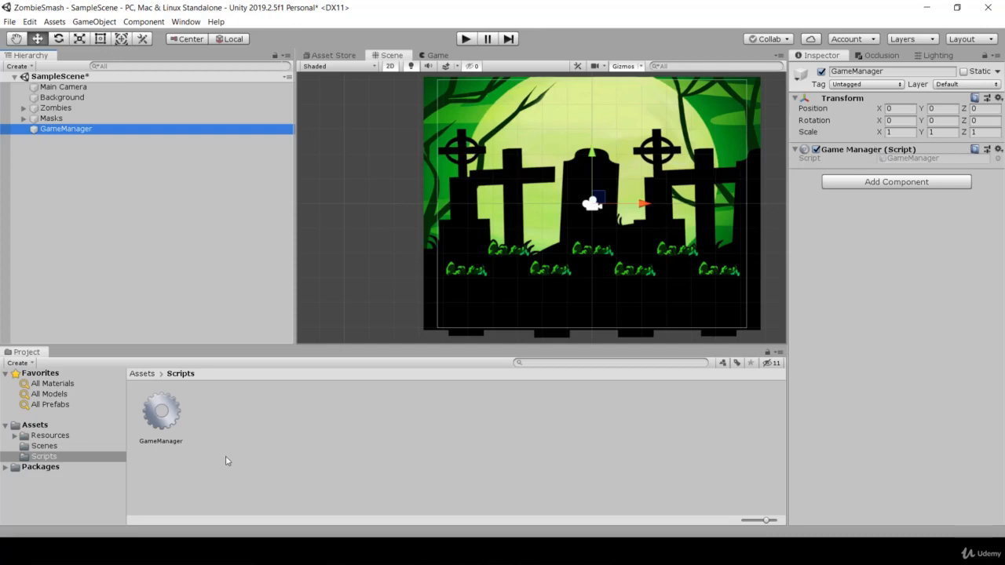
Open the GameManager script in Visual Studio with its window reduced over Unity, and review the Start and Update methods.
{"action": "left_click", "coordinate": [162, 422]}
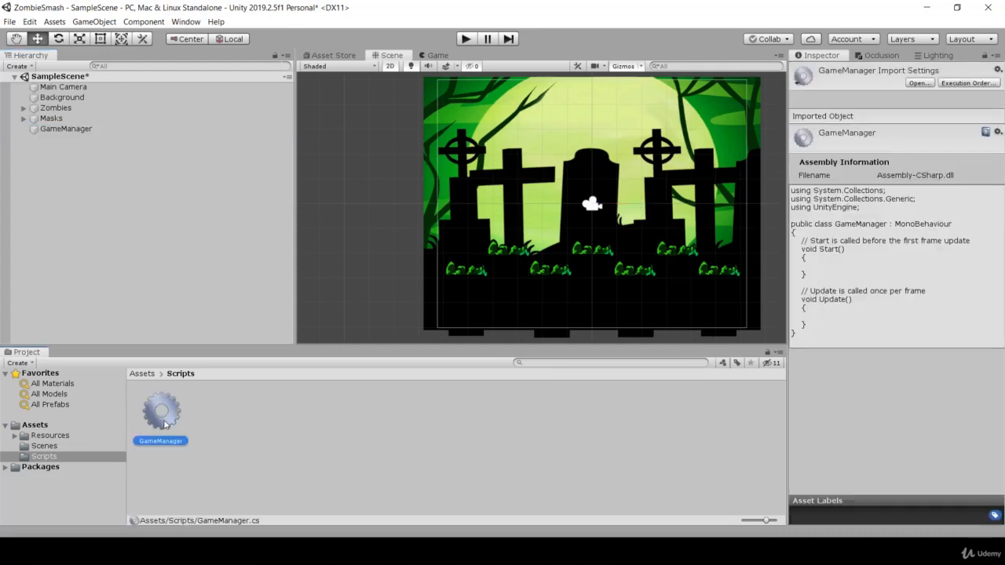
{"action": "double_click", "coordinate": [162, 416]}
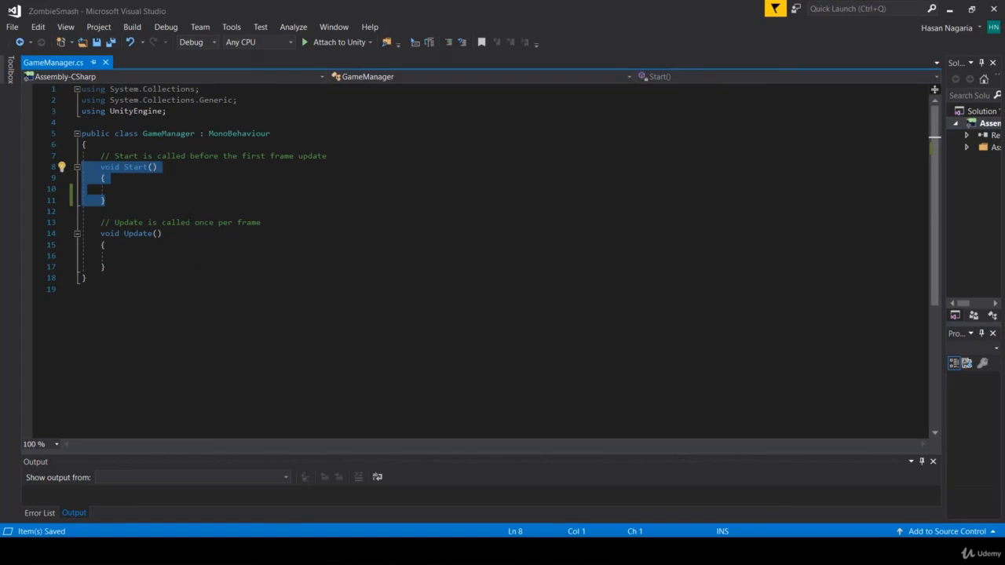
{"action": "left_click", "coordinate": [190, 215]}
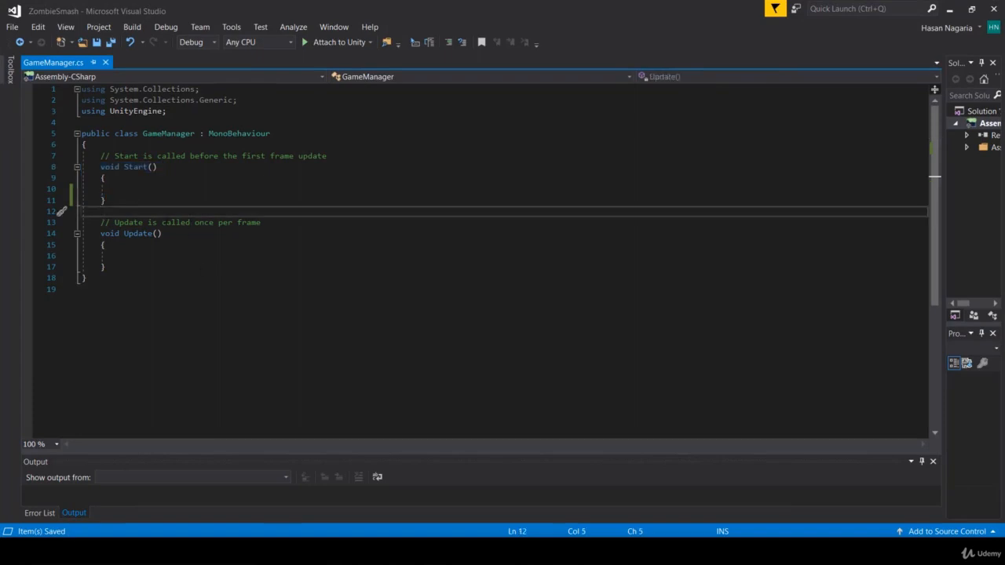
{"action": "left_click_drag", "start_coordinate": [81, 278], "coordinate": [81, 166]}
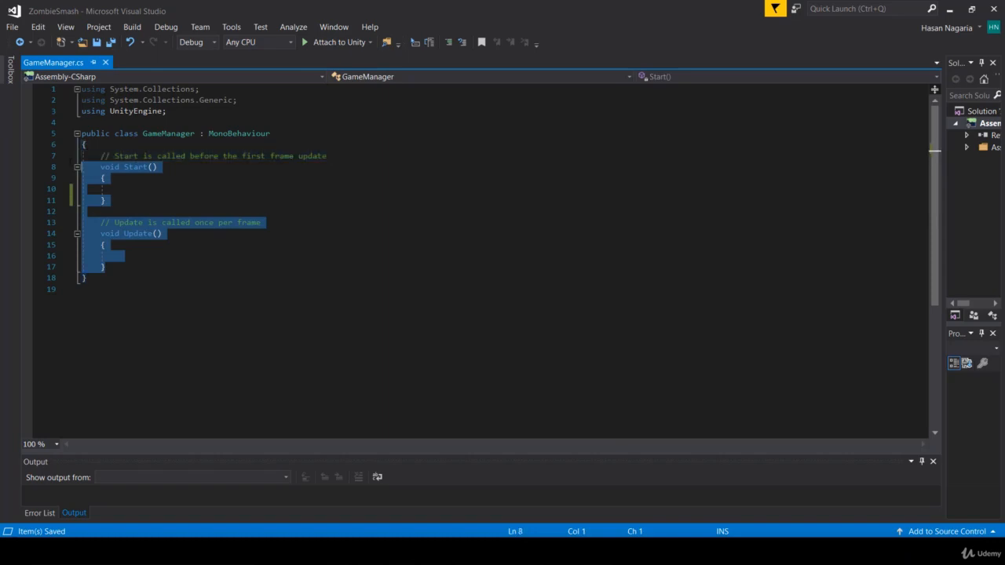
{"action": "left_click", "coordinate": [135, 212]}
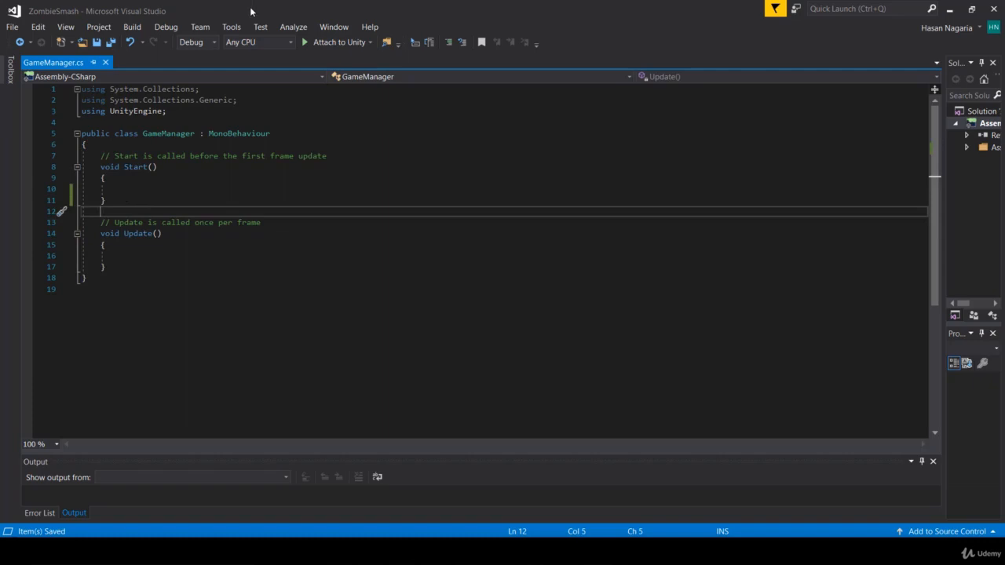
{"action": "left_click_drag", "start_coordinate": [251, 11], "coordinate": [522, 79]}
{"action": "left_click_drag", "start_coordinate": [496, 224], "coordinate": [724, 224]}
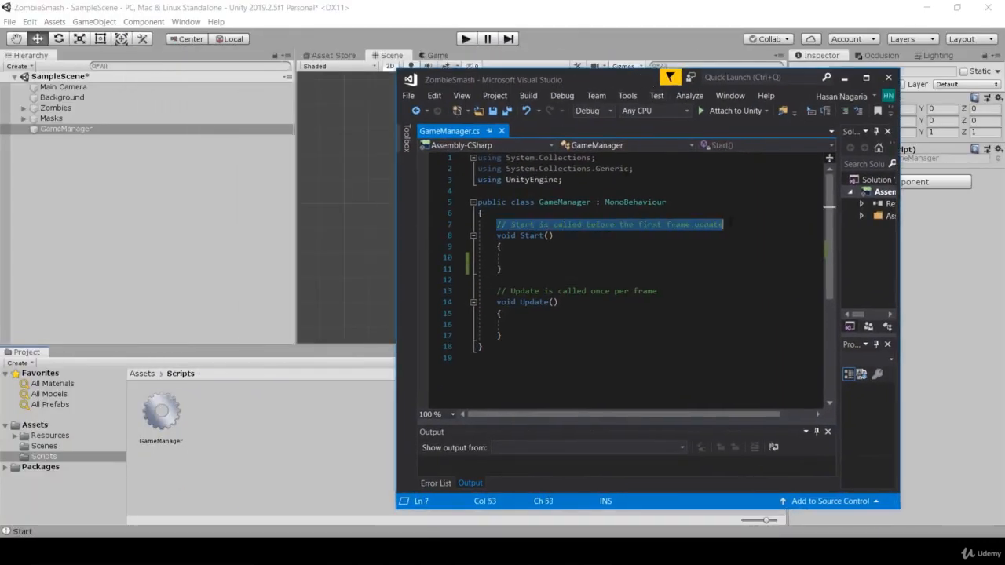
{"action": "left_click_drag", "start_coordinate": [508, 291], "coordinate": [644, 292]}
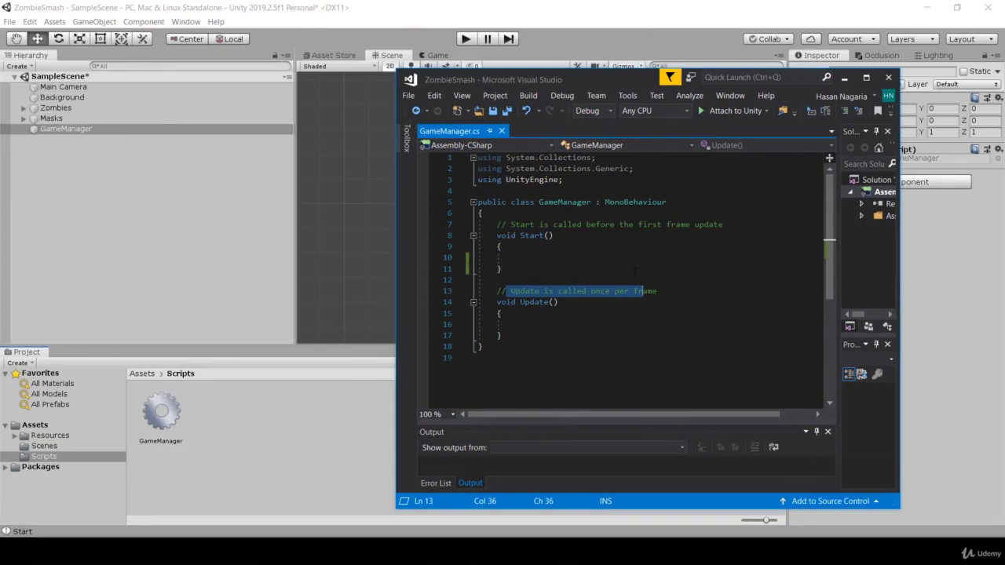
{"action": "left_click", "coordinate": [533, 328]}
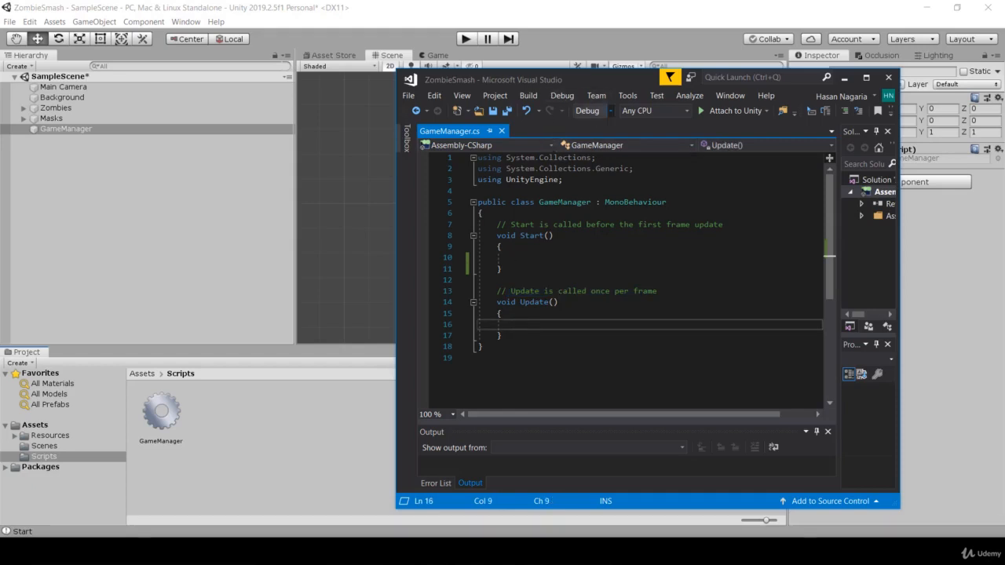
Add the line Debug.Log("Start"); inside the Start method and save the script.
{"action": "left_click", "coordinate": [530, 255]}
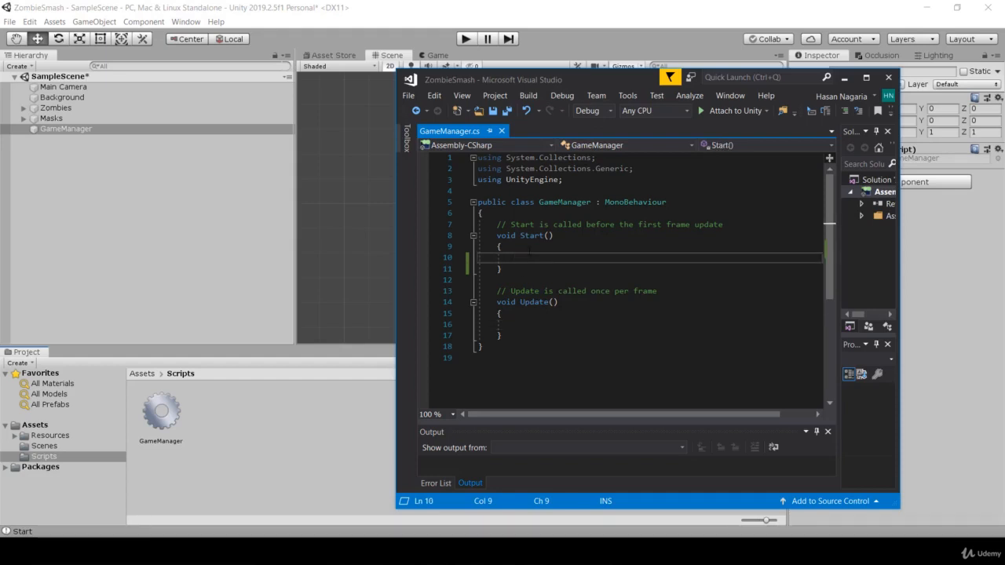
{"action": "type", "text": "Debug.lo"}
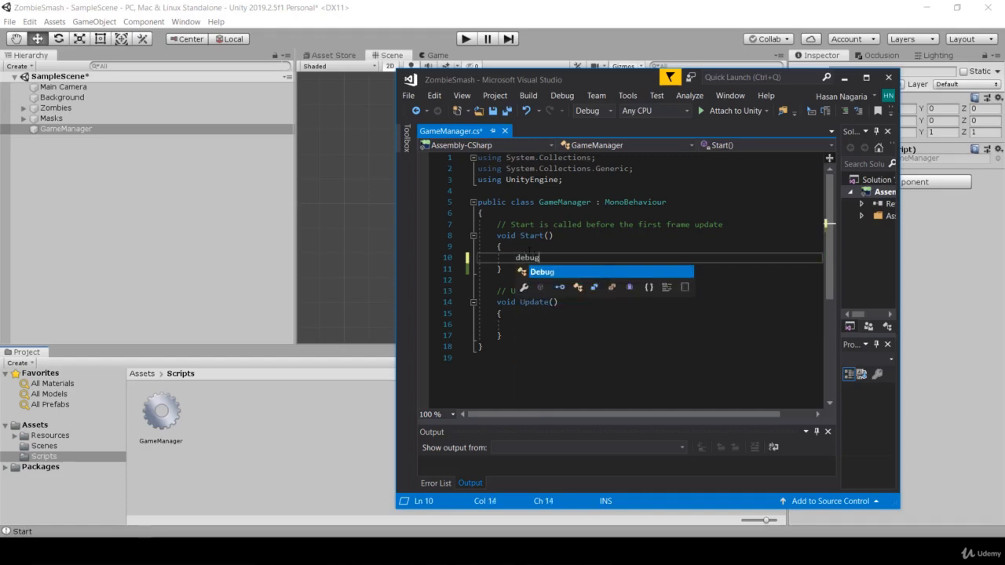
{"action": "type", "text": "(\"St"}
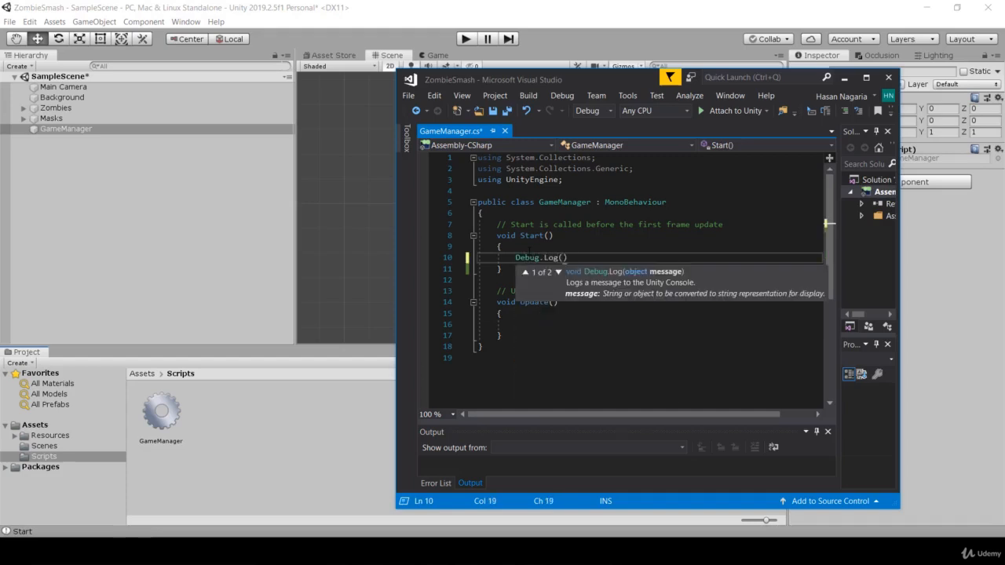
{"action": "type", "text": "art"}
{"action": "type", "text": ");"}
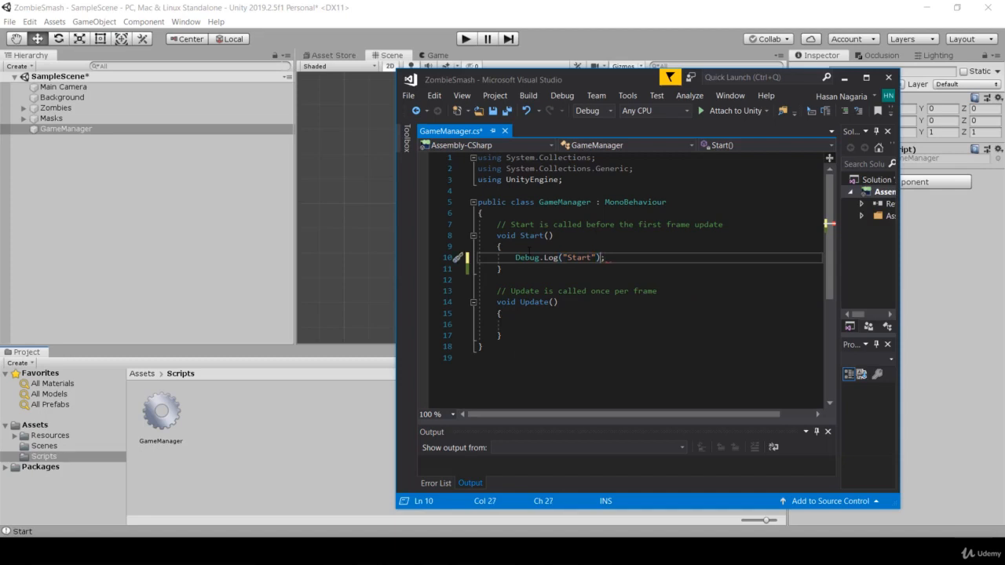
{"action": "key", "text": "Left"}
{"action": "key", "text": "Left"}
{"action": "key", "text": "Left"}
{"action": "key", "text": "Left"}
{"action": "key", "text": "Left"}
{"action": "key", "text": "Left"}
{"action": "key", "text": "ctrl+s"}
Switch to Unity and inspect the script component on the GameManager object.
{"action": "left_click", "coordinate": [419, 32]}
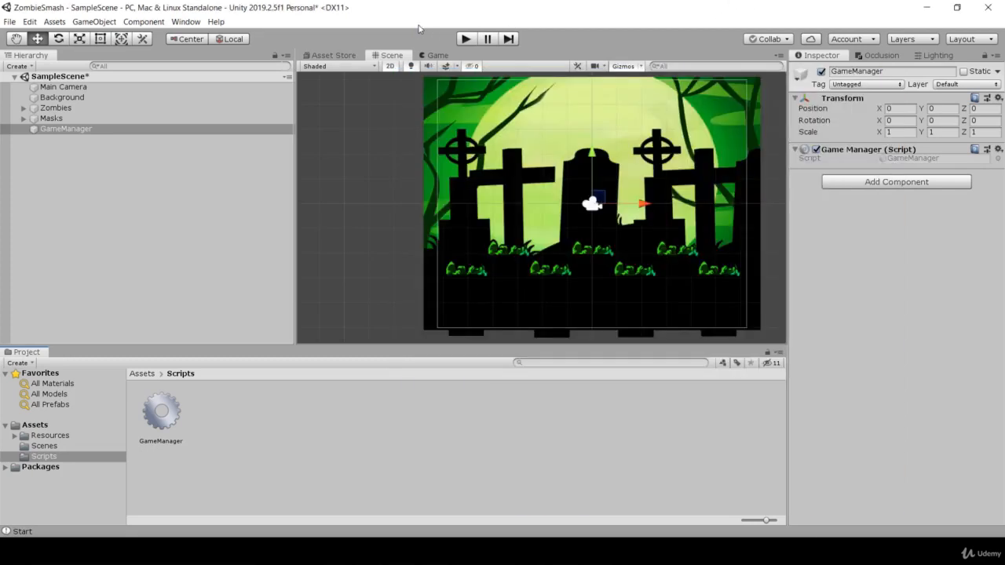
{"action": "left_click", "coordinate": [65, 117]}
{"action": "left_click", "coordinate": [65, 129]}
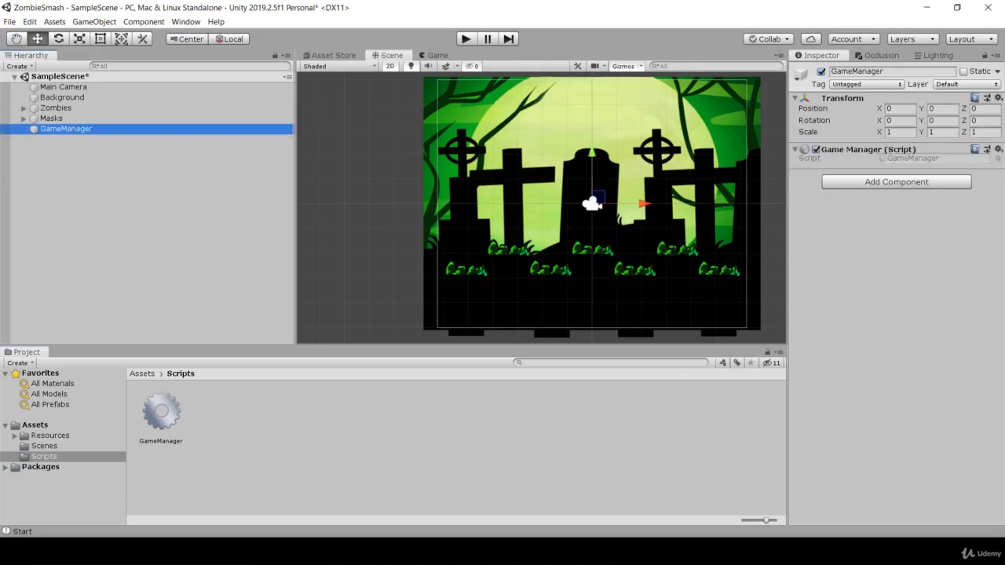
{"action": "mouse_move", "coordinate": [496, 552]}
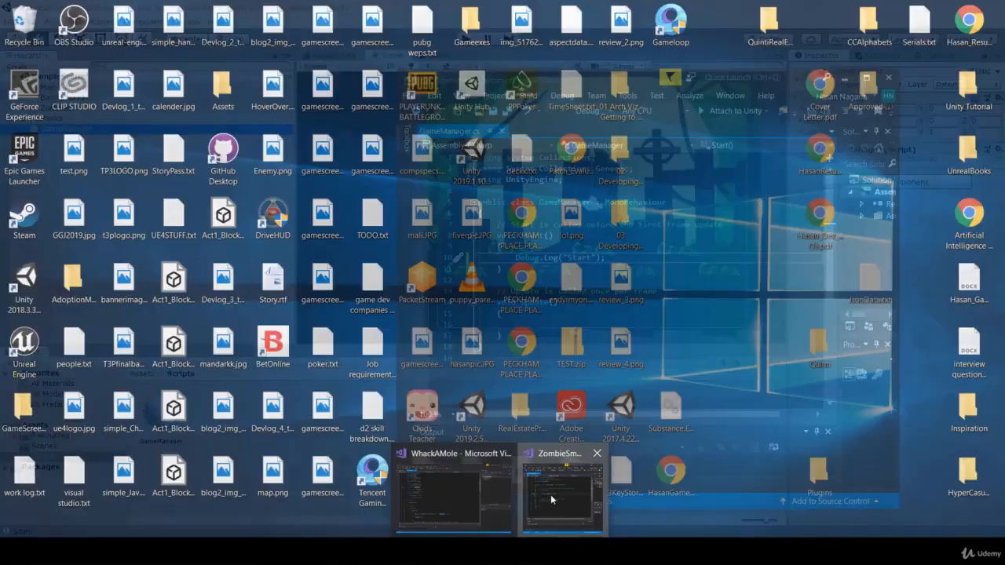
{"action": "left_click", "coordinate": [550, 494]}
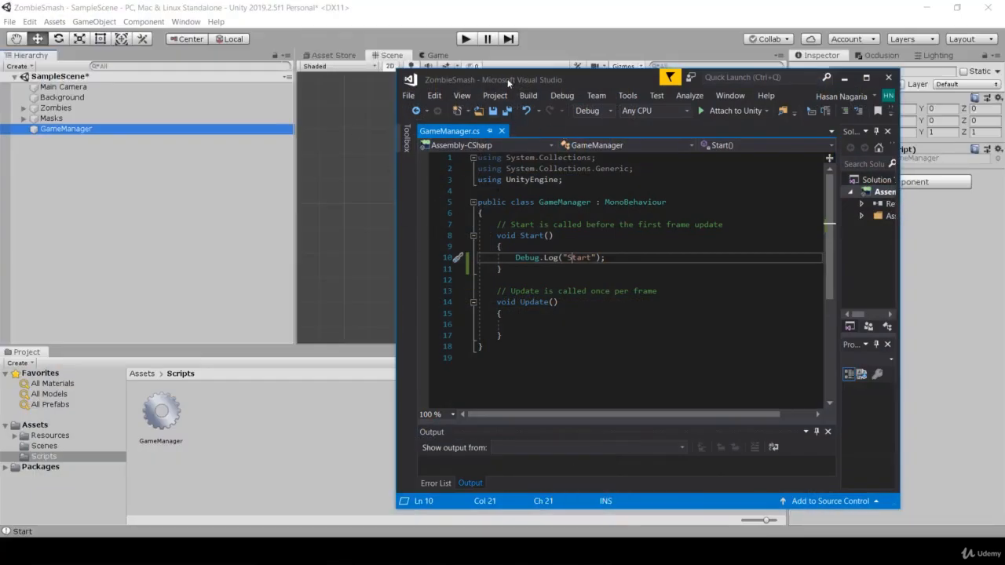
{"action": "left_click", "coordinate": [564, 41]}
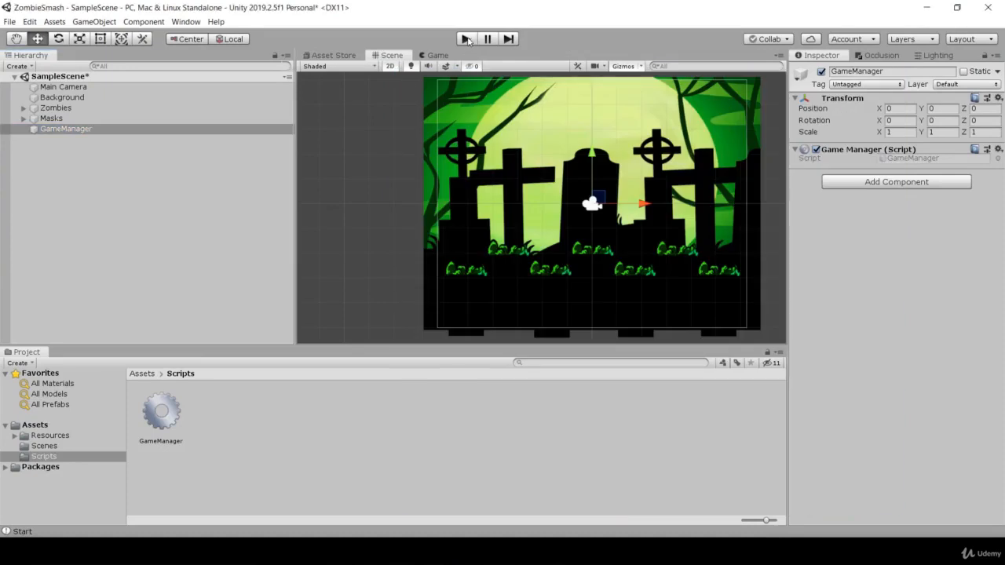
{"action": "left_click", "coordinate": [60, 130]}
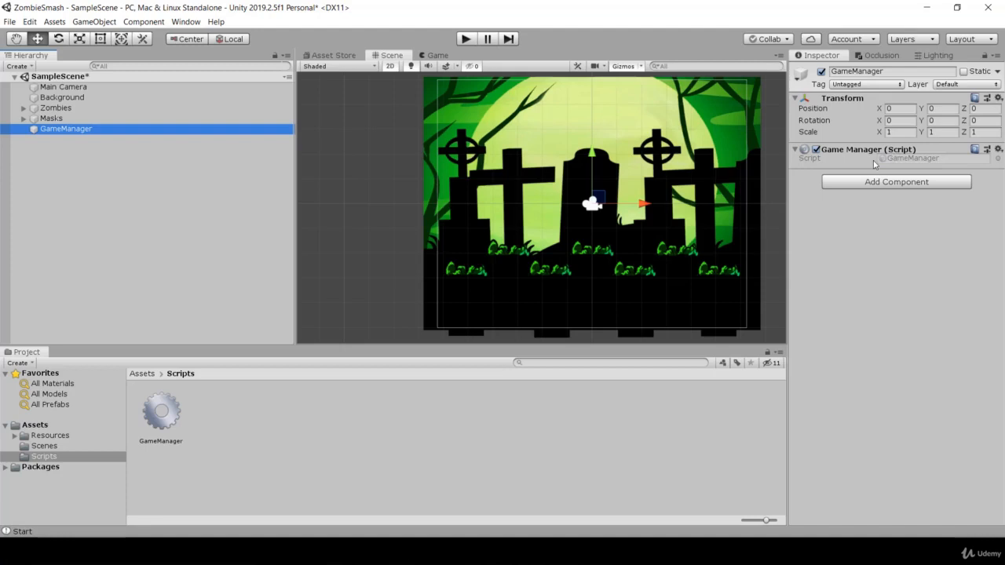
Run the scene with the Console window open and clear the logged messages.
{"action": "left_click", "coordinate": [465, 36]}
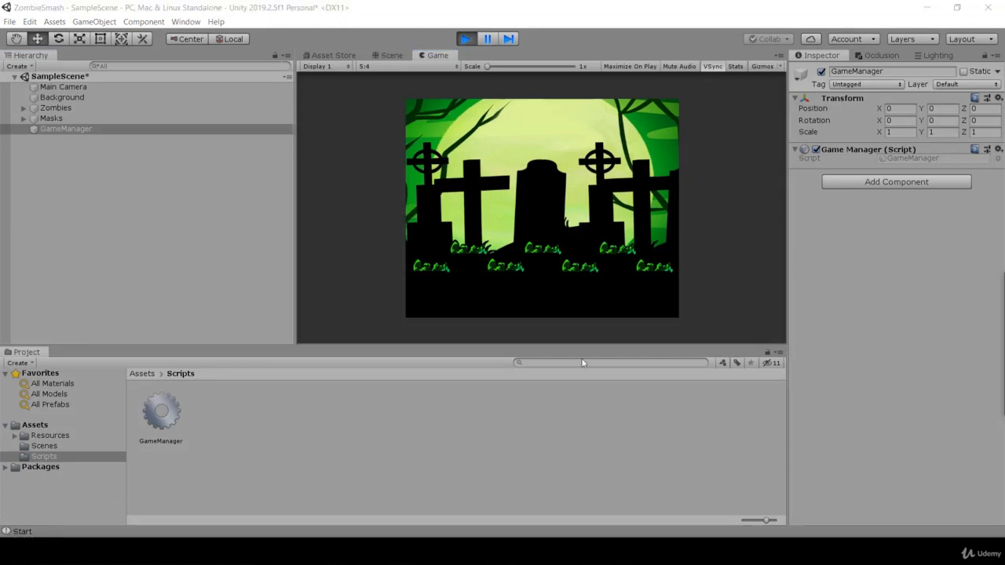
{"action": "key", "text": "ctrl+shift+c"}
{"action": "left_click_drag", "start_coordinate": [839, 247], "coordinate": [222, 155]}
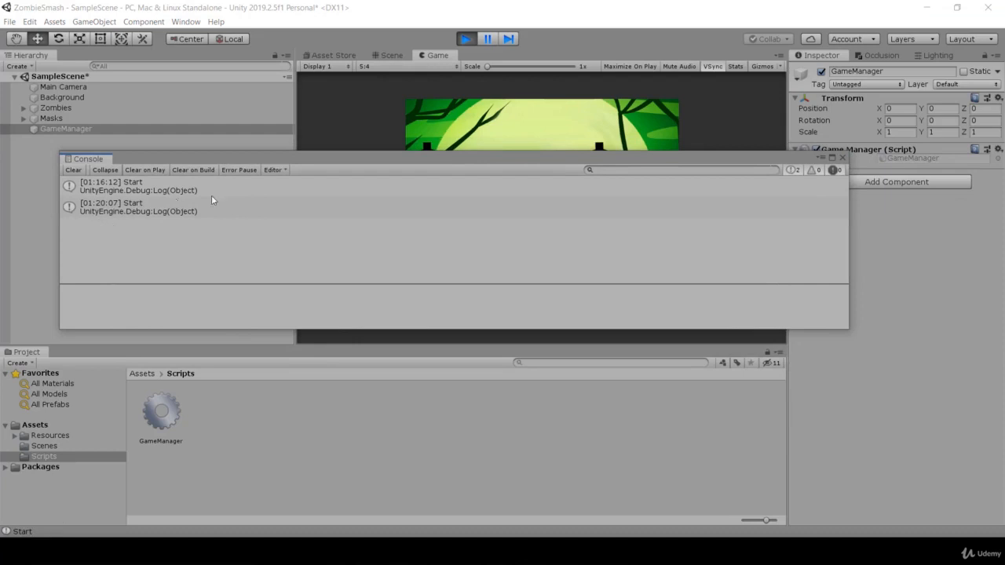
{"action": "left_click", "coordinate": [72, 170]}
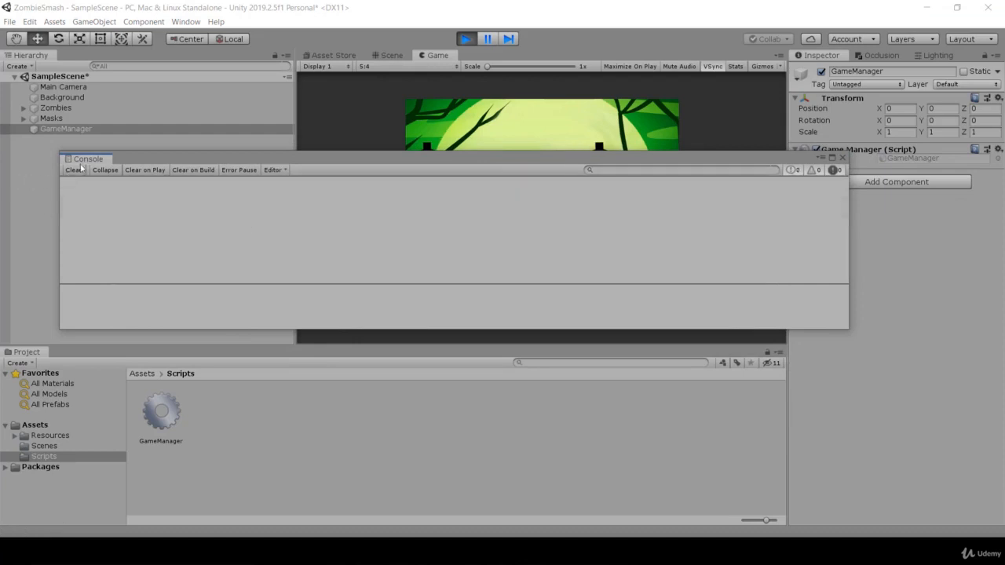
Restart the scene to check the Start method's log output in the Console, and stop play mode.
{"action": "left_click", "coordinate": [467, 39]}
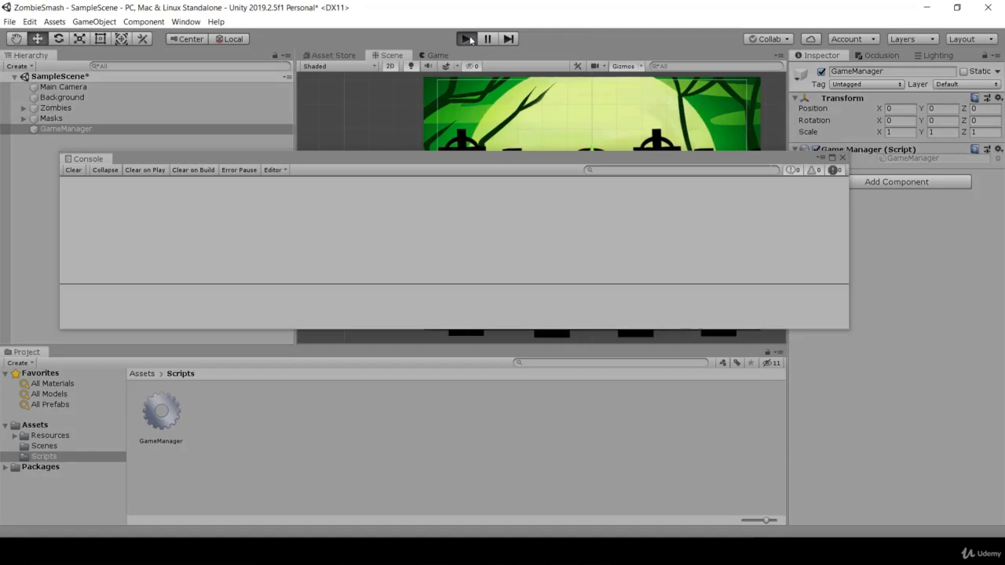
{"action": "left_click", "coordinate": [468, 39]}
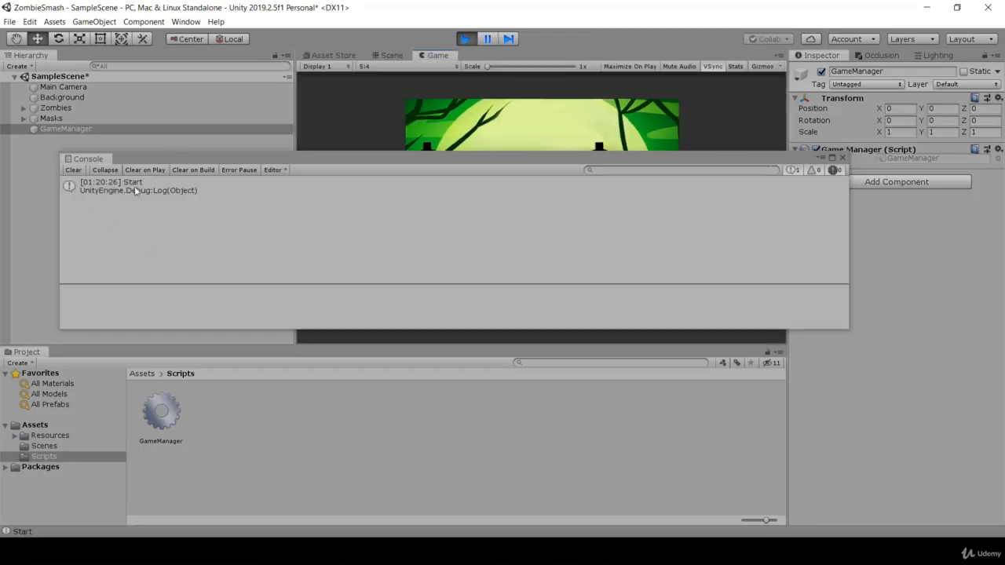
{"action": "left_click", "coordinate": [471, 43]}
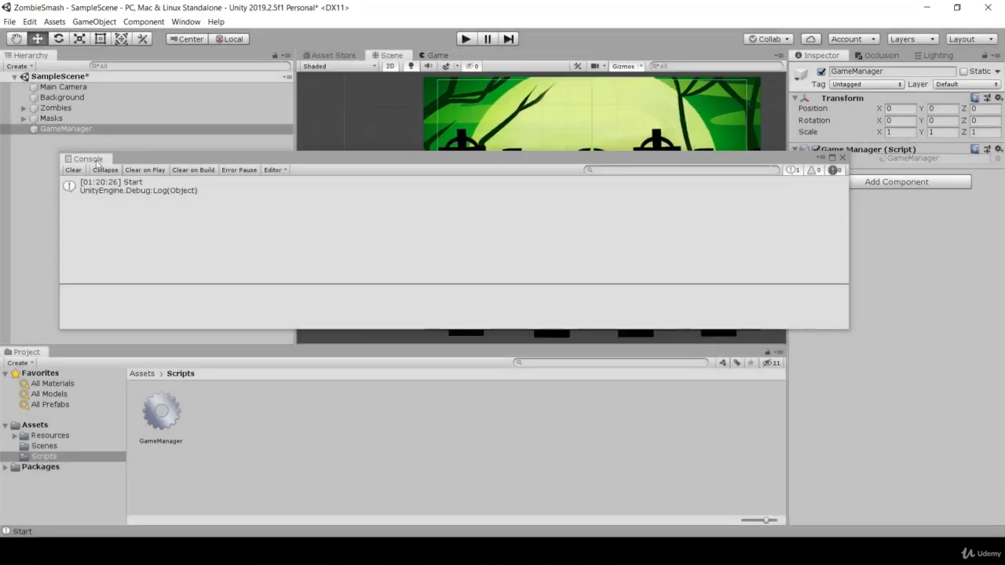
Dock the Console window beside the Project panel and clear its log.
{"action": "left_click_drag", "start_coordinate": [88, 162], "coordinate": [19, 350]}
{"action": "left_click_drag", "start_coordinate": [87, 427], "coordinate": [72, 361]}
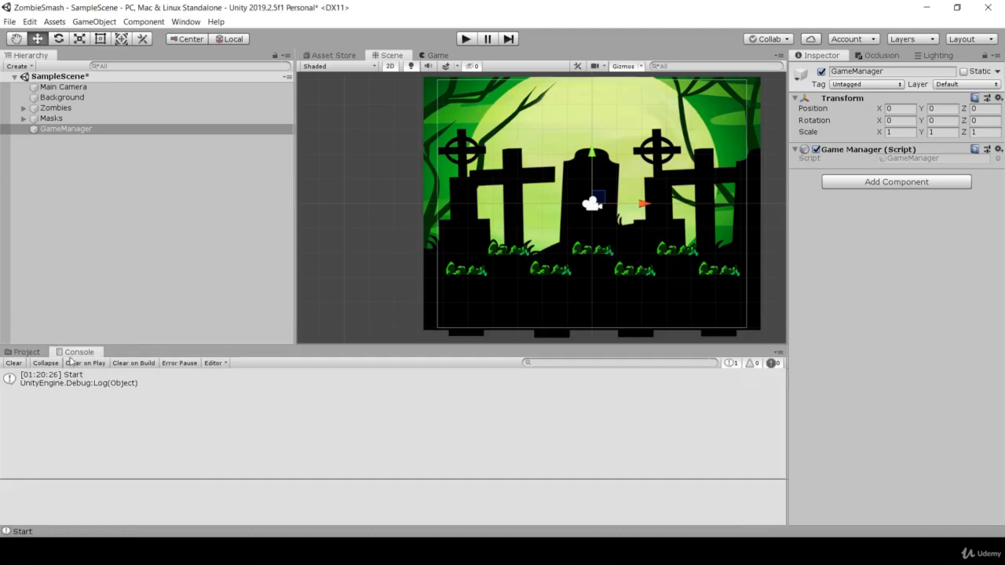
{"action": "left_click", "coordinate": [115, 384]}
{"action": "left_click", "coordinate": [7, 368]}
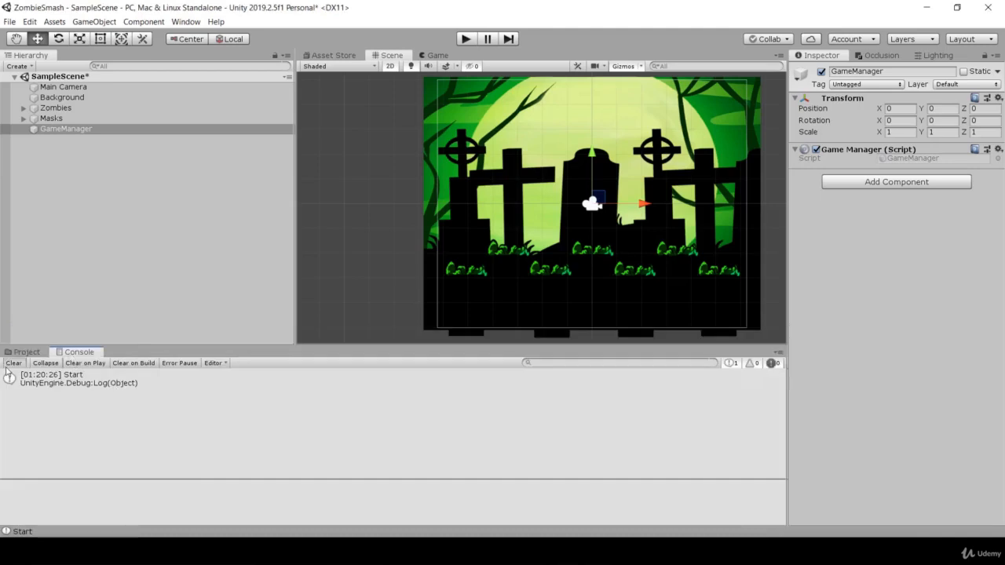
Bring up the docked Console window again from Unity's general editor windows.
{"action": "left_click", "coordinate": [189, 21]}
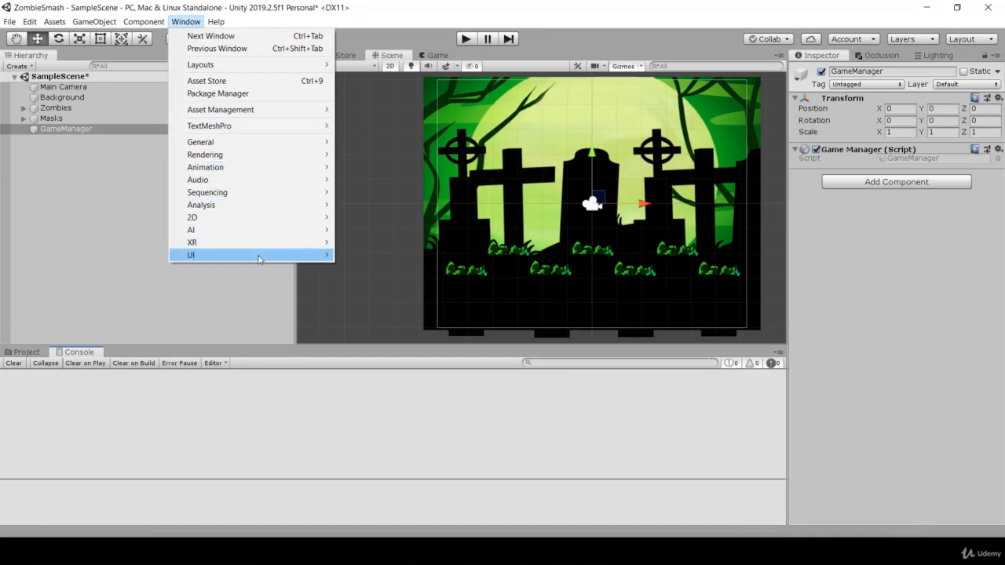
{"action": "mouse_move", "coordinate": [260, 260]}
{"action": "mouse_move", "coordinate": [224, 144]}
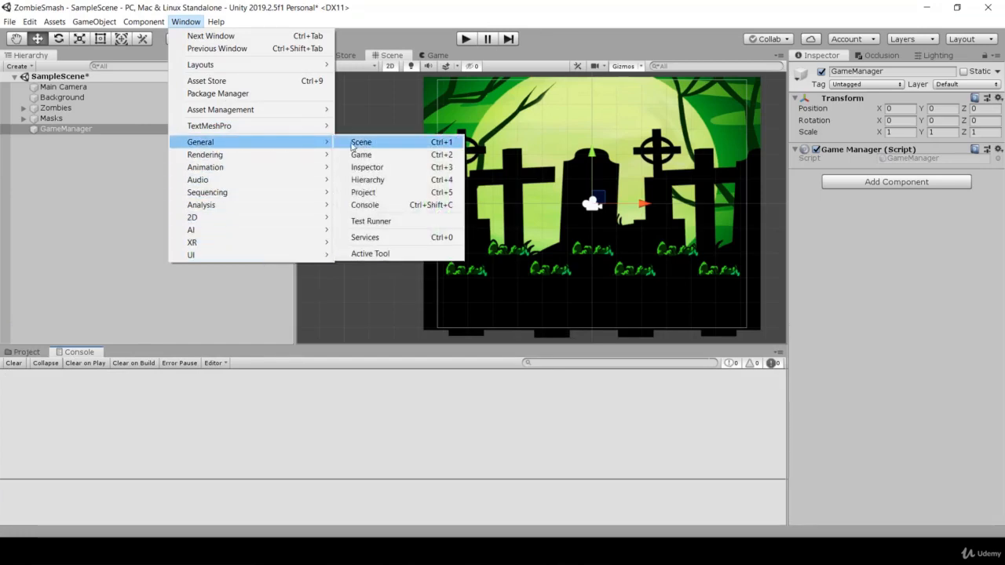
{"action": "left_click", "coordinate": [364, 205]}
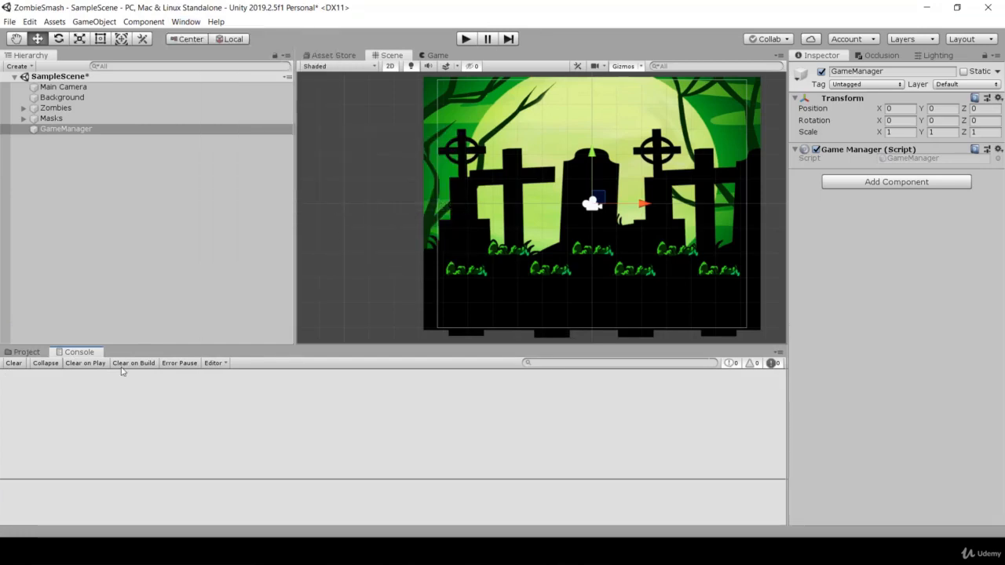
Show the project's script files again and switch to the GameManager script in Visual Studio.
{"action": "left_click", "coordinate": [28, 353]}
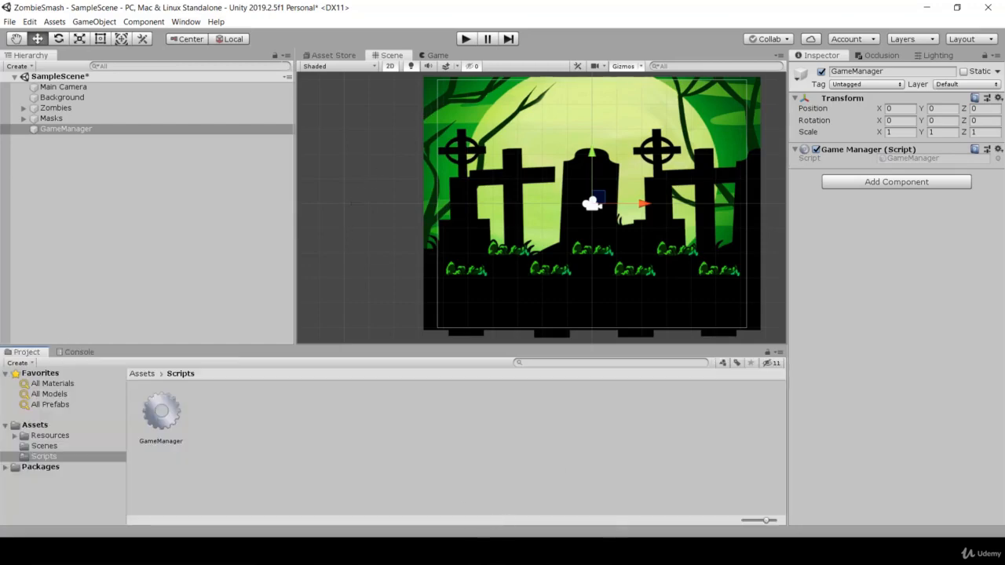
{"action": "left_click", "coordinate": [583, 522]}
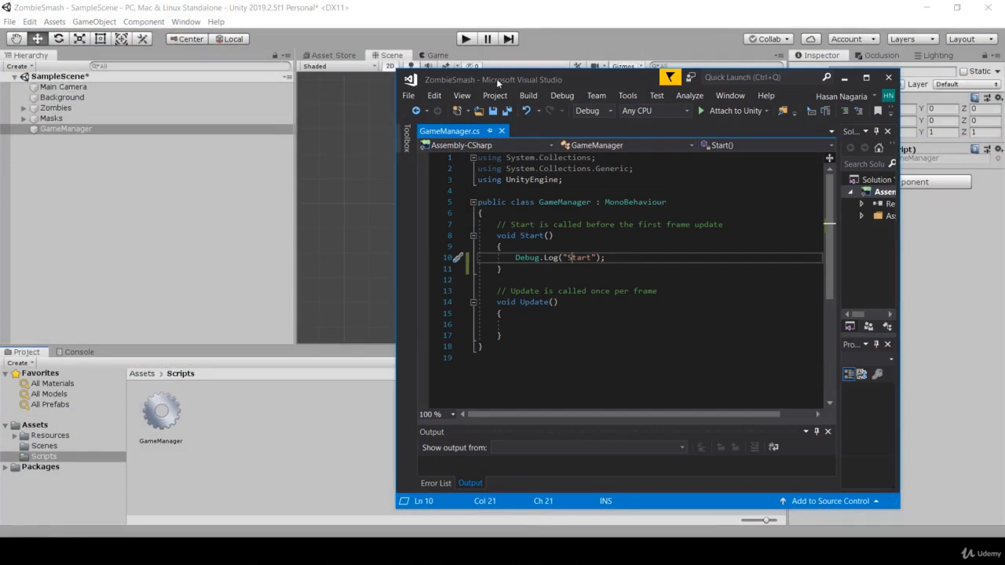
Move the Debug.Log line from Start into the Update method, change its message to "Update", and save the script.
{"action": "left_click_drag", "start_coordinate": [499, 75], "coordinate": [420, 19]}
{"action": "triple_click", "coordinate": [504, 198]}
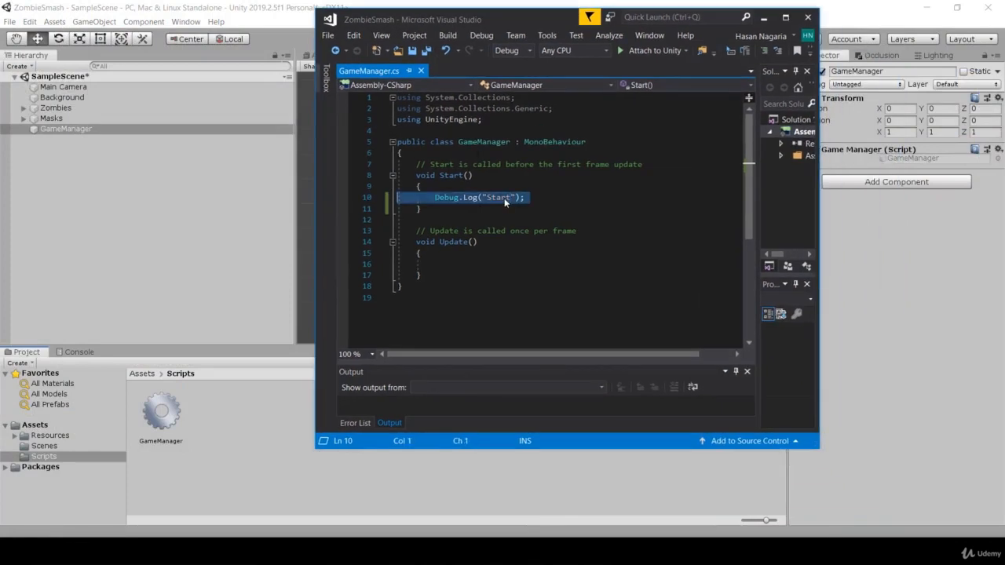
{"action": "key", "text": "ctrl+x"}
{"action": "left_click", "coordinate": [476, 244]}
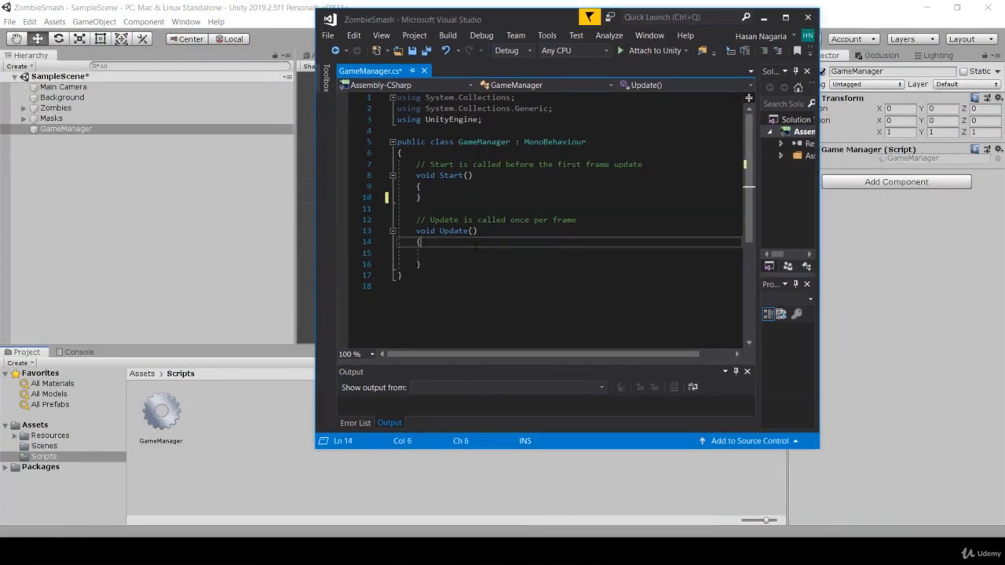
{"action": "left_click", "coordinate": [470, 253]}
{"action": "key", "text": "ctrl+v"}
{"action": "double_click", "coordinate": [498, 252]}
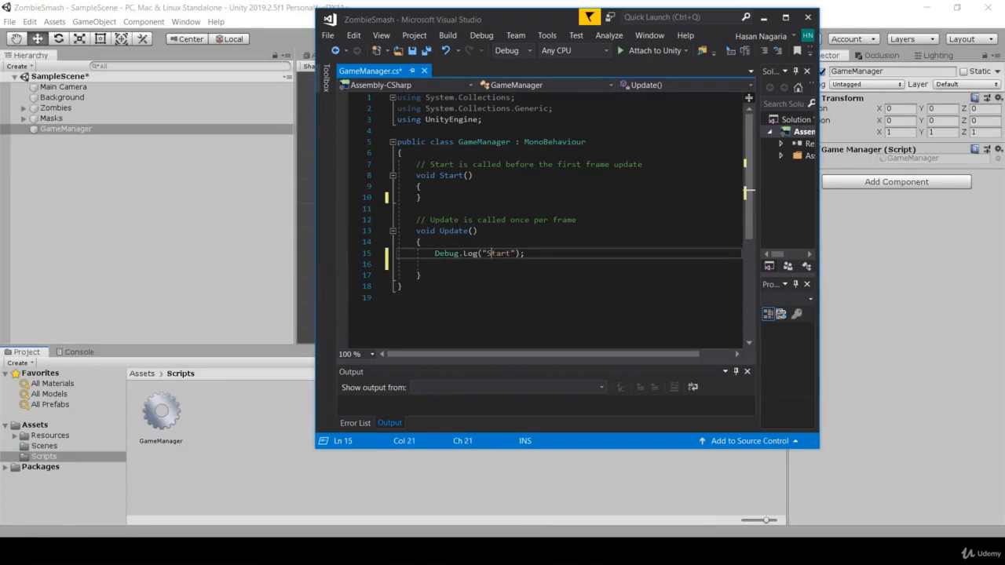
{"action": "type", "text": "Update"}
{"action": "key", "text": "ctrl+s"}
Play the scene in Unity to examine the Update method's log output in the Console, then stop play mode and clear the log.
{"action": "left_click", "coordinate": [230, 6]}
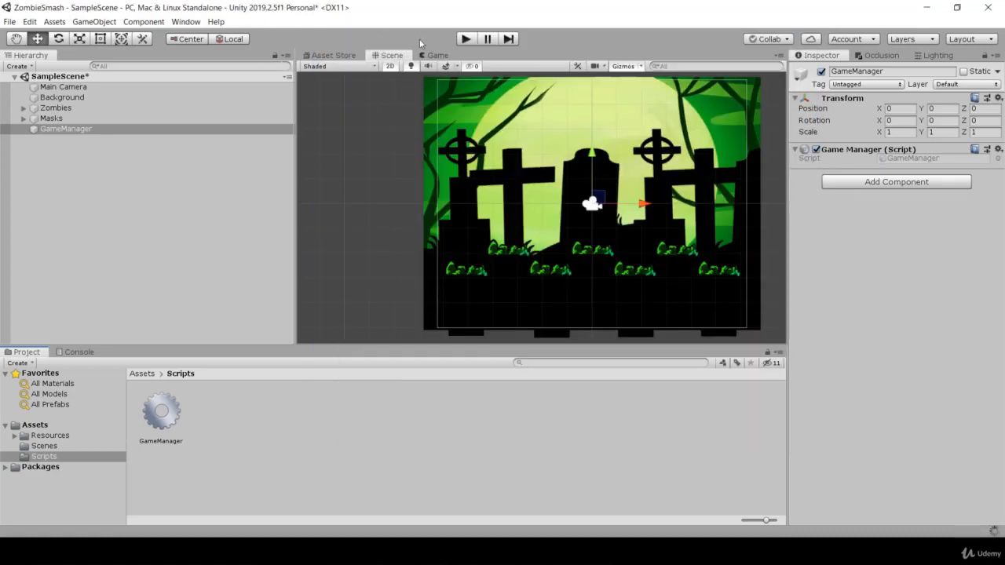
{"action": "left_click", "coordinate": [465, 40]}
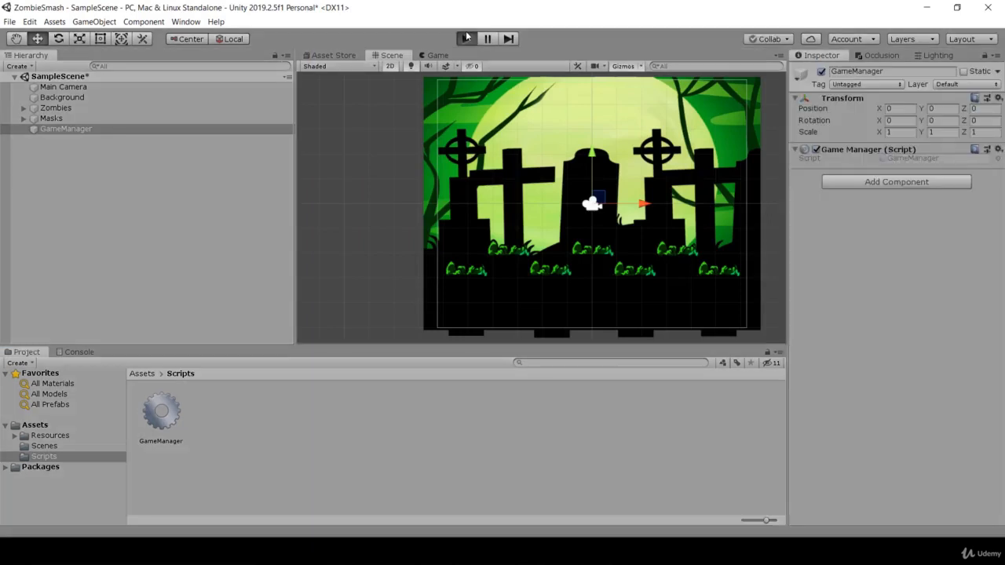
{"action": "left_click", "coordinate": [78, 351]}
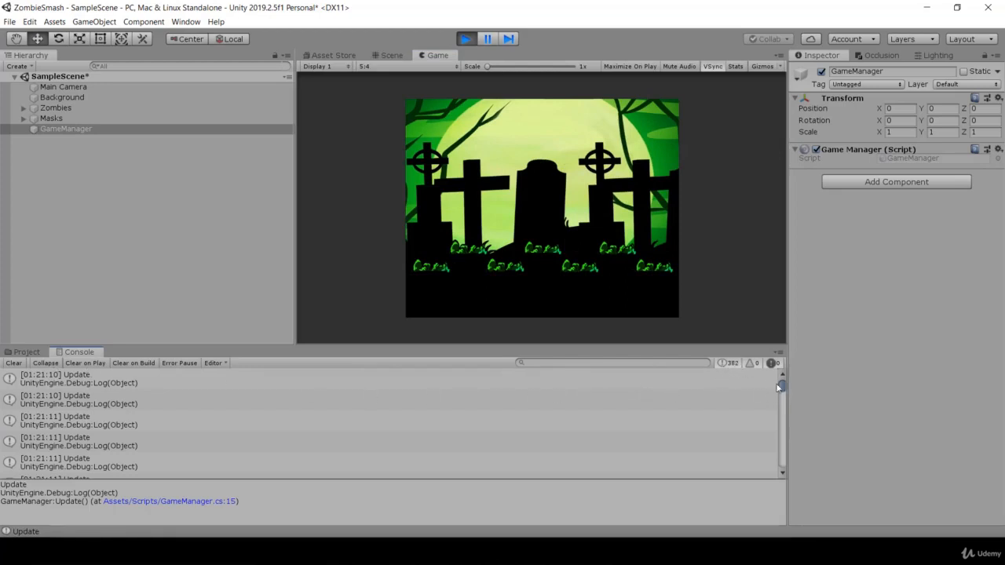
{"action": "left_click_drag", "start_coordinate": [784, 388], "coordinate": [775, 470]}
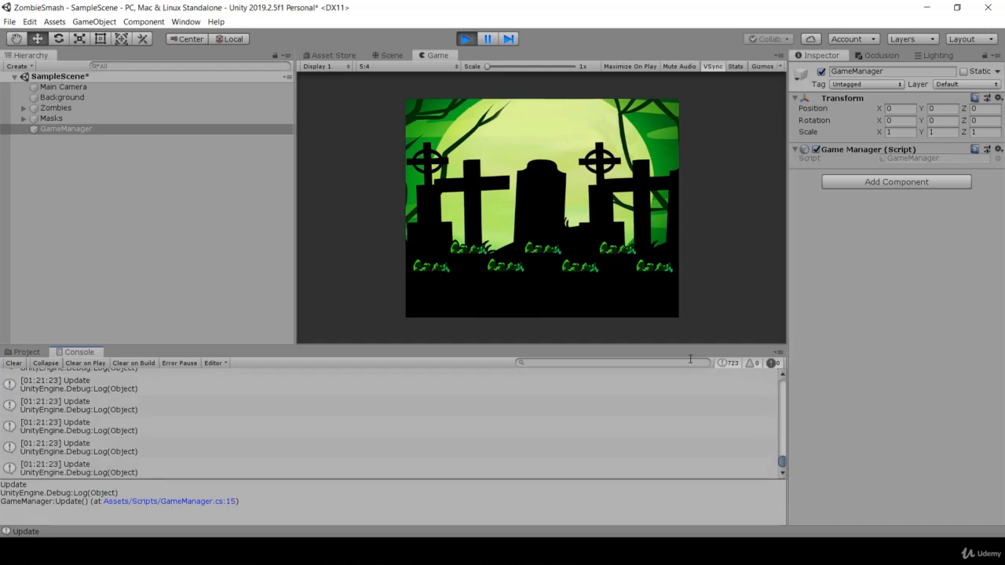
{"action": "left_click", "coordinate": [466, 39]}
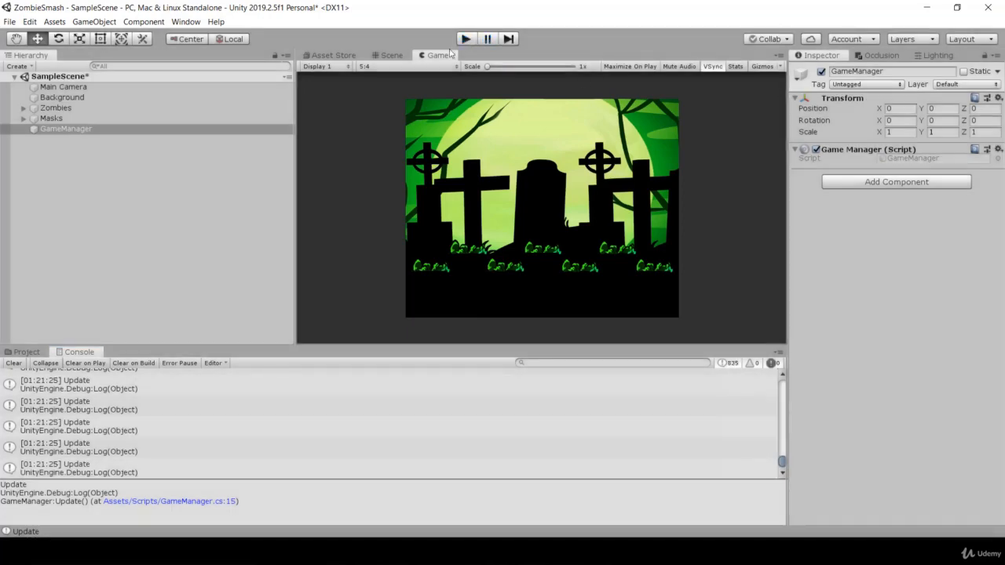
{"action": "left_click", "coordinate": [14, 363]}
Switch to Visual Studio, delete the Debug.Log line from the Update method, and maximize the code window.
{"action": "key", "text": "alt+Tab"}
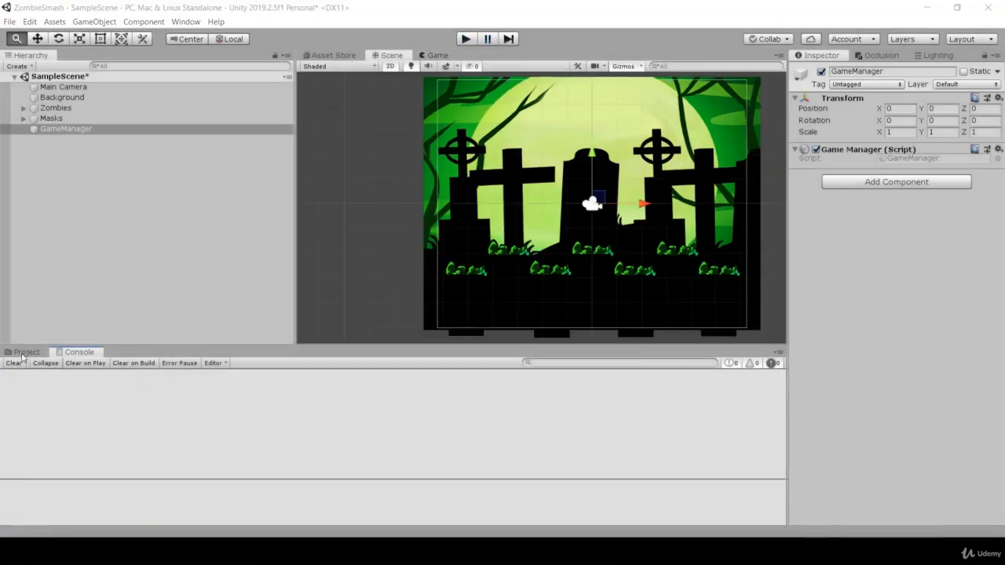
{"action": "triple_click", "coordinate": [464, 256]}
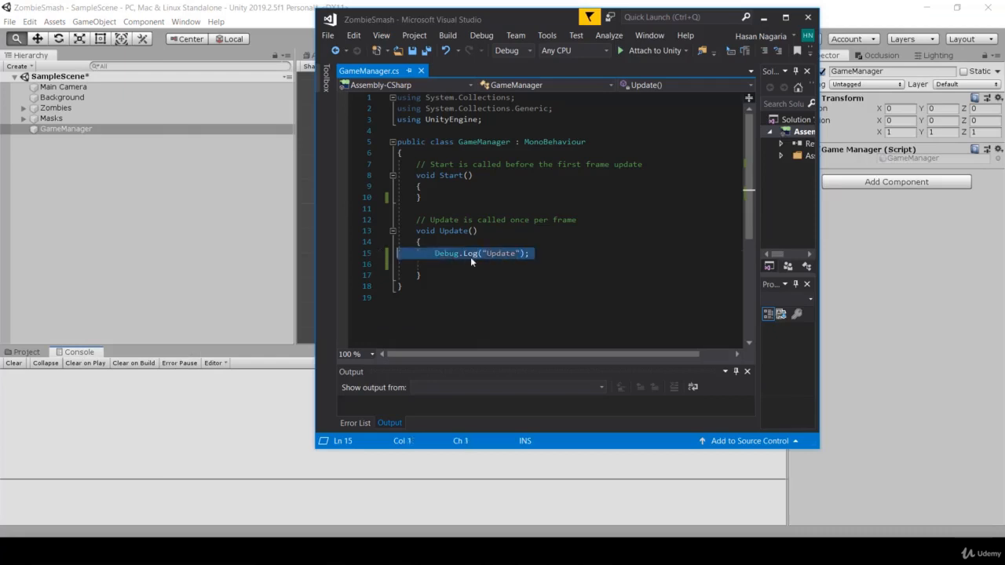
{"action": "key", "text": "Delete"}
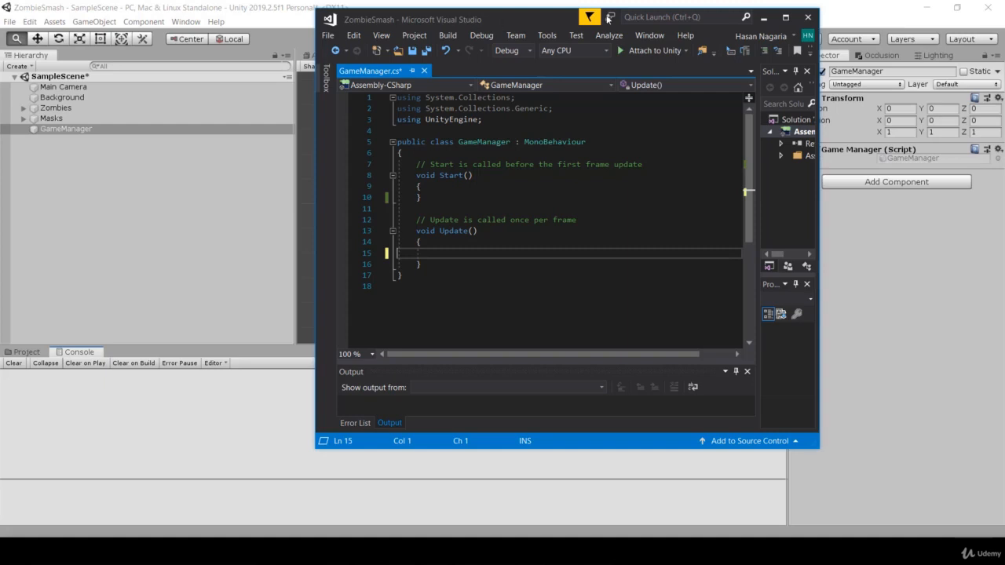
{"action": "left_click", "coordinate": [784, 18]}
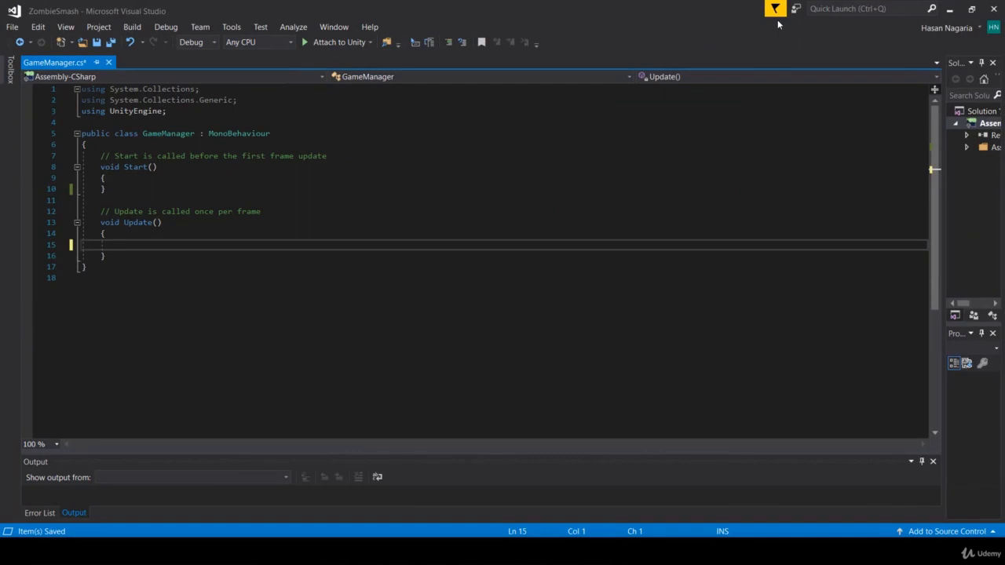
Declare a "public GameObject[] zombies;" field at the start of the GameManager class, above Start, and save the script.
{"action": "left_click", "coordinate": [101, 146]}
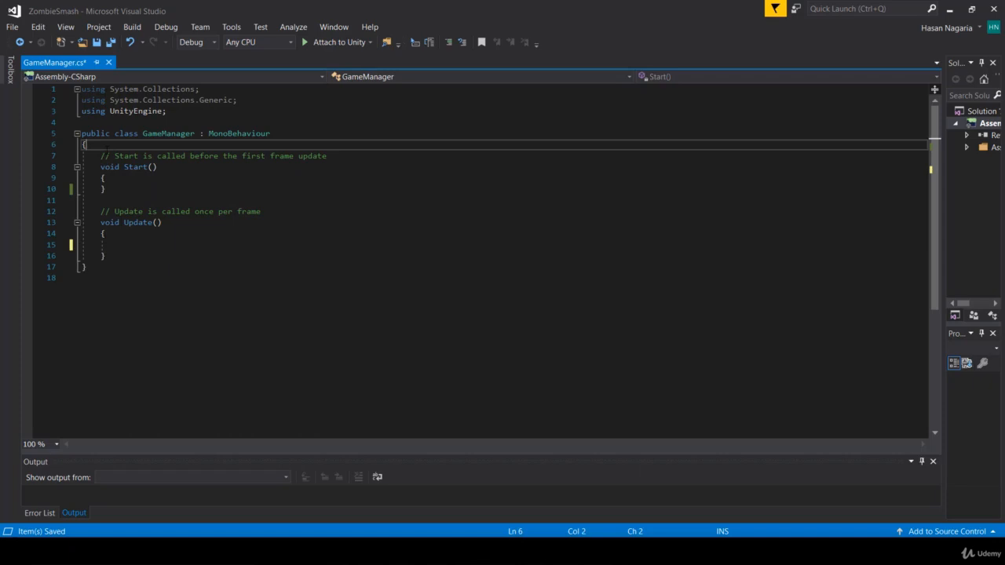
{"action": "key", "text": "Return"}
{"action": "key", "text": "Return"}
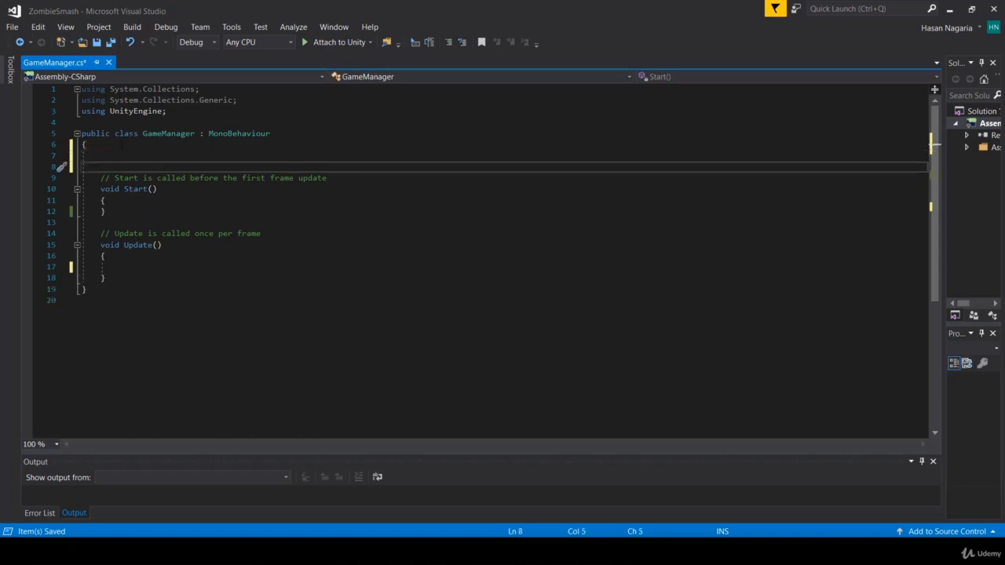
{"action": "key", "text": "Up"}
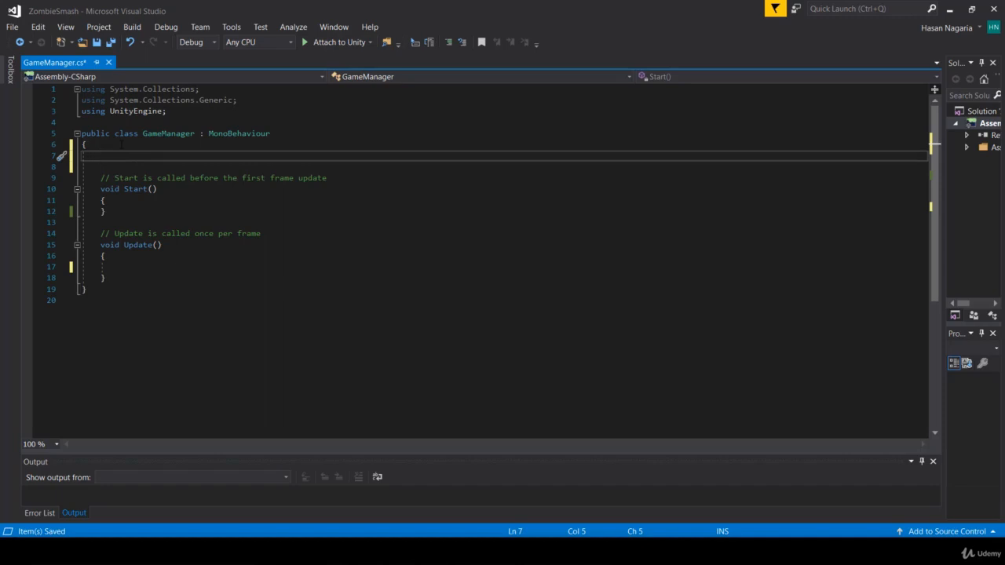
{"action": "type", "text": "public Ga"}
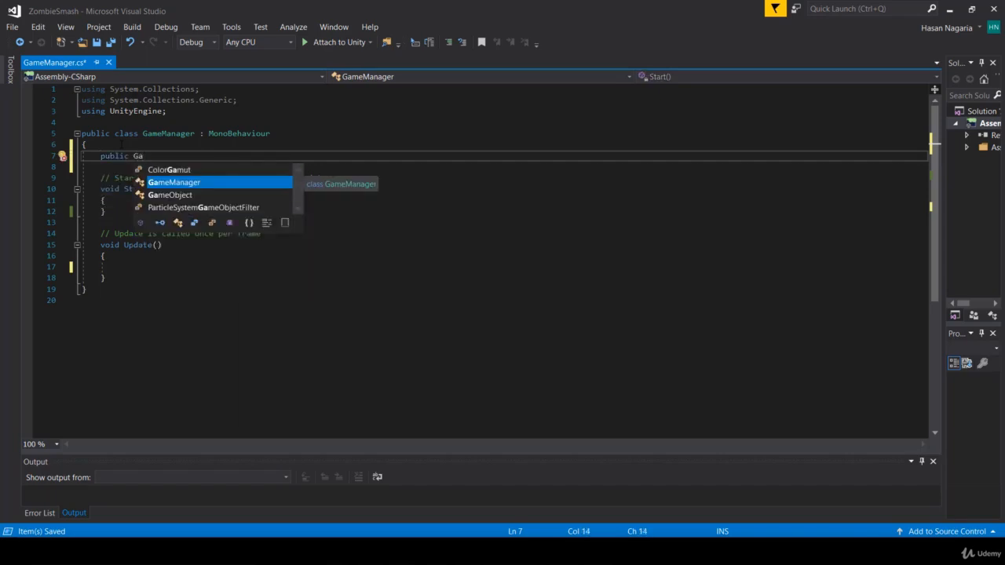
{"action": "key", "text": "Down"}
{"action": "key", "text": "Tab"}
{"action": "type", "text": "[]"}
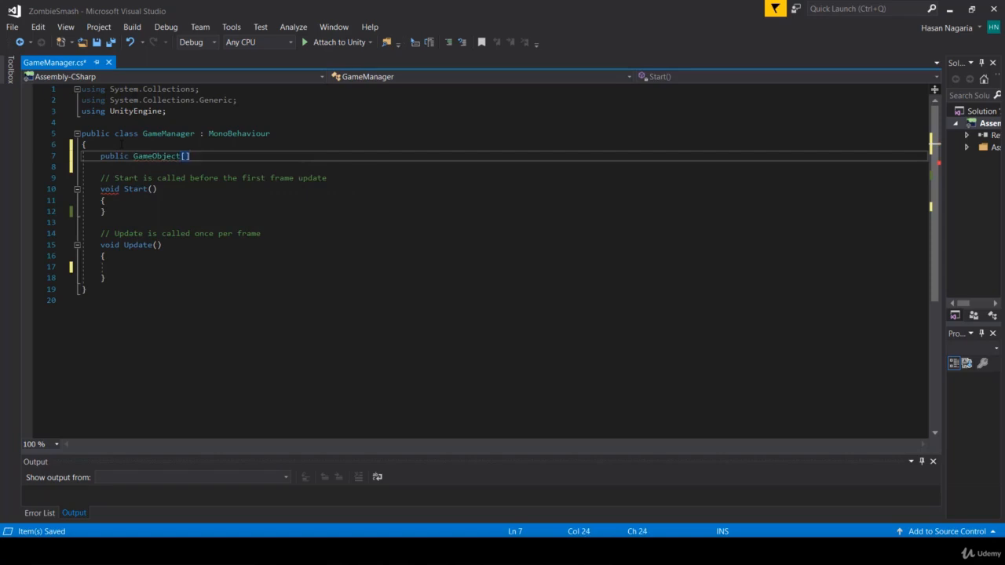
{"action": "type", "text": " zombies;"}
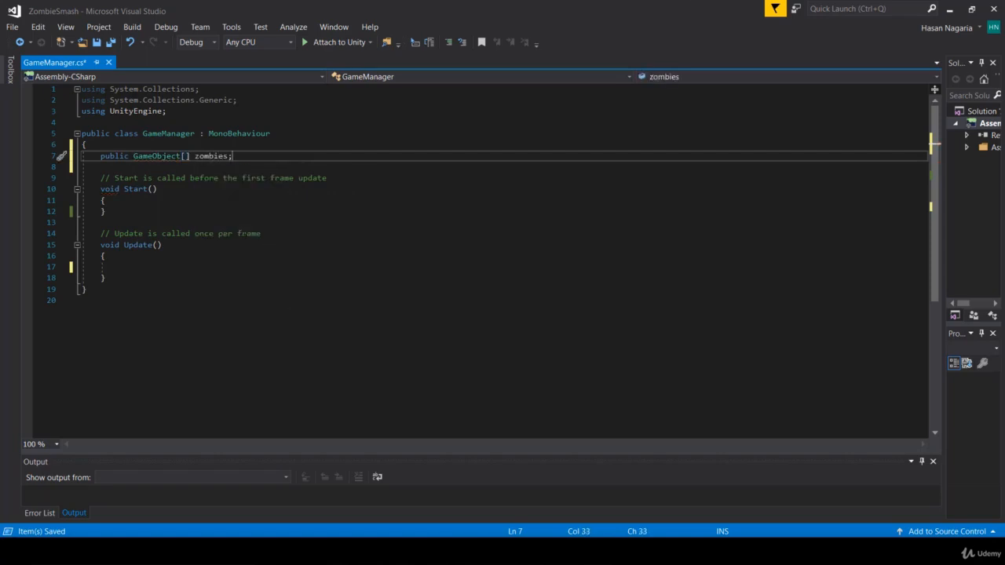
{"action": "left_click", "coordinate": [204, 212]}
{"action": "left_click", "coordinate": [121, 155]}
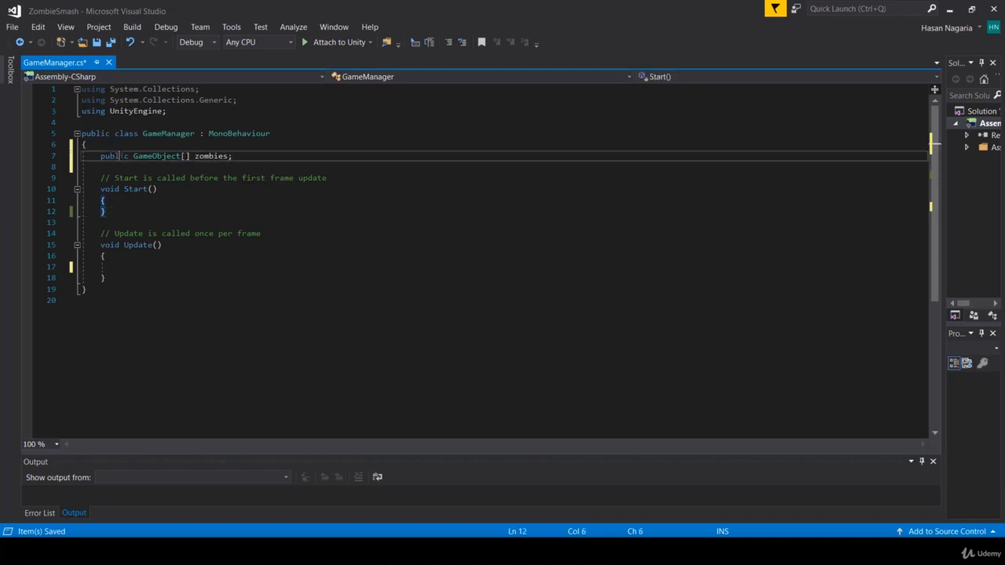
{"action": "left_click", "coordinate": [153, 156]}
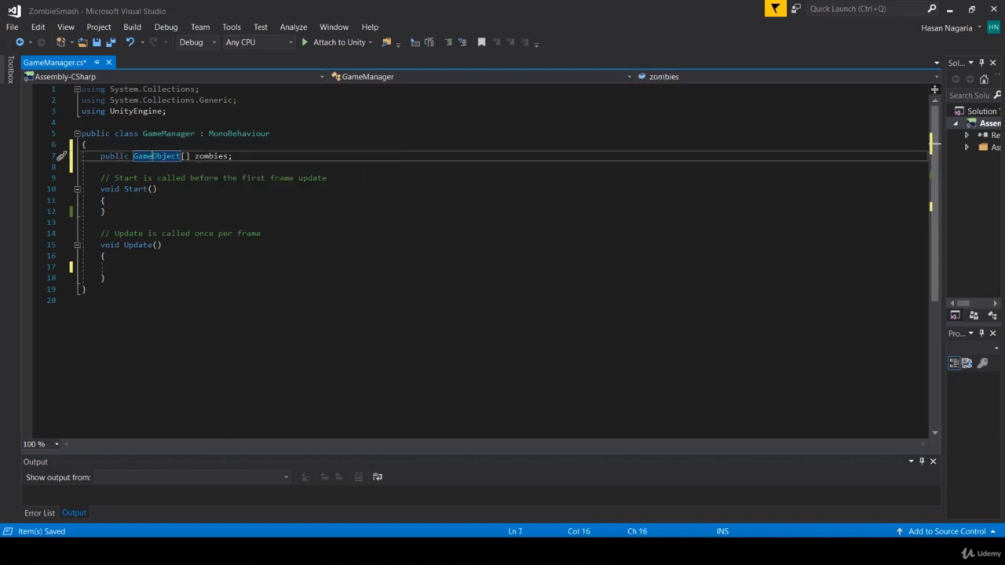
{"action": "left_click", "coordinate": [242, 220]}
{"action": "key", "text": "ctrl+s"}
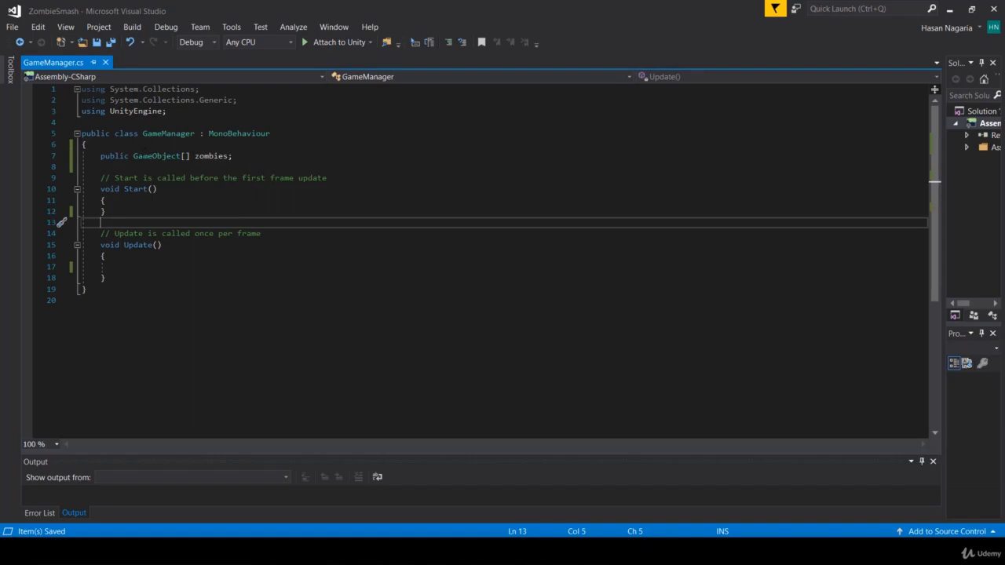
Switch back to Unity, select the GameManager object, and set its Zombies array size to 5.
{"action": "left_click_drag", "start_coordinate": [202, 11], "coordinate": [477, 97]}
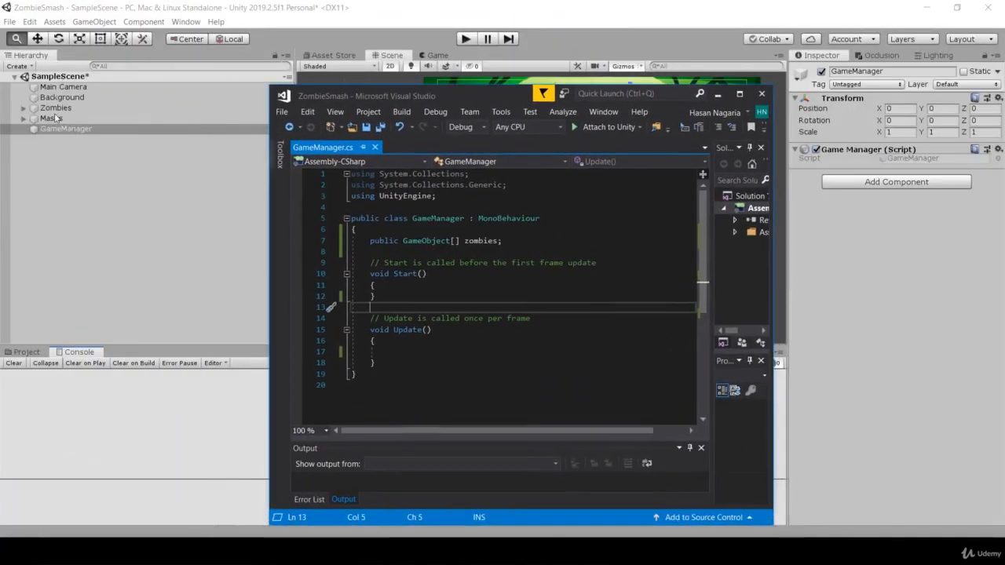
{"action": "left_click", "coordinate": [57, 117]}
{"action": "left_click", "coordinate": [58, 130]}
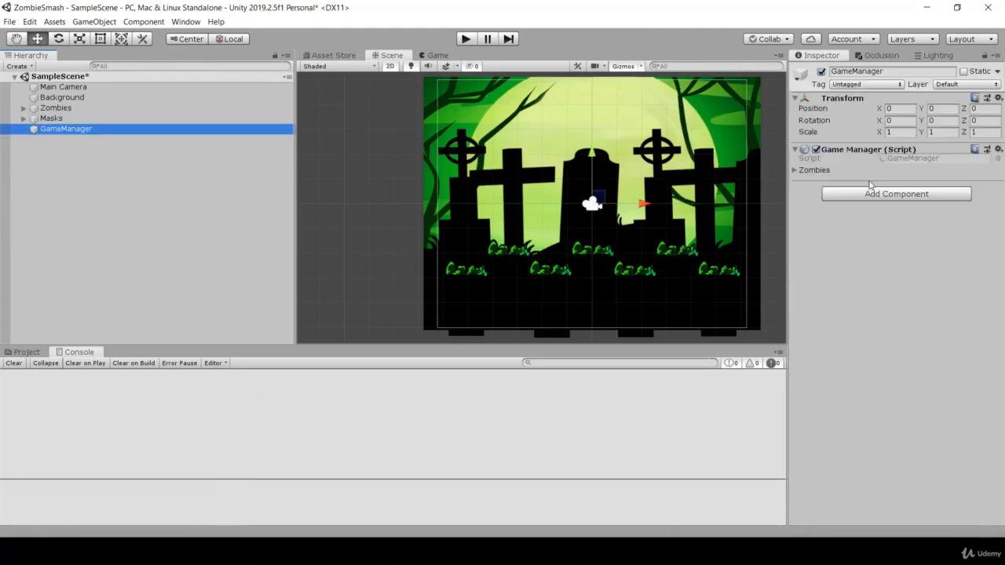
{"action": "left_click", "coordinate": [811, 170]}
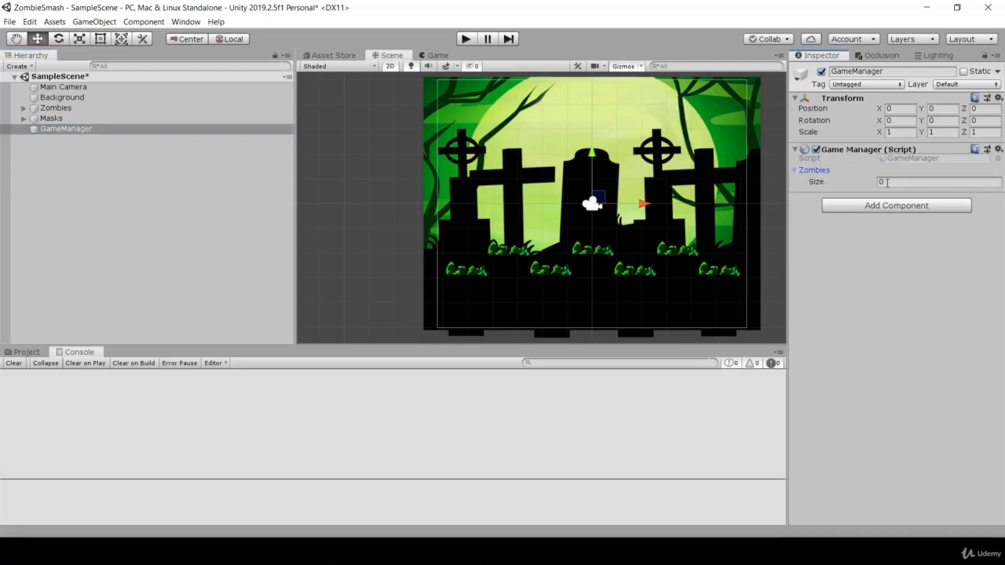
{"action": "left_click", "coordinate": [886, 183]}
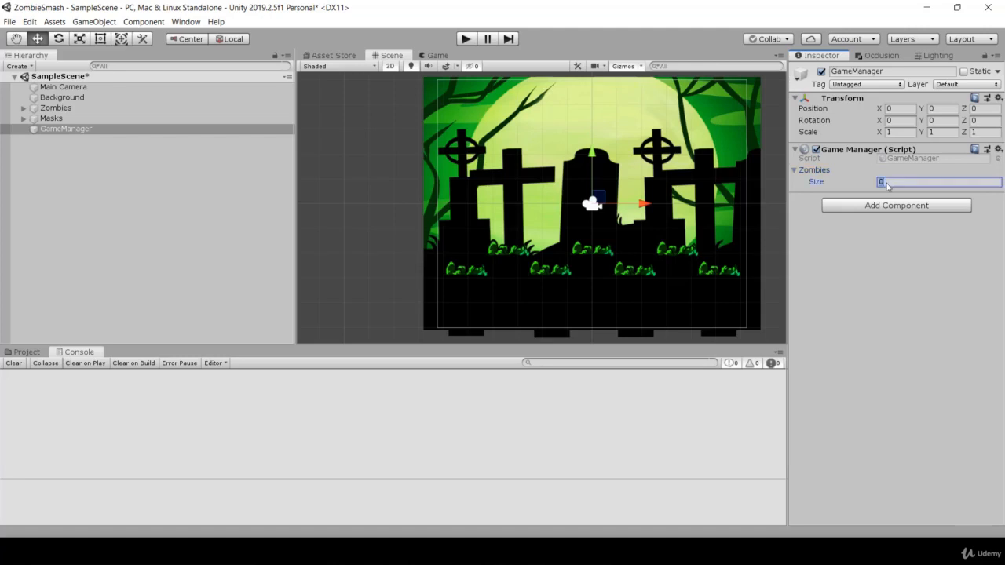
{"action": "key", "text": "Return"}
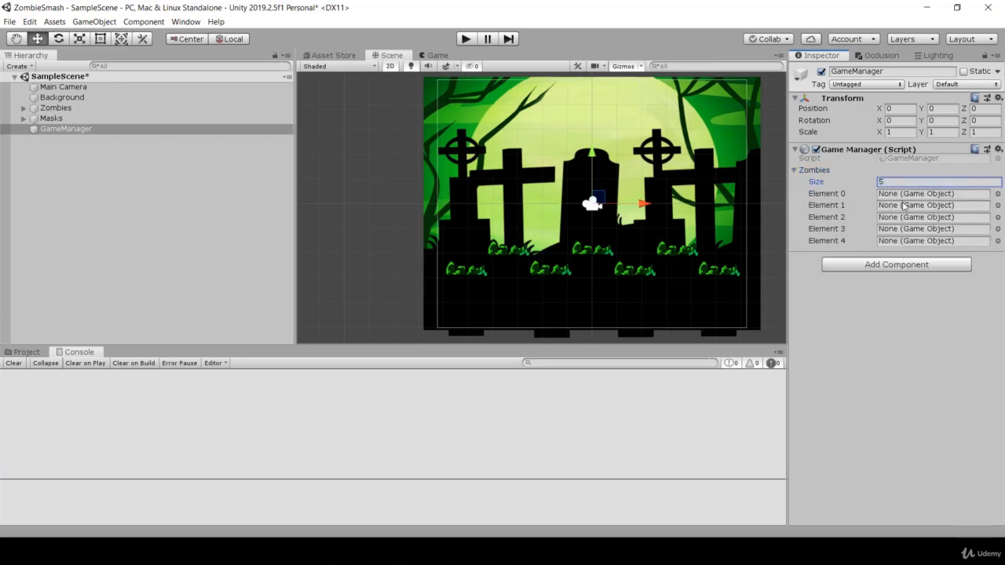
Set the Zombies array size to 50 on the Game Manager component and look through its element slots.
{"action": "left_click", "coordinate": [887, 181]}
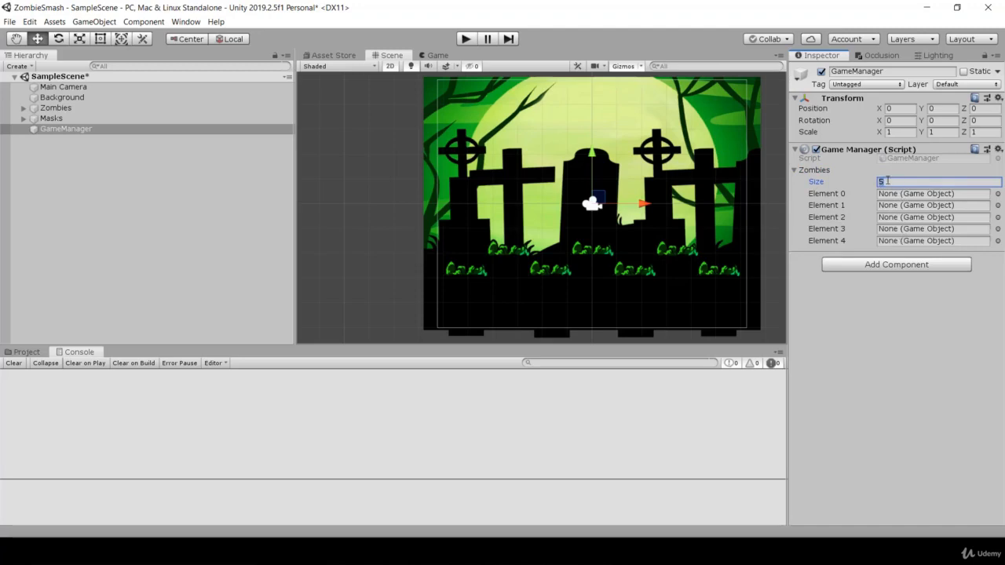
{"action": "type", "text": "50"}
{"action": "key", "text": "Return"}
{"action": "scroll", "coordinate": [890, 366], "scroll_direction": "down", "scroll_amount": 7}
{"action": "scroll", "coordinate": [890, 369], "scroll_direction": "up", "scroll_amount": 7}
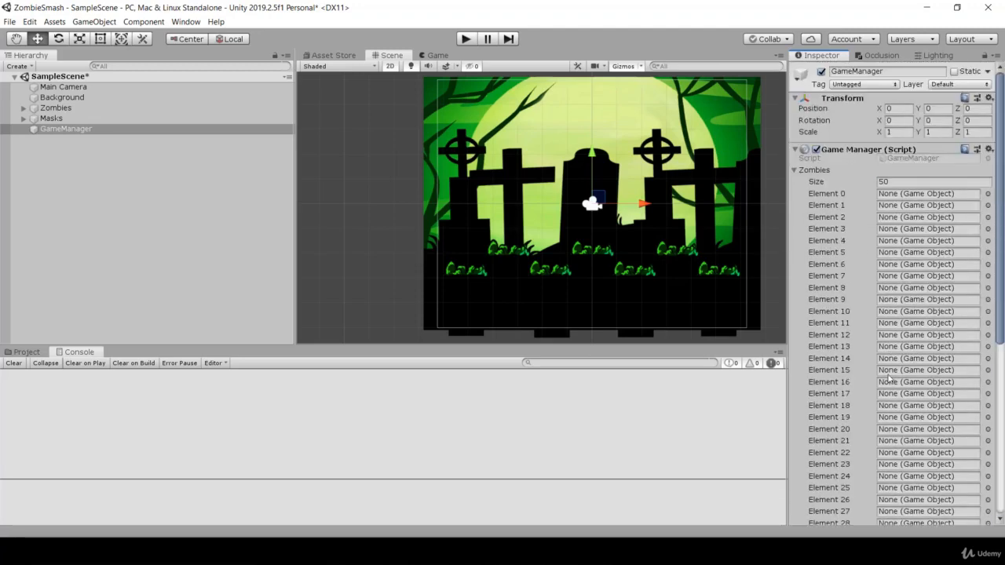
Change the zombies array's access modifier to private in Visual Studio, save the script, and check the Game Manager component in Unity.
{"action": "key", "text": "alt+Tab"}
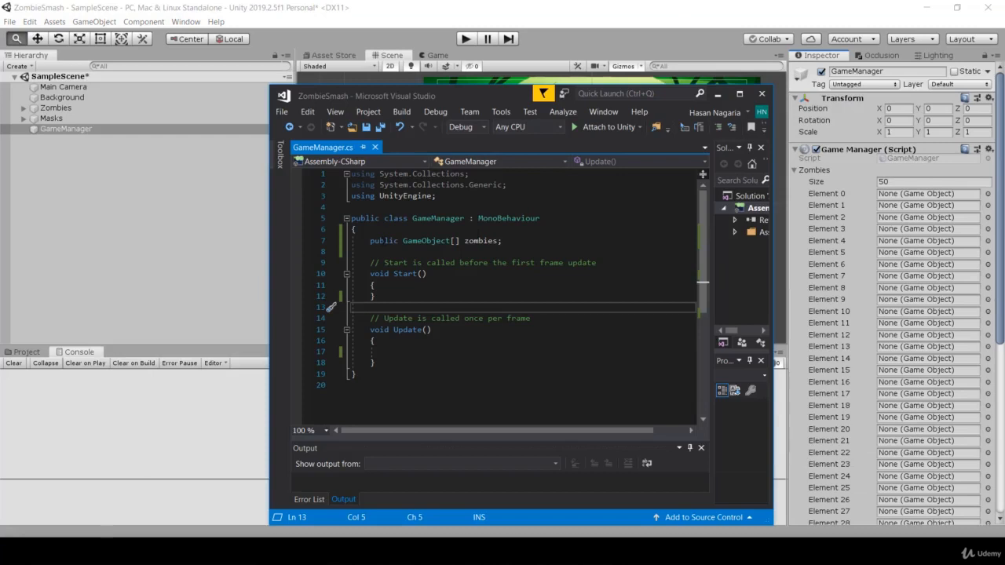
{"action": "double_click", "coordinate": [383, 241]}
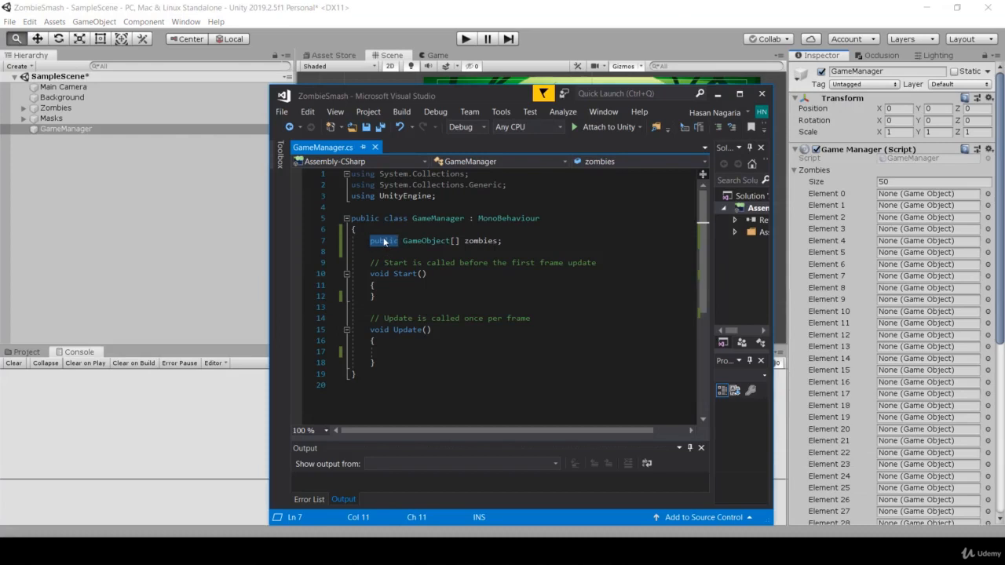
{"action": "type", "text": "private"}
{"action": "key", "text": "ctrl+s"}
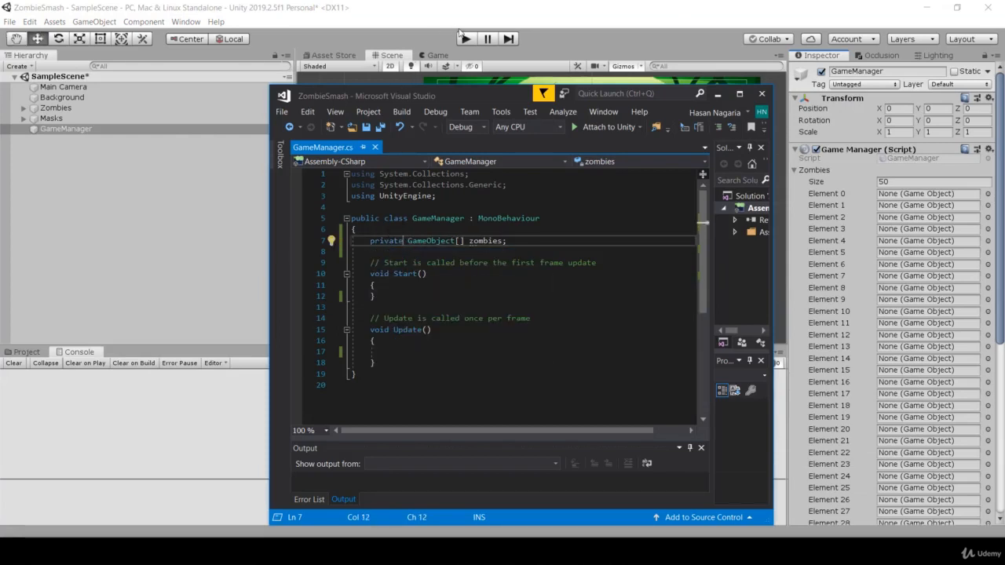
{"action": "left_click", "coordinate": [424, 31]}
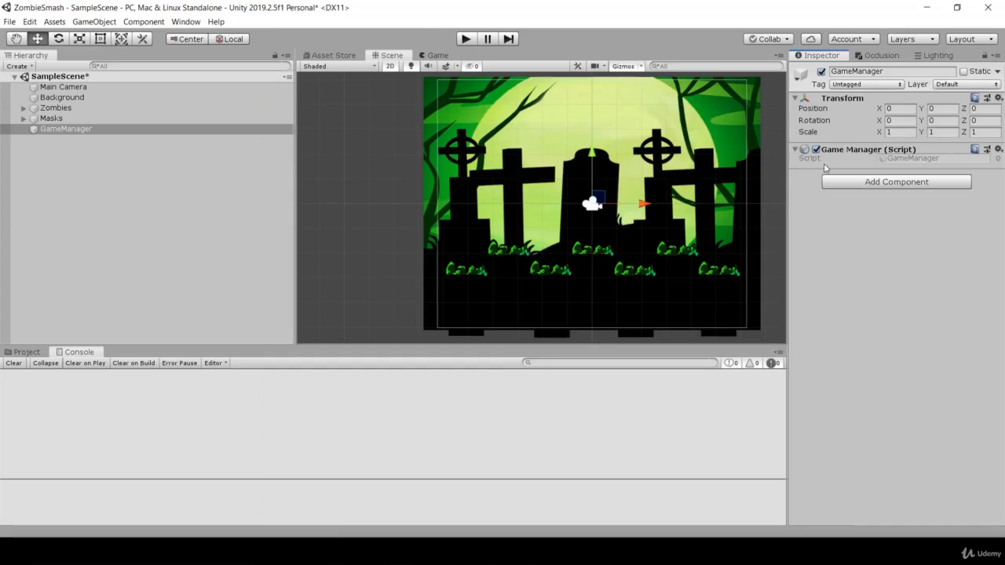
Return to Visual Studio and set the zombies array's access modifier back to public.
{"action": "key", "text": "alt+Tab"}
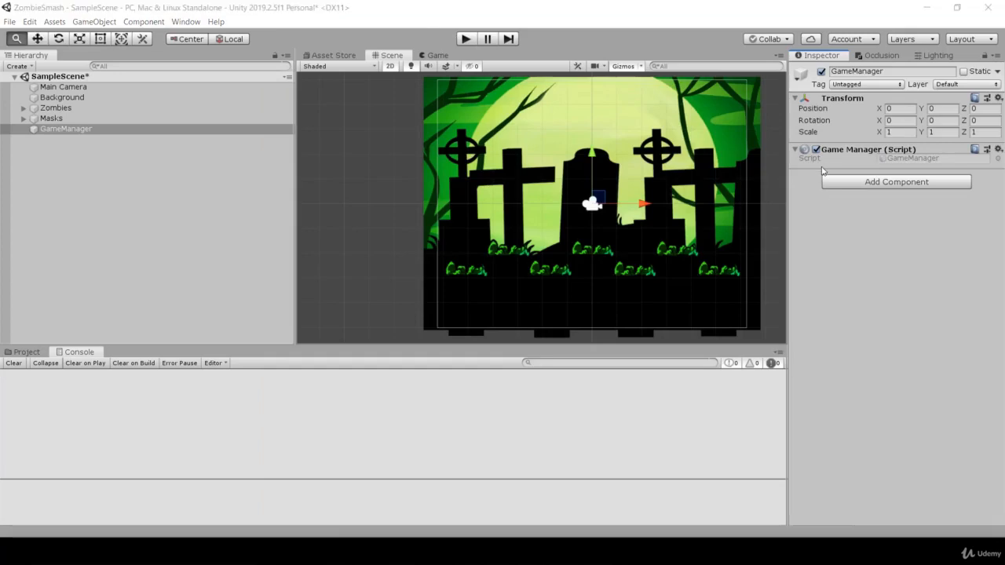
{"action": "double_click", "coordinate": [387, 241]}
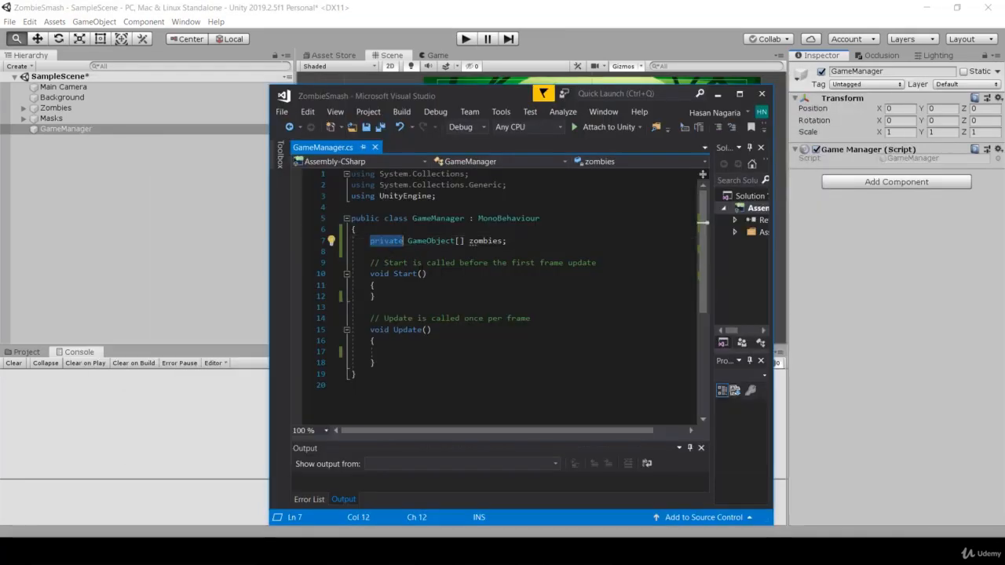
{"action": "type", "text": "public"}
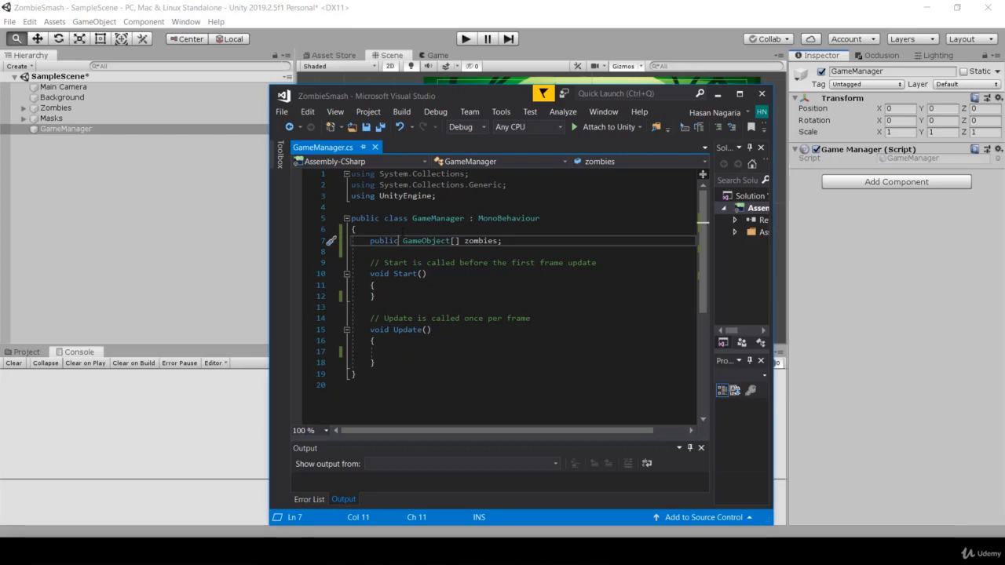
Switch to Unity and set the Zombies array size to 7 on the Game Manager component.
{"action": "left_click", "coordinate": [322, 24]}
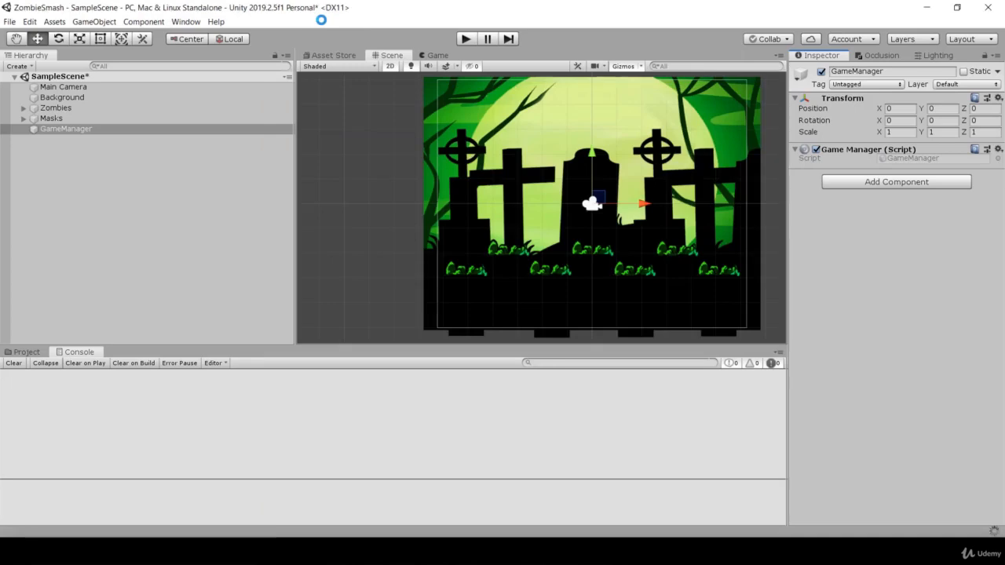
{"action": "key", "text": "alt+Tab"}
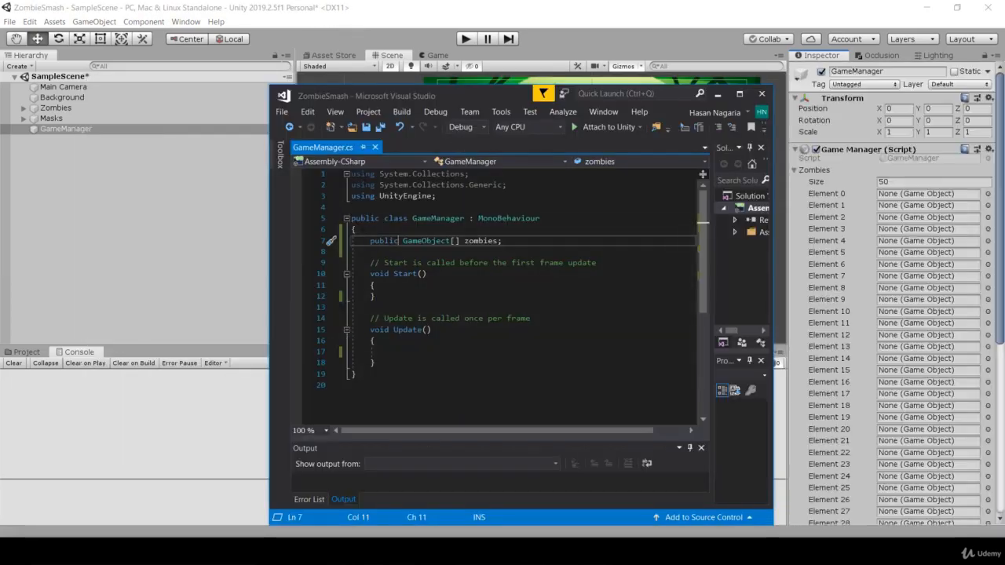
{"action": "left_click", "coordinate": [226, 125]}
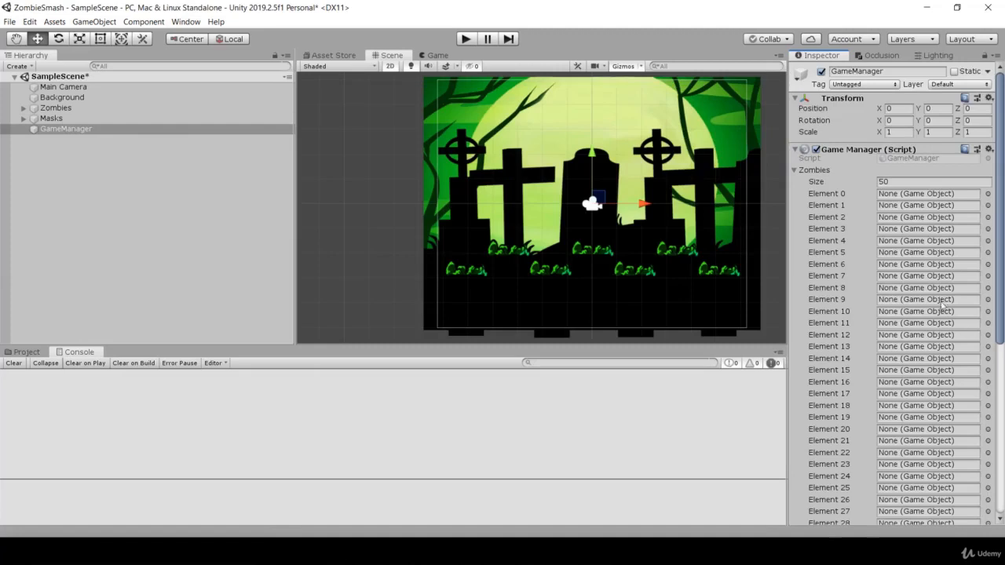
{"action": "left_click", "coordinate": [893, 183]}
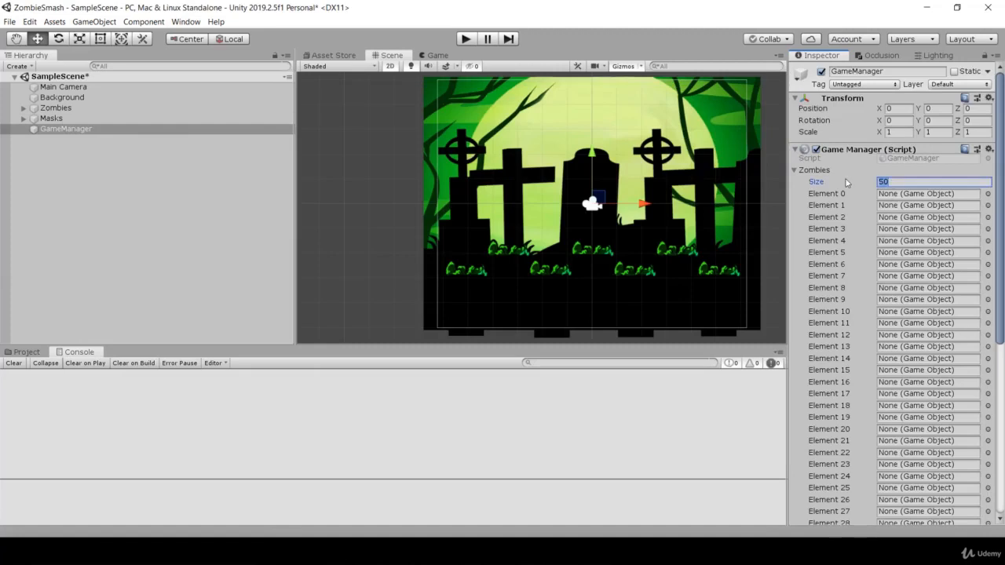
{"action": "type", "text": "7"}
{"action": "key", "text": "Return"}
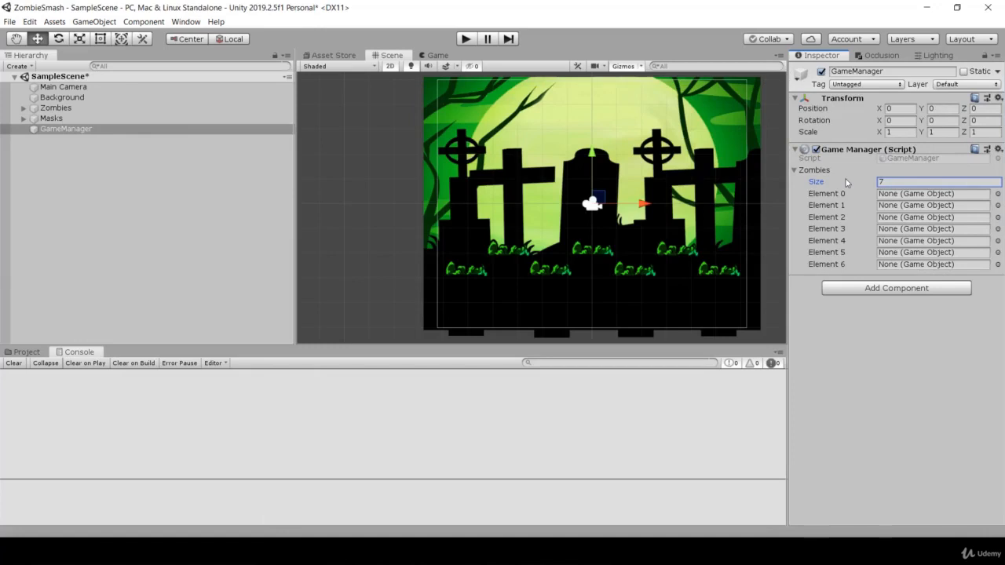
Expand the Zombies group and try to assign its first three zombies individually to Elements 0, 1 and 2 of the Zombies array.
{"action": "left_click", "coordinate": [24, 109]}
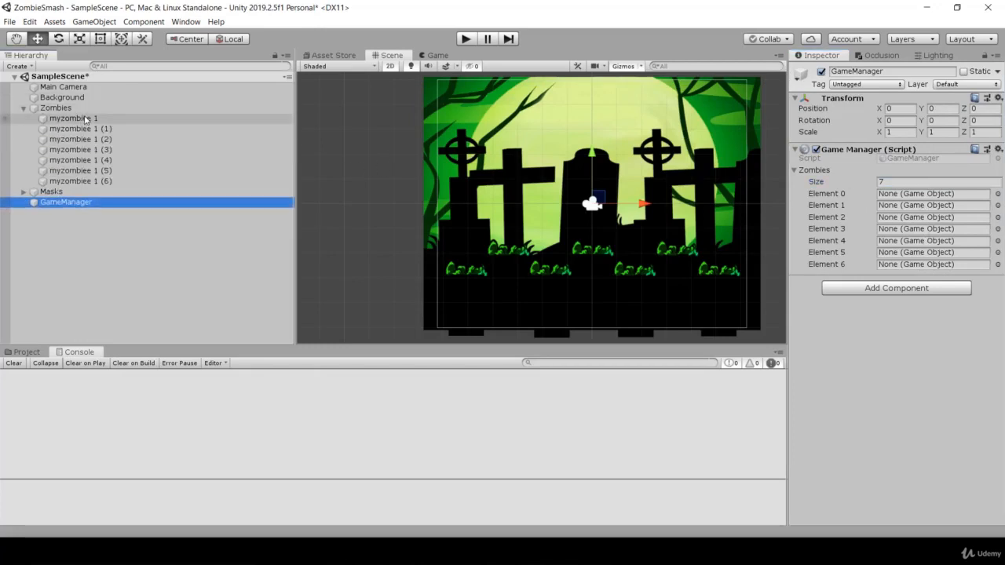
{"action": "left_click_drag", "start_coordinate": [85, 119], "coordinate": [902, 194]}
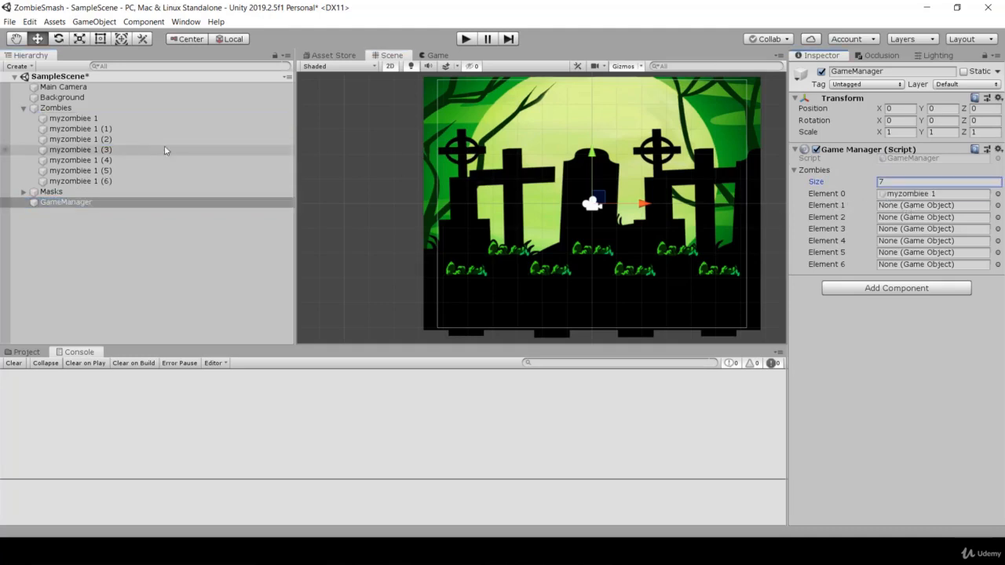
{"action": "left_click_drag", "start_coordinate": [78, 129], "coordinate": [843, 206]}
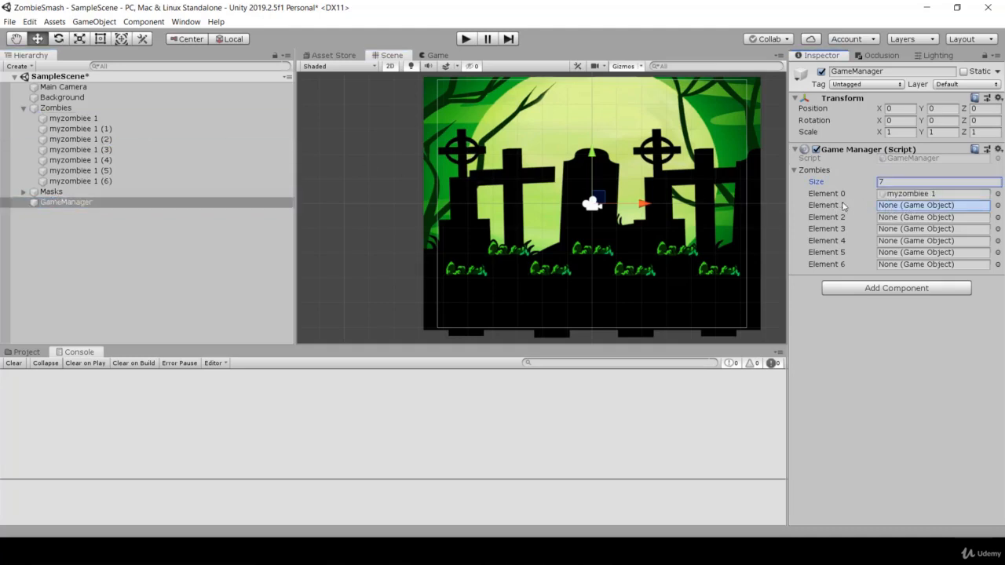
{"action": "left_click_drag", "start_coordinate": [96, 141], "coordinate": [903, 219]}
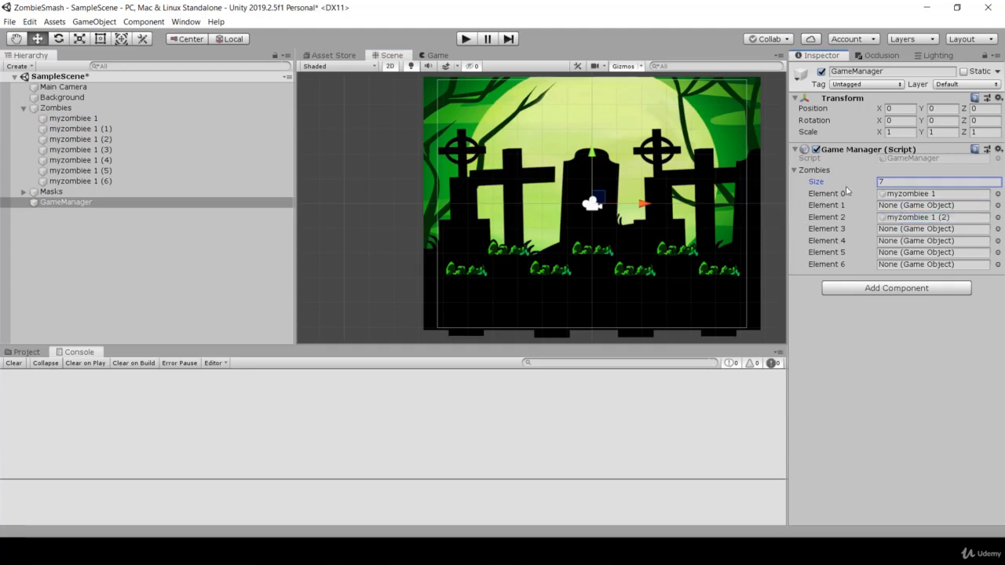
Empty the Zombies array on the Game Manager component by setting its size to 0.
{"action": "left_click_drag", "start_coordinate": [899, 182], "coordinate": [849, 181]}
{"action": "type", "text": "0"}
{"action": "key", "text": "Return"}
Add myzombiee 1, myzombiee 1 (1), myzombiee 1 (2) and myzombiee 1 (3) in order to the Zombies array.
{"action": "left_click_drag", "start_coordinate": [105, 124], "coordinate": [812, 176]}
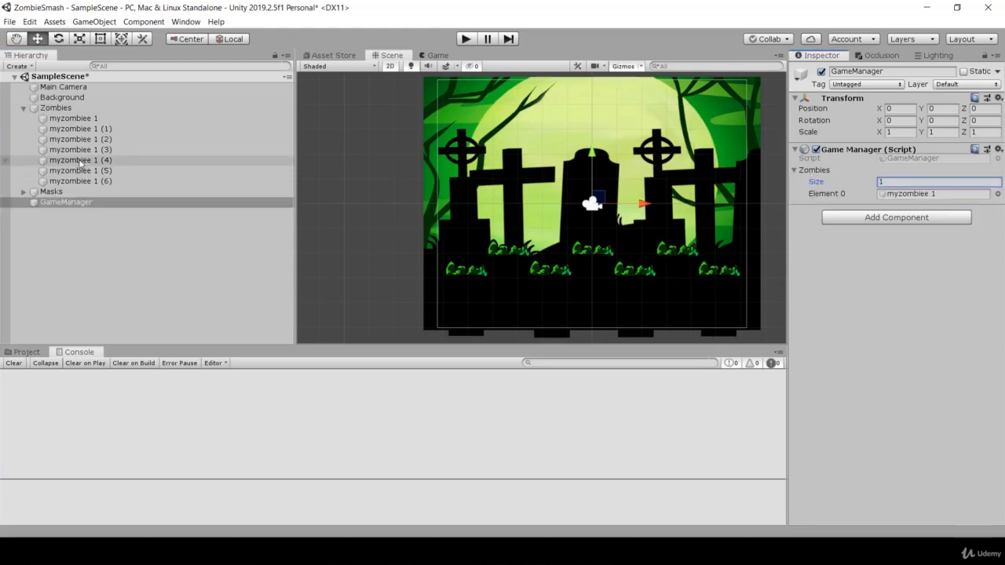
{"action": "left_click_drag", "start_coordinate": [118, 129], "coordinate": [817, 175]}
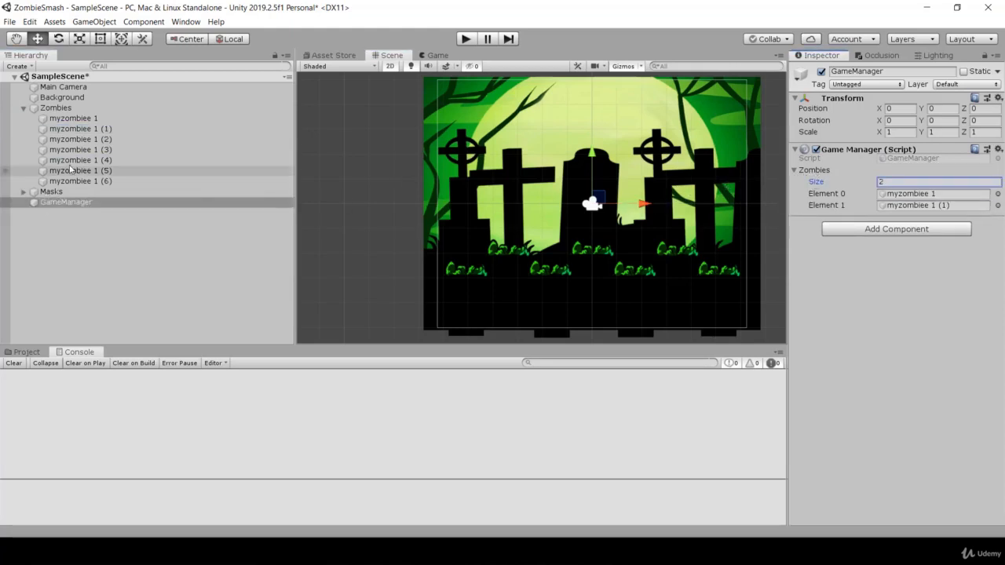
{"action": "left_click_drag", "start_coordinate": [118, 139], "coordinate": [813, 179]}
{"action": "left_click_drag", "start_coordinate": [79, 149], "coordinate": [816, 179]}
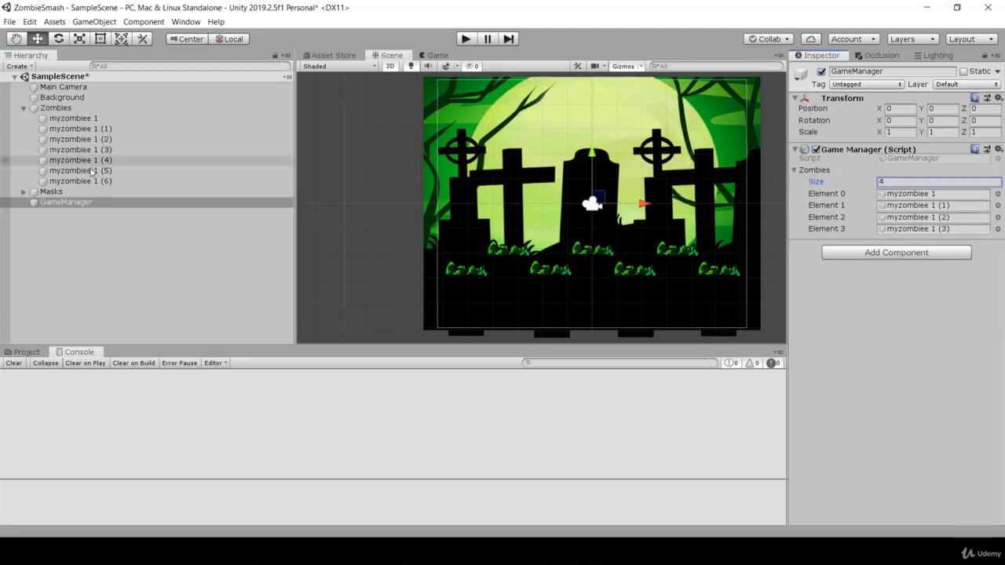
{"action": "mouse_move", "coordinate": [91, 173]}
{"action": "left_mouse_down"}
{"action": "mouse_move", "coordinate": [503, 192]}
{"action": "mouse_move", "coordinate": [245, 210]}
{"action": "mouse_move", "coordinate": [102, 170]}
{"action": "left_mouse_up"}
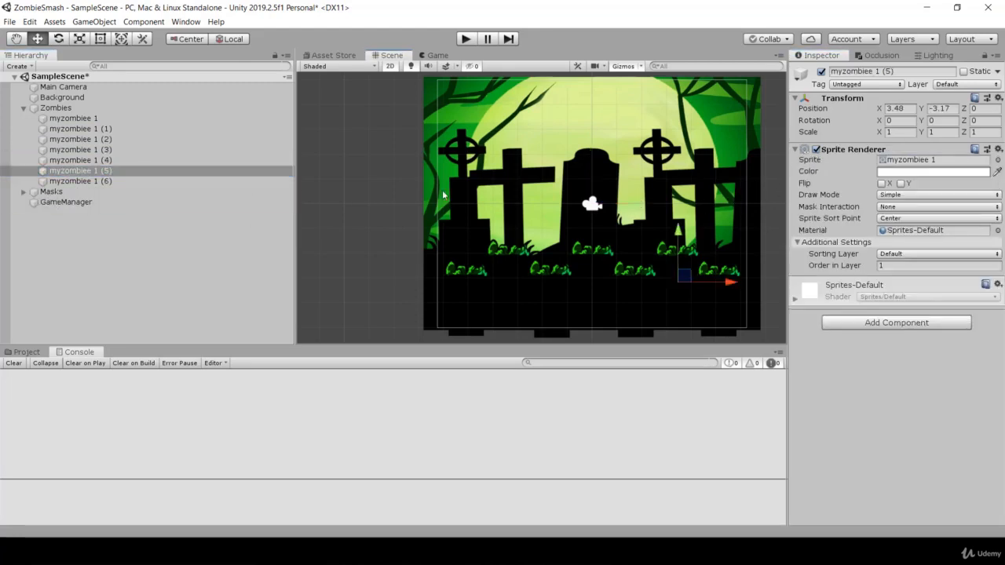
{"action": "left_click", "coordinate": [83, 170]}
{"action": "left_click", "coordinate": [75, 160]}
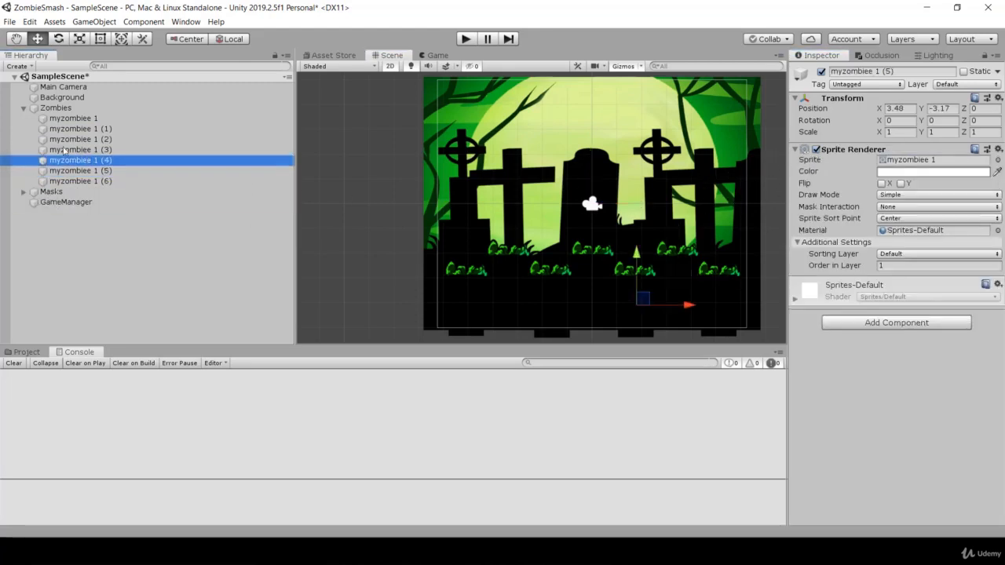
{"action": "left_click", "coordinate": [61, 203]}
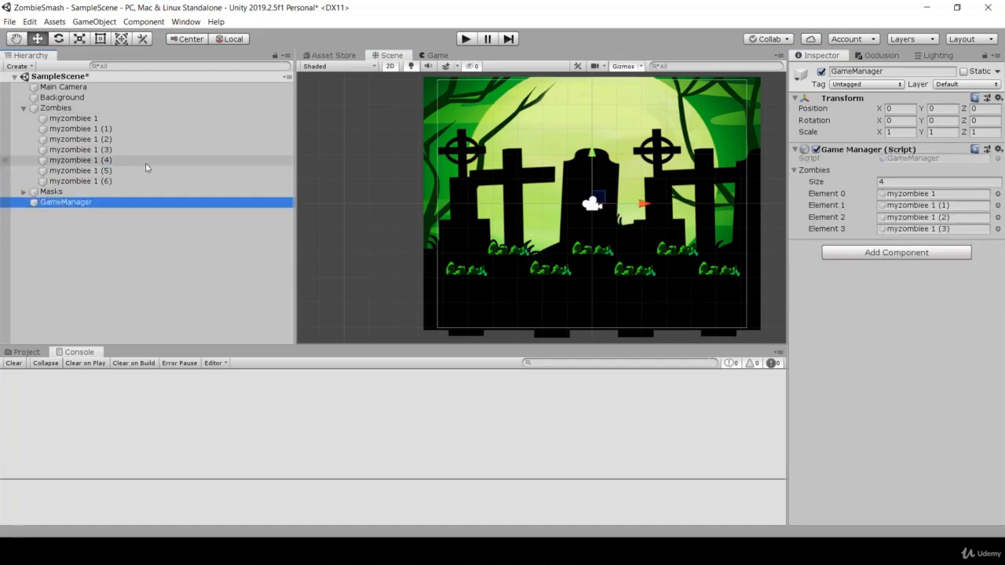
Append myzombiee 1 (4), myzombiee 1 (5) and myzombiee 1 (6) to the GameManager's Zombies array.
{"action": "left_click_drag", "start_coordinate": [677, 217], "coordinate": [807, 173]}
{"action": "left_click_drag", "start_coordinate": [58, 174], "coordinate": [810, 179]}
{"action": "left_click_drag", "start_coordinate": [51, 181], "coordinate": [808, 179]}
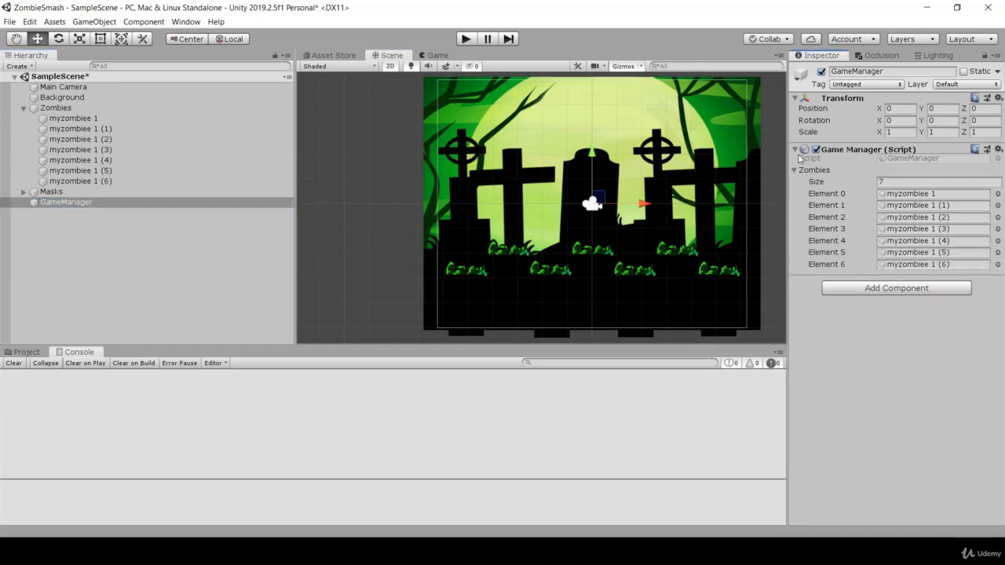
{"action": "left_click", "coordinate": [887, 181]}
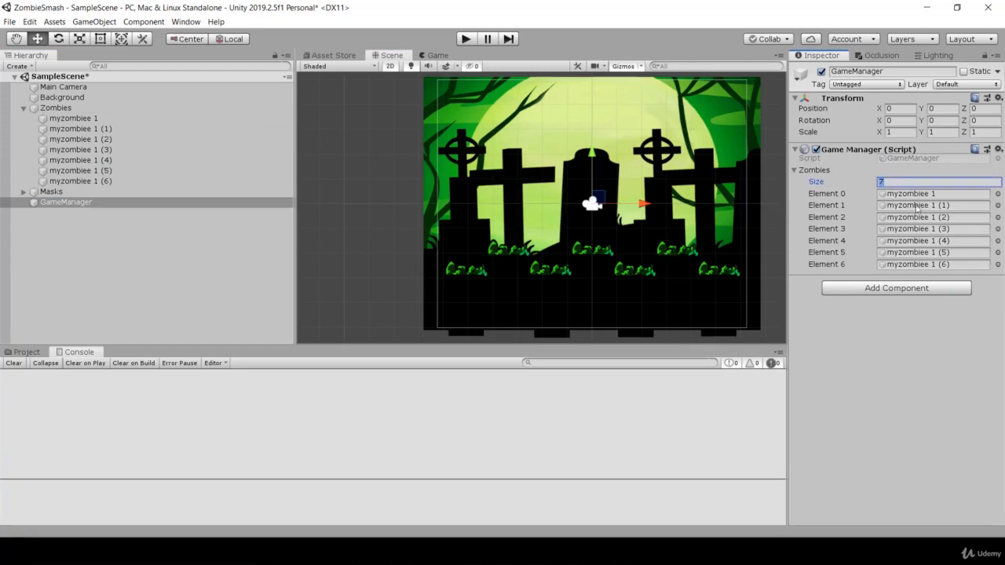
Switch to Visual Studio and write the expression zombies[0]; inside the Start method.
{"action": "key", "text": "alt+Tab"}
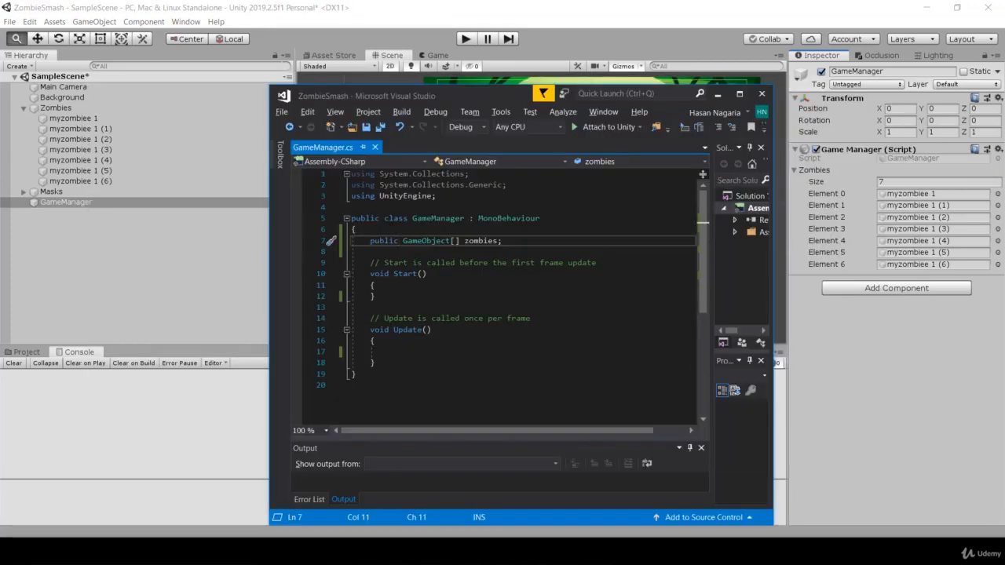
{"action": "left_click", "coordinate": [391, 286]}
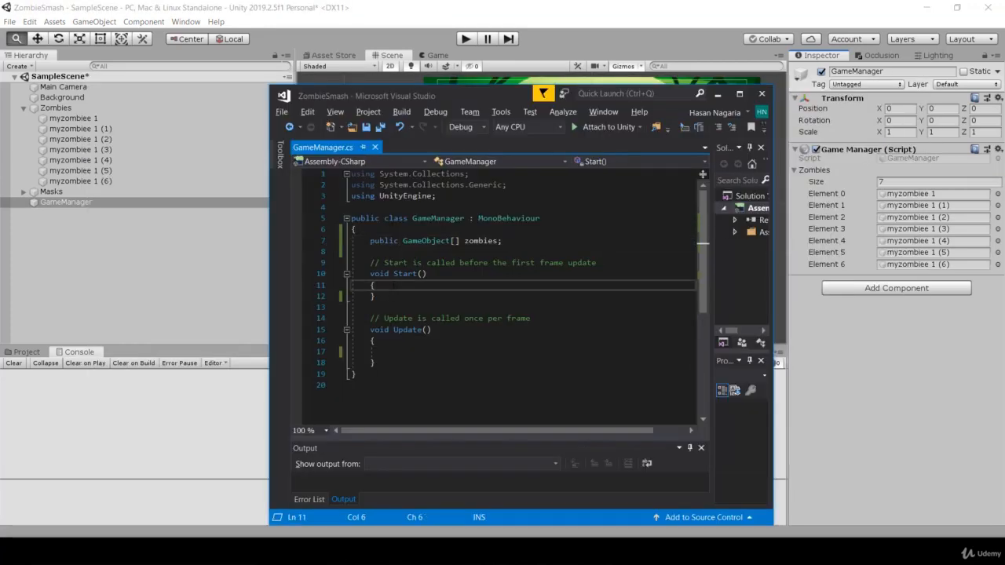
{"action": "key", "text": "Return"}
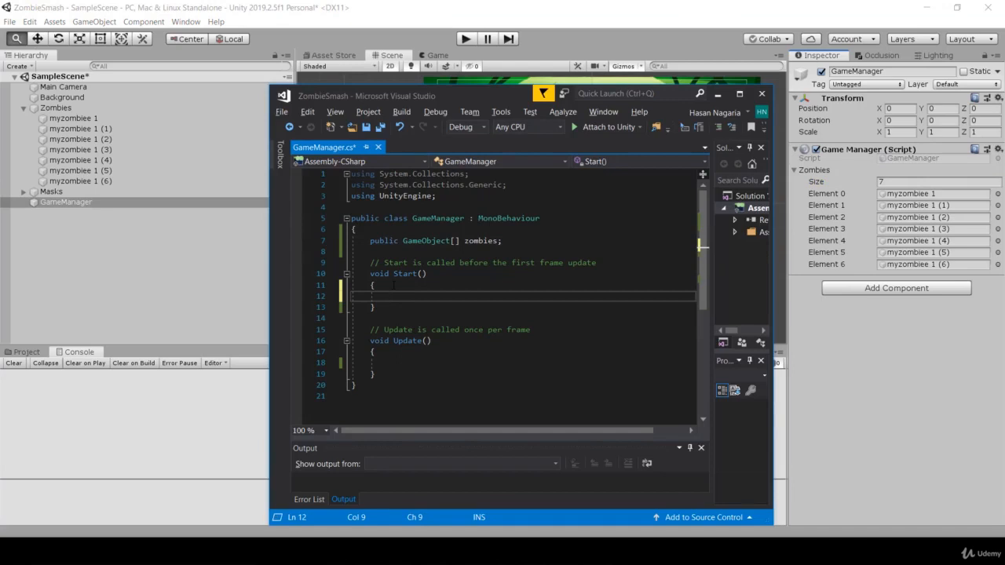
{"action": "type", "text": "zombies[]"}
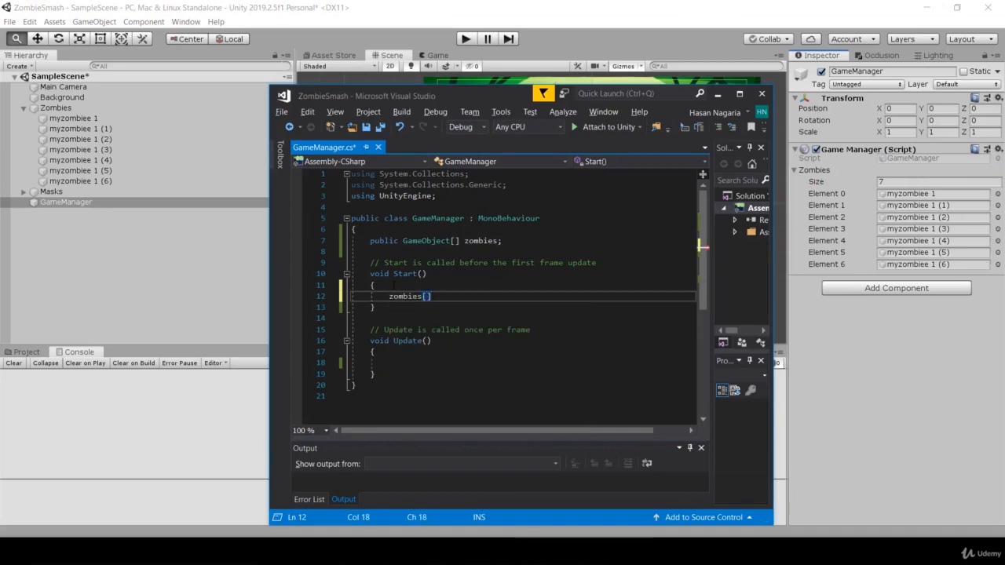
{"action": "key", "text": "Left"}
{"action": "type", "text": "0"}
{"action": "key", "text": "Right"}
{"action": "type", "text": ";"}
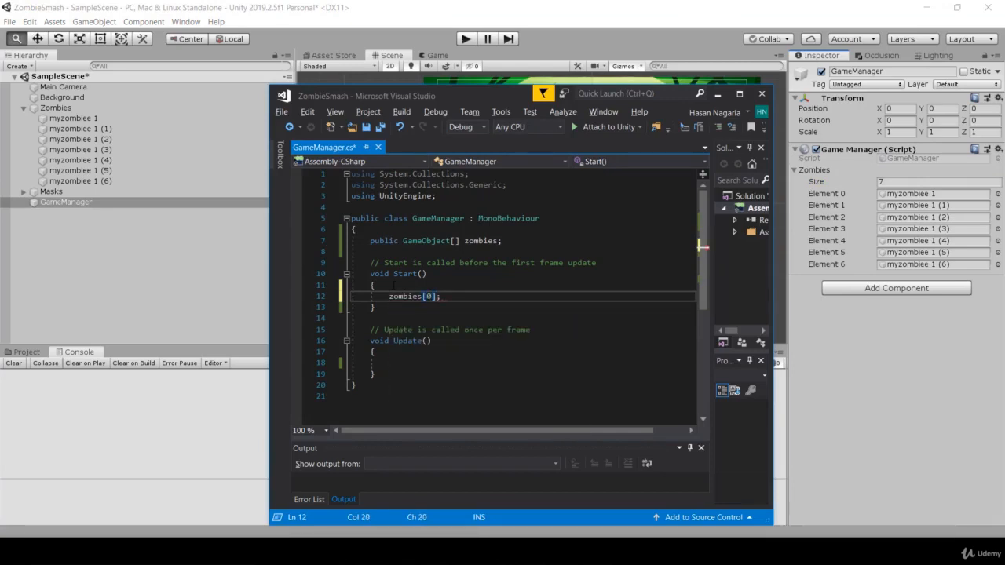
Turn the zombies[0] expression in Start into the declaration GameObject zombie = zombies[0];.
{"action": "left_click_drag", "start_coordinate": [389, 296], "coordinate": [446, 301]}
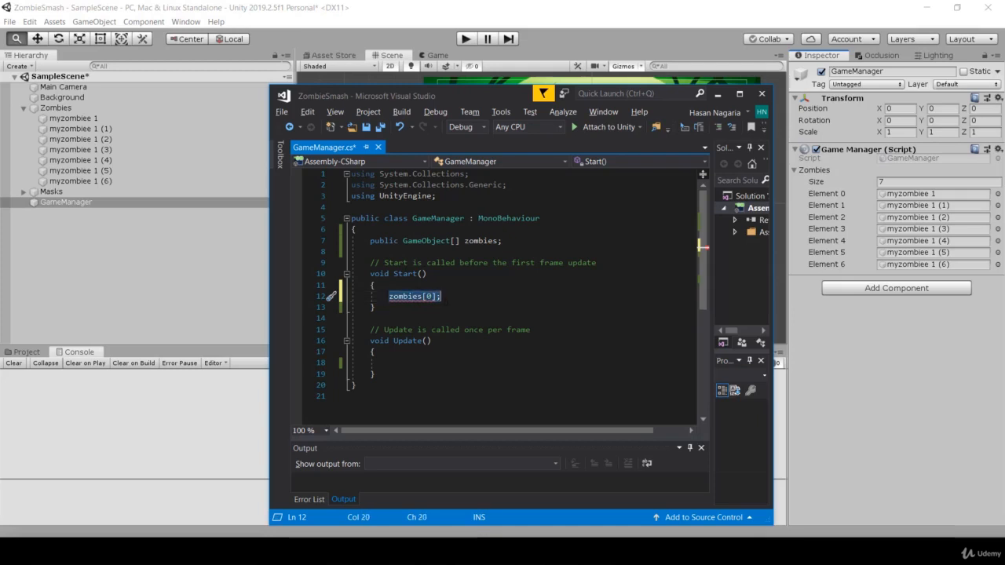
{"action": "left_click", "coordinate": [422, 296]}
{"action": "key", "text": "Home"}
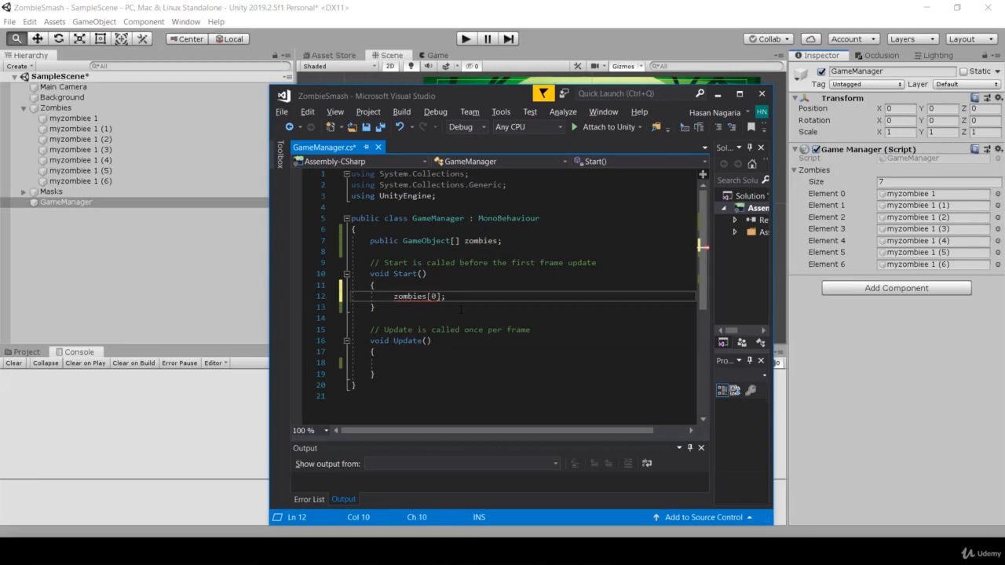
{"action": "key", "text": "Left"}
{"action": "type", "text": "Gameobject zombie ="}
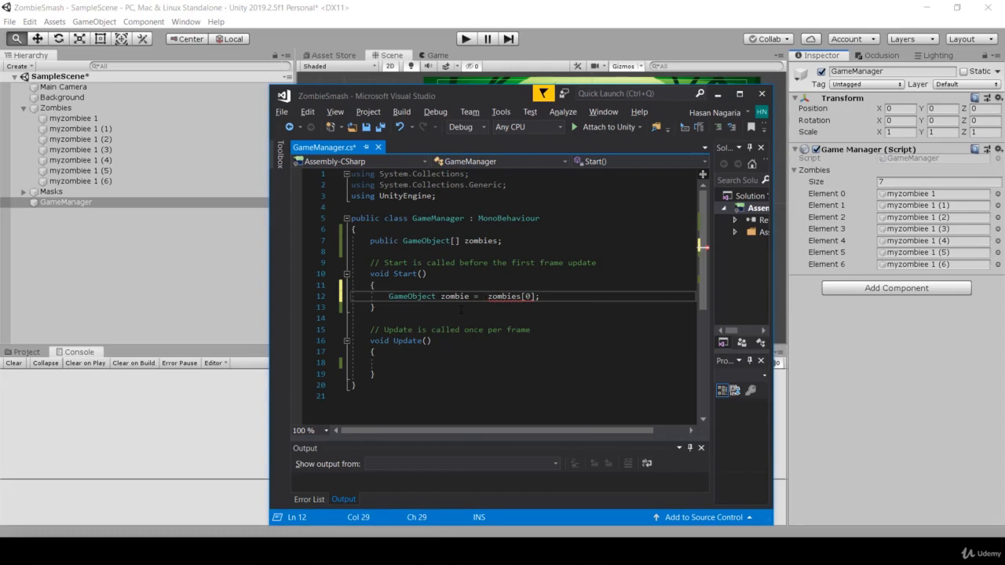
{"action": "left_click", "coordinate": [549, 300]}
{"action": "left_click_drag", "start_coordinate": [390, 296], "coordinate": [540, 296]}
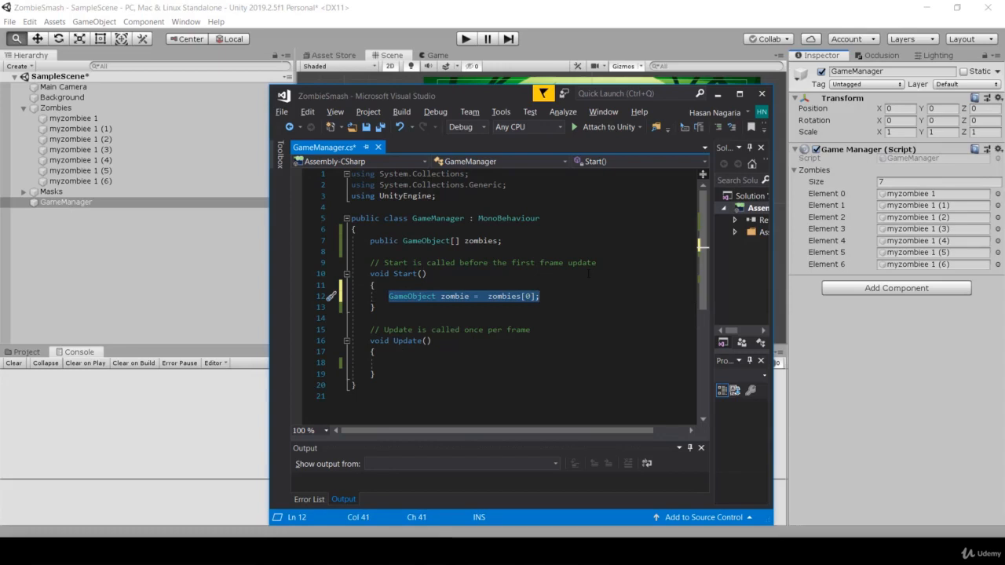
Delete the GameObject zombie declaration line from the Start method and save the script.
{"action": "triple_click", "coordinate": [455, 298]}
{"action": "key", "text": "Delete"}
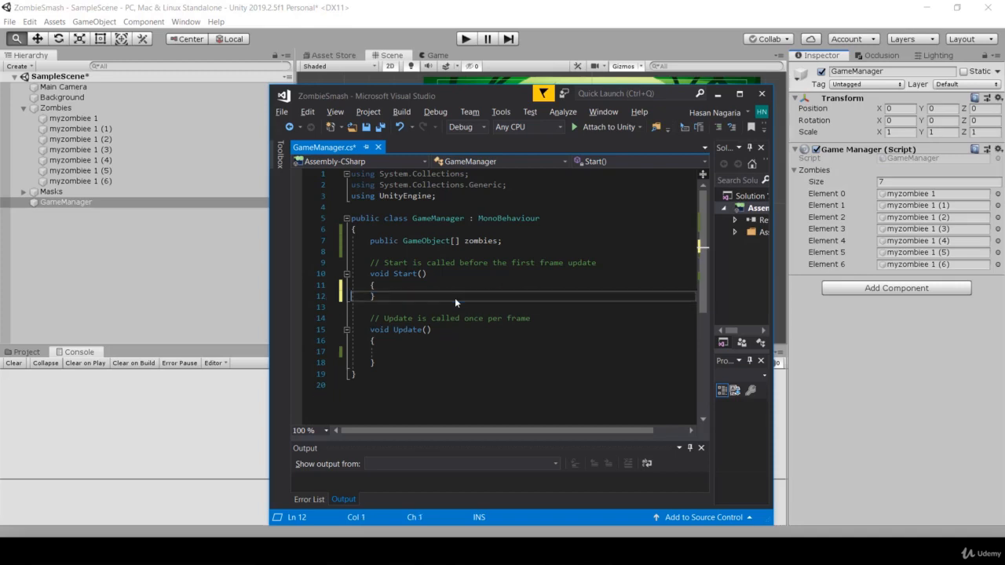
{"action": "key", "text": "ctrl+s"}
{"action": "left_click", "coordinate": [393, 36]}
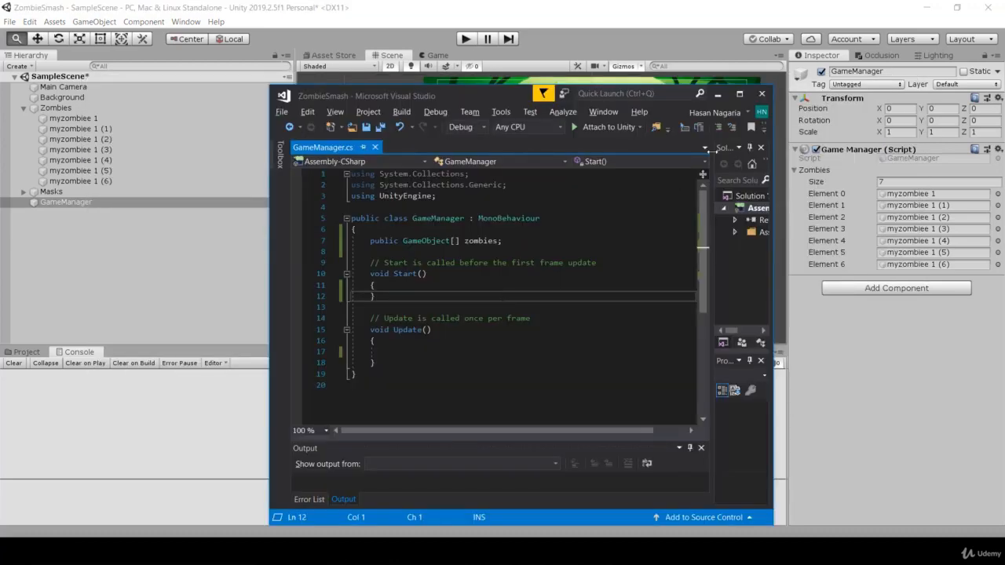
Maximize the code window and add an empty private void pickNewZombie() method below Update.
{"action": "left_click", "coordinate": [738, 94]}
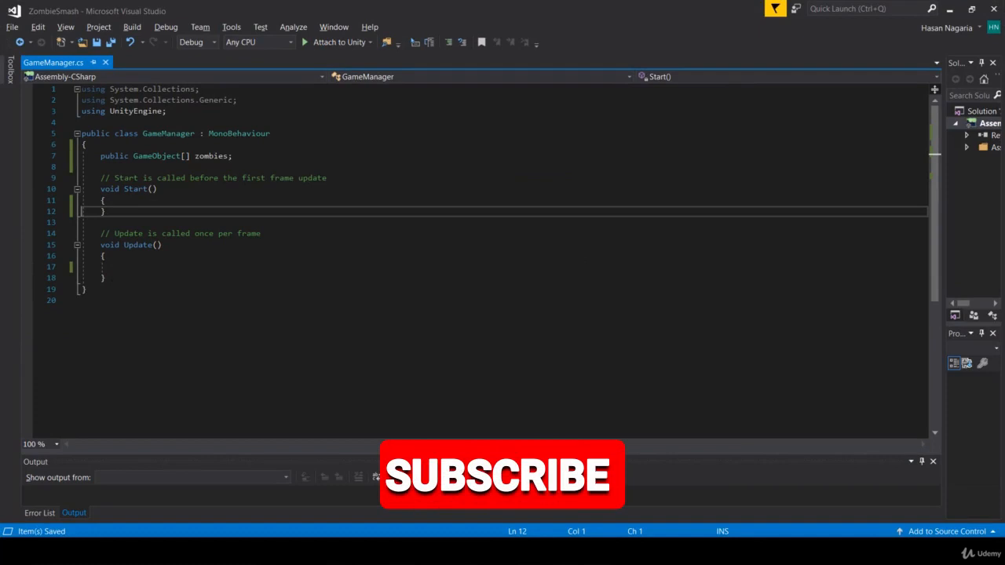
{"action": "left_click", "coordinate": [129, 280]}
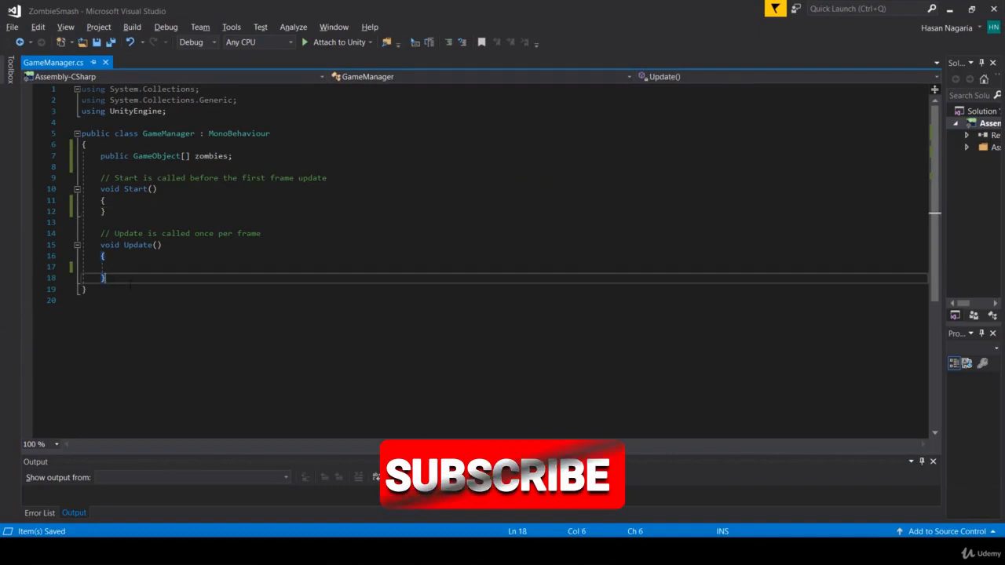
{"action": "key", "text": "Return"}
{"action": "key", "text": "Return"}
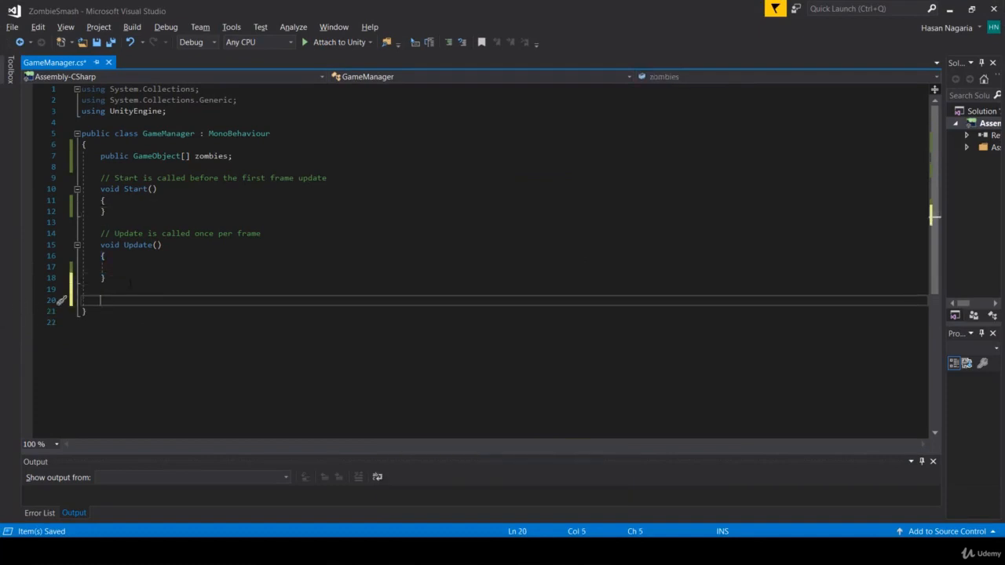
{"action": "type", "text": "private void p"}
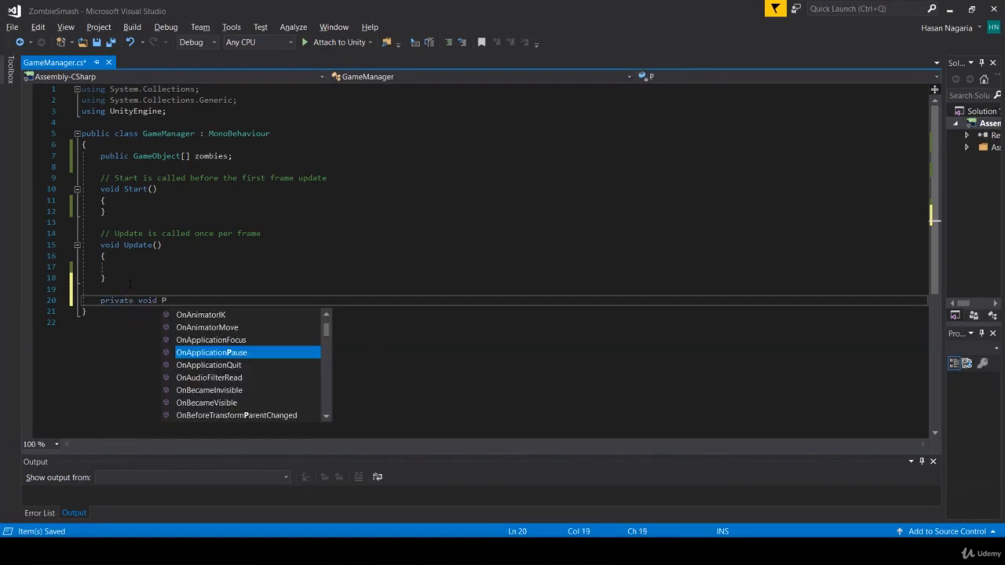
{"action": "type", "text": "ickNewZob"}
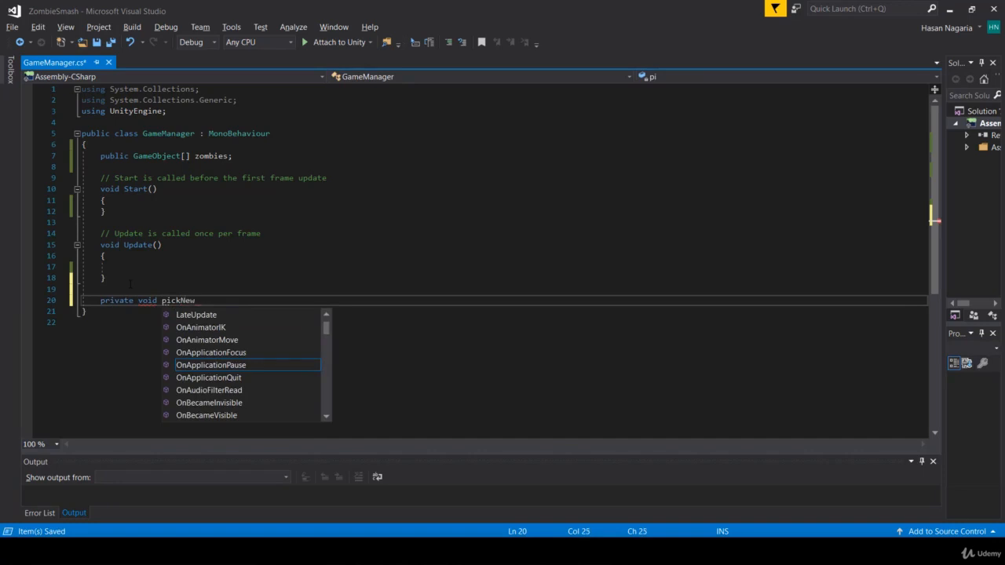
{"action": "key", "text": "BackSpace"}
{"action": "key", "text": "BackSpace"}
{"action": "type", "text": "ombie() {"}
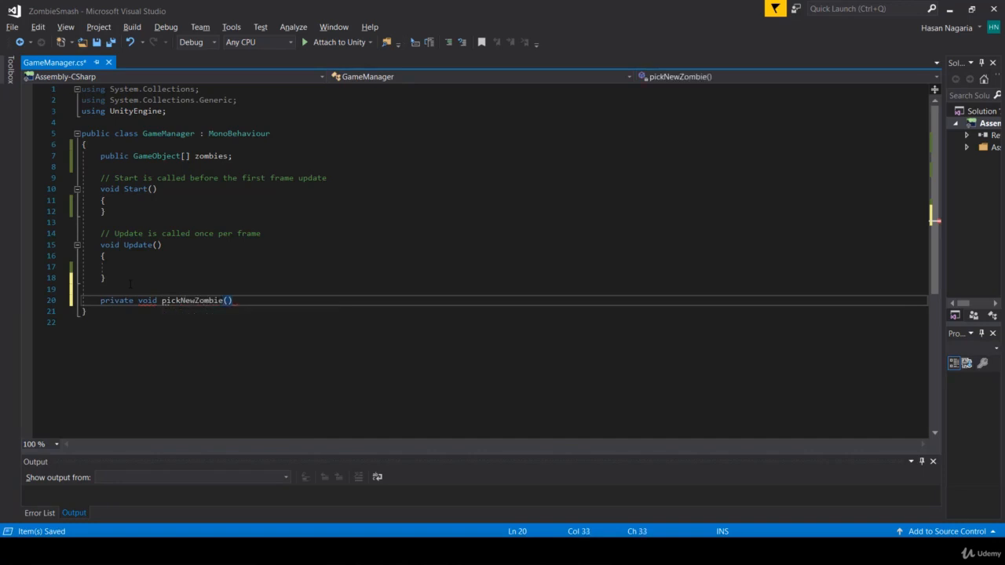
{"action": "key", "text": "Return"}
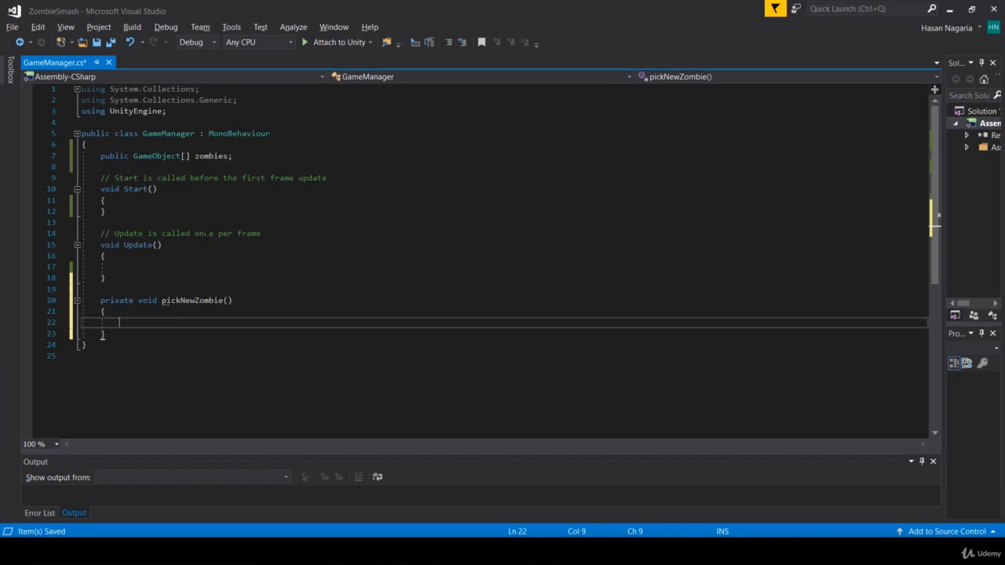
Declare the fields private bool isRising; and private bool isFalling; below the zombies array in GameManager.
{"action": "left_click", "coordinate": [249, 165]}
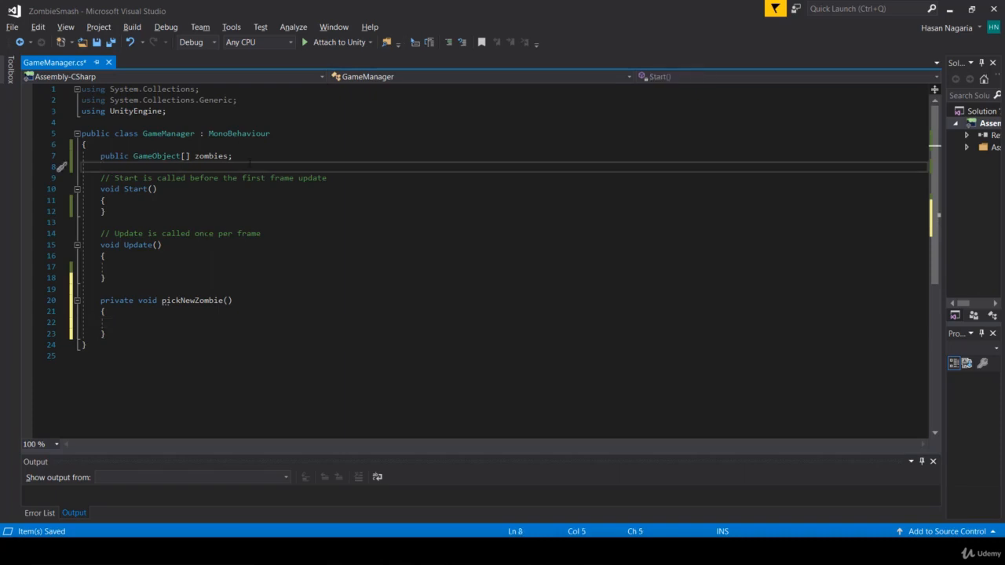
{"action": "type", "text": "private bool isRising;"}
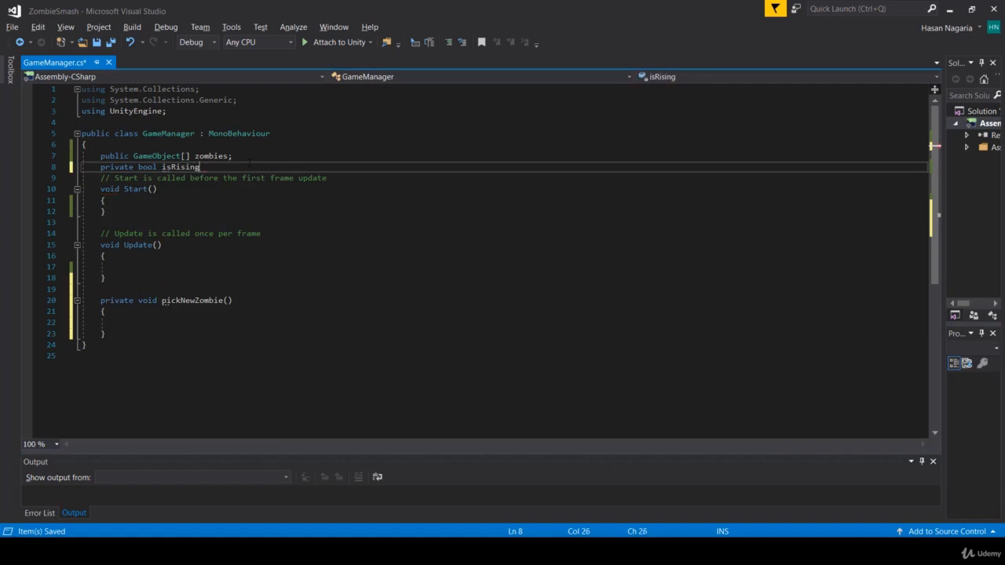
{"action": "key", "text": "Return"}
{"action": "type", "text": "private"}
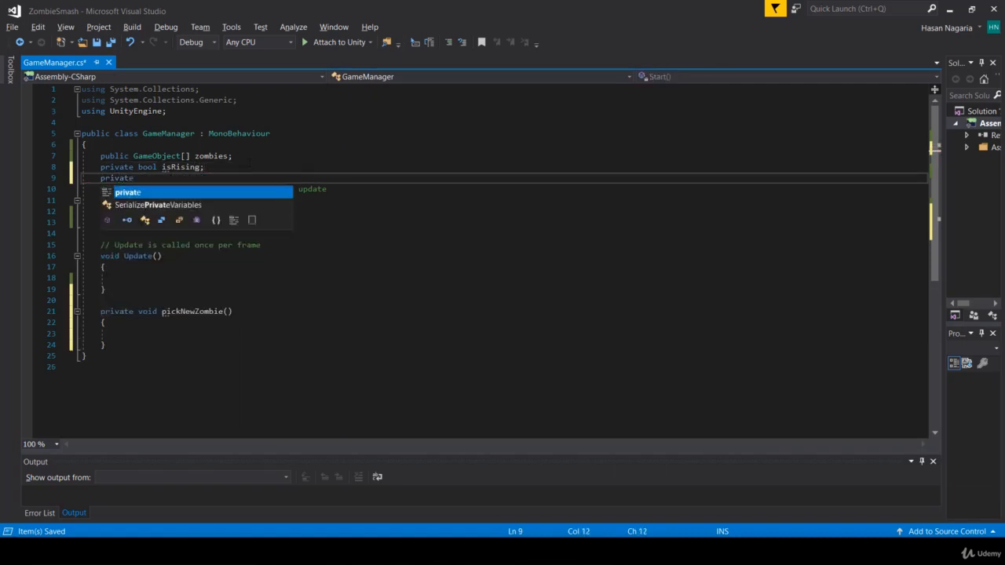
{"action": "type", "text": " bool is"}
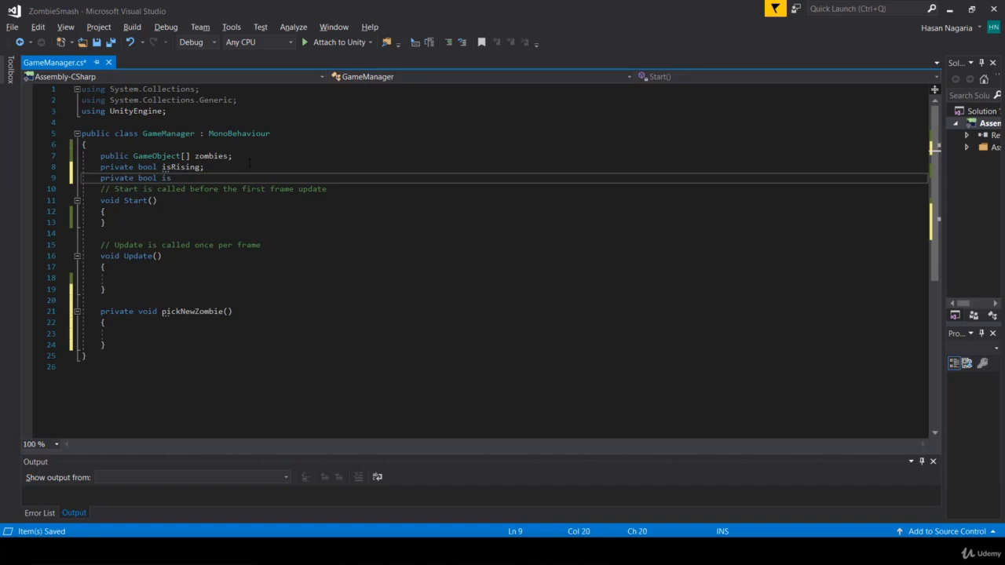
{"action": "type", "text": "Falling;"}
{"action": "key", "text": "Return"}
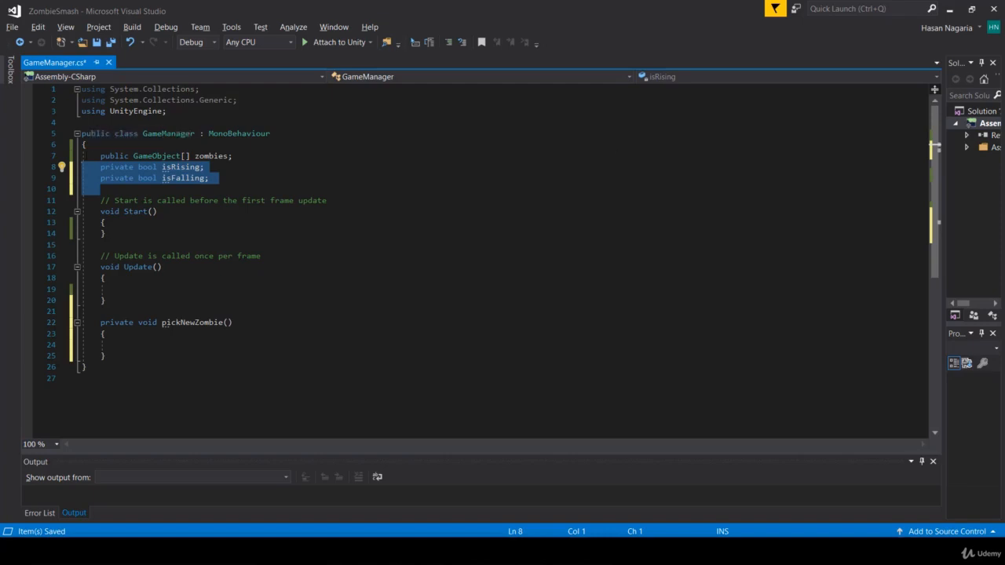
Initialize both the isRising and isFalling fields to false in their declarations.
{"action": "left_click", "coordinate": [199, 167]}
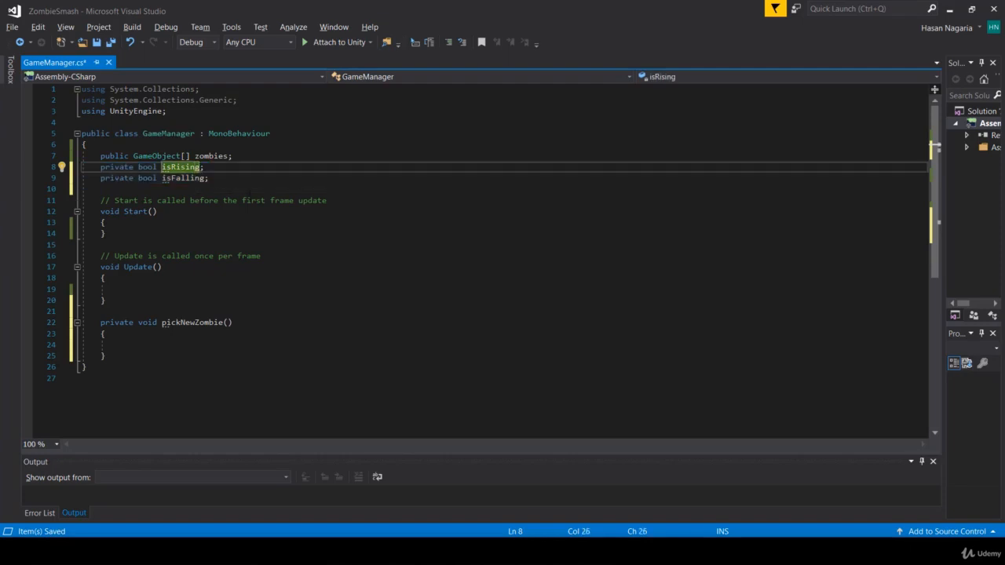
{"action": "type", "text": "= fa"}
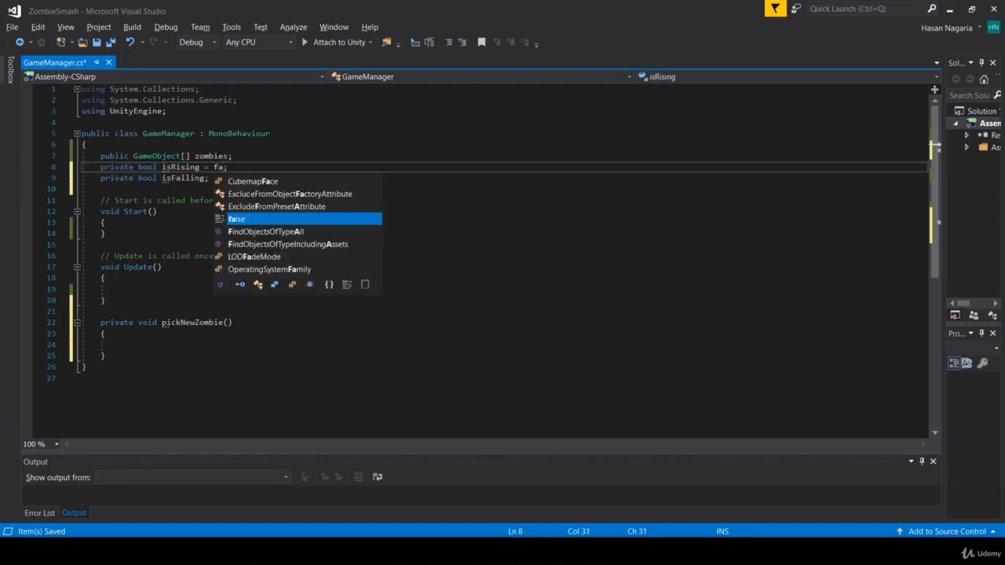
{"action": "type", "text": "lse"}
{"action": "key", "text": "Escape"}
{"action": "key", "text": "Down"}
{"action": "key", "text": "Left"}
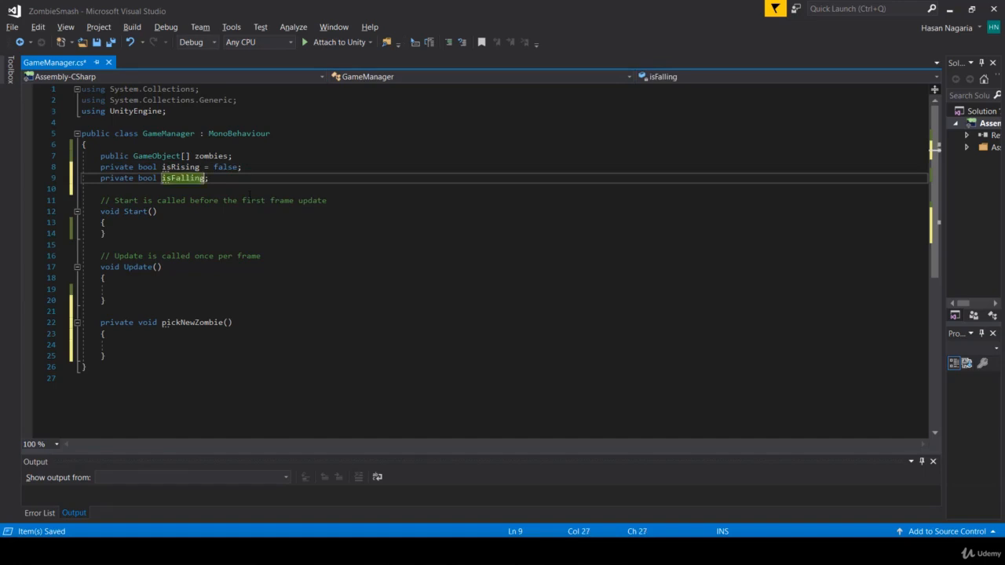
{"action": "type", "text": "= false"}
{"action": "key", "text": "Escape"}
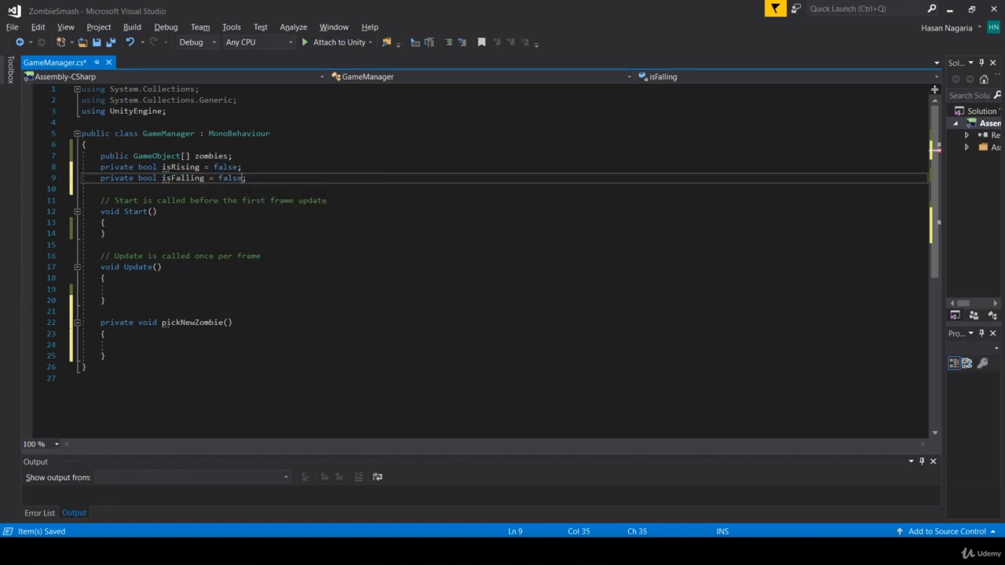
Add the statement isRising = true; inside the pickNewZombie method.
{"action": "scroll", "coordinate": [217, 414], "scroll_direction": "down", "scroll_amount": 3}
{"action": "left_click", "coordinate": [118, 244]}
{"action": "scroll", "coordinate": [119, 245], "scroll_direction": "up", "scroll_amount": 2}
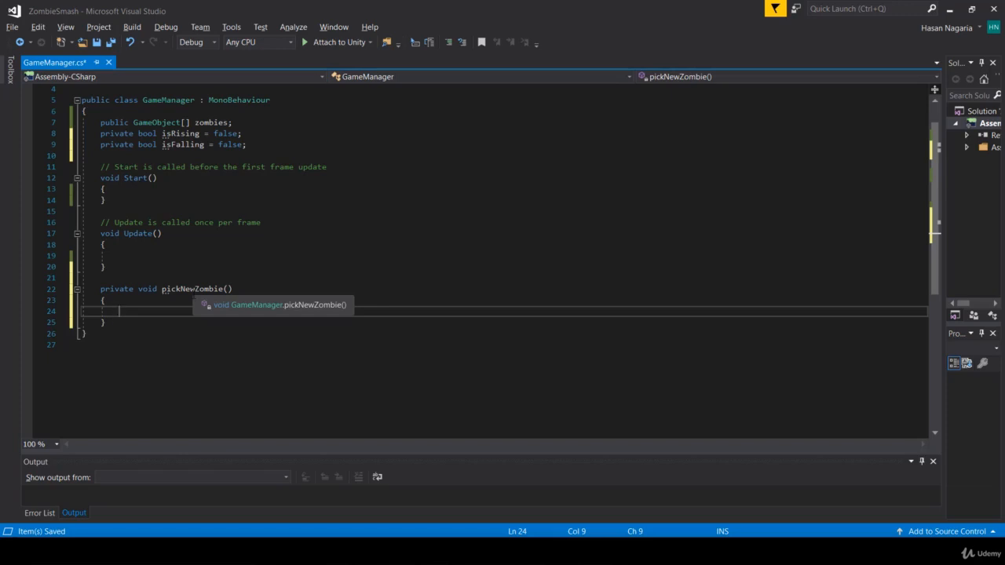
{"action": "type", "text": "isRising = "}
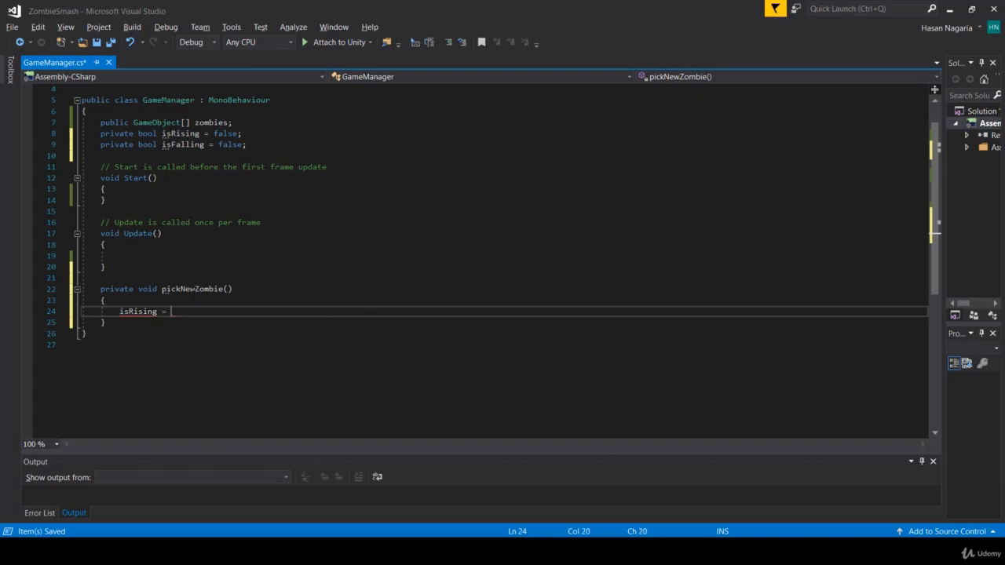
{"action": "type", "text": "true;"}
{"action": "key", "text": "Return"}
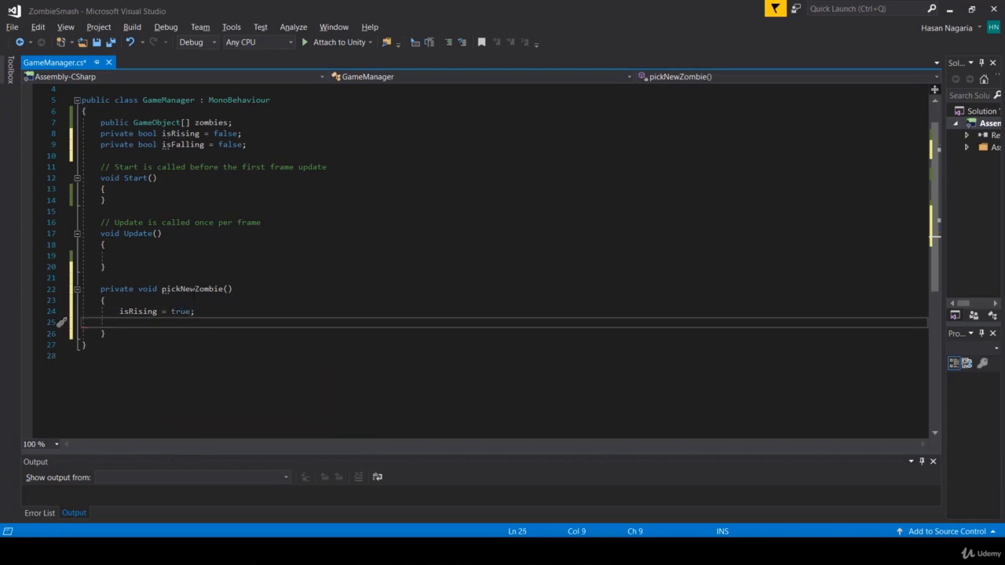
Add the statement isFalling = false; below the isRising assignment in pickNewZombie.
{"action": "type", "text": "sifalin"}
{"action": "key", "text": "BackSpace"}
{"action": "key", "text": "BackSpace"}
{"action": "key", "text": "BackSpace"}
{"action": "key", "text": "BackSpace"}
{"action": "key", "text": "BackSpace"}
{"action": "key", "text": "BackSpace"}
{"action": "key", "text": "BackSpace"}
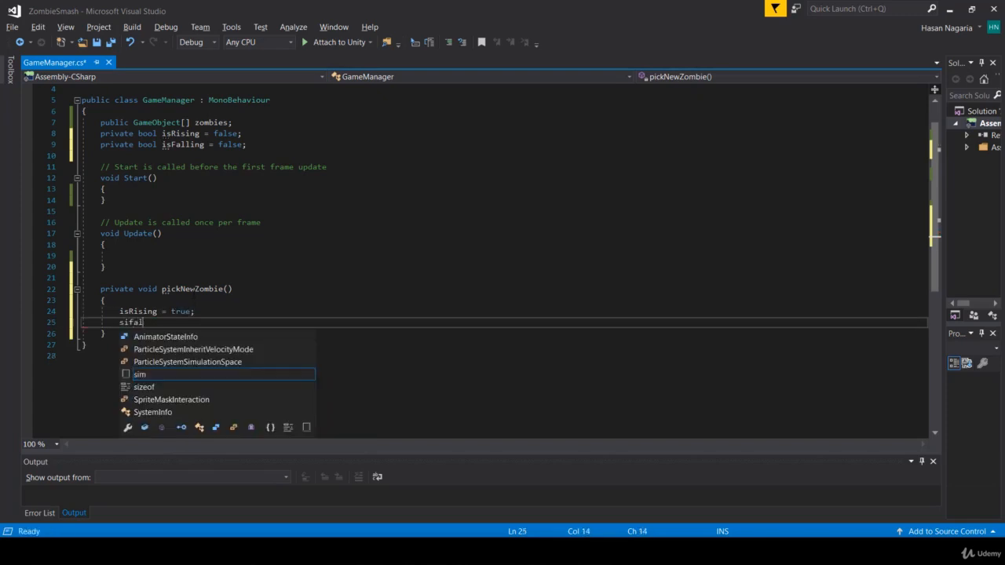
{"action": "type", "text": "isfalling = false;"}
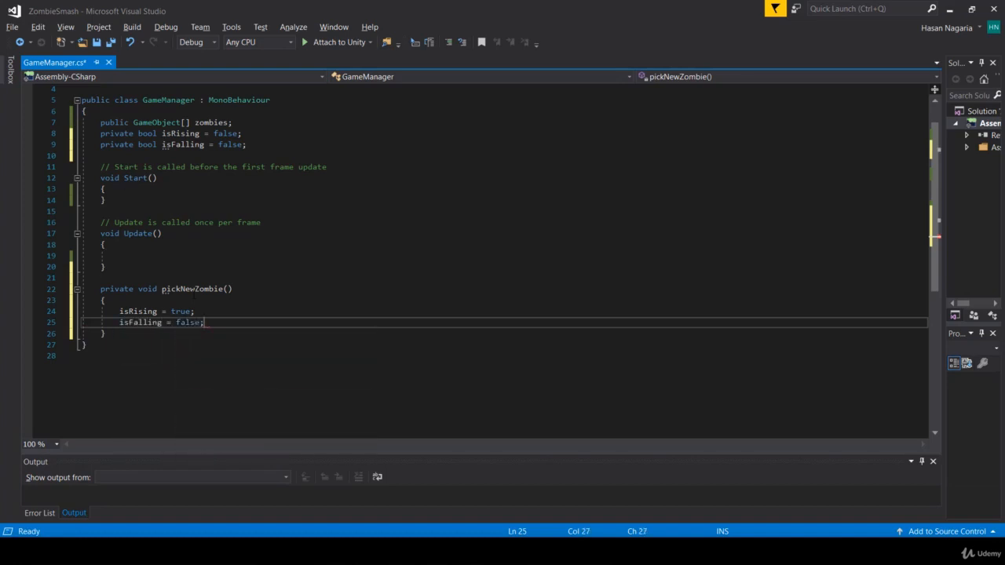
Begin the declaration int zombieIndex = UnityEngine.Random.Range() in pickNewZombie and show the integer overload of Range.
{"action": "key", "text": "Return"}
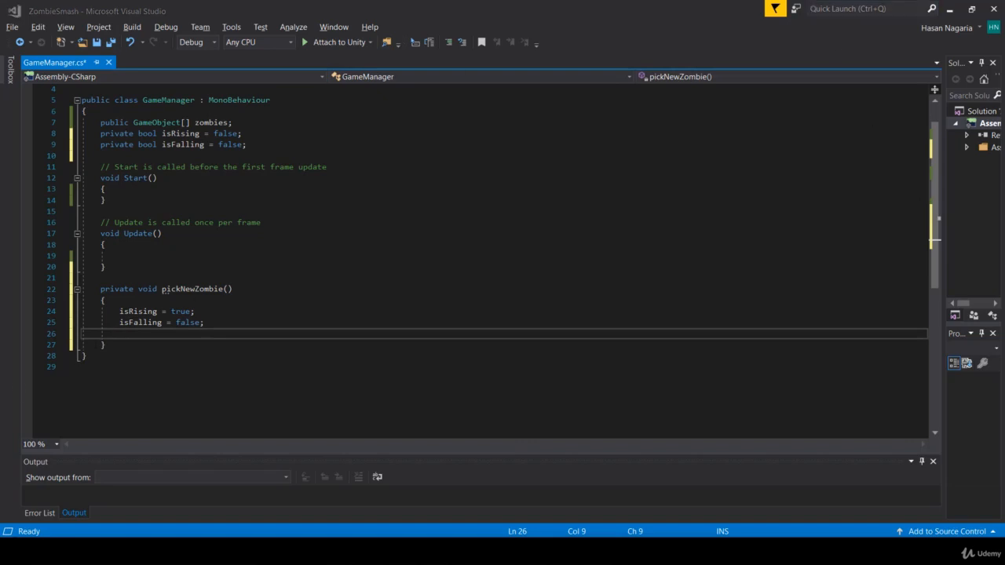
{"action": "type", "text": "int"}
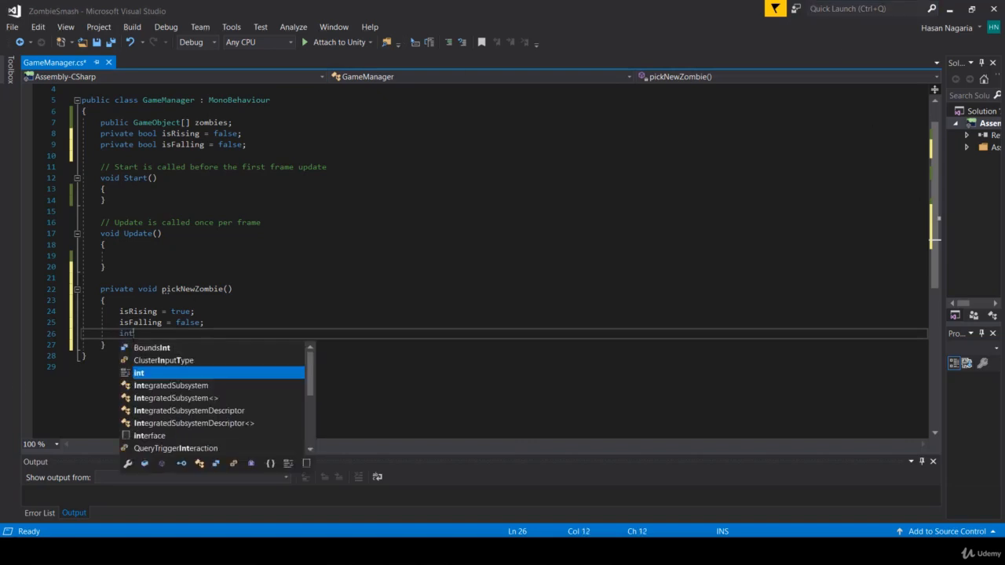
{"action": "type", "text": " zombie"}
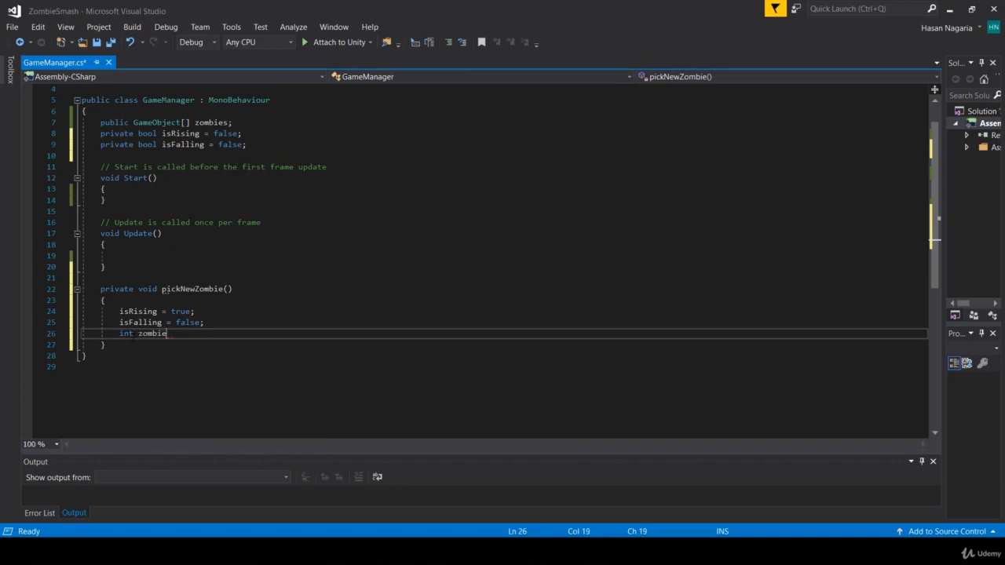
{"action": "type", "text": "Index = Unityeng"}
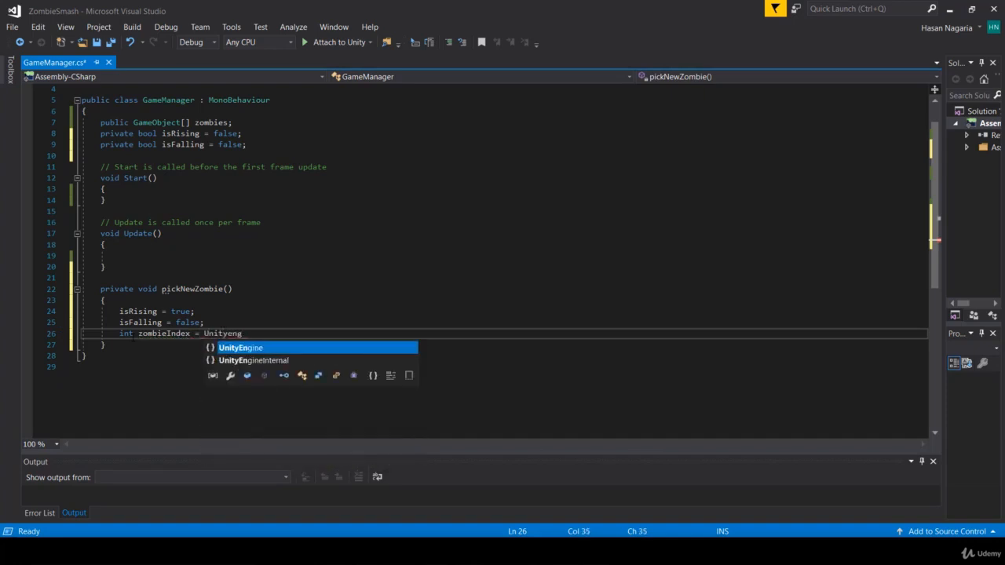
{"action": "key", "text": "Tab"}
{"action": "type", "text": ".rand"}
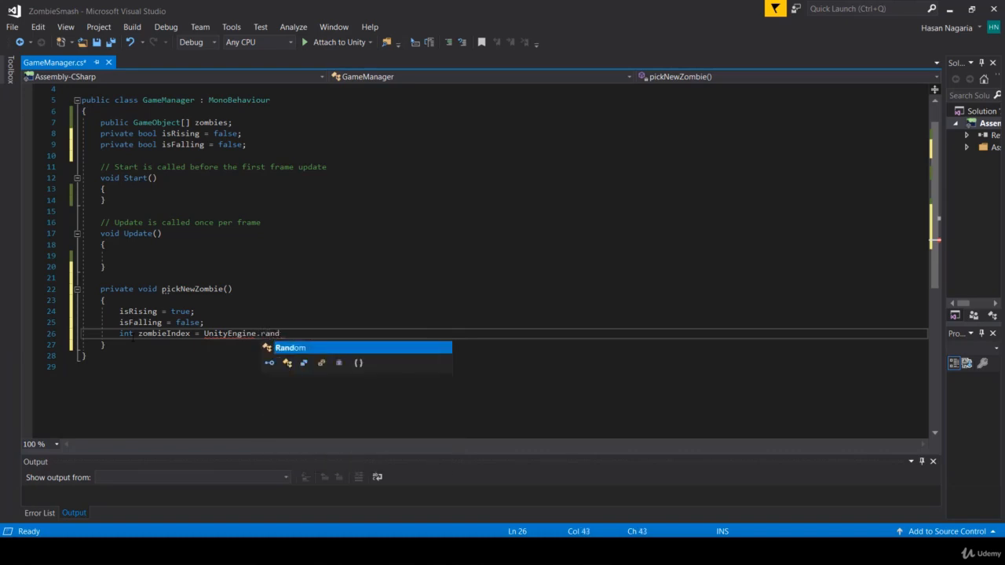
{"action": "key", "text": "Tab"}
{"action": "type", "text": ".ra"}
{"action": "key", "text": "Tab"}
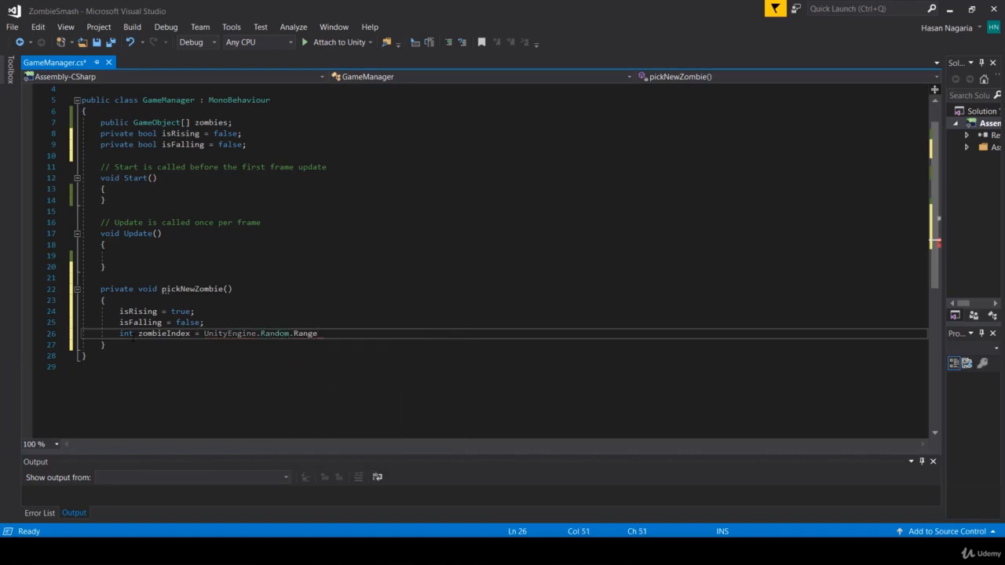
{"action": "type", "text": "("}
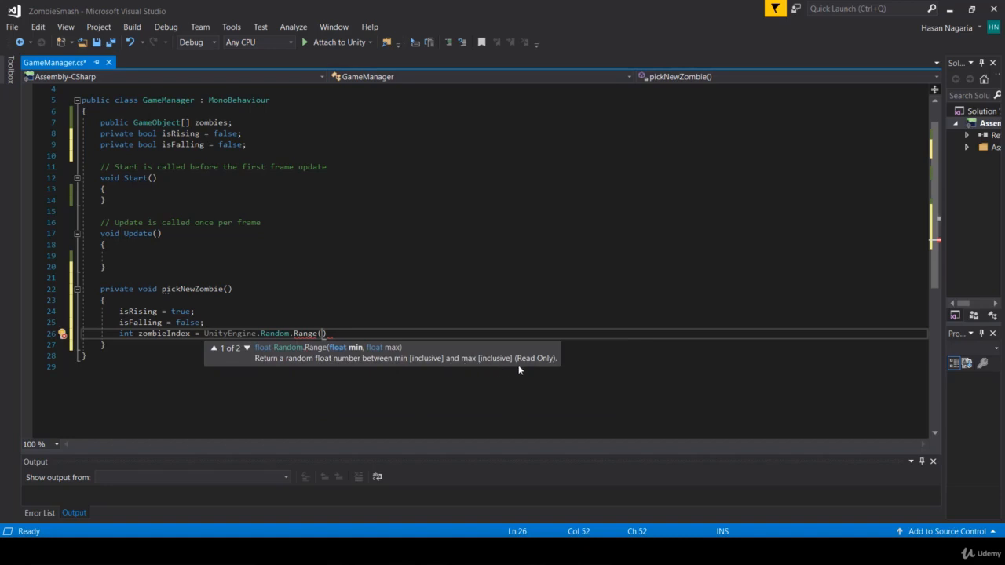
{"action": "left_click", "coordinate": [247, 348]}
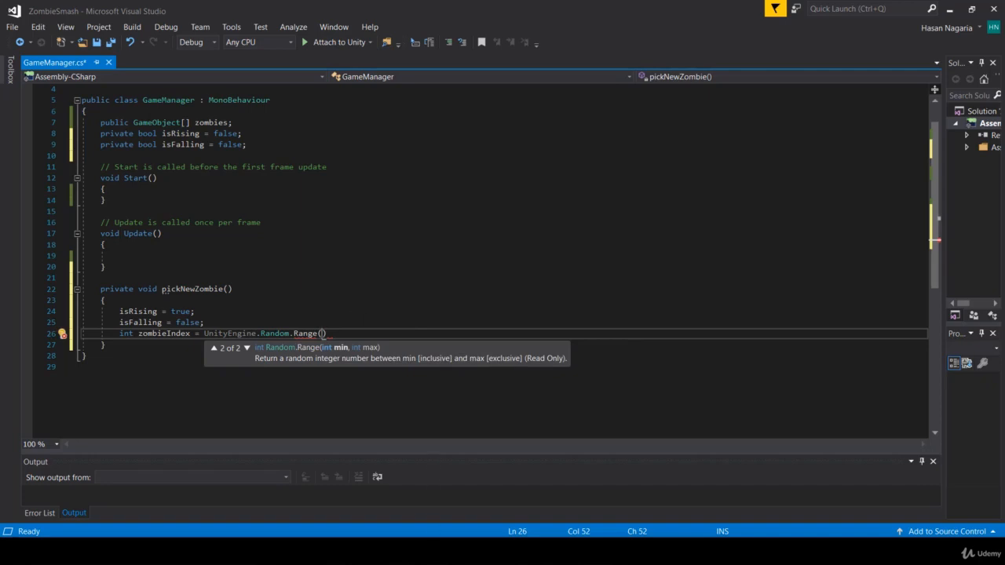
Locate the zombies array declaration, then switch to the ZombieSmash project in Unity to check the GameManager's Zombies list.
{"action": "left_click", "coordinate": [162, 233]}
{"action": "scroll", "coordinate": [162, 233], "scroll_direction": "up", "scroll_amount": 1}
{"action": "left_click", "coordinate": [214, 156]}
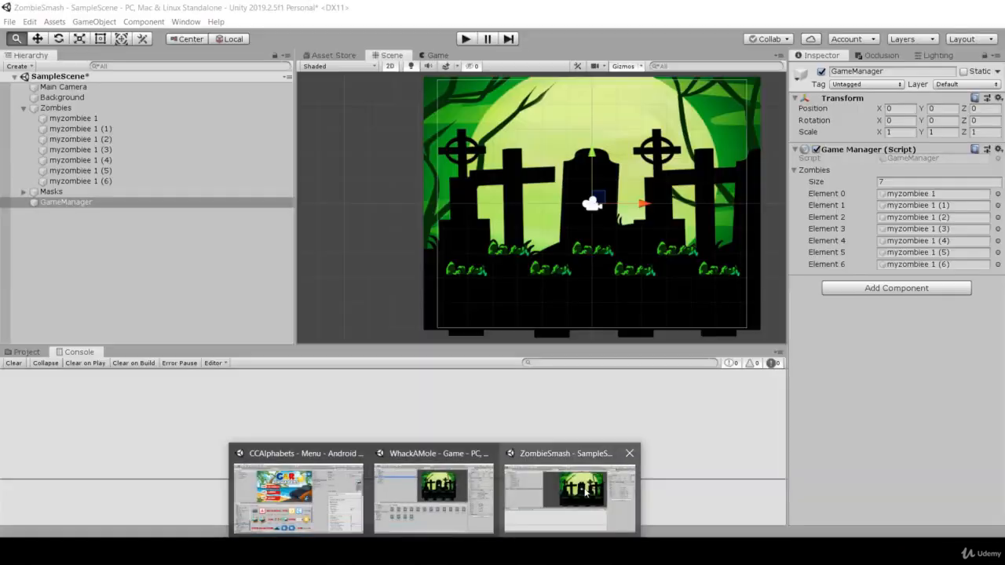
{"action": "left_click", "coordinate": [522, 503]}
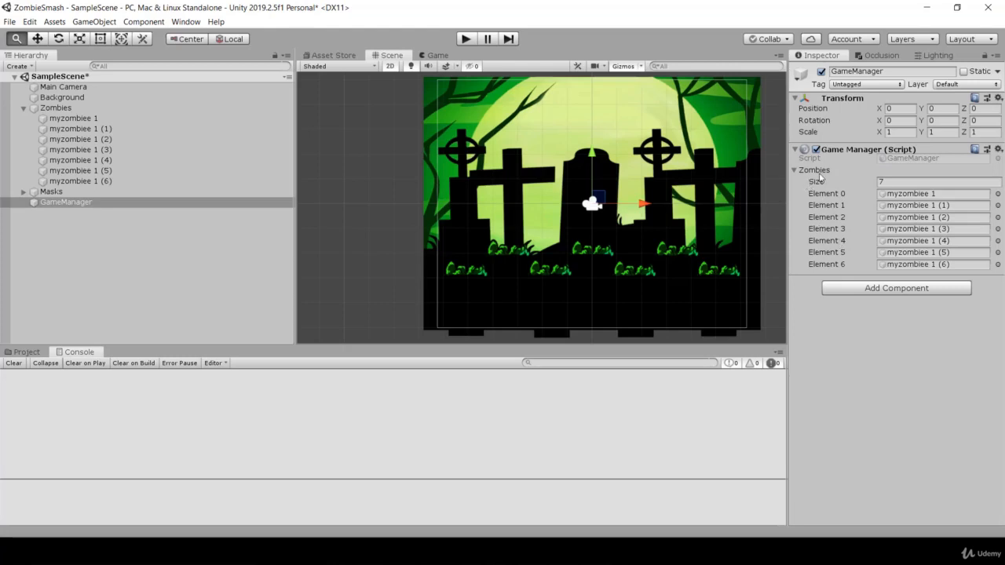
{"action": "key", "text": "w"}
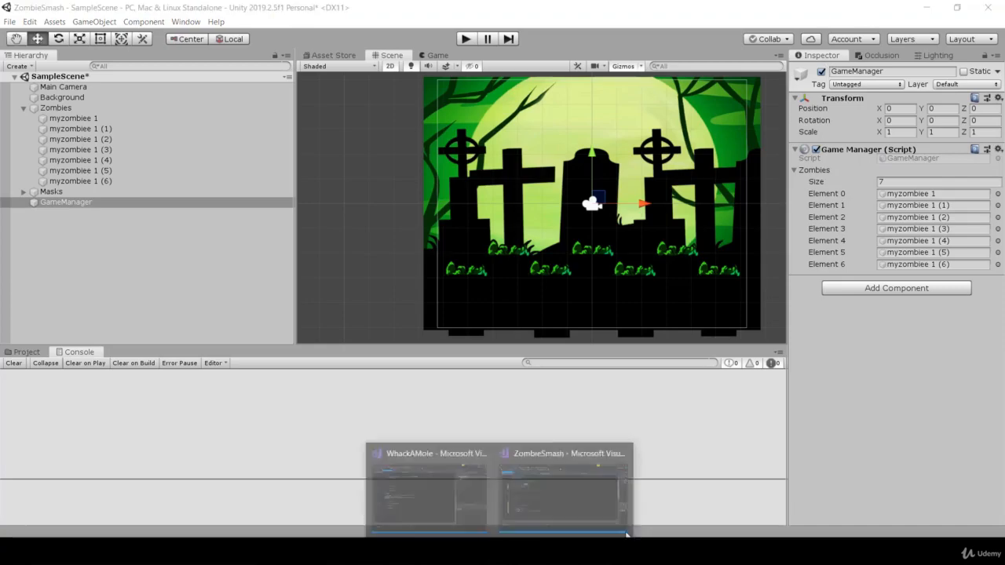
Switch to the ZombieSmash code in Visual Studio and complete the Range call with the arguments 0, zombies.Length and a closing semicolon.
{"action": "left_click", "coordinate": [585, 508]}
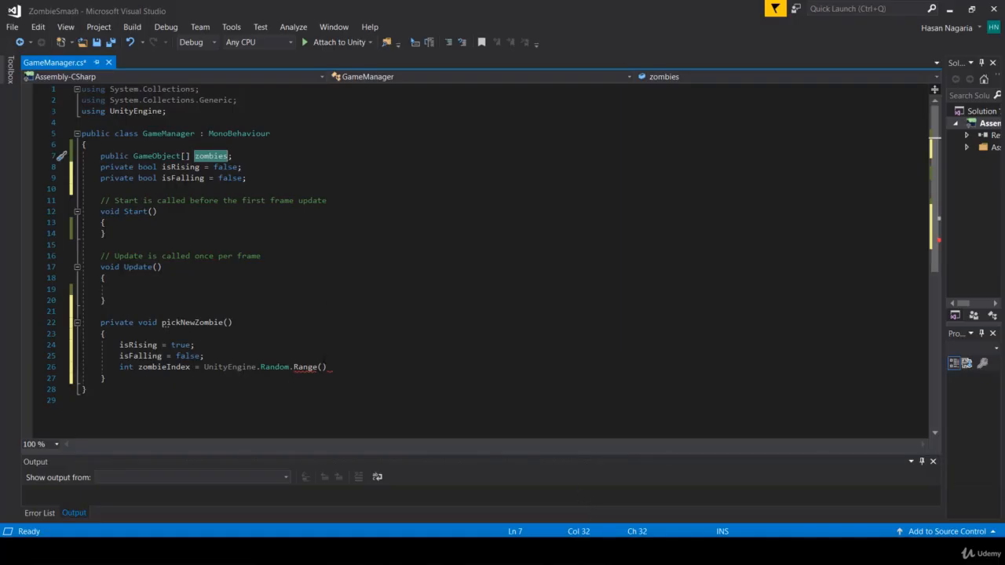
{"action": "left_click", "coordinate": [323, 366]}
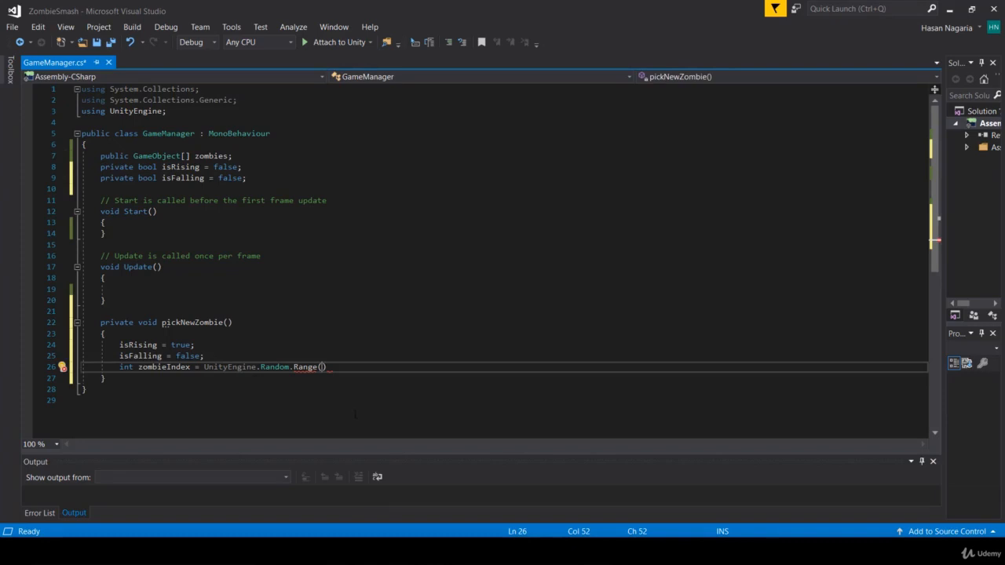
{"action": "type", "text": "0, zombies."}
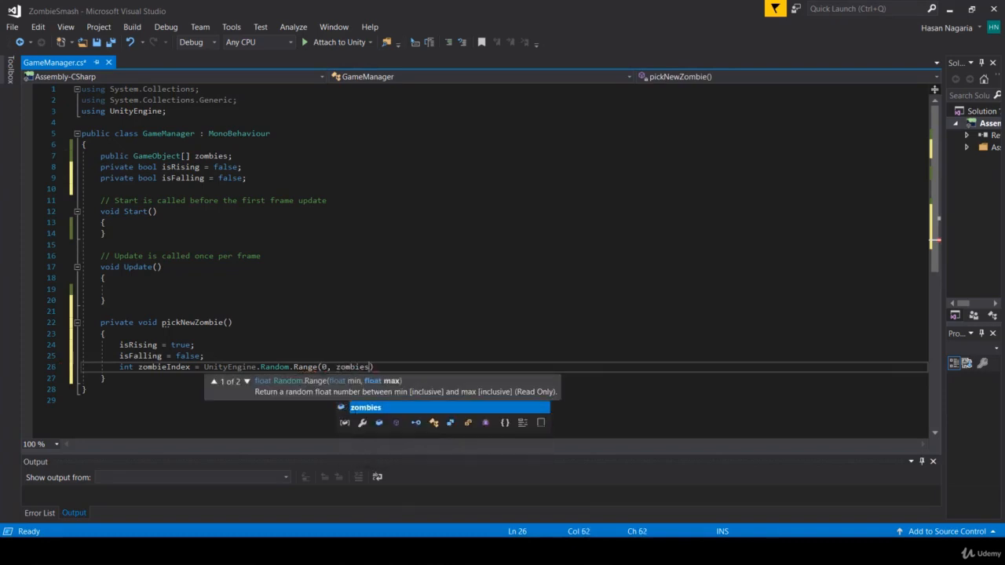
{"action": "type", "text": "Length"}
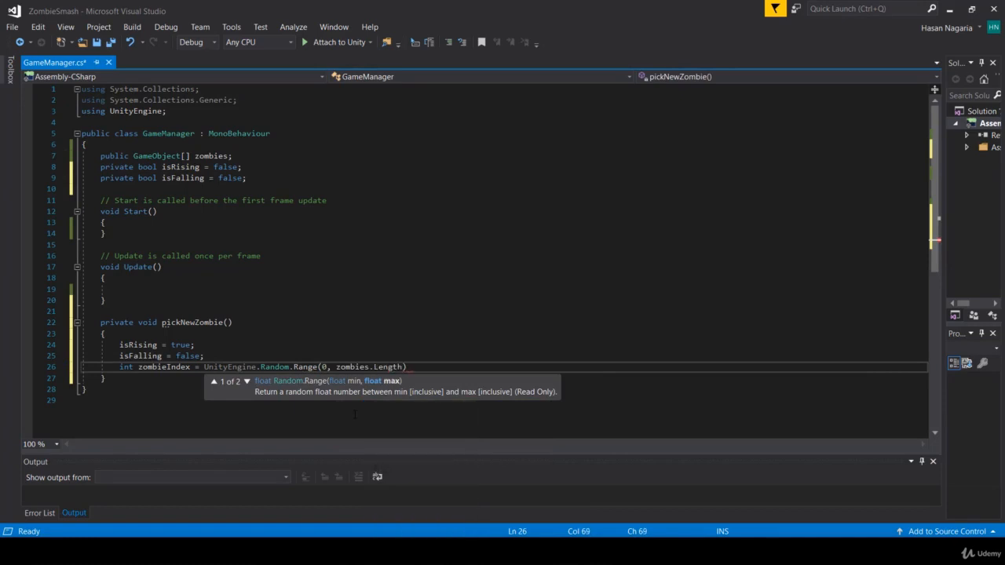
{"action": "type", "text": ")"}
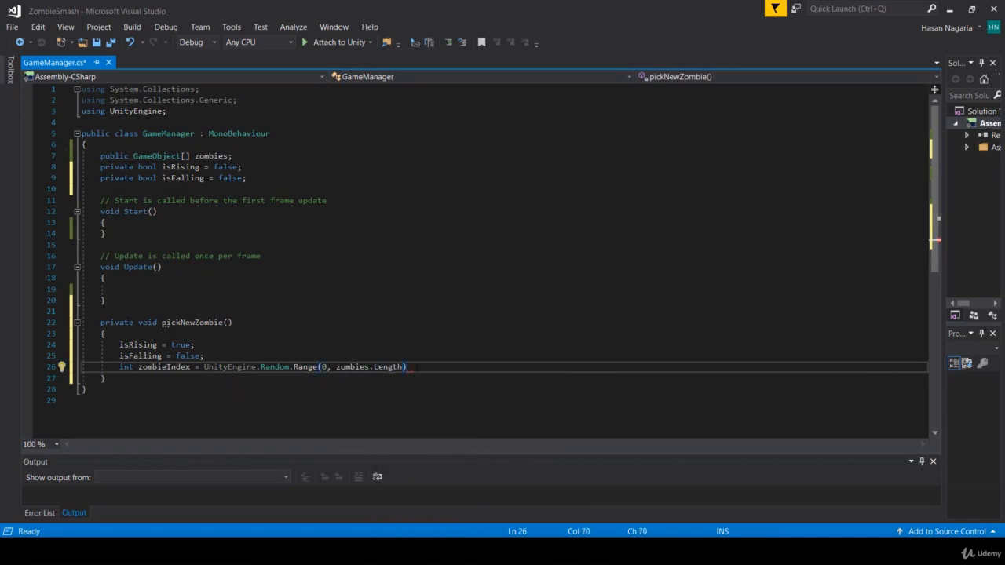
{"action": "type", "text": ";"}
Examine the parts of the zombieIndex expression, comparing zombies.Length and Random.Range with the zombies array declaration.
{"action": "double_click", "coordinate": [353, 367]}
{"action": "left_click", "coordinate": [388, 367]}
{"action": "double_click", "coordinate": [387, 367]}
{"action": "double_click", "coordinate": [352, 367]}
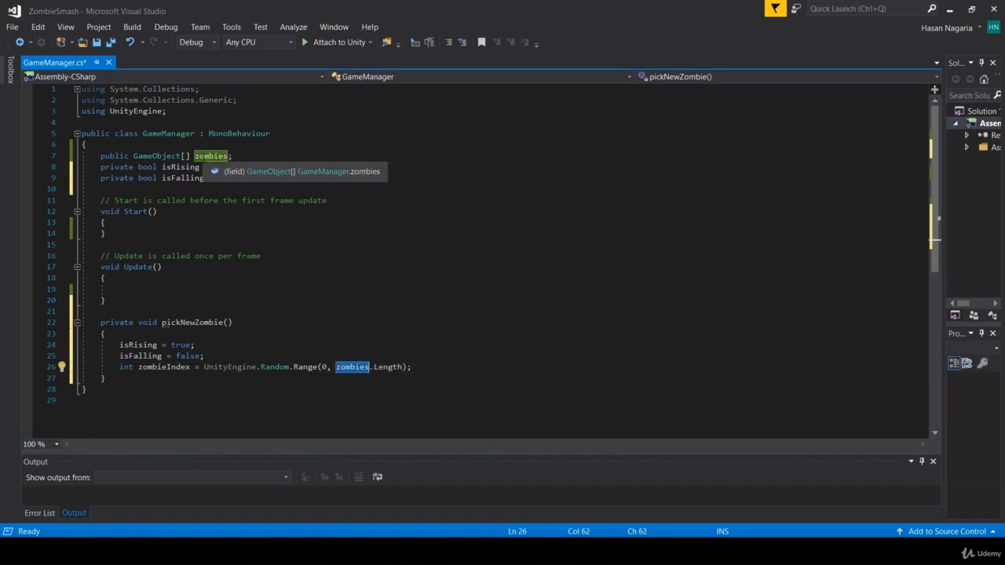
{"action": "double_click", "coordinate": [203, 156]}
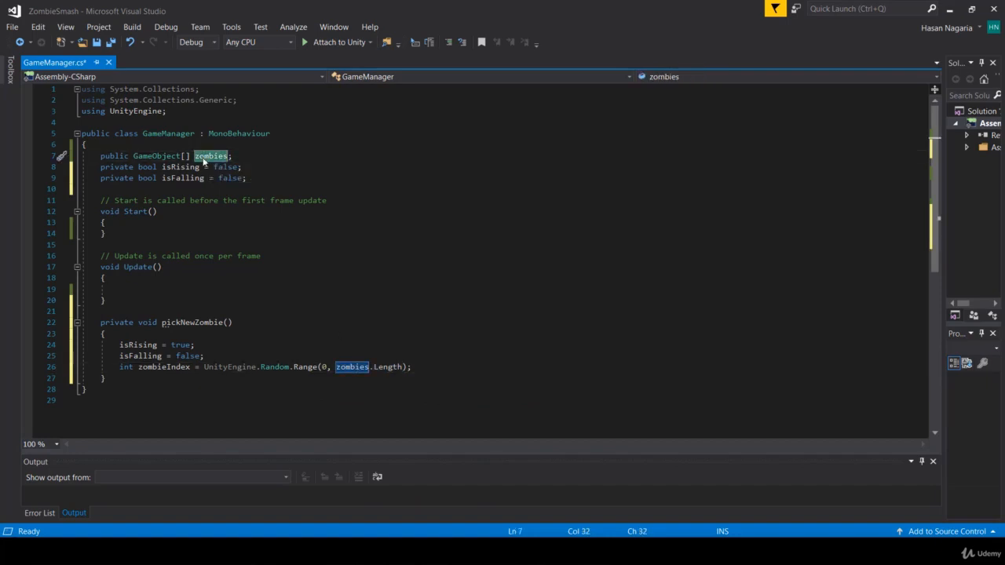
{"action": "double_click", "coordinate": [387, 367]}
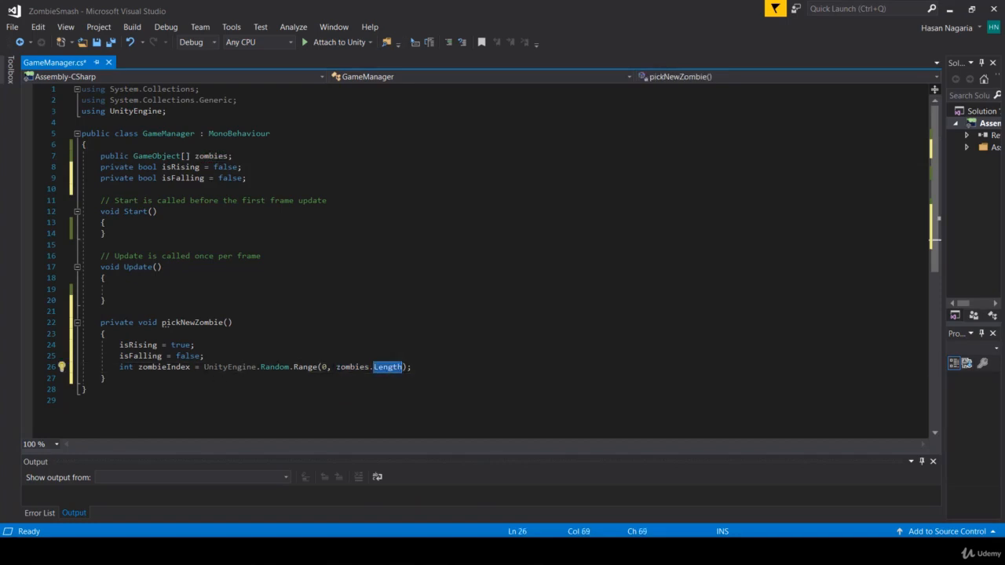
{"action": "left_click_drag", "start_coordinate": [204, 367], "coordinate": [412, 367]}
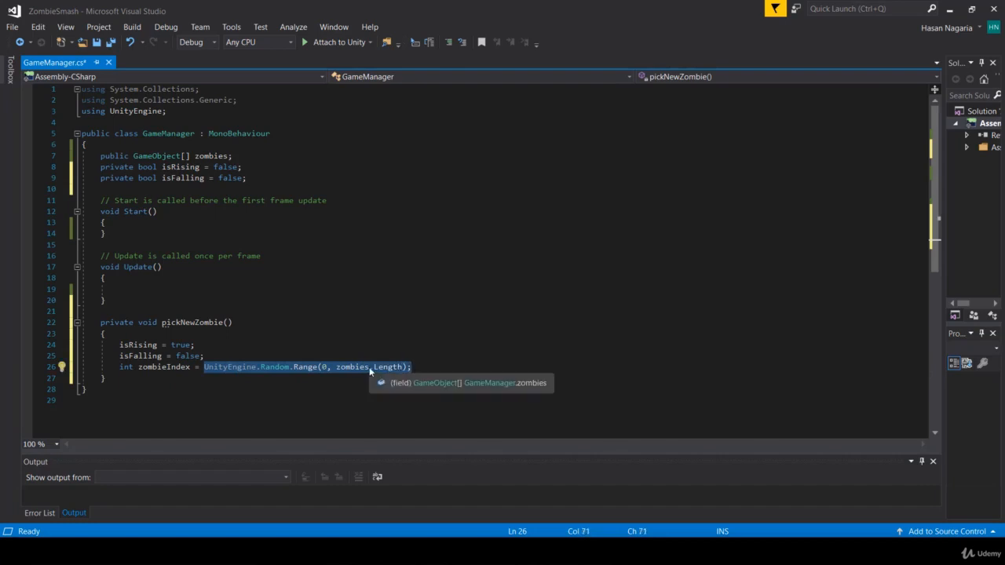
{"action": "left_click", "coordinate": [269, 366]}
{"action": "double_click", "coordinate": [308, 366]}
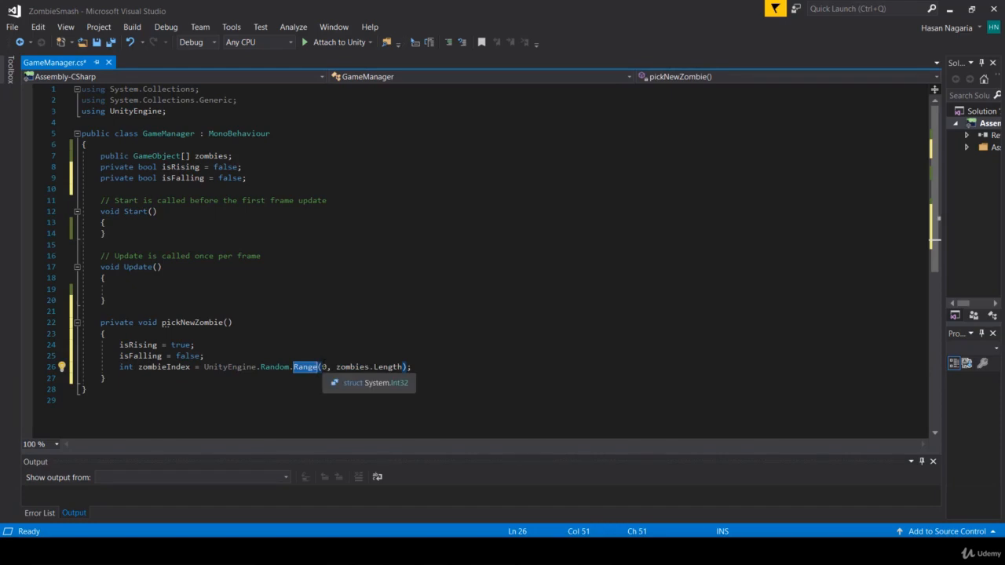
Add the comment "// This is going to generate a number between 0 and 6." after the zombieIndex statement and open a new line below.
{"action": "left_click", "coordinate": [432, 365]}
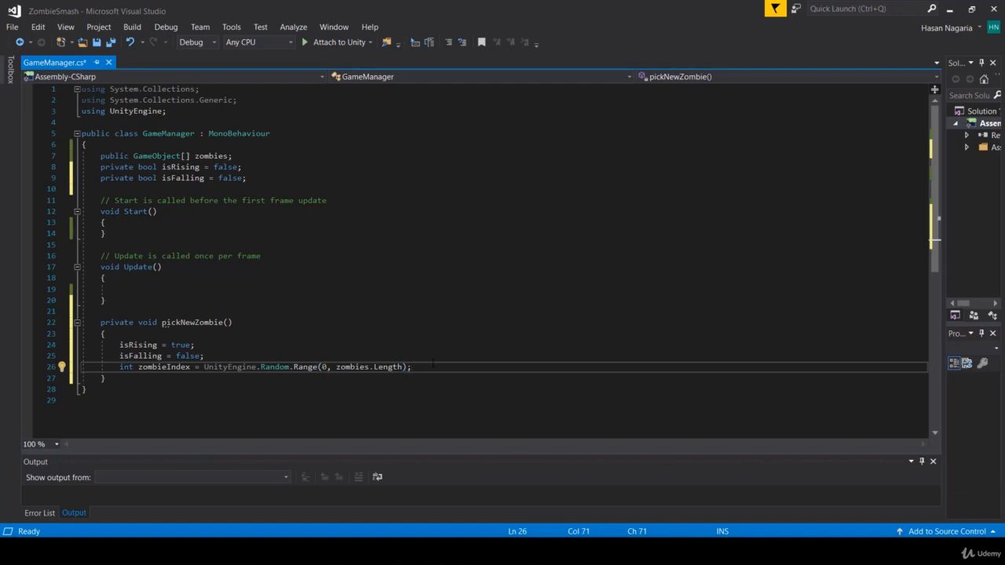
{"action": "type", "text": "// This is going to genera"}
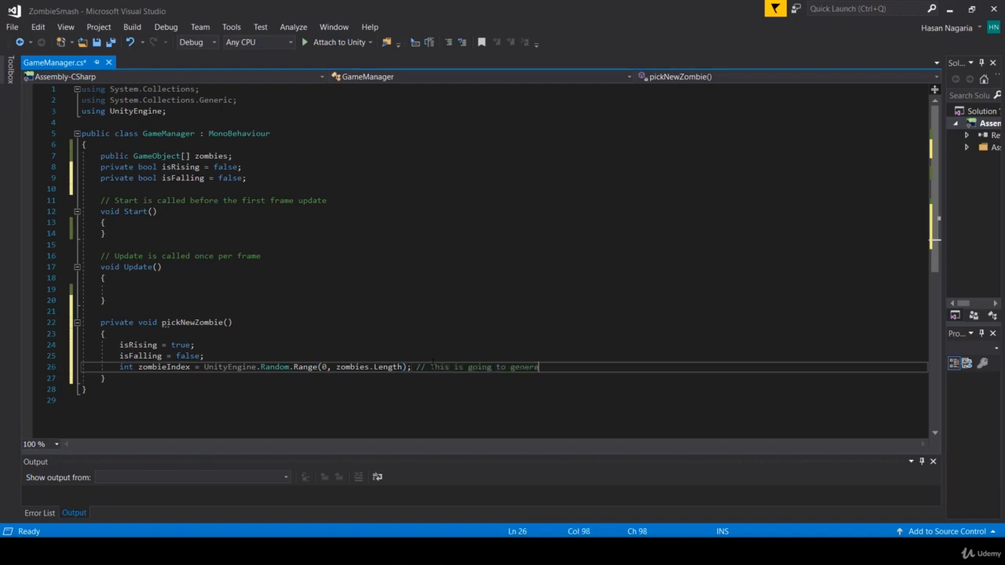
{"action": "type", "text": "te a number between 0 and 6."}
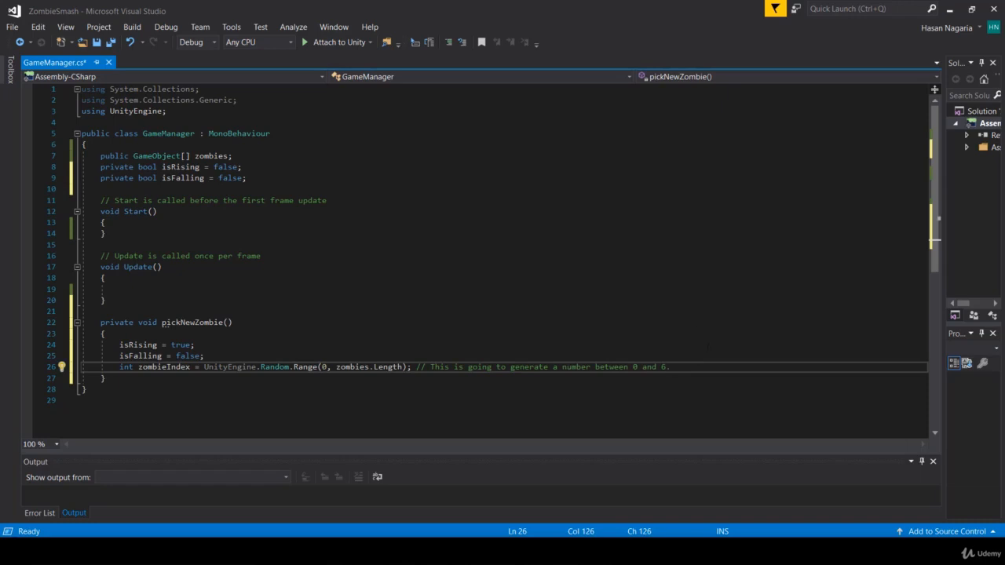
{"action": "key", "text": "Return"}
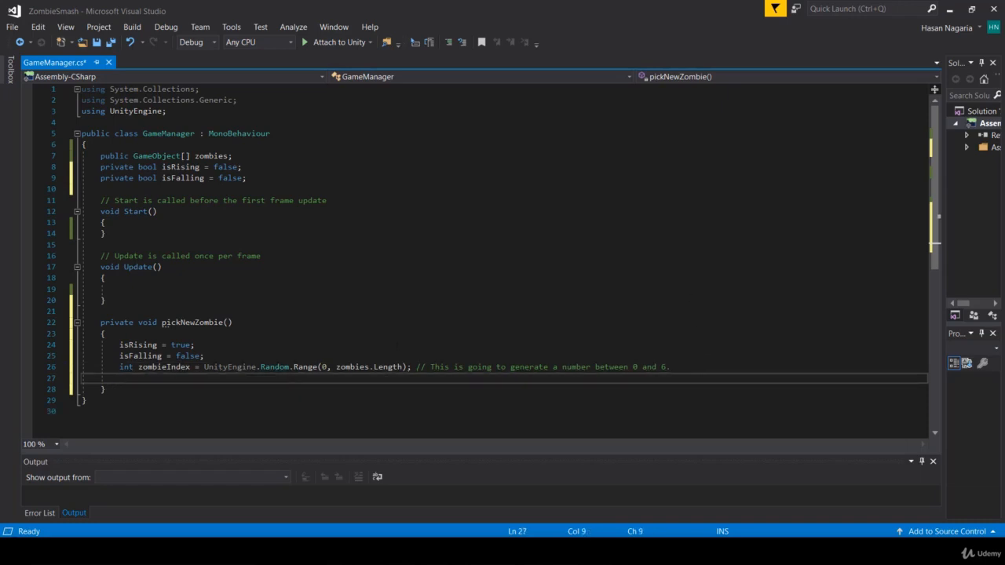
{"action": "double_click", "coordinate": [159, 369]}
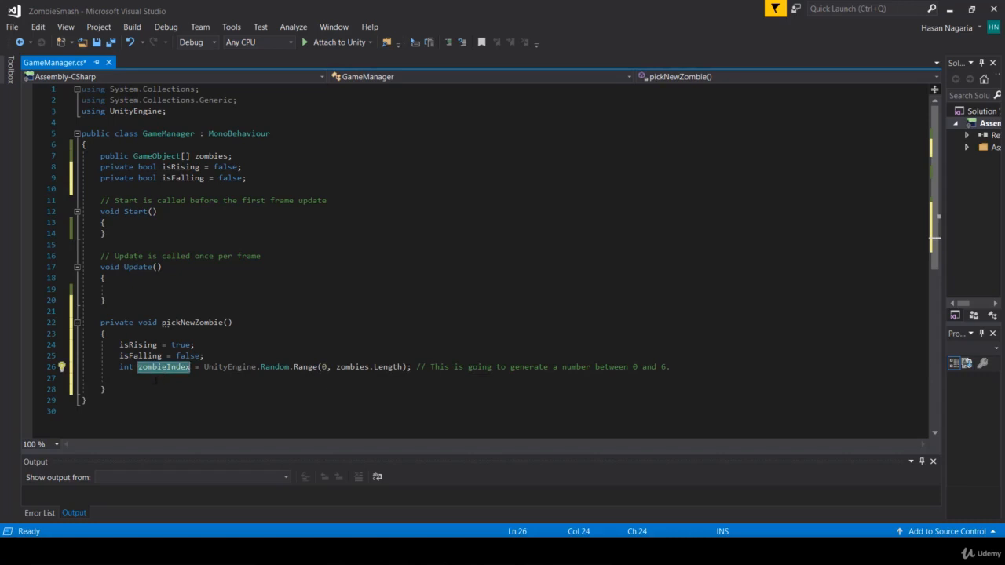
{"action": "left_click", "coordinate": [157, 379]}
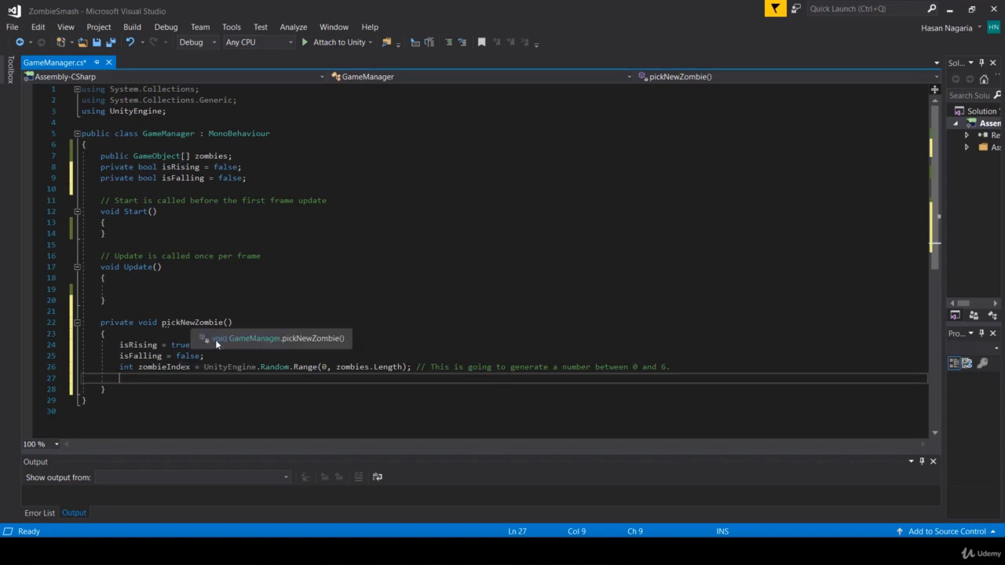
Declare the field private int activeZombieIndex = 0; below the isFalling declaration, separated by a blank line.
{"action": "left_click", "coordinate": [259, 178]}
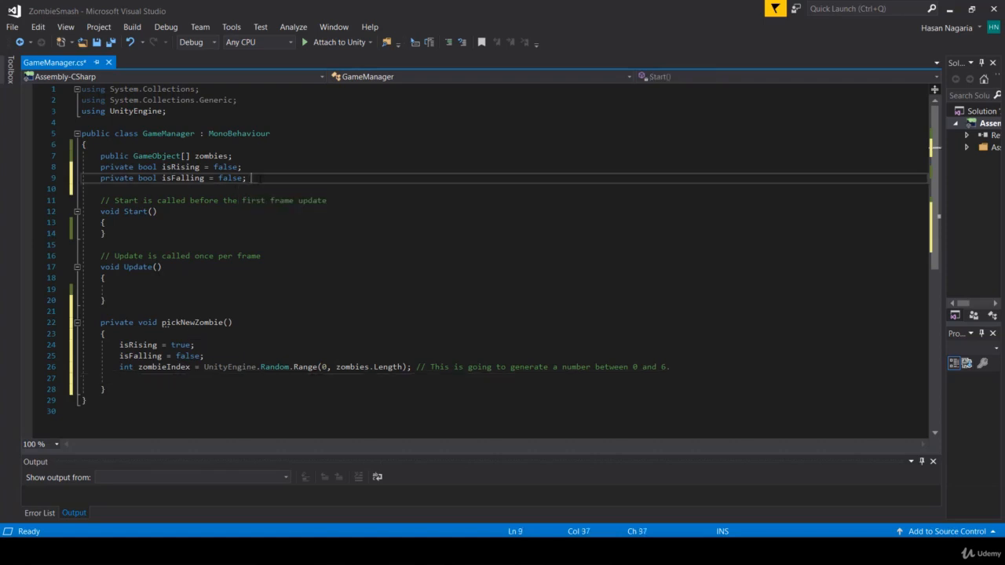
{"action": "key", "text": "Return"}
{"action": "key", "text": "Return"}
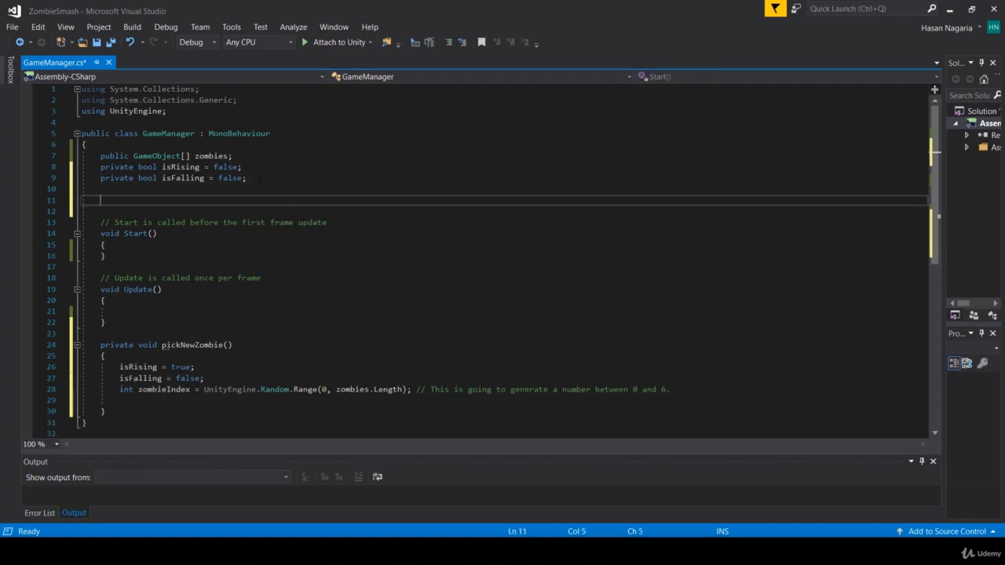
{"action": "type", "text": "i"}
{"action": "key", "text": "BackSpace"}
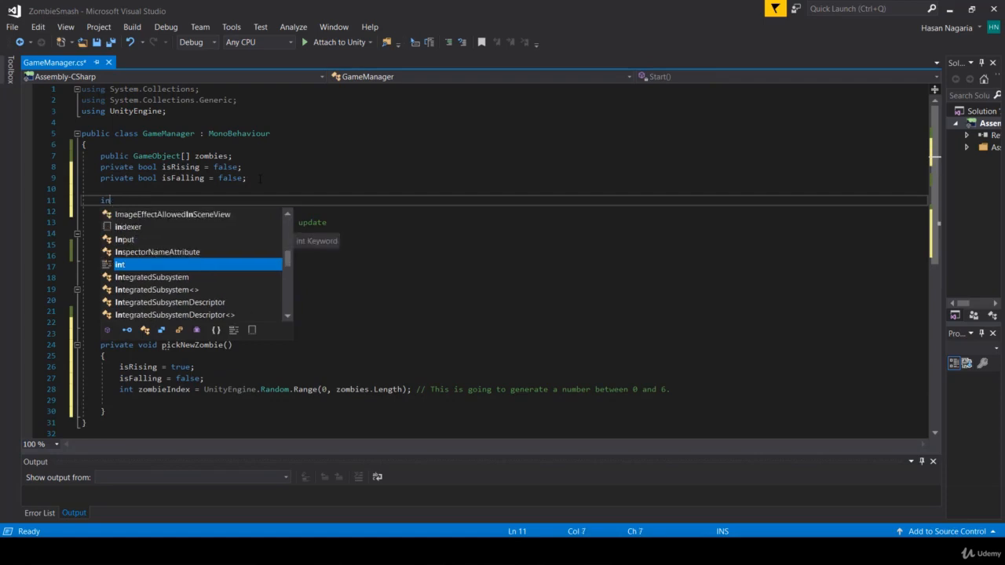
{"action": "type", "text": "private int"}
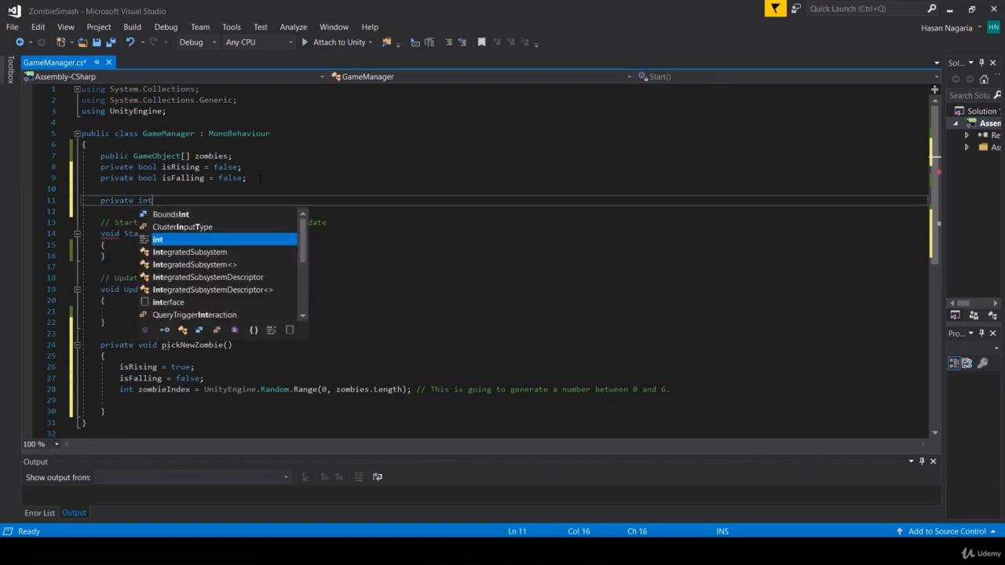
{"action": "type", "text": " active"}
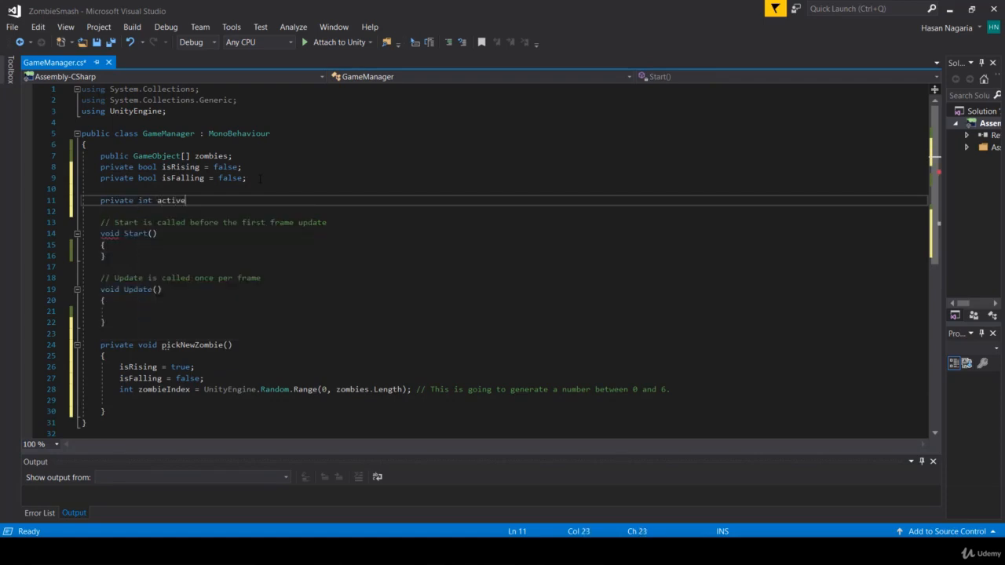
{"action": "type", "text": "ZombieIndex"}
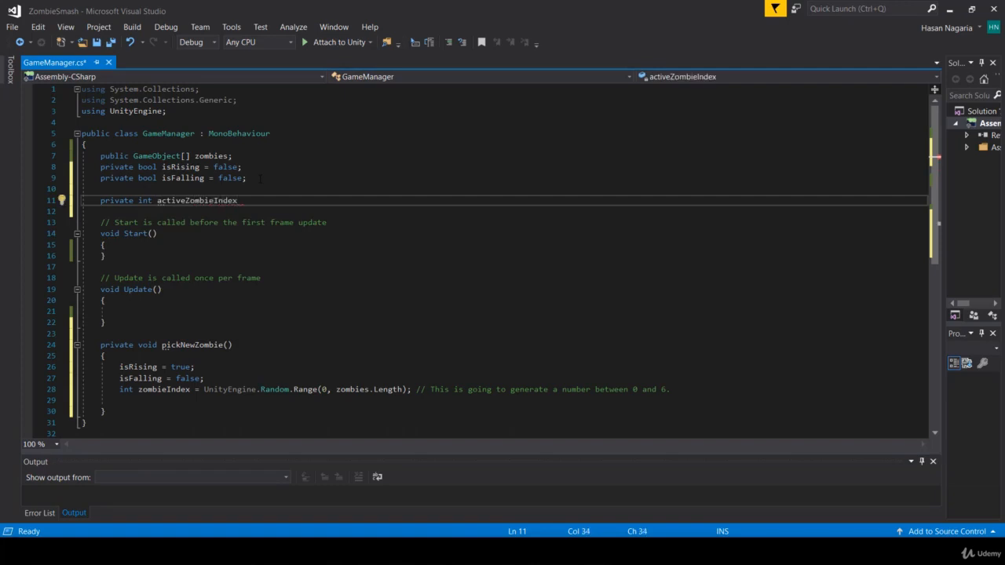
{"action": "type", "text": " = 0;"}
Add the statement activeZombieIndex = zombieIndex; at the end of the pickNewZombie method.
{"action": "left_click", "coordinate": [114, 402]}
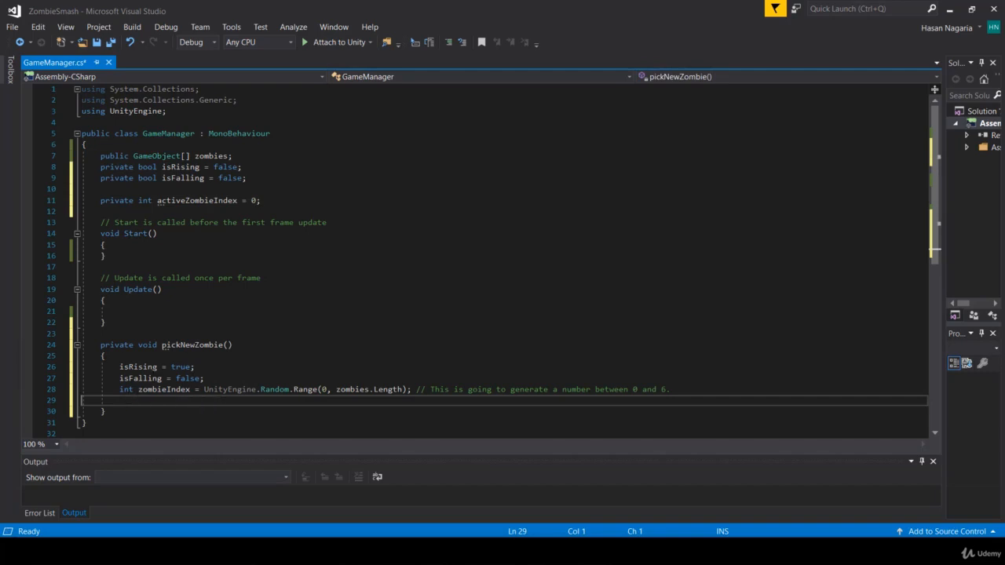
{"action": "left_click", "coordinate": [142, 389]}
{"action": "left_click", "coordinate": [140, 411]}
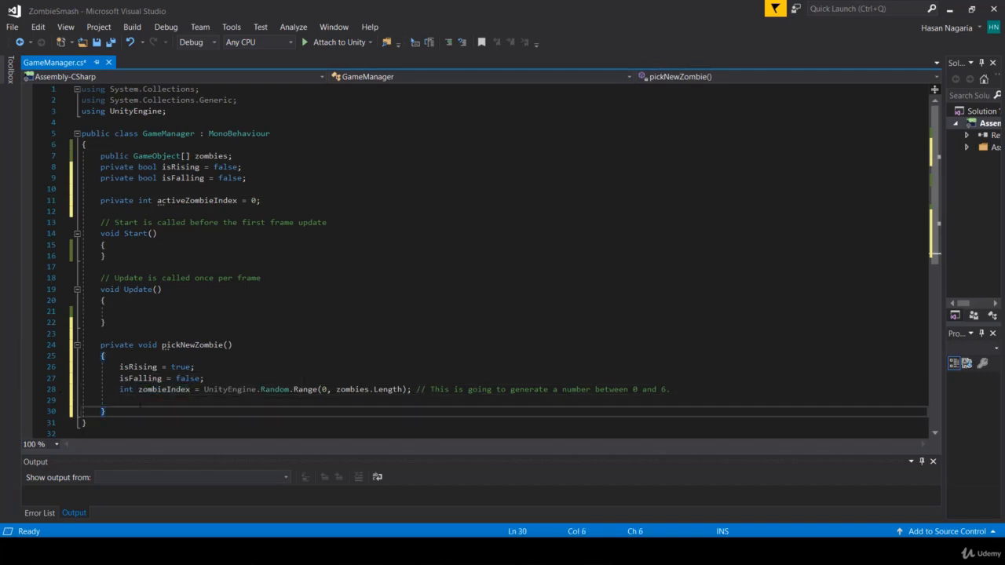
{"action": "left_click", "coordinate": [139, 400]}
{"action": "type", "text": "active"}
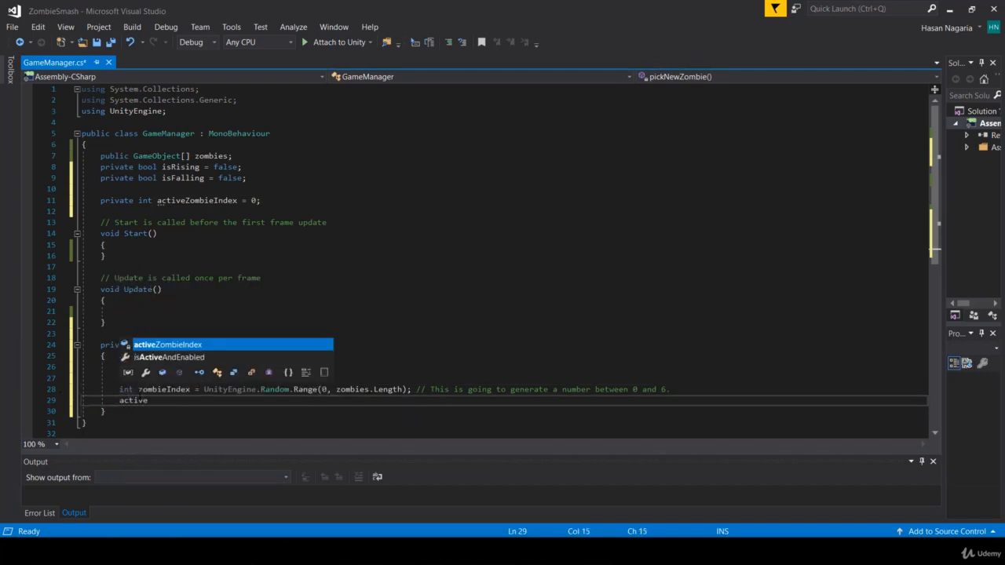
{"action": "type", "text": "Zomb"}
{"action": "key", "text": "Tab"}
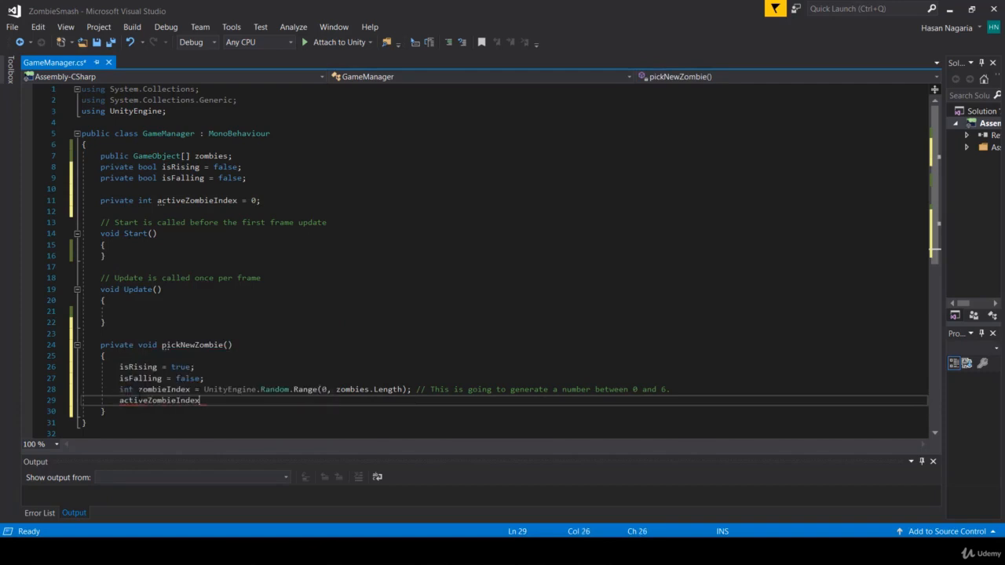
{"action": "type", "text": "= zombieined"}
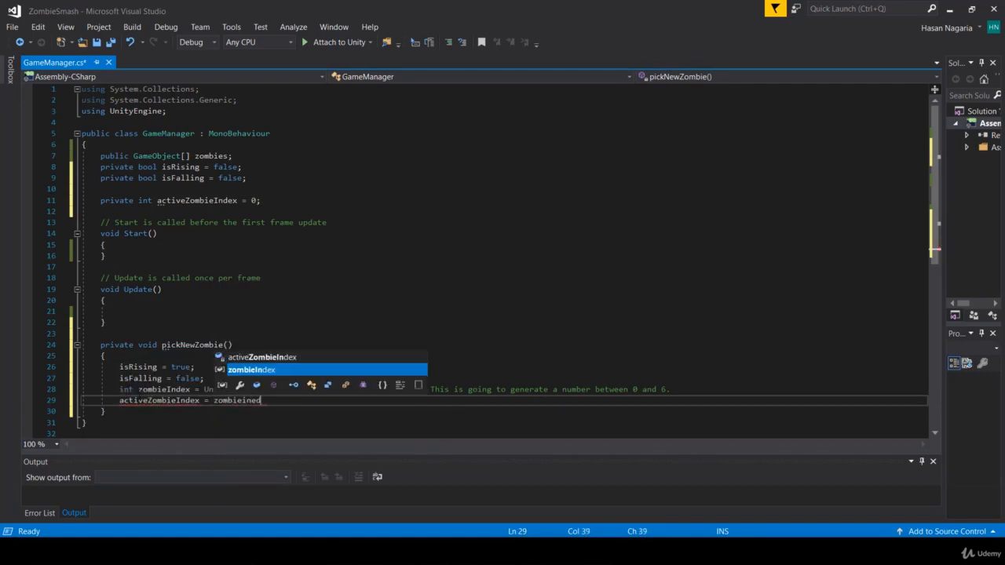
{"action": "type", "text": ";"}
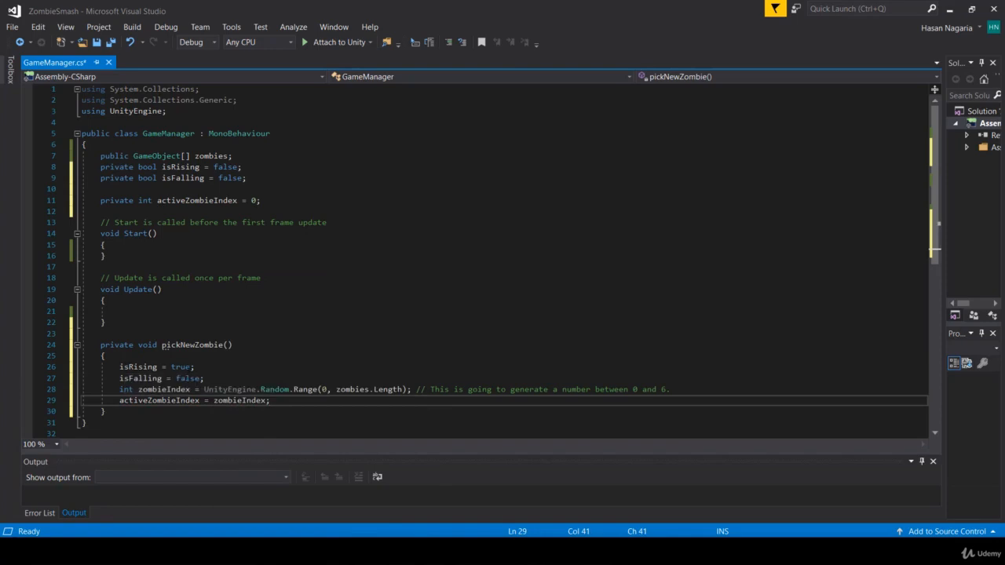
Delete the activeZombieIndex = zombieIndex; line and replace int zombieIndex with activeZombieIndex so it receives the Random.Range result directly.
{"action": "left_click", "coordinate": [209, 366]}
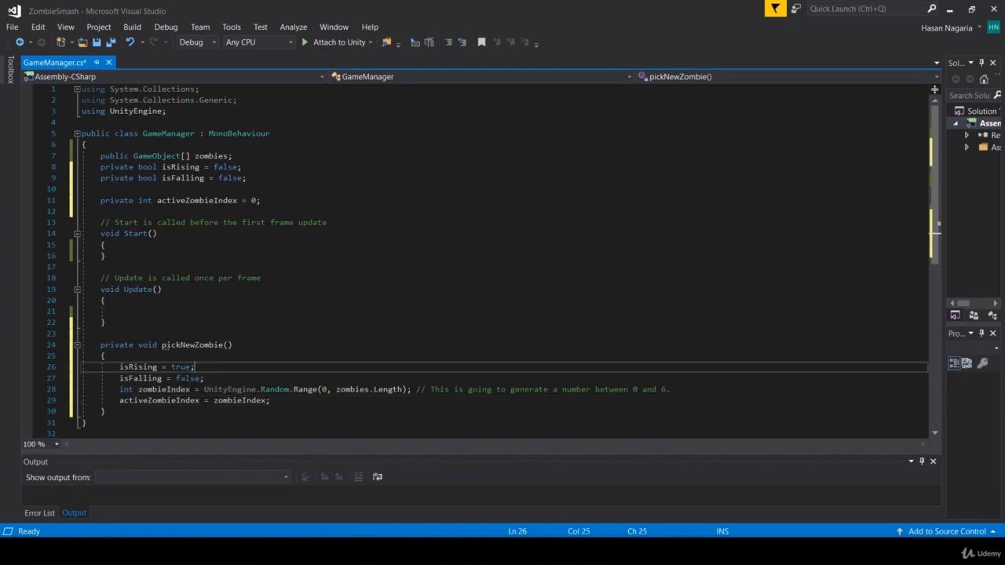
{"action": "left_click_drag", "start_coordinate": [119, 378], "coordinate": [206, 379]}
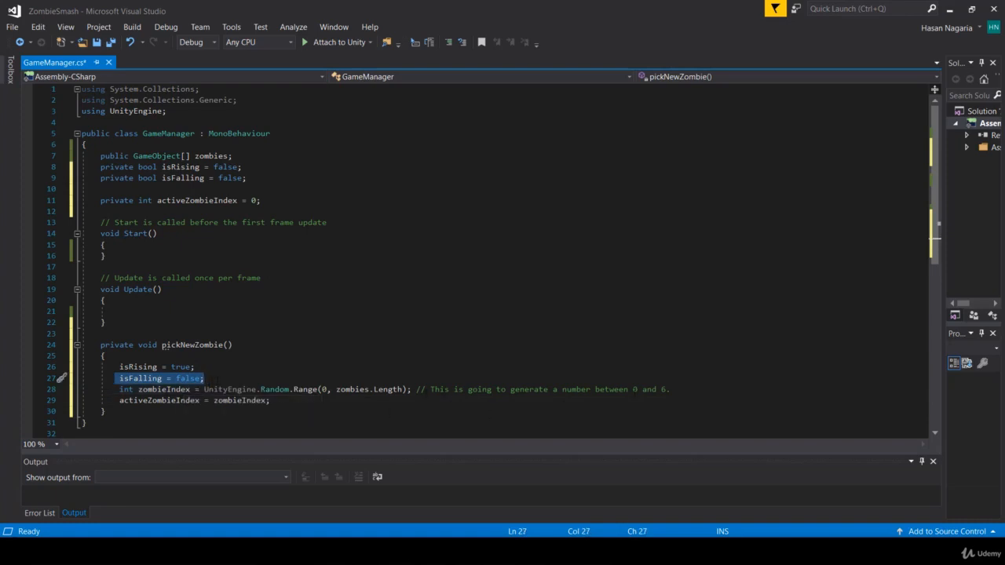
{"action": "key", "text": "Down"}
{"action": "key", "text": "End"}
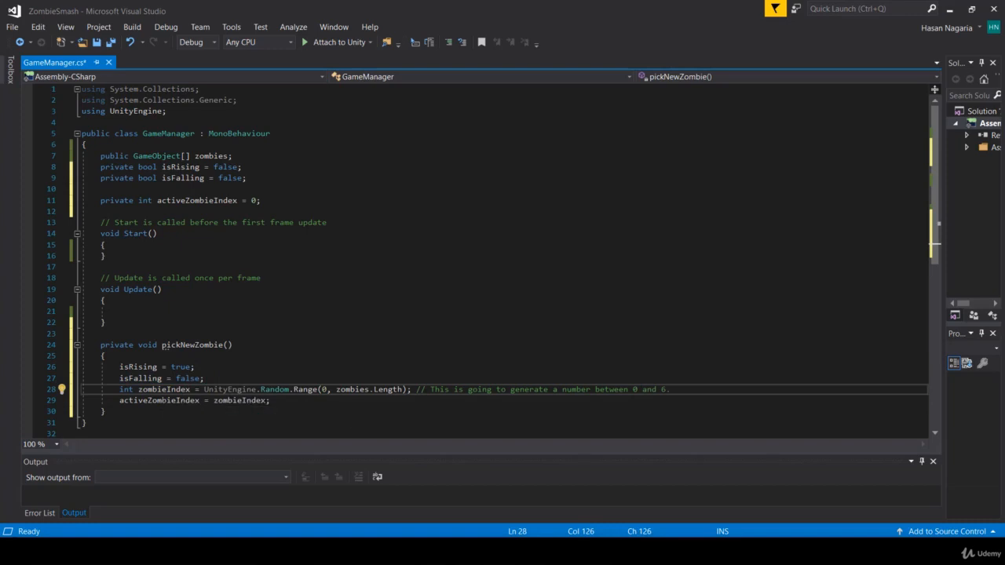
{"action": "left_click_drag", "start_coordinate": [271, 401], "coordinate": [119, 401]}
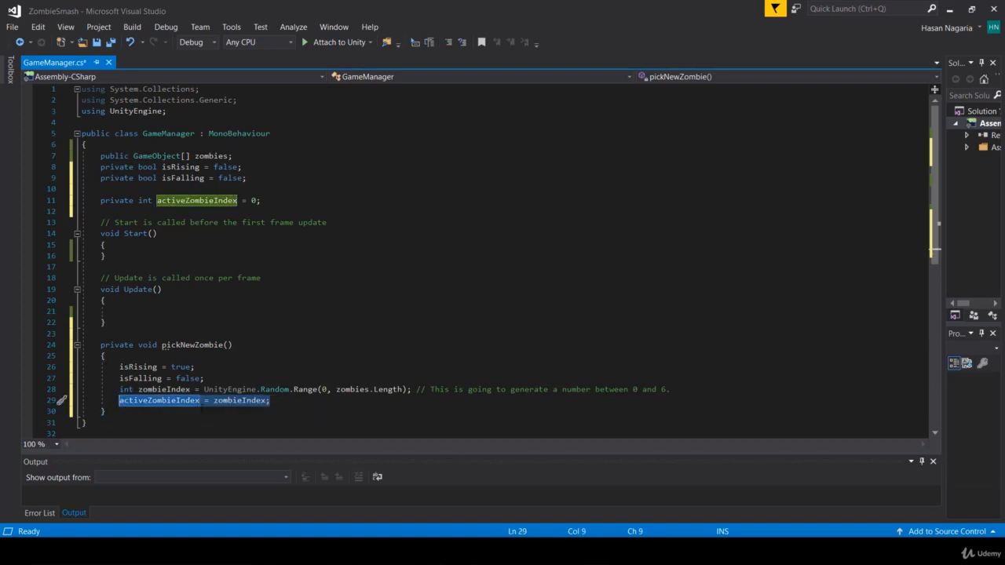
{"action": "key", "text": "BackSpace"}
{"action": "left_click_drag", "start_coordinate": [190, 389], "coordinate": [118, 389]}
{"action": "type", "text": "activeZ"}
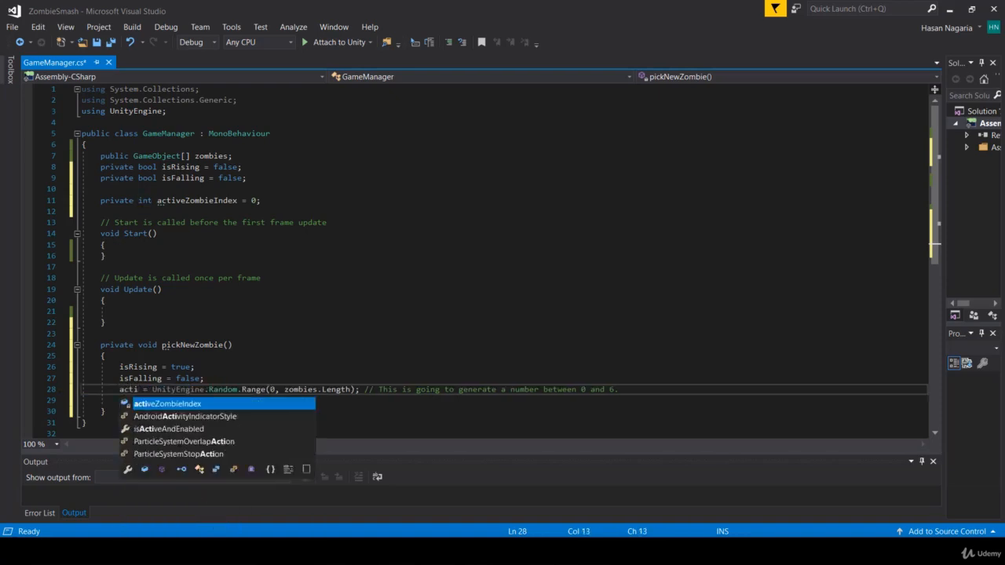
{"action": "key", "text": "Tab"}
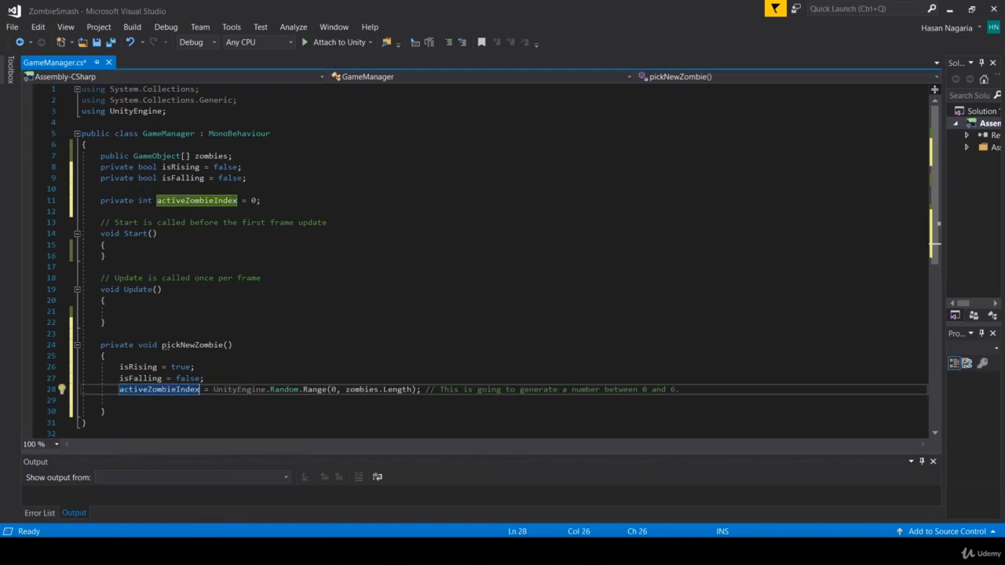
{"action": "left_click", "coordinate": [132, 400]}
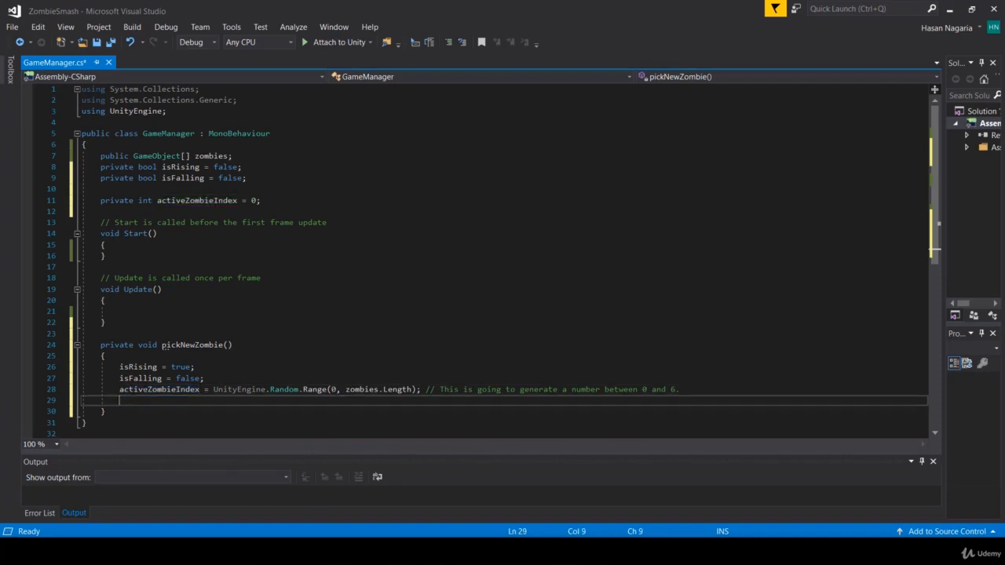
Switch to the ZombieSmash scene in Unity, try raising myzombiee 1 (1) to about Y -0.02, and undo the move.
{"action": "scroll", "coordinate": [132, 400], "scroll_direction": "down", "scroll_amount": 1}
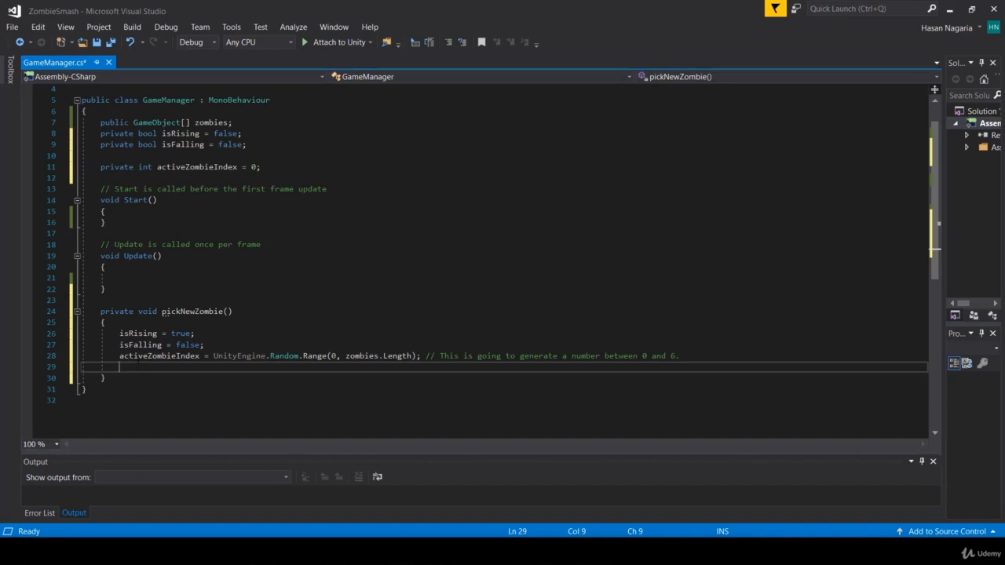
{"action": "mouse_move", "coordinate": [433, 549]}
{"action": "left_click", "coordinate": [593, 479]}
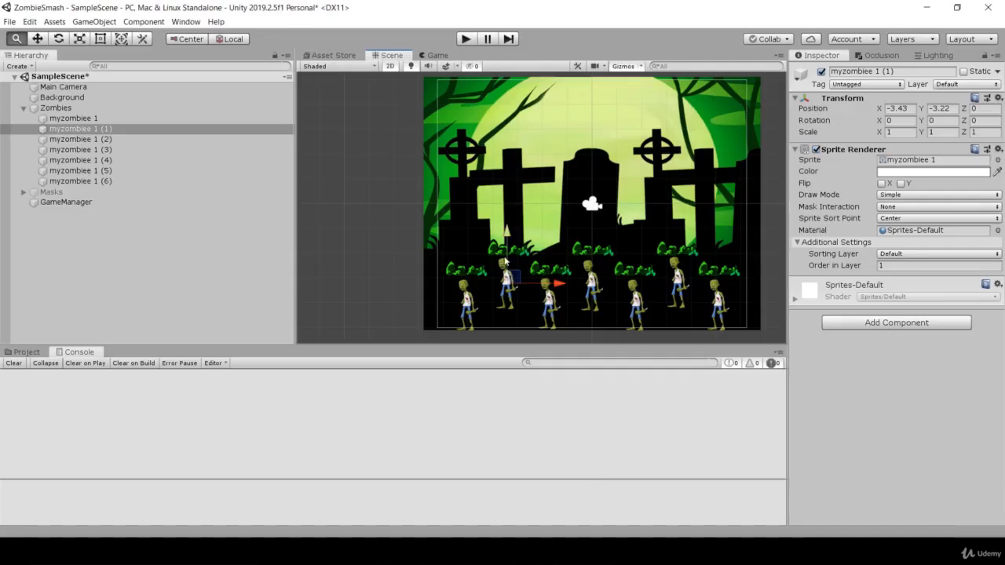
{"action": "left_click_drag", "start_coordinate": [508, 238], "coordinate": [500, 163]}
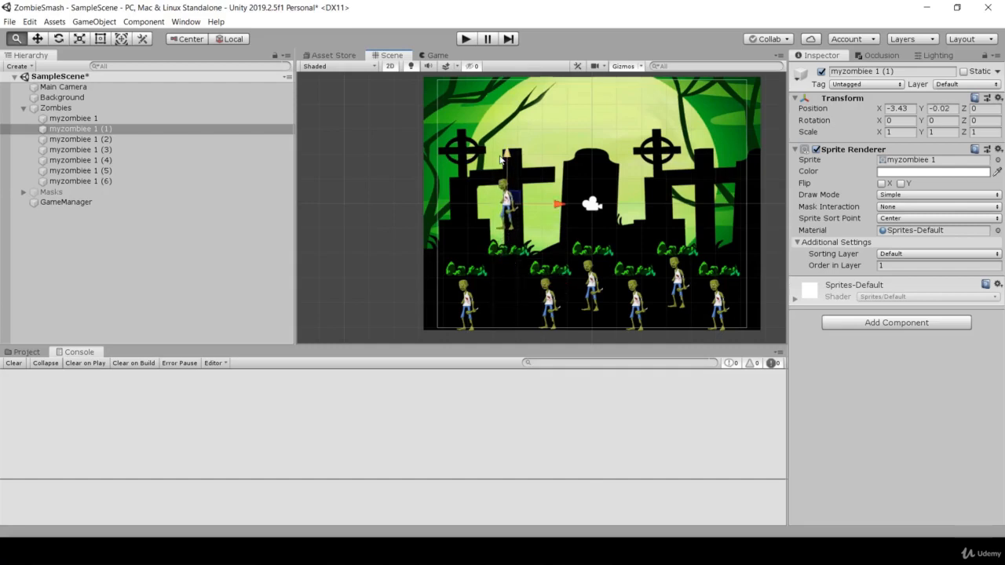
{"action": "key", "text": "ctrl+z"}
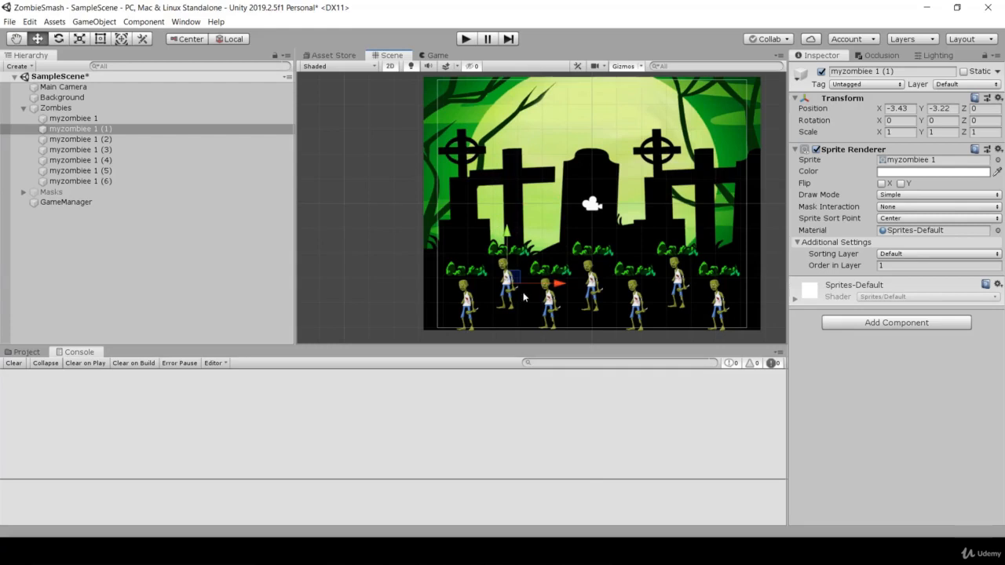
Select myzombiee 1 in the Zombies group and raise it vertically in the scene to about Y -1.08.
{"action": "left_click", "coordinate": [62, 192]}
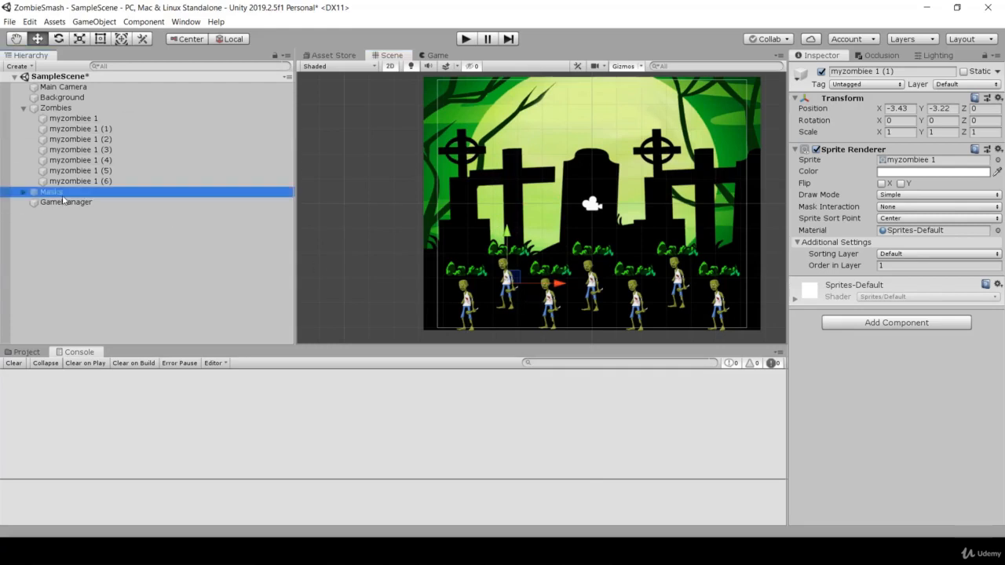
{"action": "left_click", "coordinate": [55, 108]}
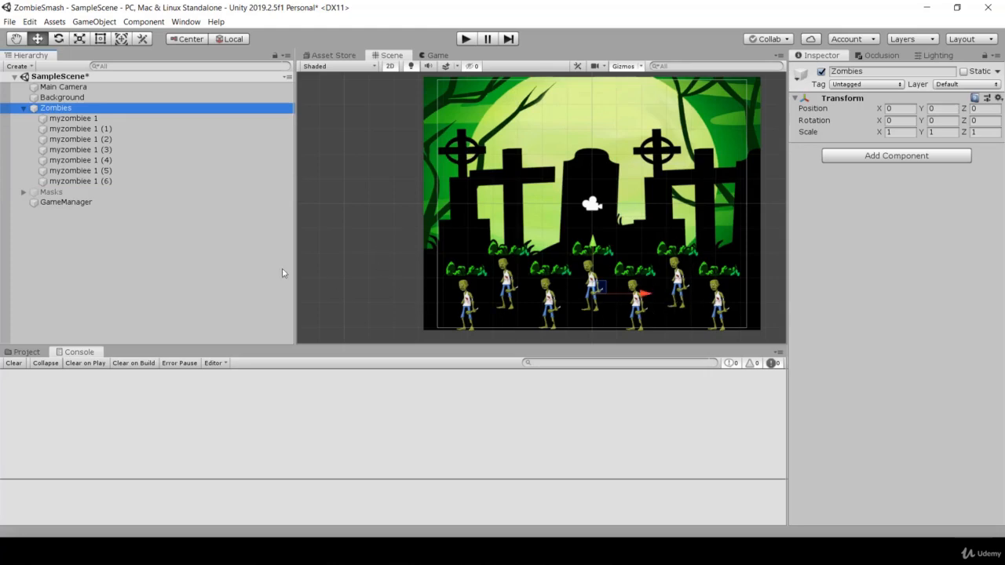
{"action": "left_click", "coordinate": [74, 117]}
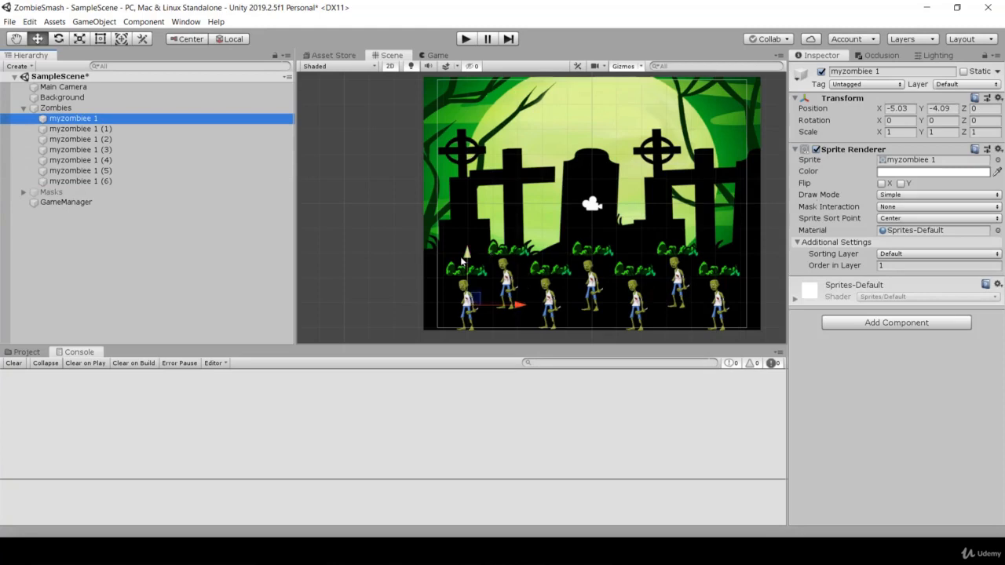
{"action": "mouse_move", "coordinate": [469, 258]}
{"action": "left_mouse_down"}
{"action": "mouse_move", "coordinate": [464, 236]}
{"action": "mouse_move", "coordinate": [455, 255]}
{"action": "left_mouse_up"}
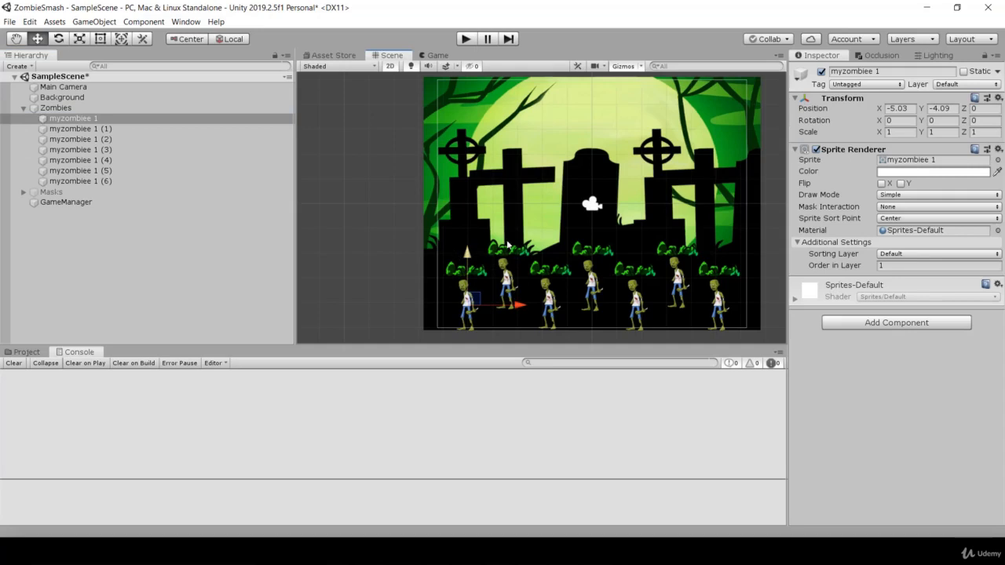
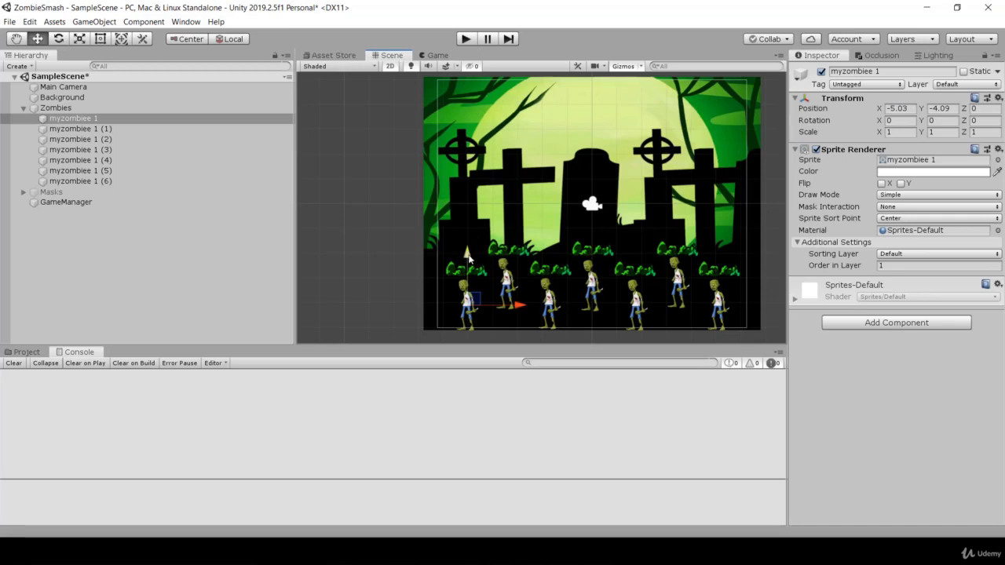
{"action": "left_click_drag", "start_coordinate": [468, 258], "coordinate": [463, 183]}
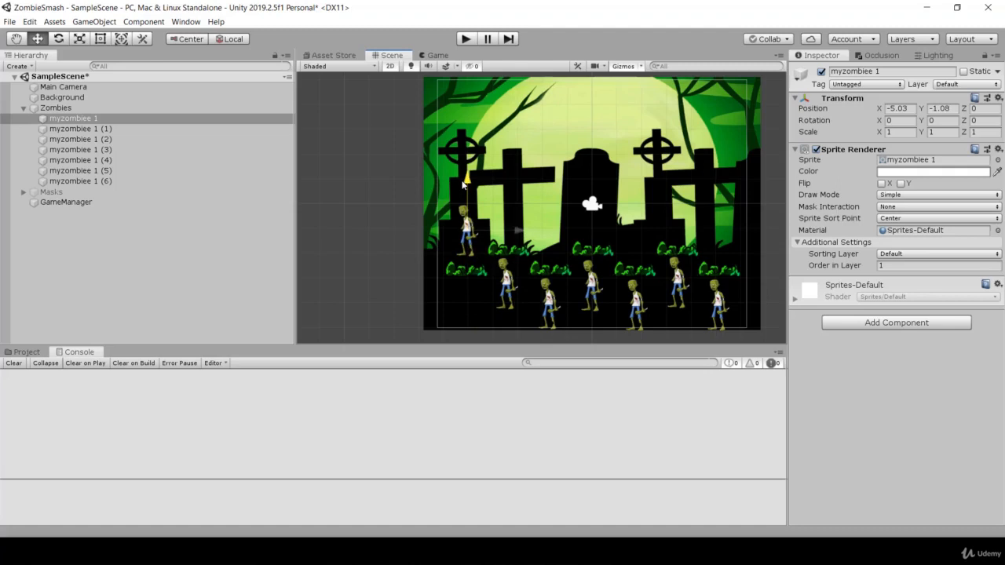
Lower myzombiee 1 and undo its vertical moves in the scene, returning to the GameManager script in Visual Studio.
{"action": "left_click_drag", "start_coordinate": [464, 184], "coordinate": [467, 253]}
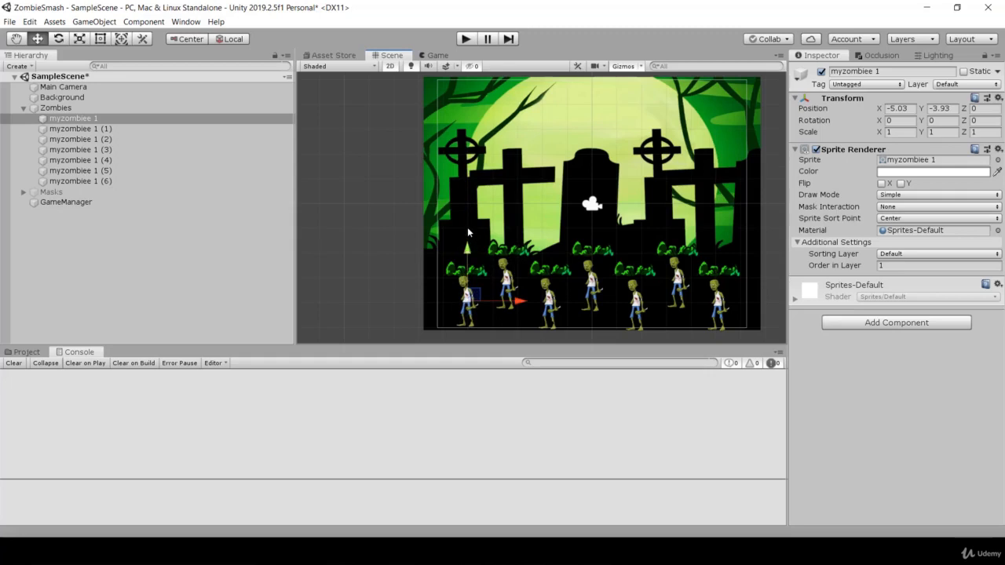
{"action": "key", "text": "ctrl+z"}
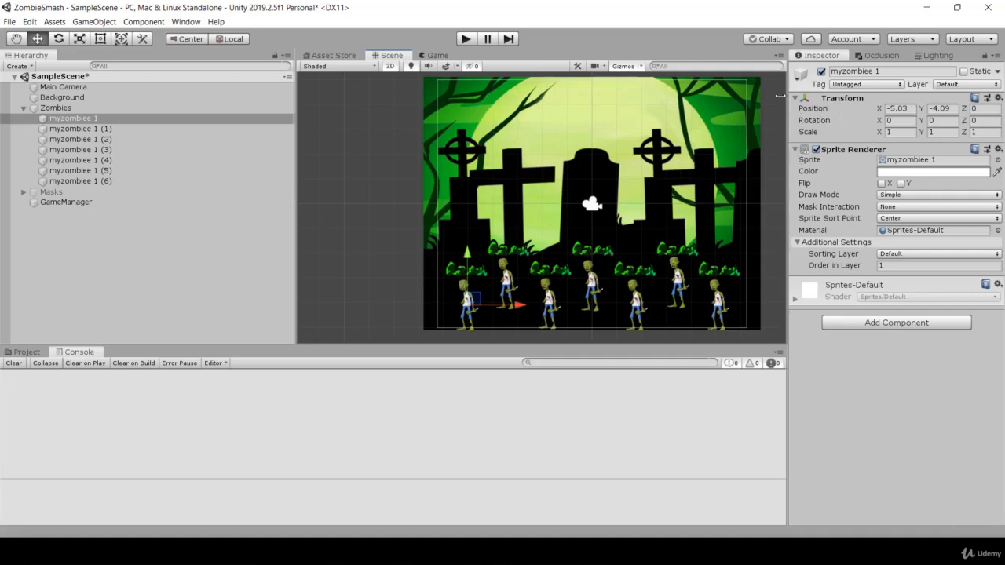
{"action": "key", "text": "alt+Tab"}
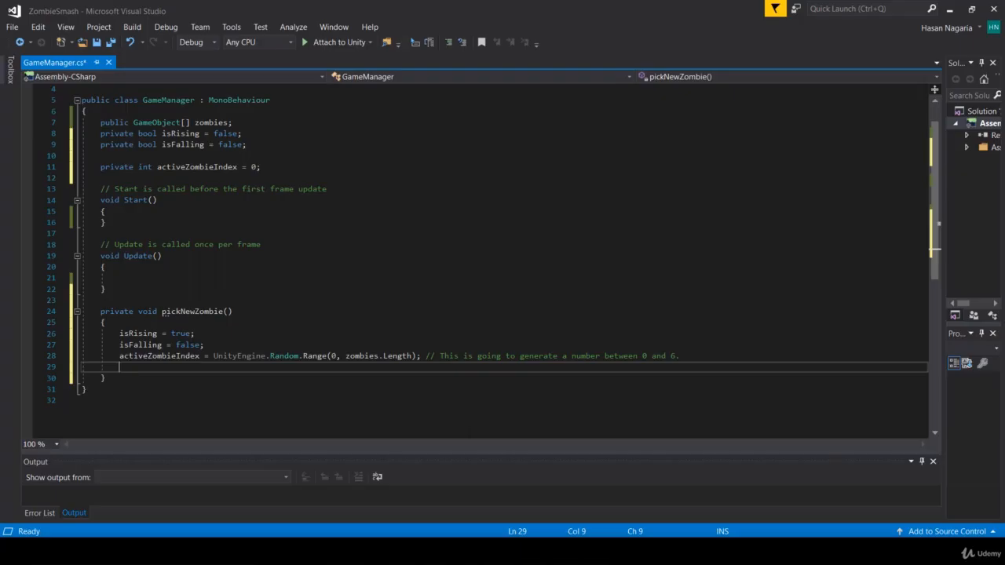
Add the line zombies[activeZombieIndex]; below the Random.Range assignment in the pickNewZombie method.
{"action": "double_click", "coordinate": [159, 356]}
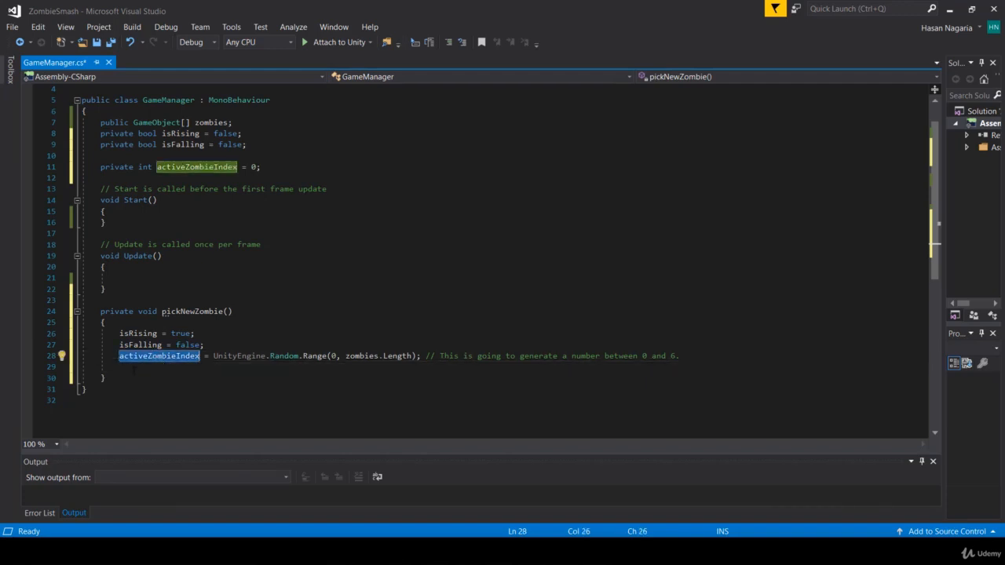
{"action": "left_click", "coordinate": [134, 368]}
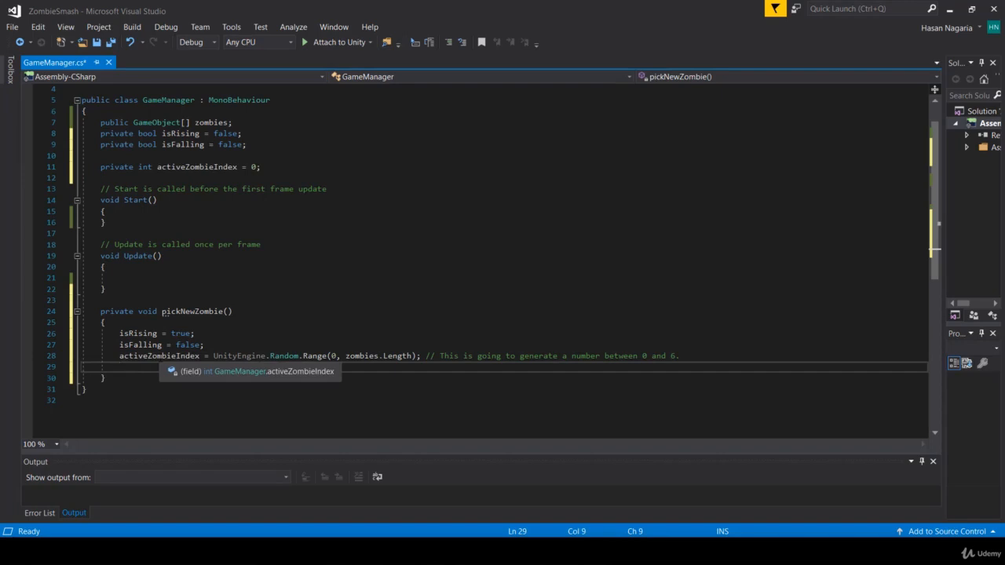
{"action": "double_click", "coordinate": [199, 122]}
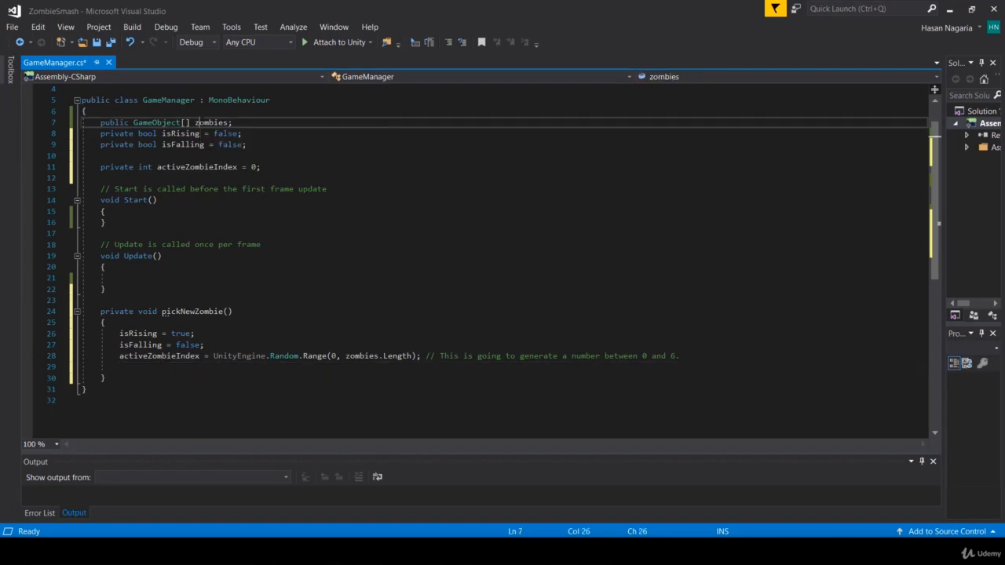
{"action": "left_click", "coordinate": [142, 368]}
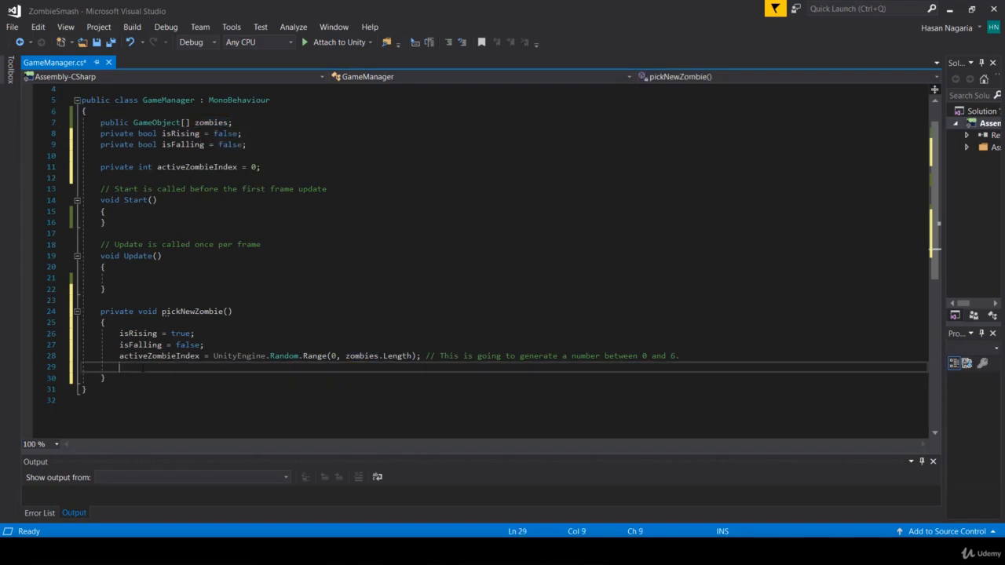
{"action": "type", "text": "zombies"}
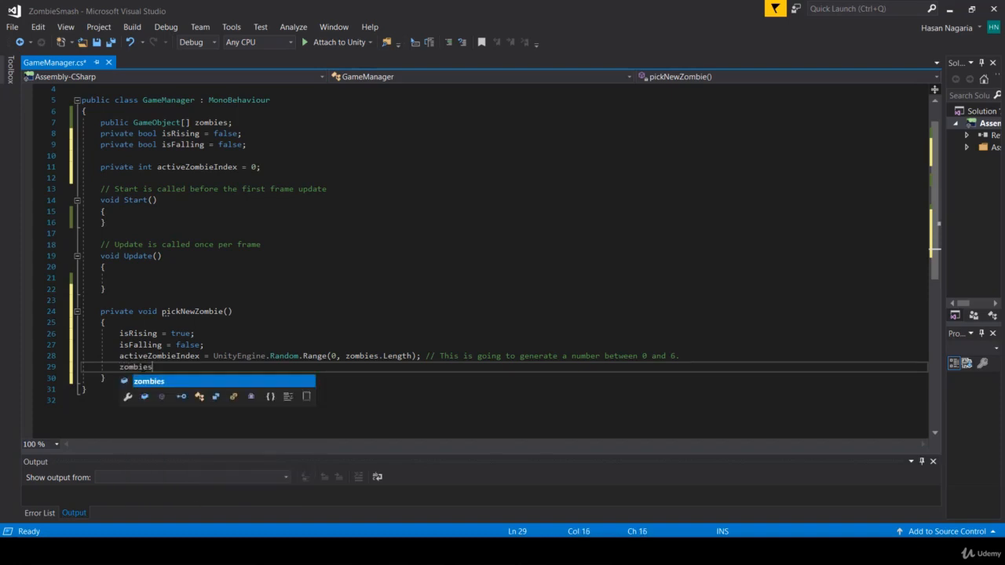
{"action": "type", "text": "["}
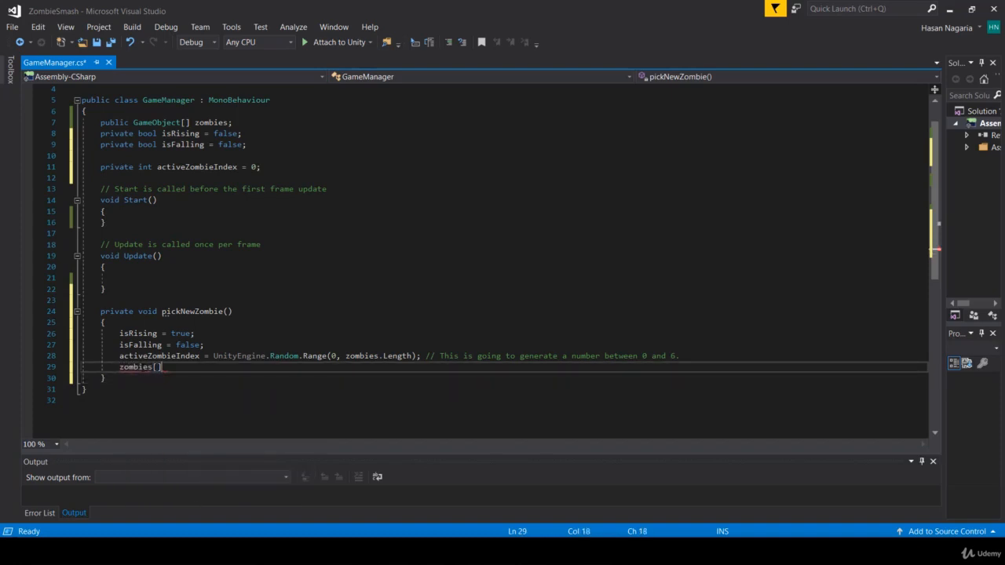
{"action": "type", "text": "activeZombieIndex]"}
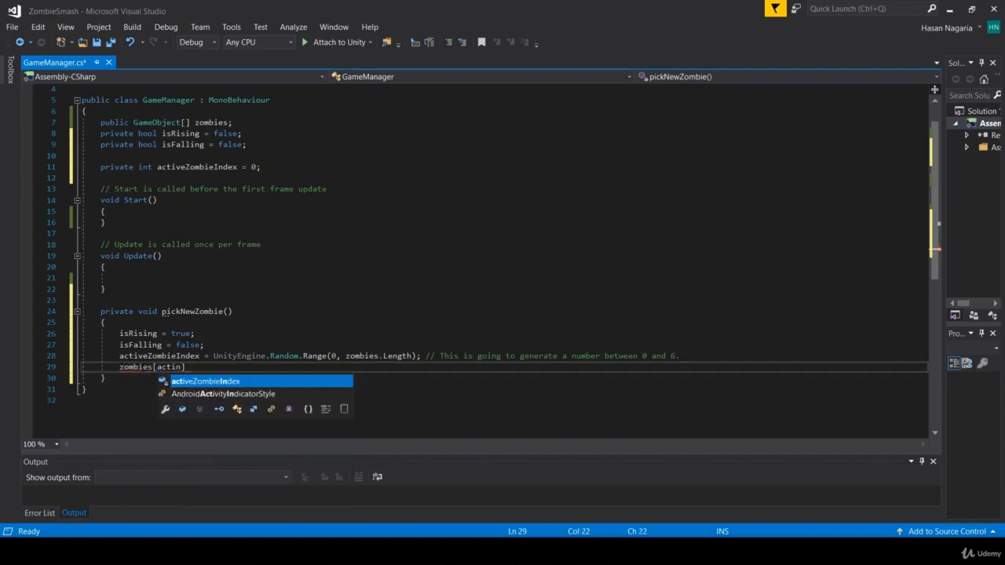
{"action": "type", "text": ";"}
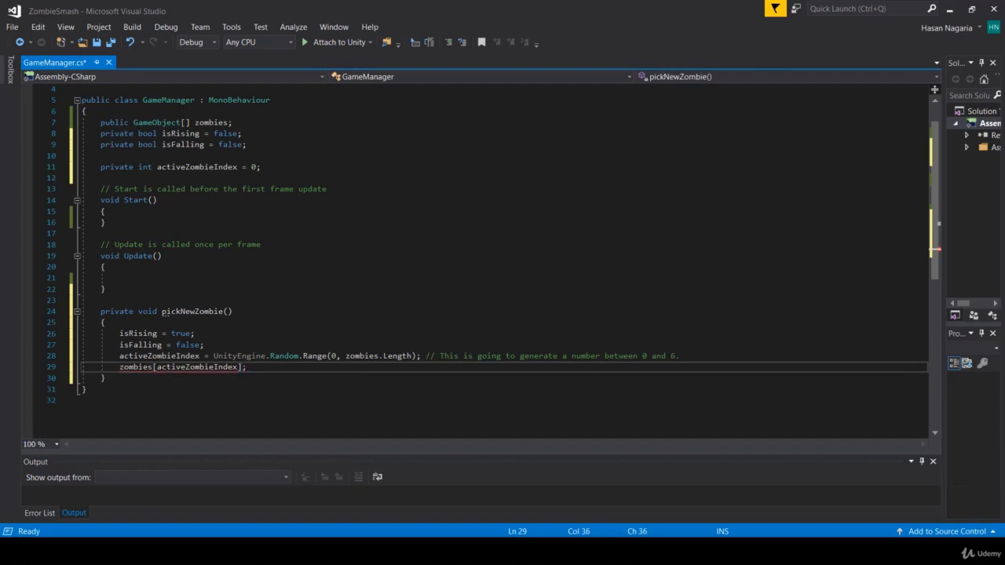
Examine the zombies[activeZombieIndex] expression, looking at the array name and the index inside the brackets.
{"action": "left_click_drag", "start_coordinate": [120, 366], "coordinate": [242, 367]}
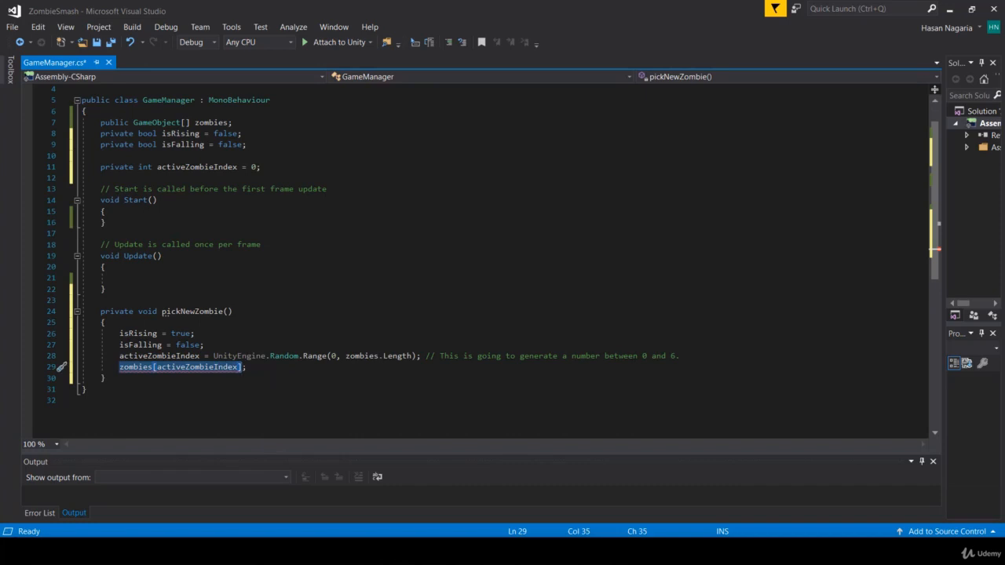
{"action": "left_click", "coordinate": [115, 366]}
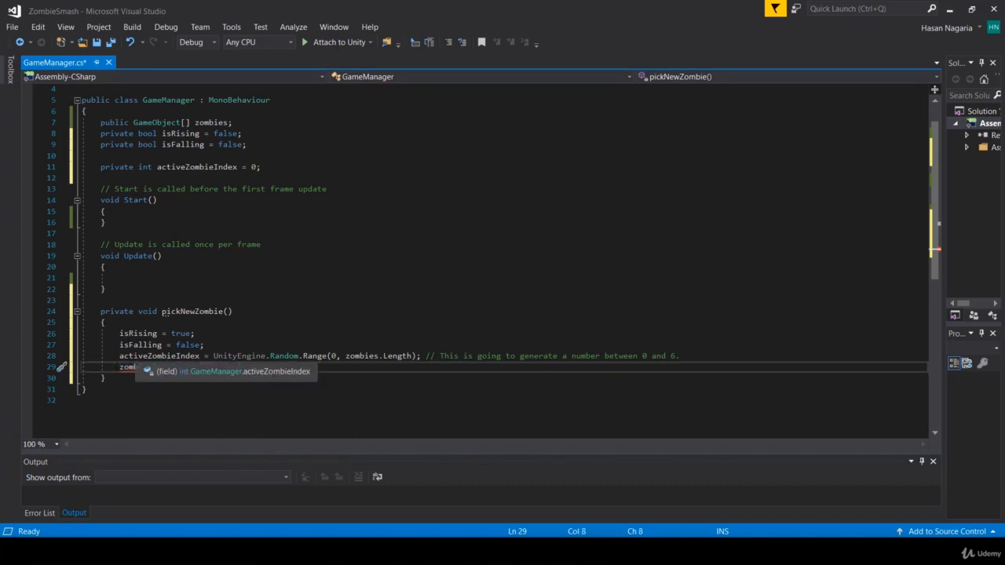
{"action": "key", "text": "Right"}
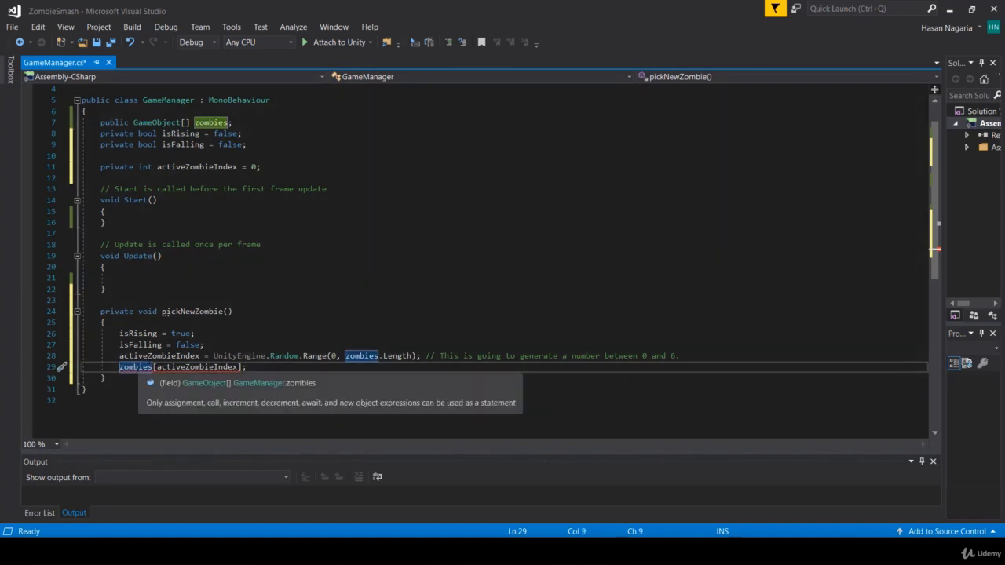
{"action": "left_click", "coordinate": [133, 367]}
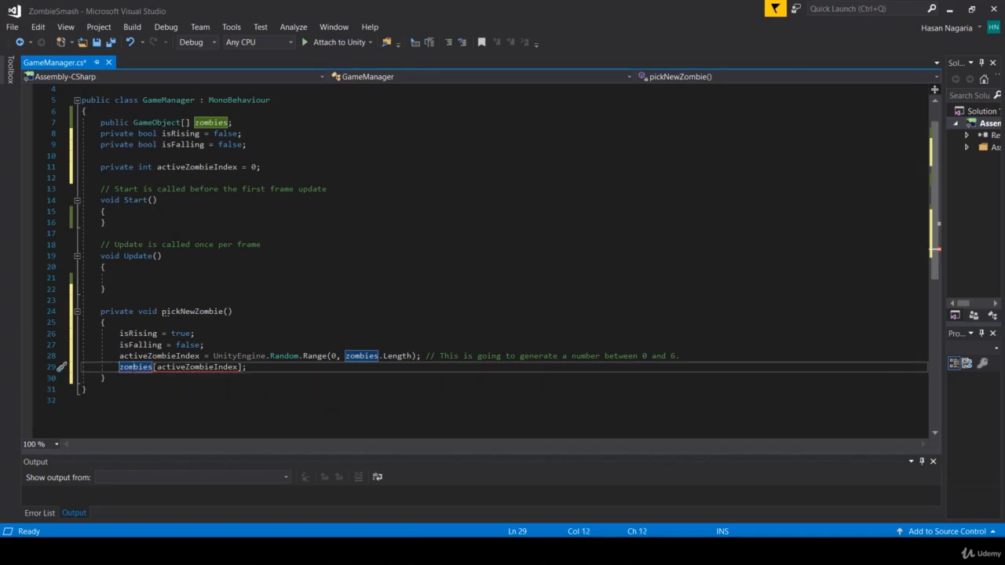
{"action": "double_click", "coordinate": [179, 368]}
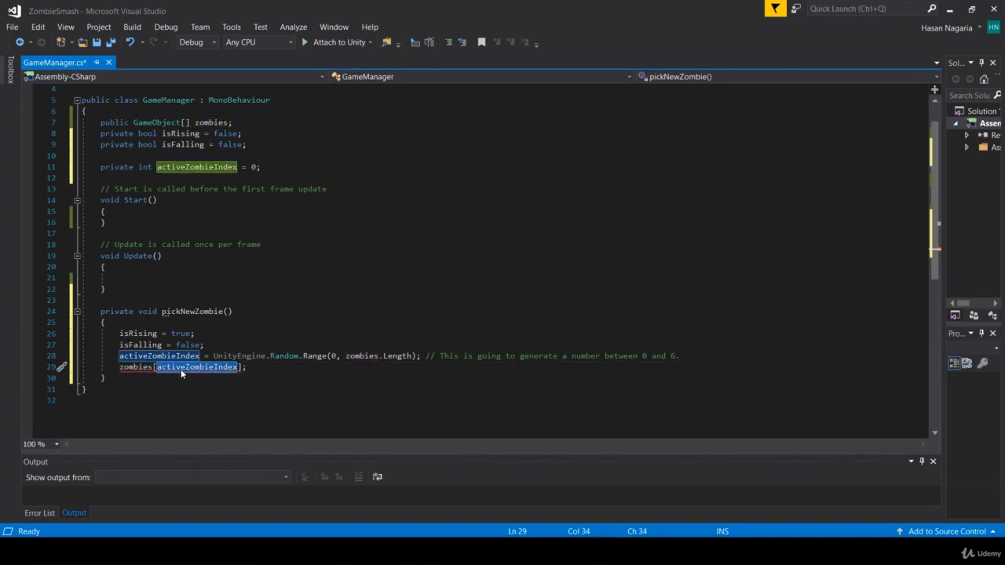
{"action": "key", "text": "End"}
{"action": "key", "text": "shift+Home"}
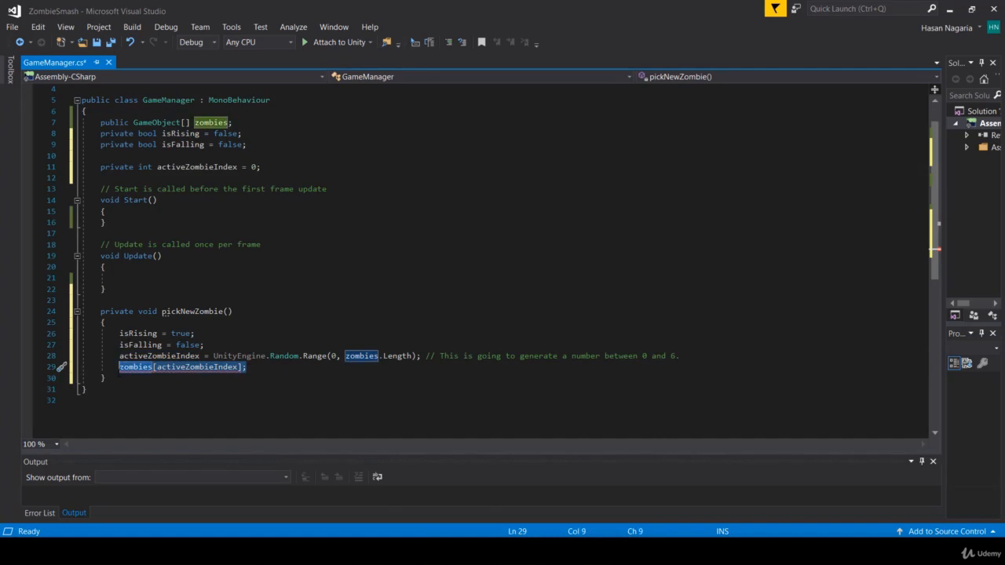
{"action": "mouse_move", "coordinate": [120, 370]}
{"action": "left_mouse_down"}
{"action": "mouse_move", "coordinate": [122, 378]}
{"action": "mouse_move", "coordinate": [119, 369]}
{"action": "left_mouse_up"}
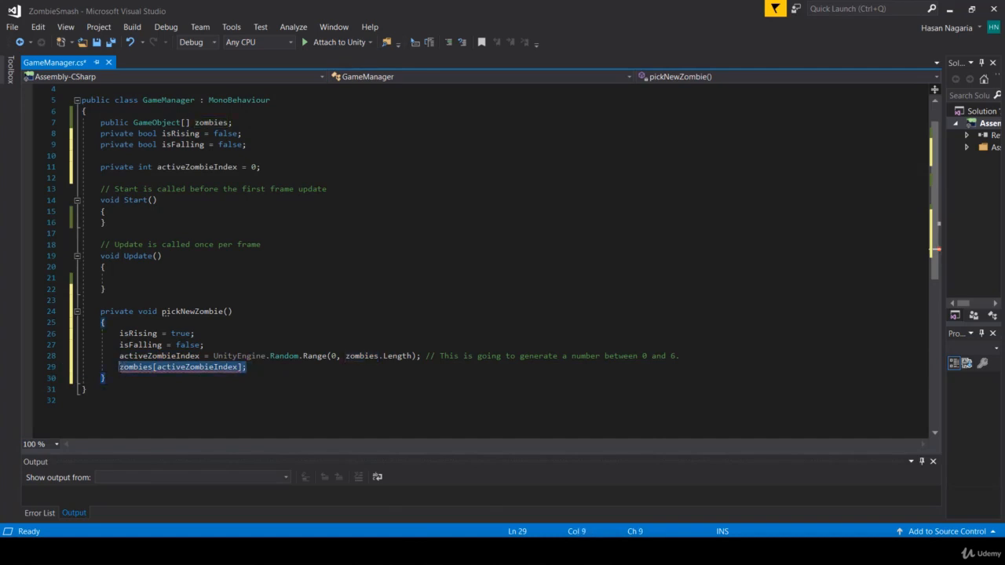
{"action": "left_click", "coordinate": [245, 368]}
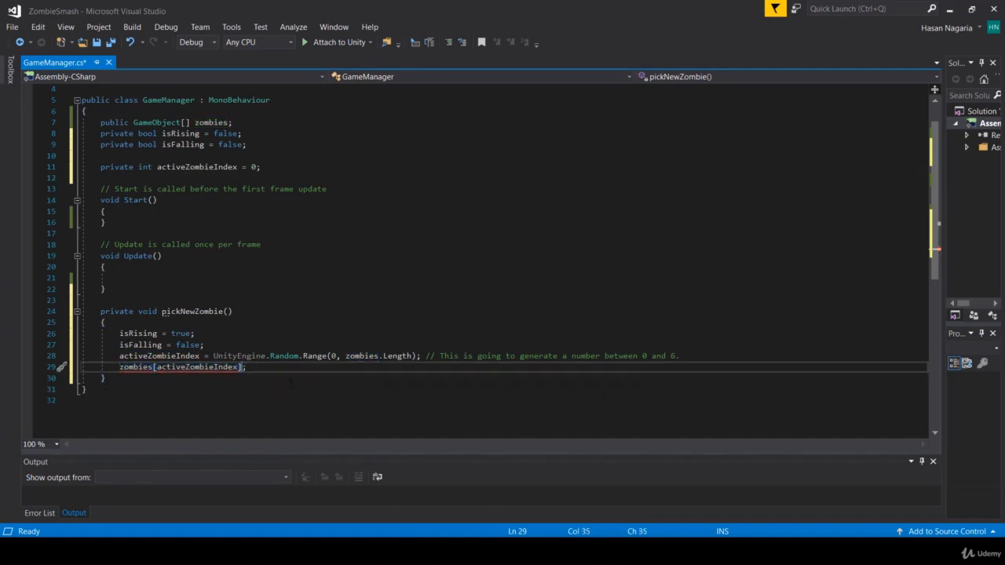
{"action": "type", "text": "."}
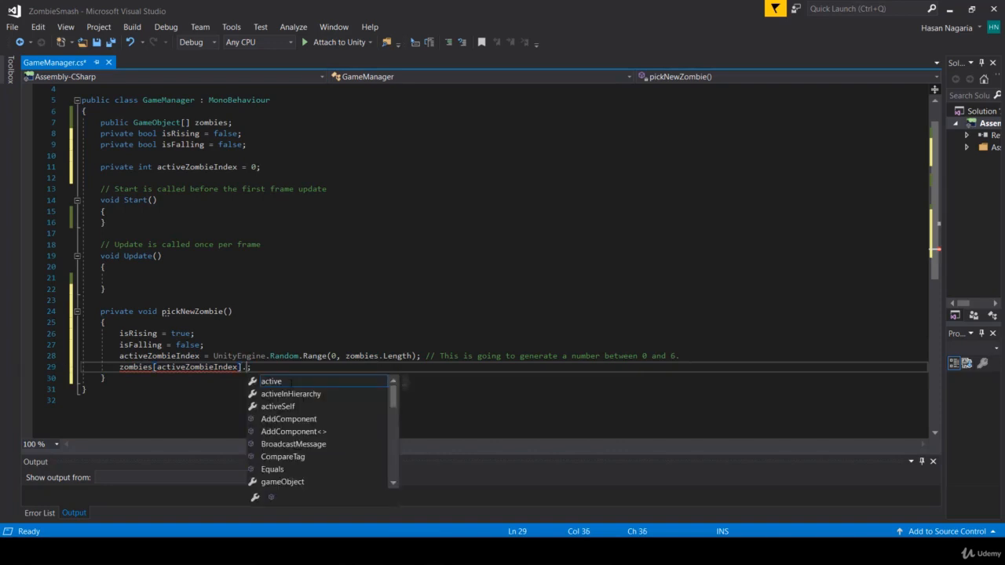
{"action": "key", "text": "BackSpace"}
Insert GameObject zombie = in front of zombies[activeZombieIndex] so the picked array element is stored in a variable.
{"action": "key", "text": "Home"}
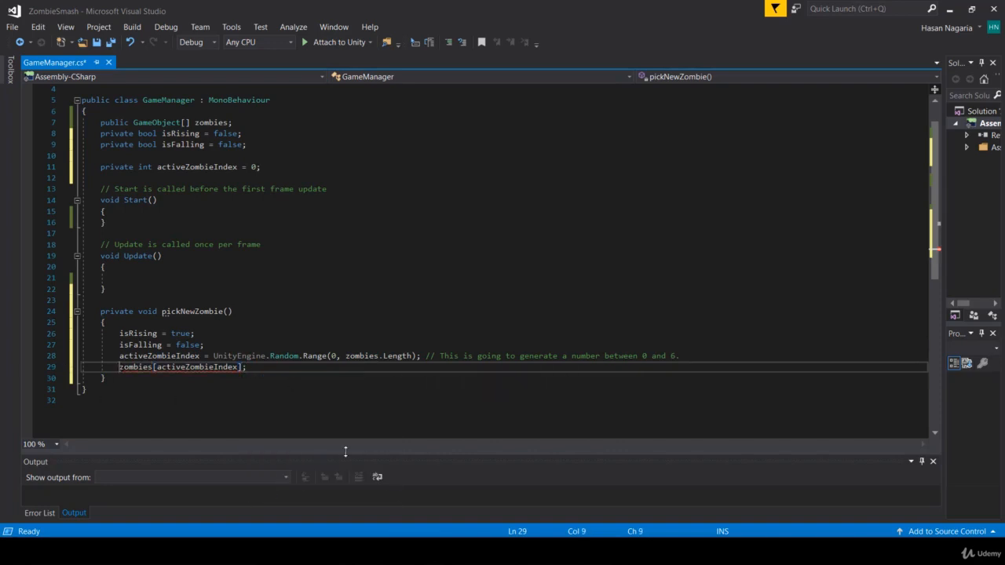
{"action": "type", "text": "Gambo"}
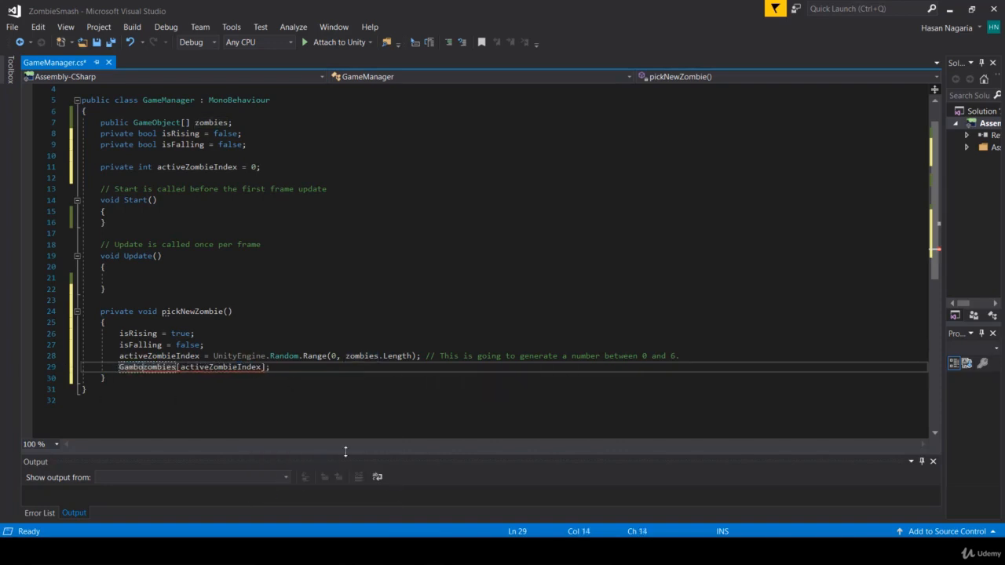
{"action": "key", "text": "Left"}
{"action": "key", "text": "BackSpace"}
{"action": "key", "text": "Left"}
{"action": "key", "text": "Right"}
{"action": "key", "text": "BackSpace"}
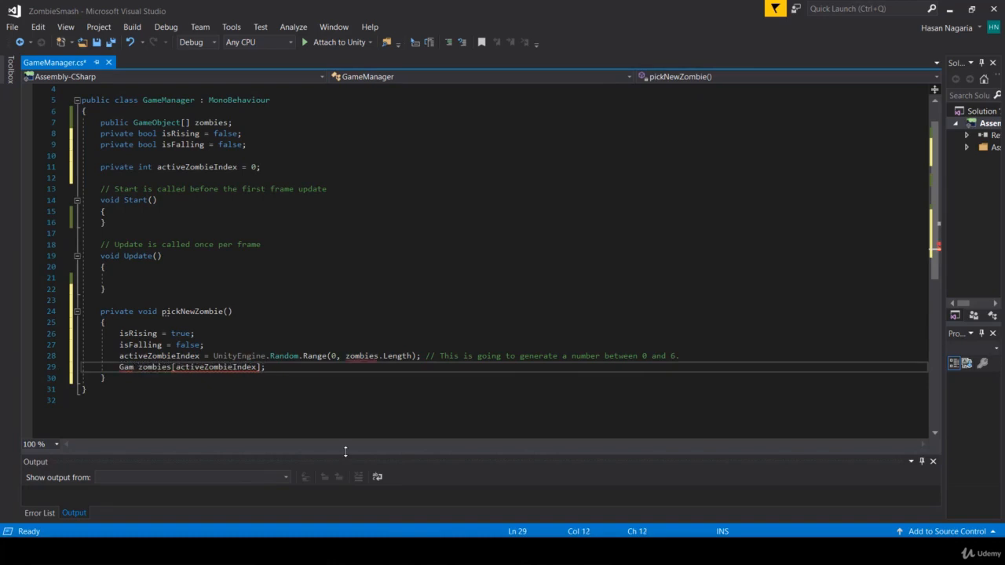
{"action": "type", "text": "b"}
{"action": "key", "text": "BackSpace"}
{"action": "type", "text": "eO"}
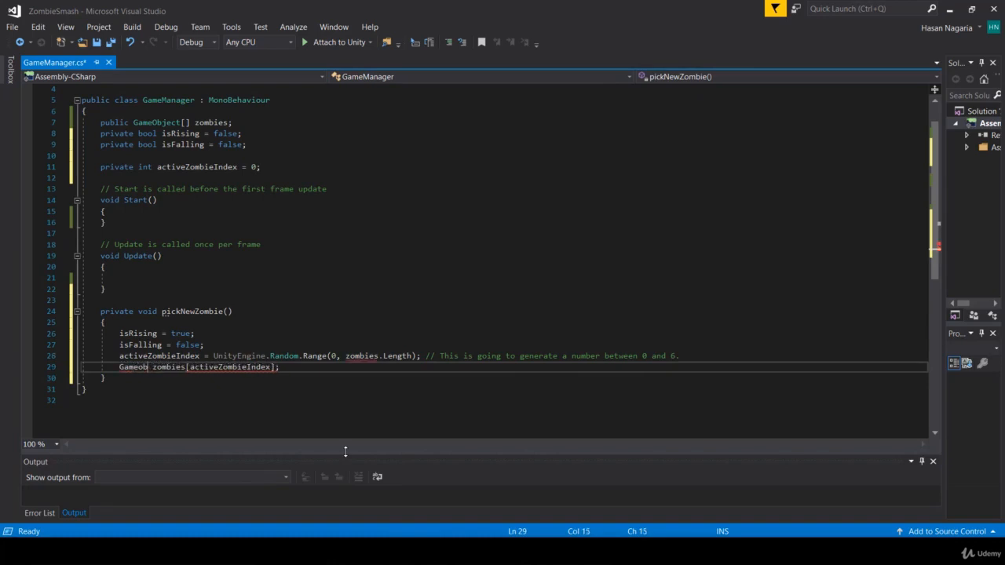
{"action": "type", "text": "bject zombie "}
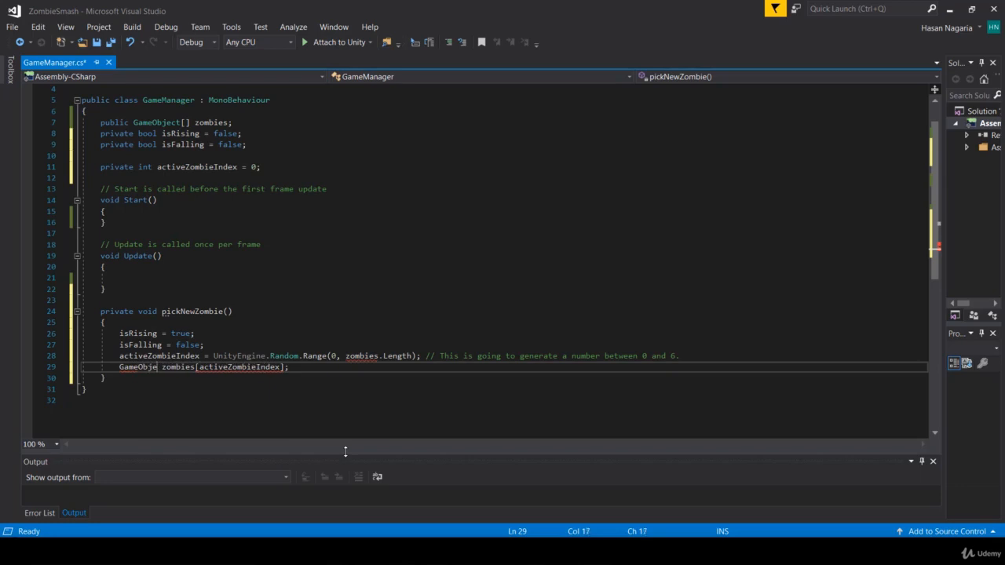
{"action": "type", "text": "="}
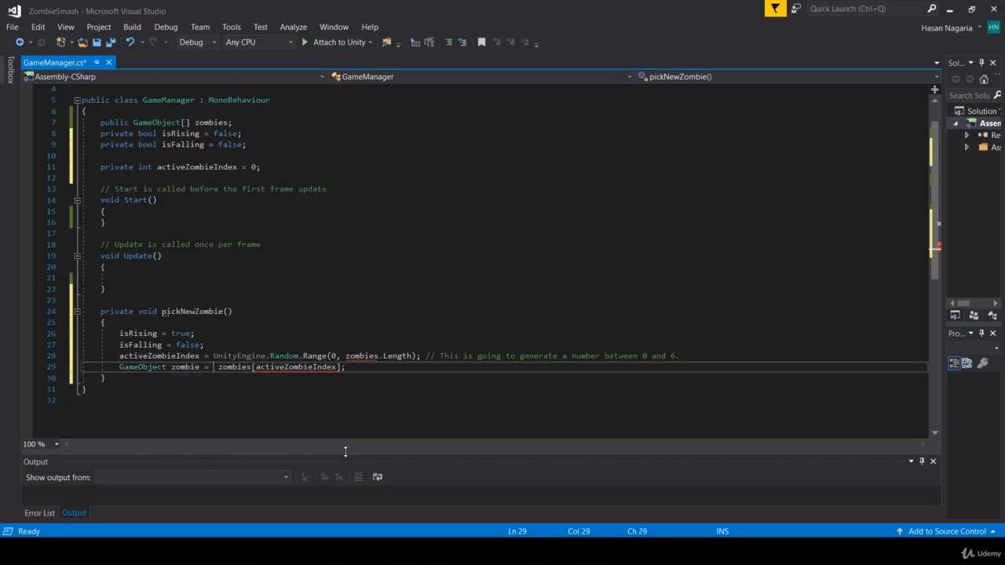
{"action": "key", "text": "BackSpace"}
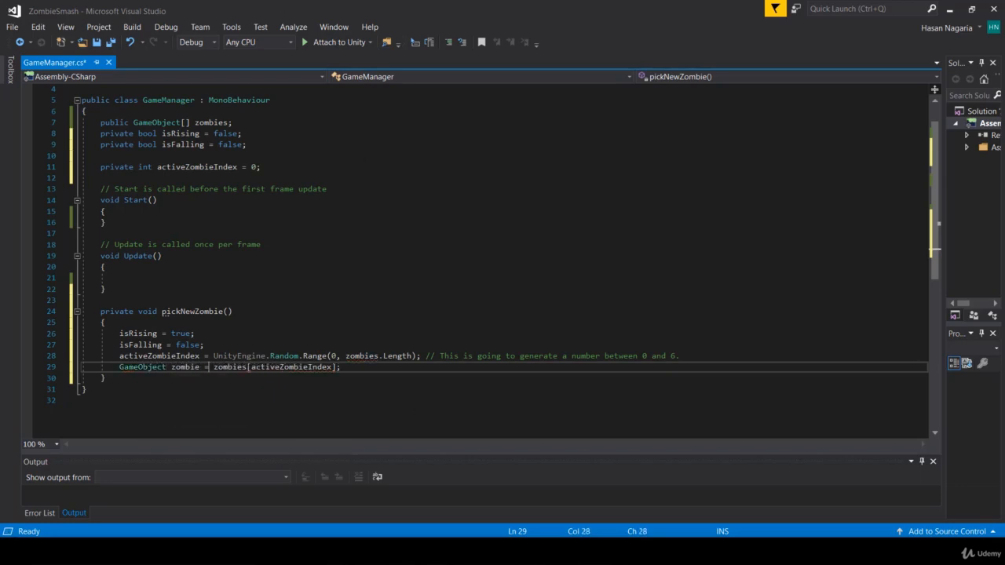
Rename the GameObject variable zombie to activeZombie in the pickNewZombie method.
{"action": "double_click", "coordinate": [181, 367]}
{"action": "type", "text": "active"}
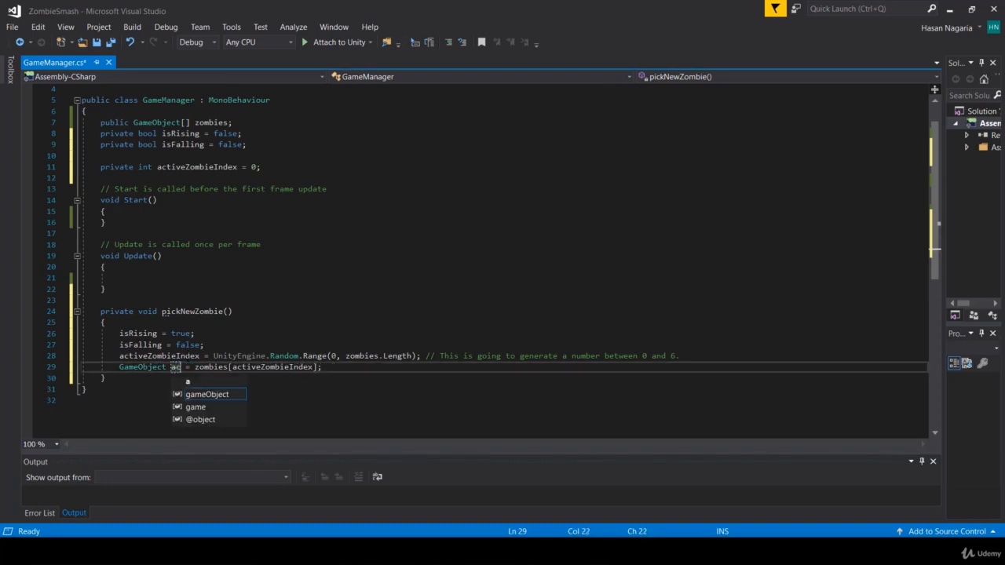
{"action": "type", "text": "Zombie"}
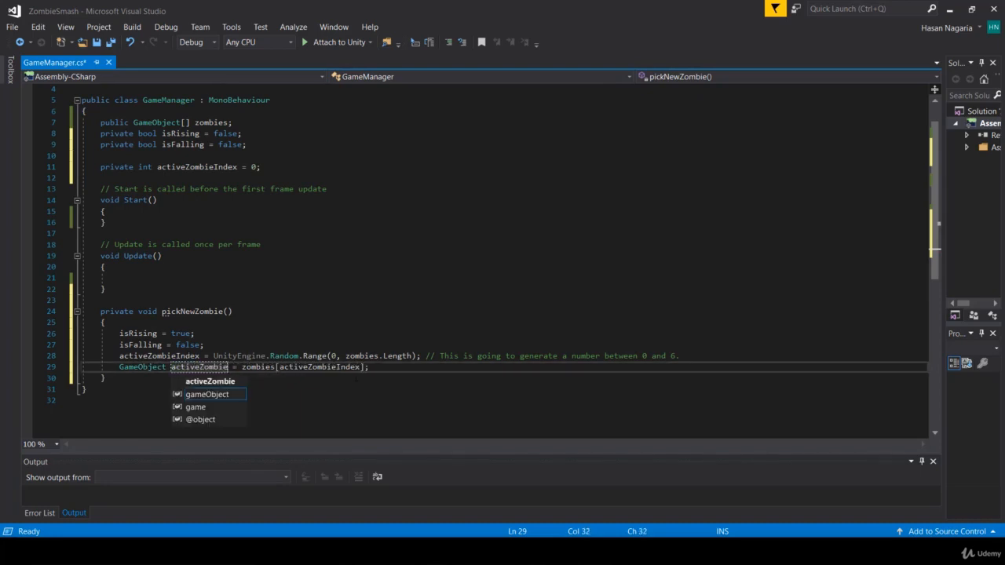
{"action": "key", "text": "End"}
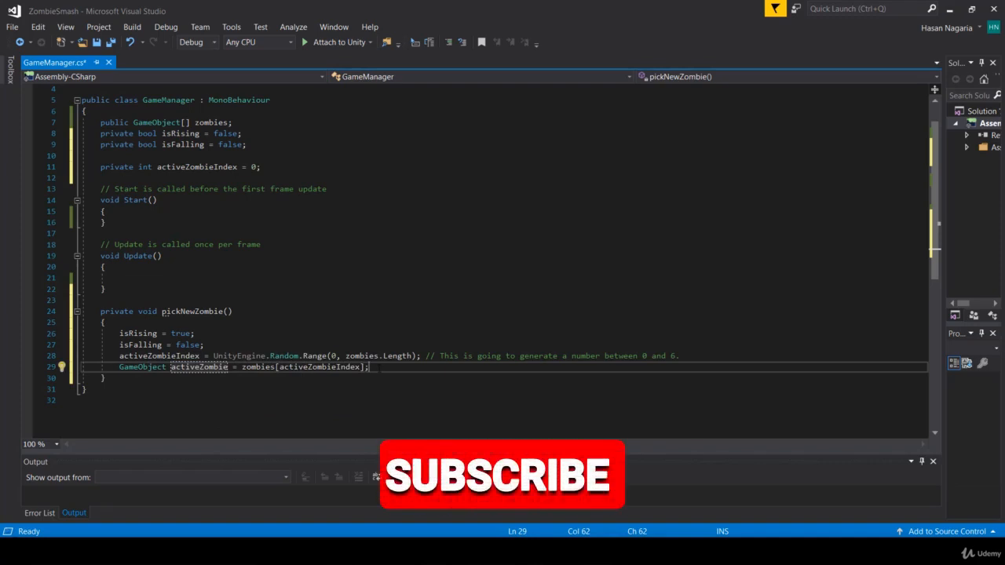
Add the line Transform activeTransform = activeZombie.transform; below the activeZombie assignment in the pickNewZombie method.
{"action": "key", "text": "Return"}
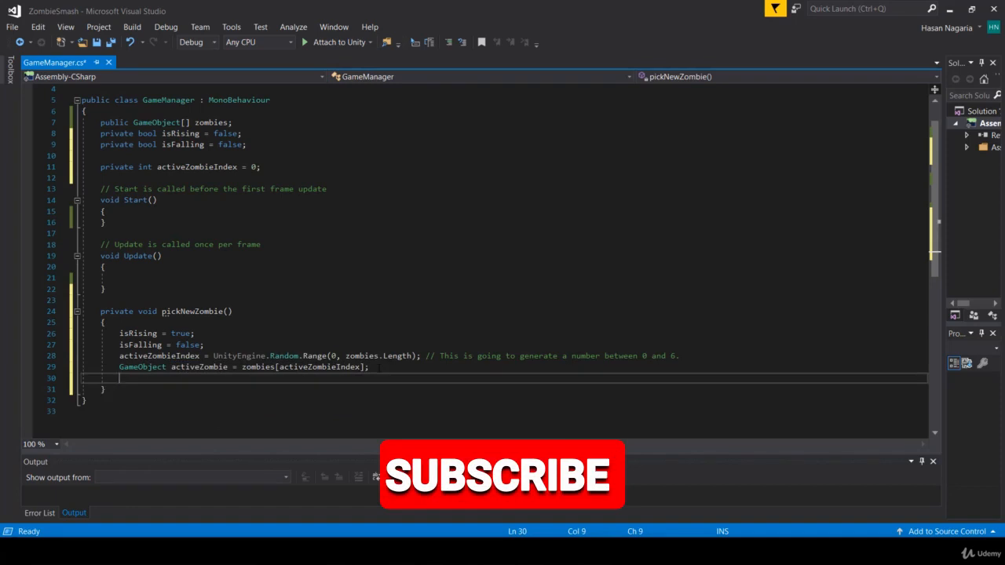
{"action": "type", "text": "Tr"}
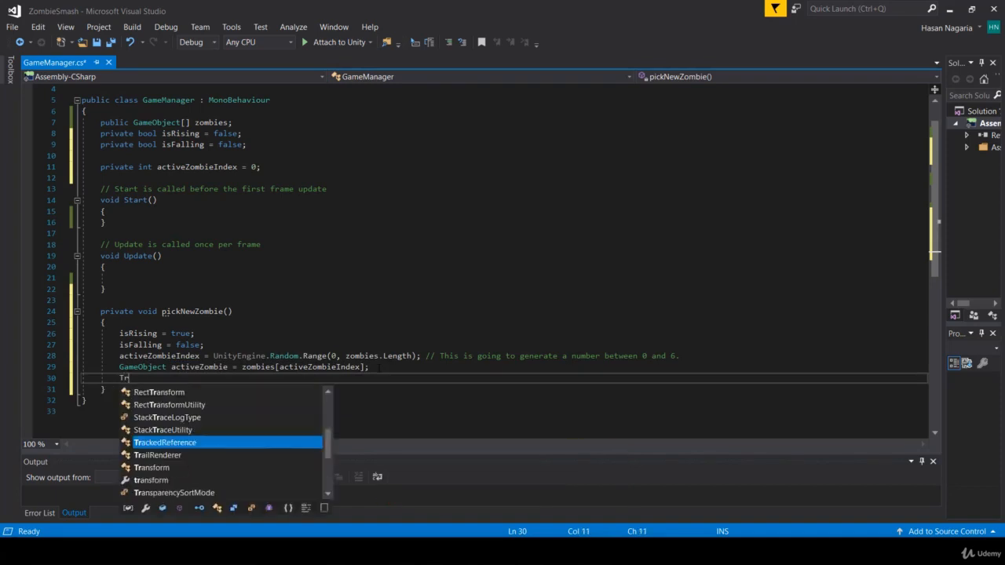
{"action": "type", "text": "ansfo"}
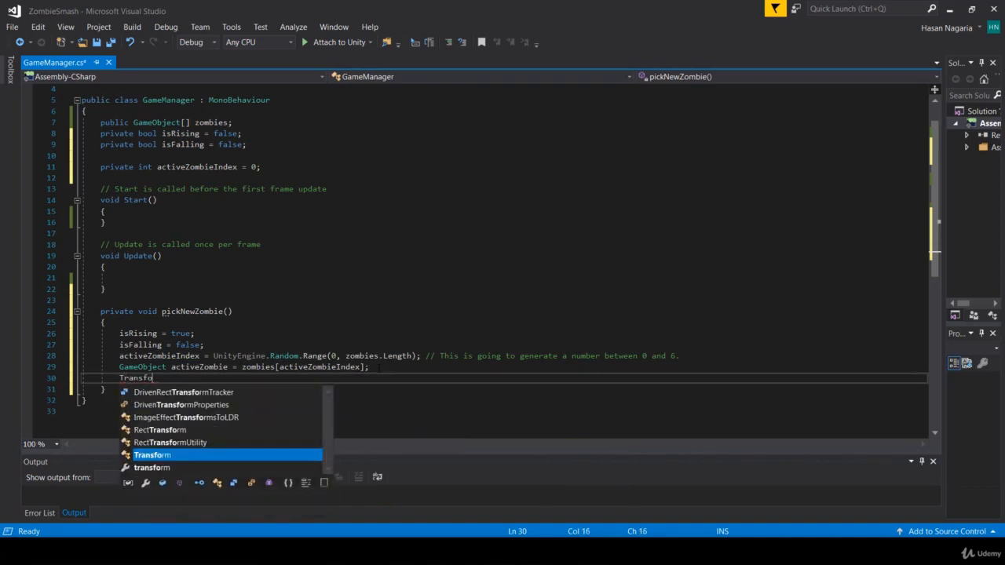
{"action": "type", "text": "rm a"}
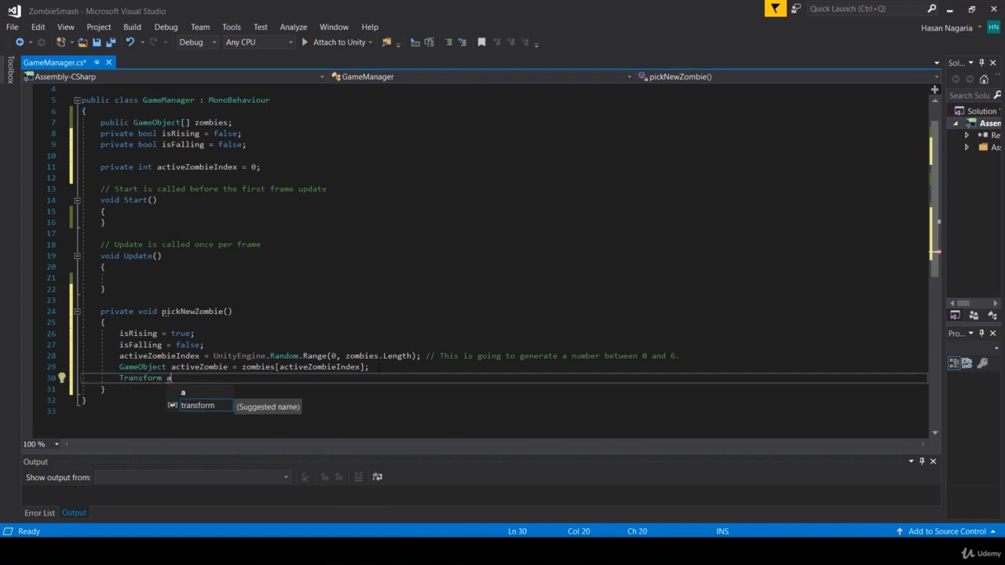
{"action": "type", "text": "ctiveTrans"}
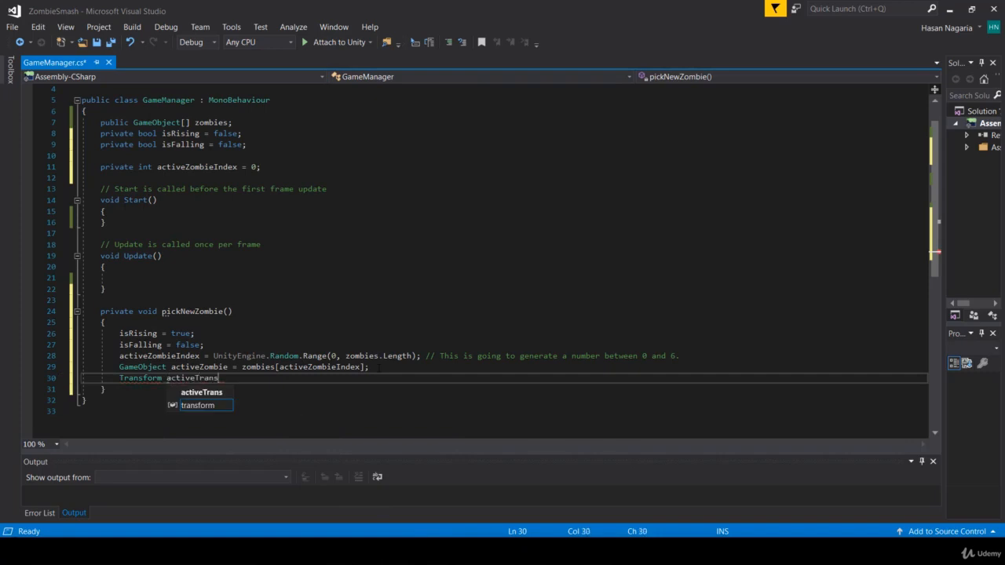
{"action": "type", "text": "form = "}
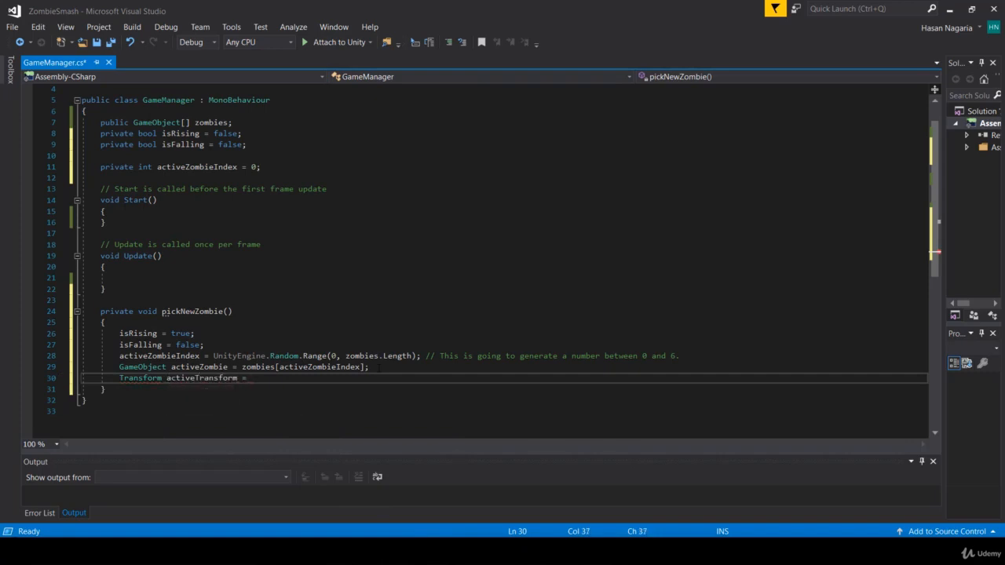
{"action": "type", "text": "active"}
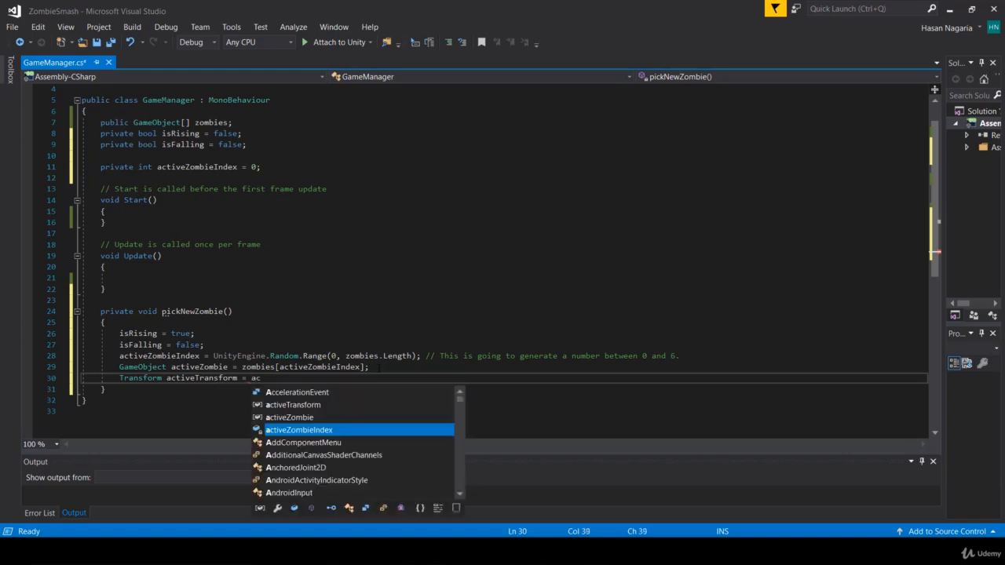
{"action": "key", "text": "Up"}
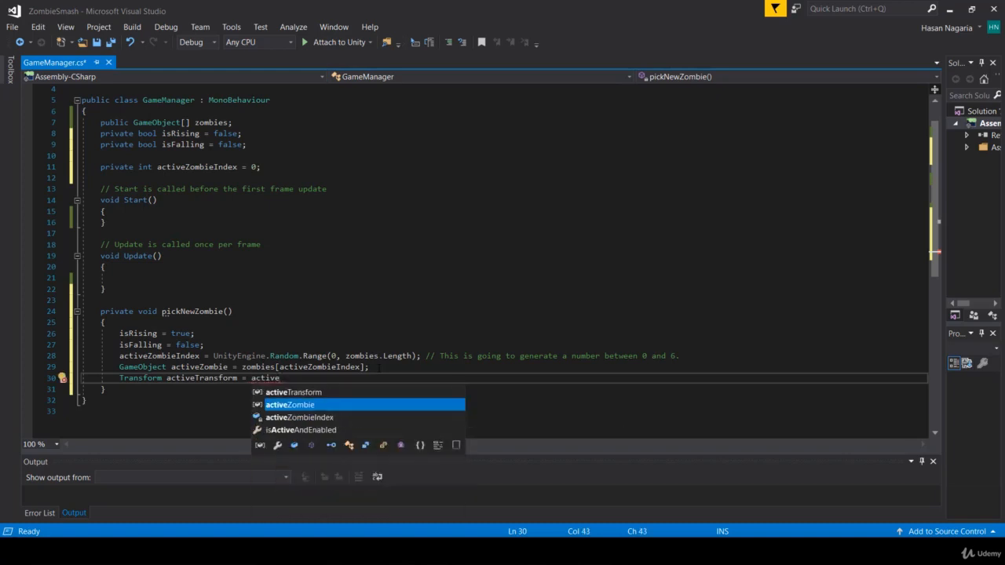
{"action": "key", "text": "Tab"}
{"action": "type", "text": ".tra"}
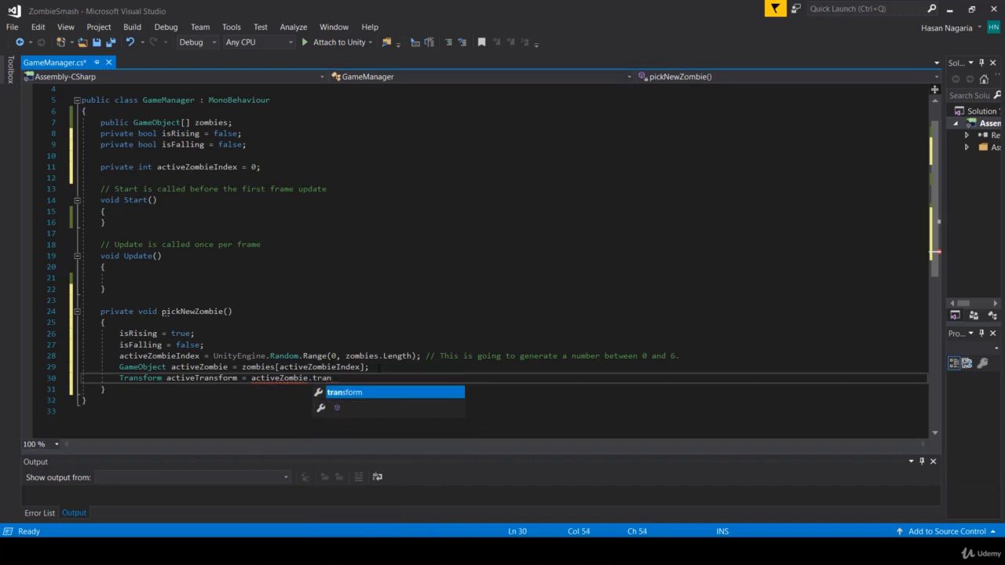
{"action": "key", "text": "Tab"}
{"action": "type", "text": ";"}
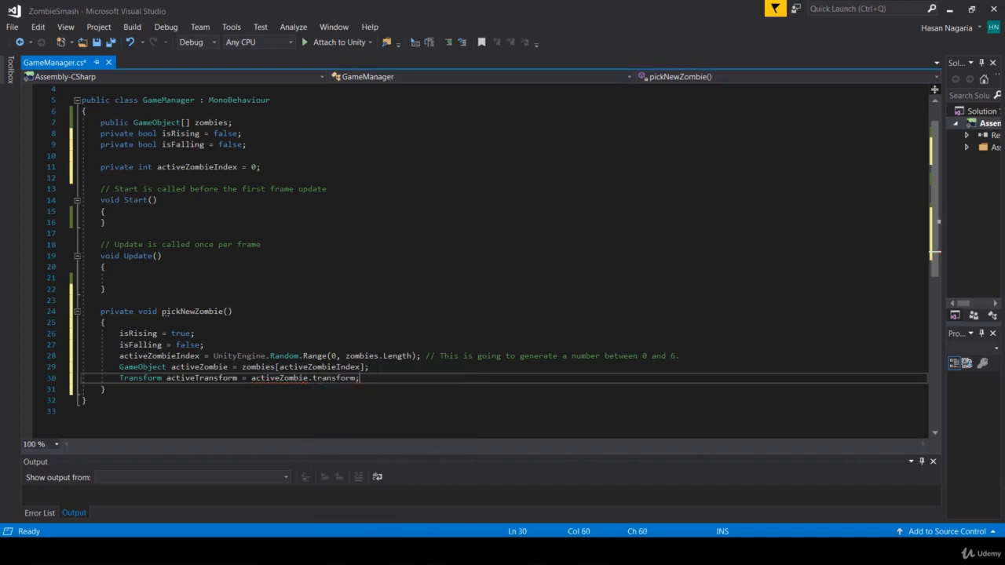
Compare the Transform type in the script with the Transform position of myzombiee 1 in Unity, returning to Visual Studio.
{"action": "double_click", "coordinate": [140, 377]}
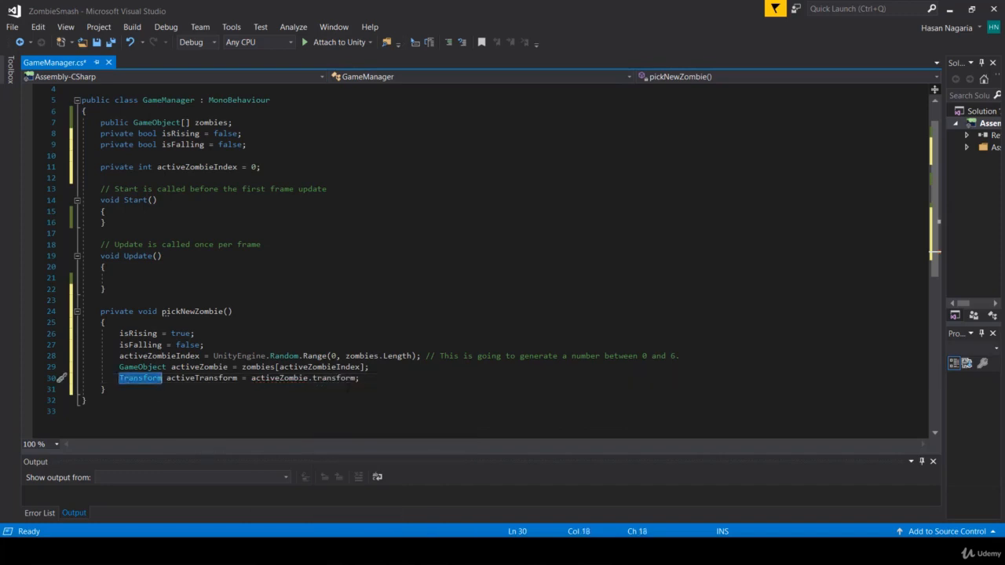
{"action": "left_click", "coordinate": [363, 377]}
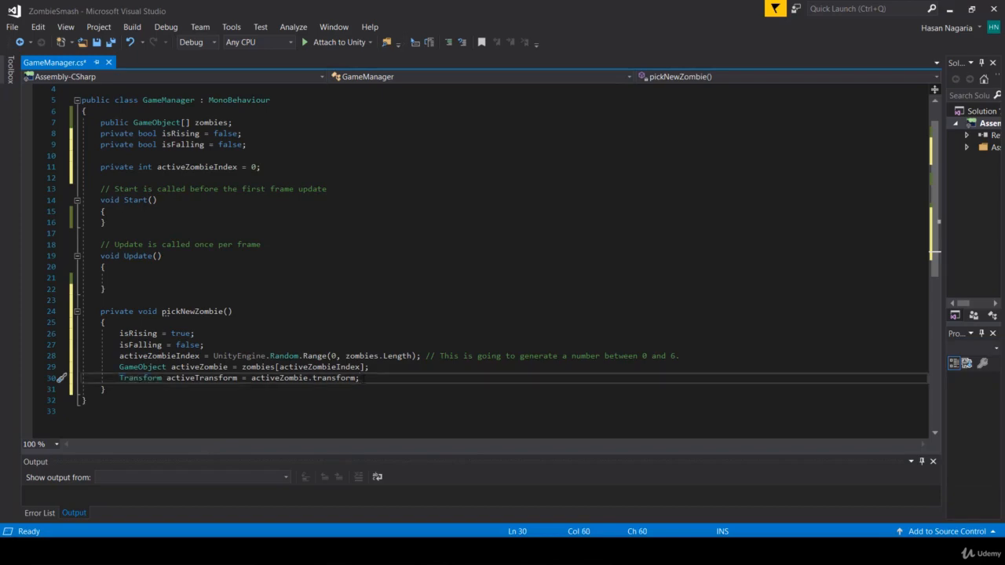
{"action": "key", "text": "alt+Tab"}
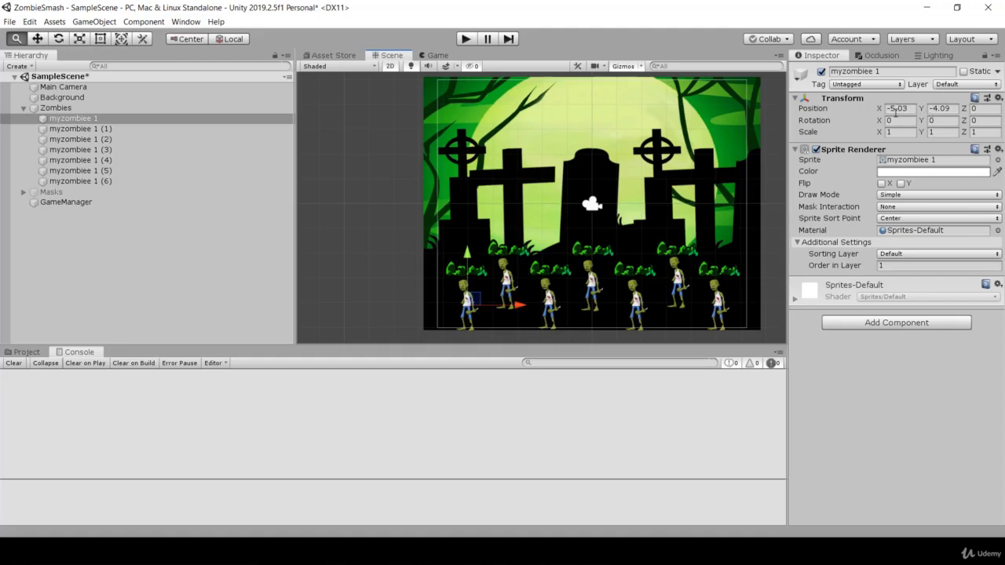
{"action": "key", "text": "alt+Tab"}
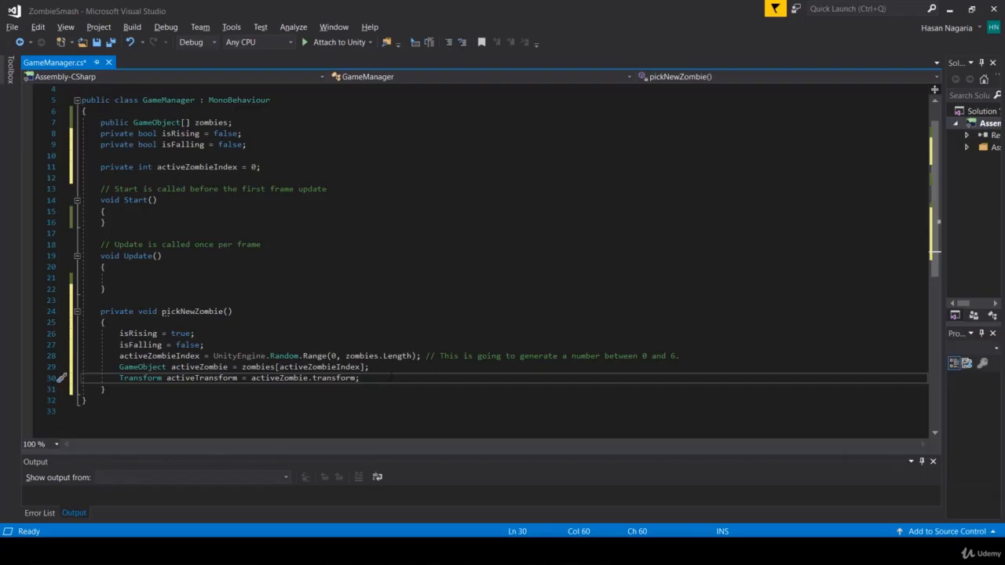
Add the line Vector2 startPostion = activeTransform.position; below the activeTransform assignment in pickNewZombie.
{"action": "key", "text": "Return"}
{"action": "type", "text": "Vve"}
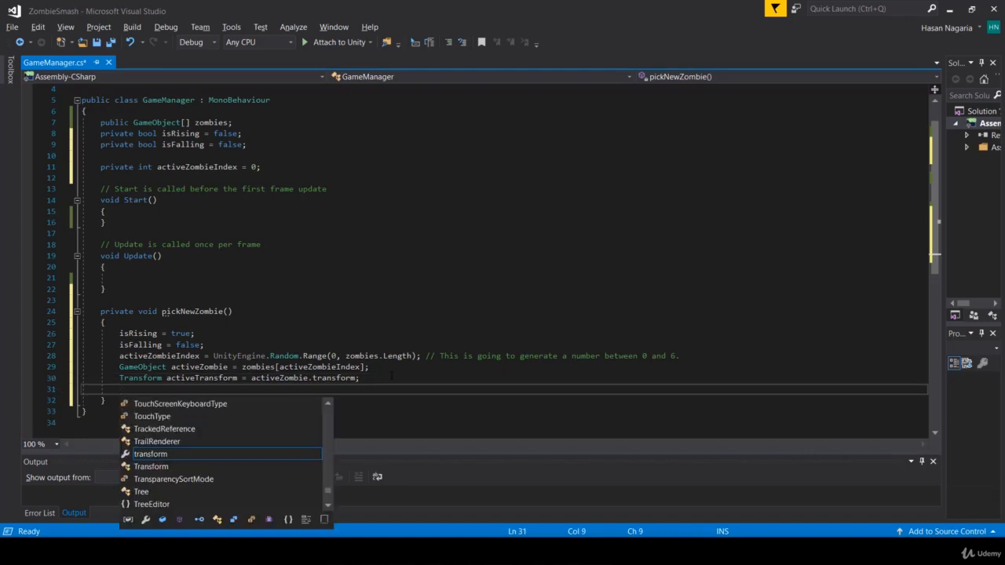
{"action": "key", "text": "BackSpace"}
{"action": "key", "text": "BackSpace"}
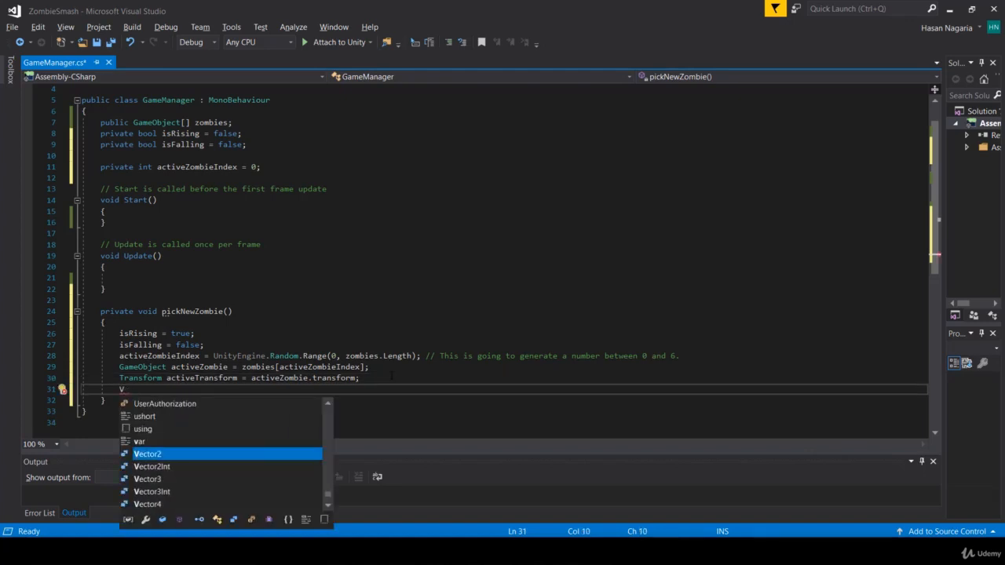
{"action": "type", "text": "e"}
{"action": "key", "text": "Tab"}
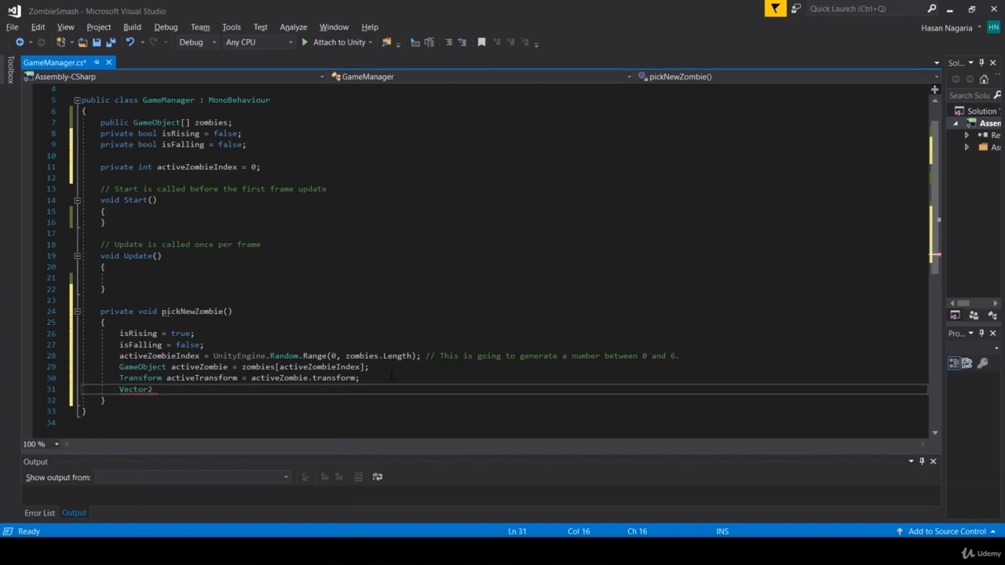
{"action": "type", "text": "start"}
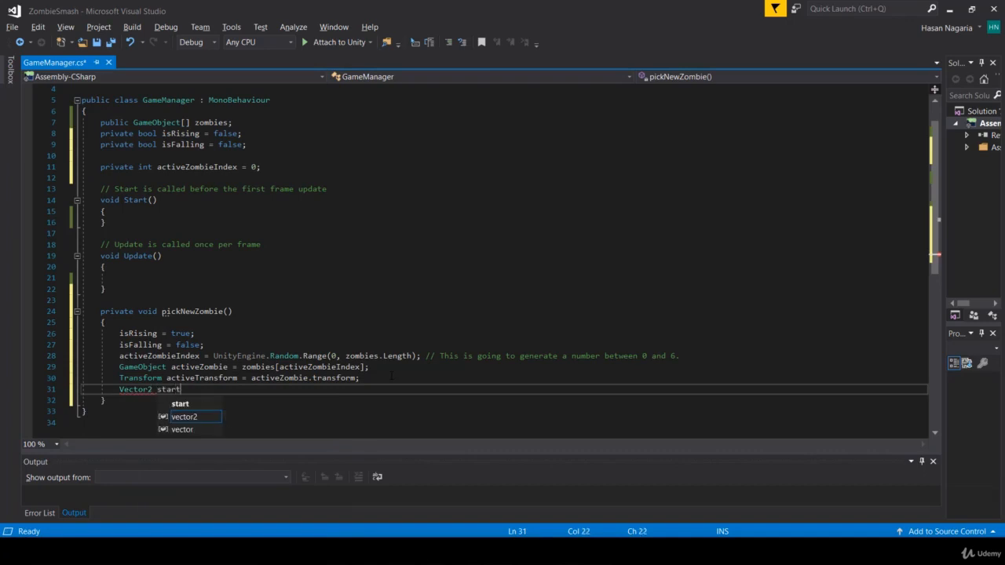
{"action": "type", "text": "Postion"}
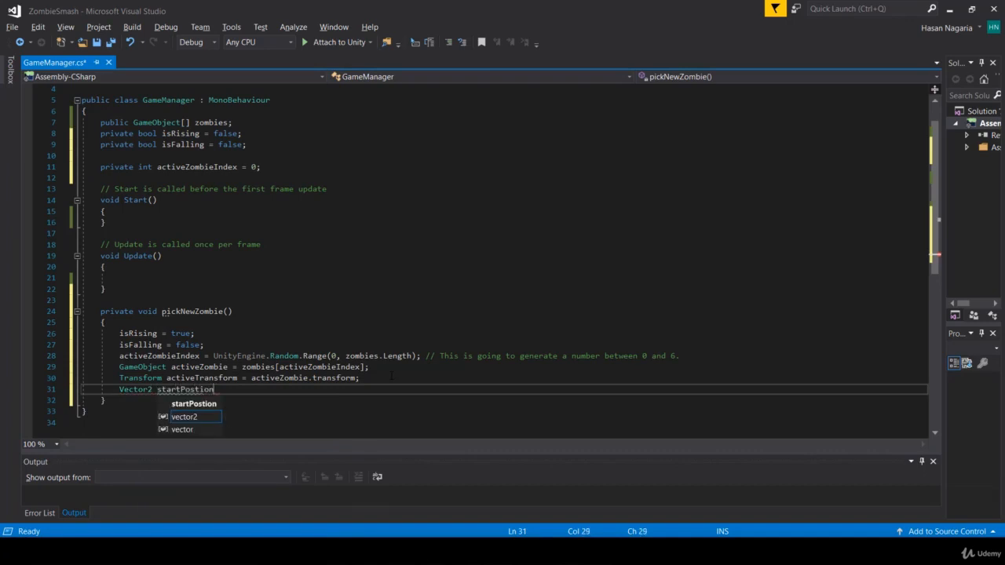
{"action": "type", "text": " = active"}
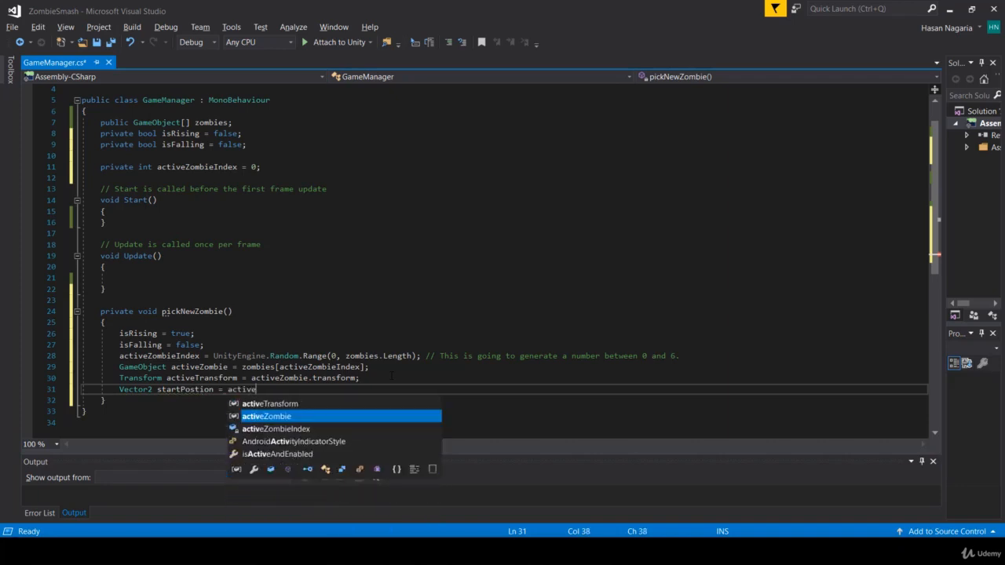
{"action": "key", "text": "Up"}
{"action": "key", "text": "Tab"}
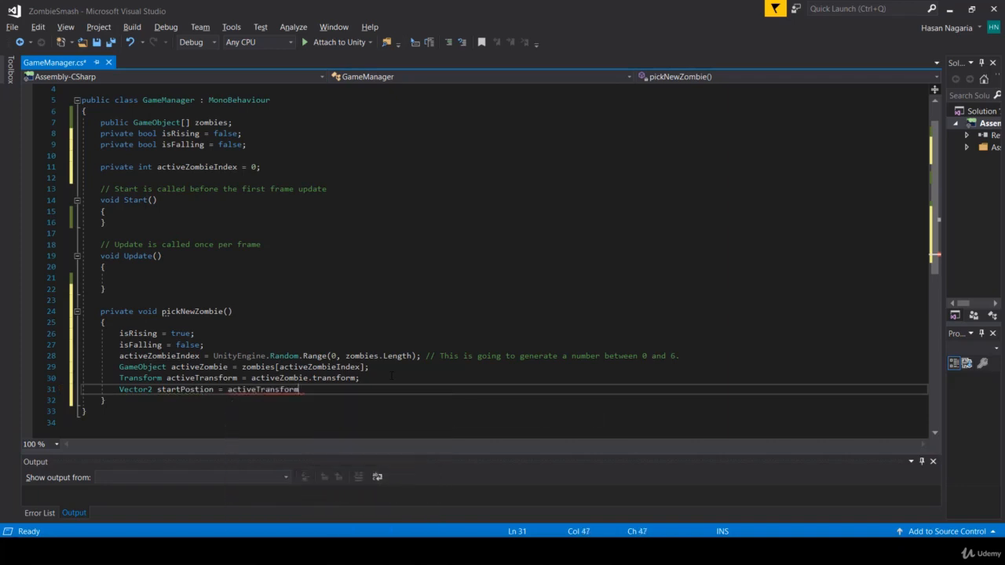
{"action": "type", "text": ".pos"}
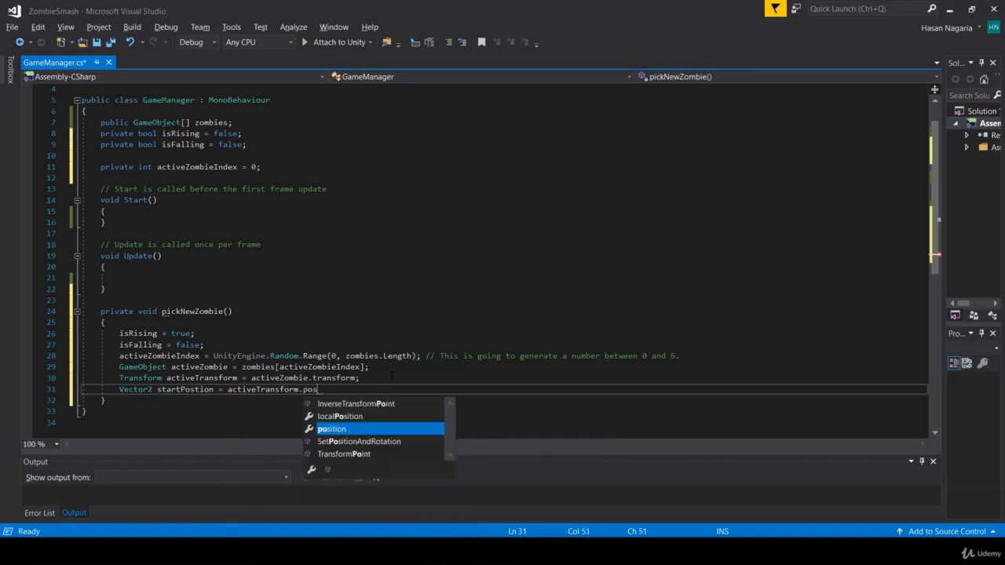
{"action": "key", "text": "Tab"}
{"action": "type", "text": ";"}
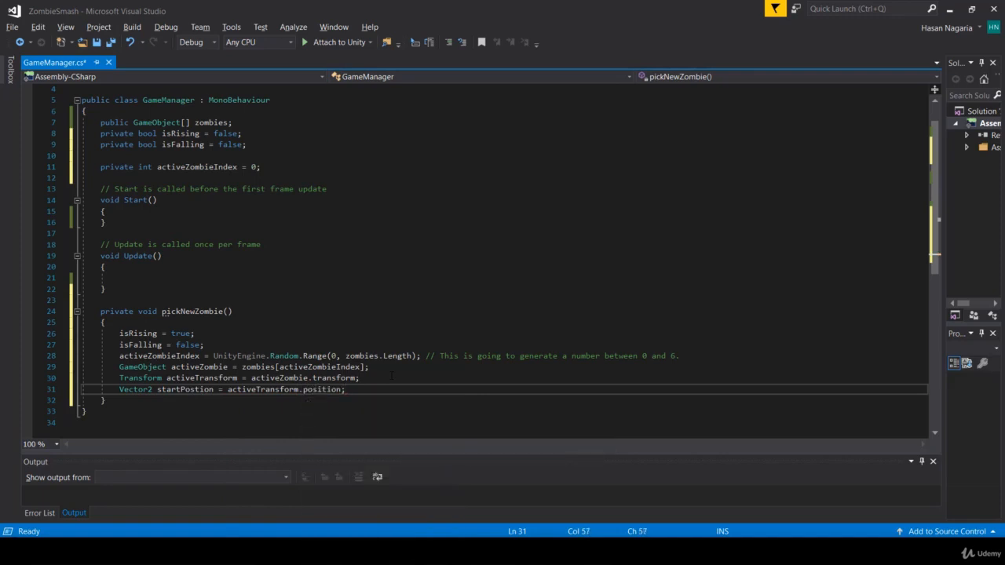
Review the last lines of pickNewZombie, looking at the startPostion and activeZombie variables.
{"action": "left_click_drag", "start_coordinate": [345, 389], "coordinate": [95, 355]}
{"action": "double_click", "coordinate": [167, 389]}
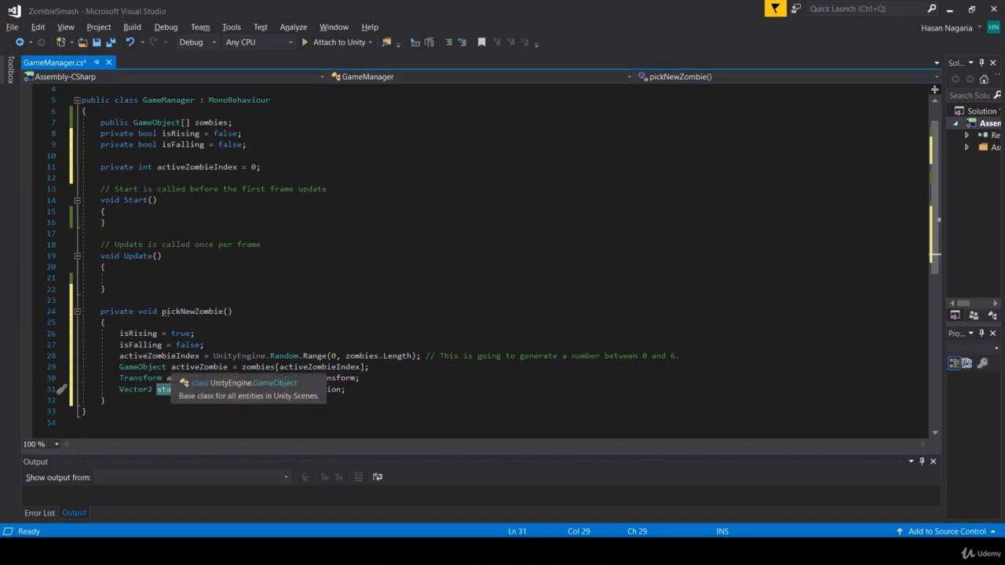
{"action": "double_click", "coordinate": [197, 368]}
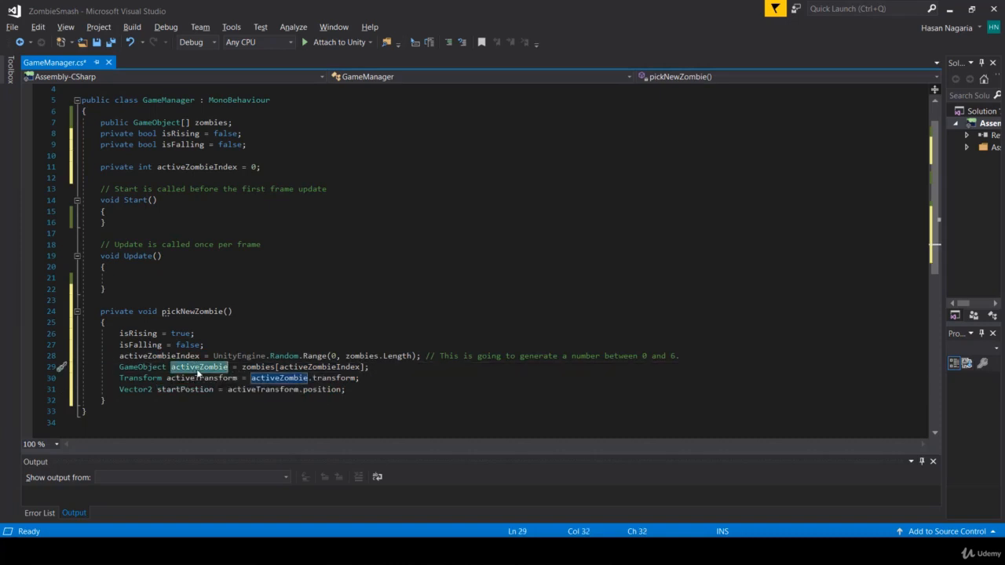
{"action": "left_click", "coordinate": [349, 390]}
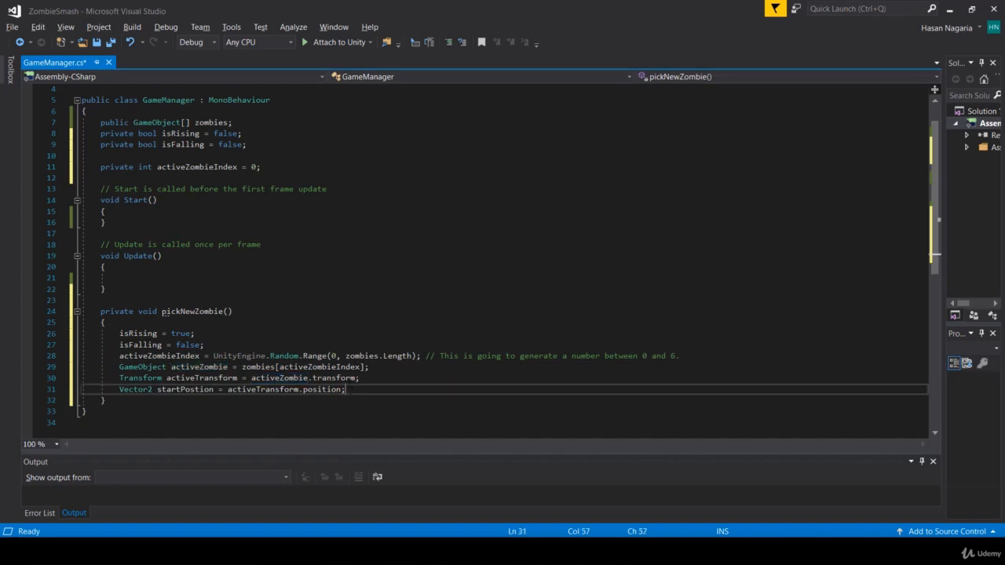
Add two empty lines below the Vector2 startPostion line in pickNewZombie and comment that line out.
{"action": "key", "text": "Return"}
{"action": "key", "text": "Return"}
{"action": "scroll", "coordinate": [399, 297], "scroll_direction": "down", "scroll_amount": 2}
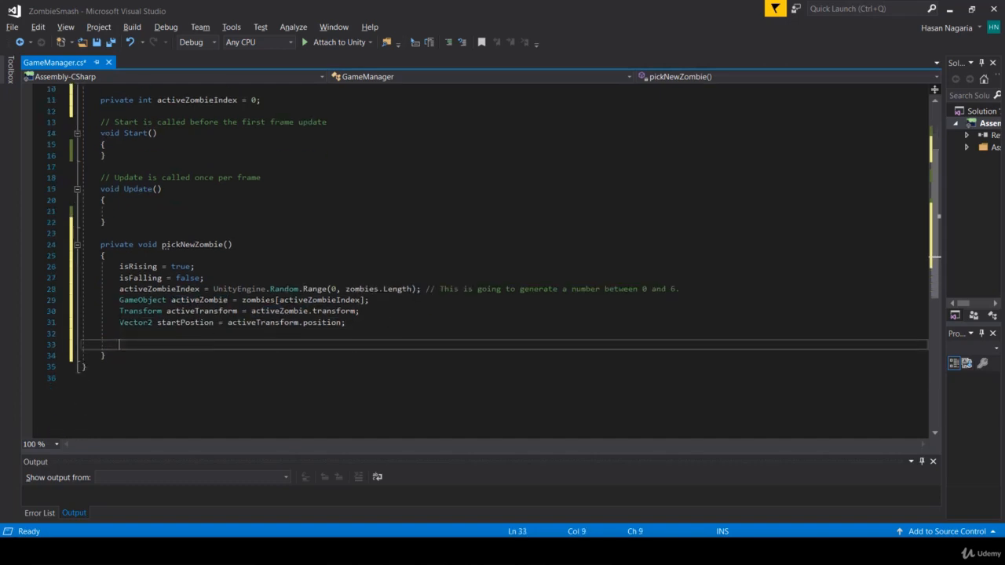
{"action": "key", "text": "Up"}
{"action": "key", "text": "Up"}
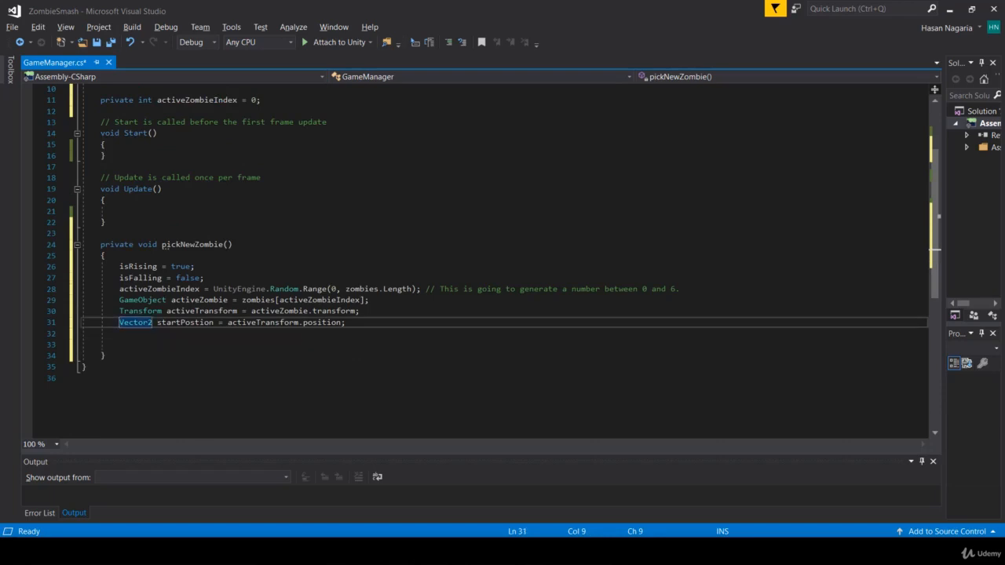
{"action": "key", "text": "ctrl+k"}
{"action": "key", "text": "ctrl+c"}
{"action": "key", "text": "Down"}
{"action": "key", "text": "Down"}
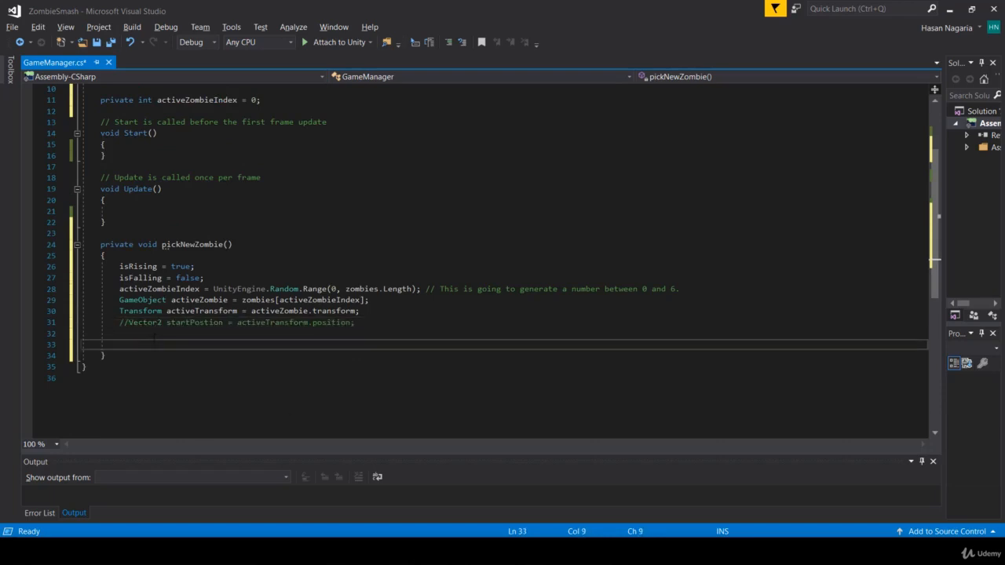
{"action": "type", "text": "Vector2. start"}
{"action": "key", "text": "BackSpace"}
{"action": "key", "text": "BackSpace"}
{"action": "key", "text": "BackSpace"}
{"action": "key", "text": "BackSpace"}
{"action": "key", "text": "BackSpace"}
{"action": "key", "text": "BackSpace"}
{"action": "key", "text": "BackSpace"}
{"action": "key", "text": "BackSpace"}
{"action": "key", "text": "BackSpace"}
{"action": "key", "text": "BackSpace"}
{"action": "key", "text": "BackSpace"}
{"action": "key", "text": "BackSpace"}
{"action": "key", "text": "BackSpace"}
Write the field declaration private Vector2 startPosition below activeZombieIndex at the start of the GameManager class.
{"action": "scroll", "coordinate": [318, 324], "scroll_direction": "up", "scroll_amount": 3}
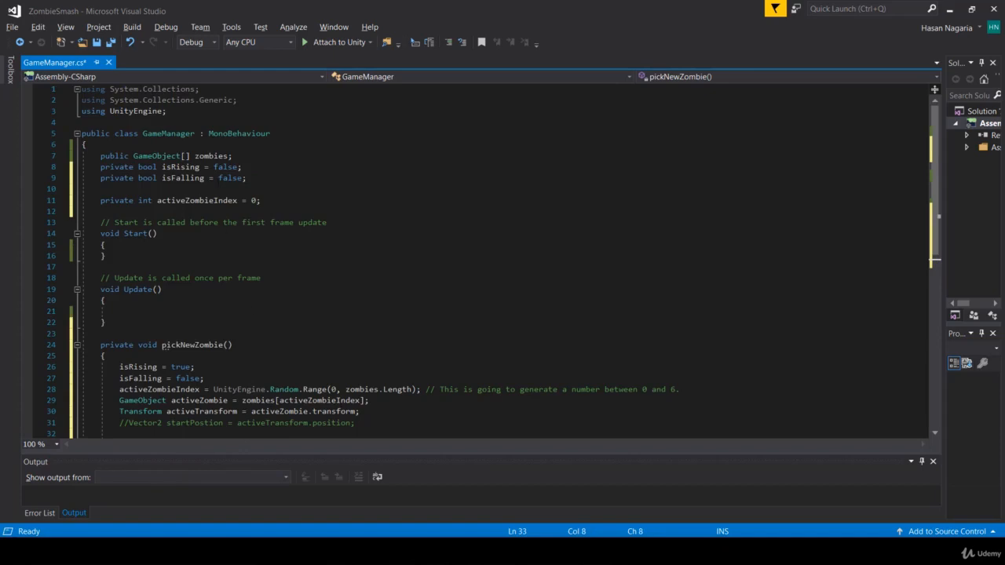
{"action": "left_click", "coordinate": [101, 211]}
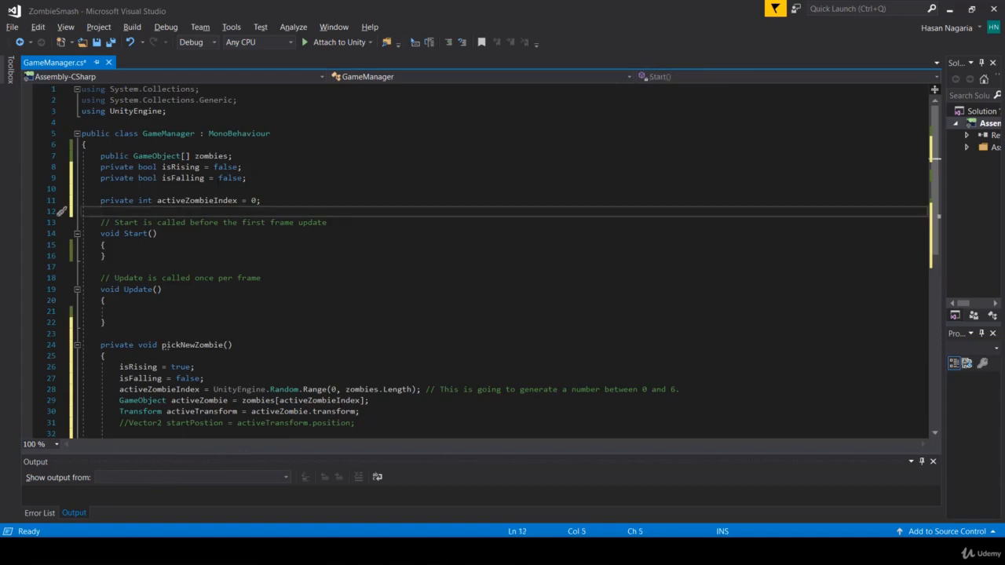
{"action": "type", "text": "private vector2 st"}
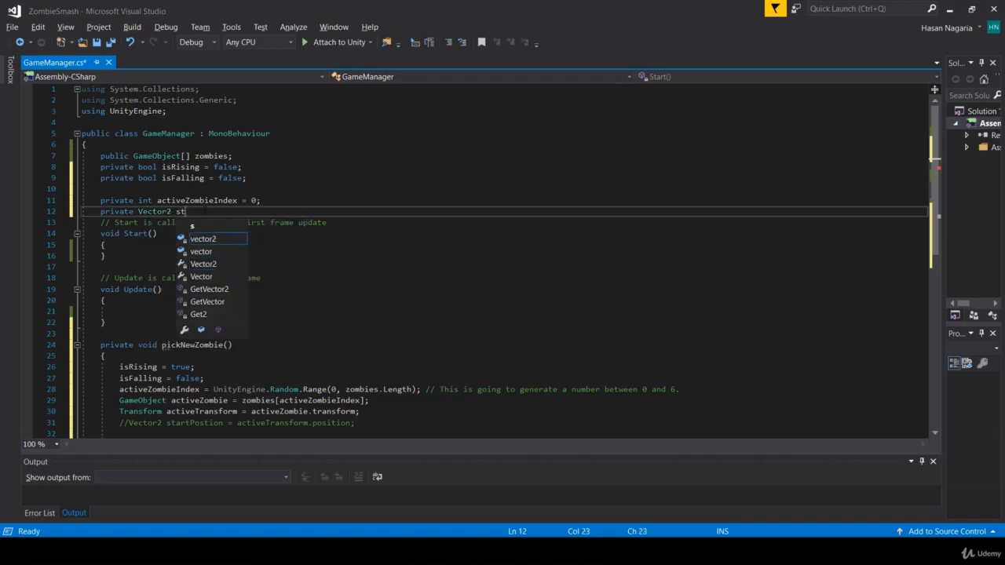
{"action": "type", "text": "artPosition"}
{"action": "key", "text": "Escape"}
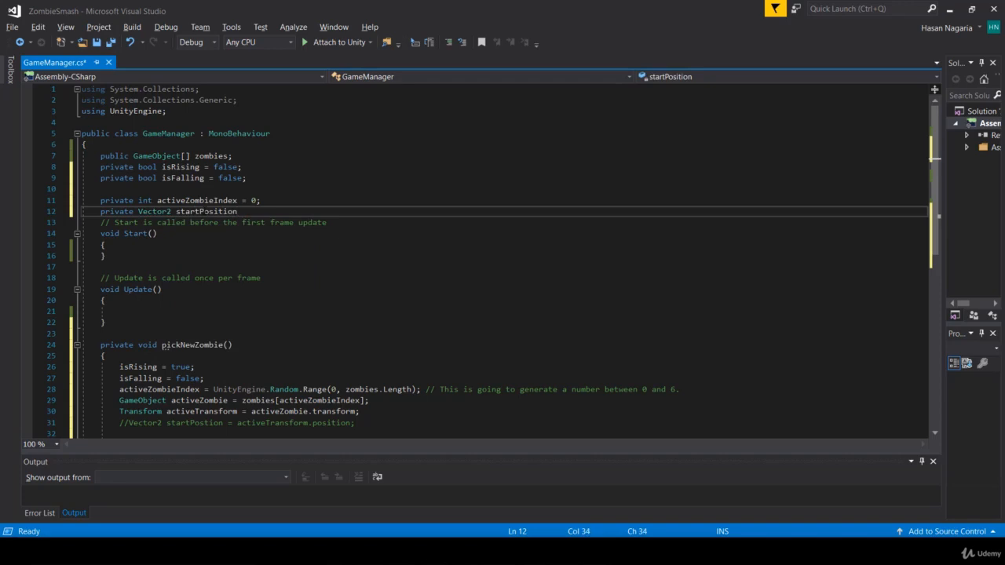
{"action": "type", "text": "= 0.0f;"}
{"action": "key", "text": "Return"}
{"action": "key", "text": "BackSpace"}
{"action": "key", "text": "BackSpace"}
{"action": "key", "text": "BackSpace"}
{"action": "key", "text": "BackSpace"}
{"action": "key", "text": "BackSpace"}
{"action": "key", "text": "BackSpace"}
{"action": "key", "text": "BackSpace"}
{"action": "key", "text": "BackSpace"}
{"action": "key", "text": "BackSpace"}
Close the startPosition field declaration with a semicolon and add an empty line below it.
{"action": "type", "text": ";"}
{"action": "key", "text": "Return"}
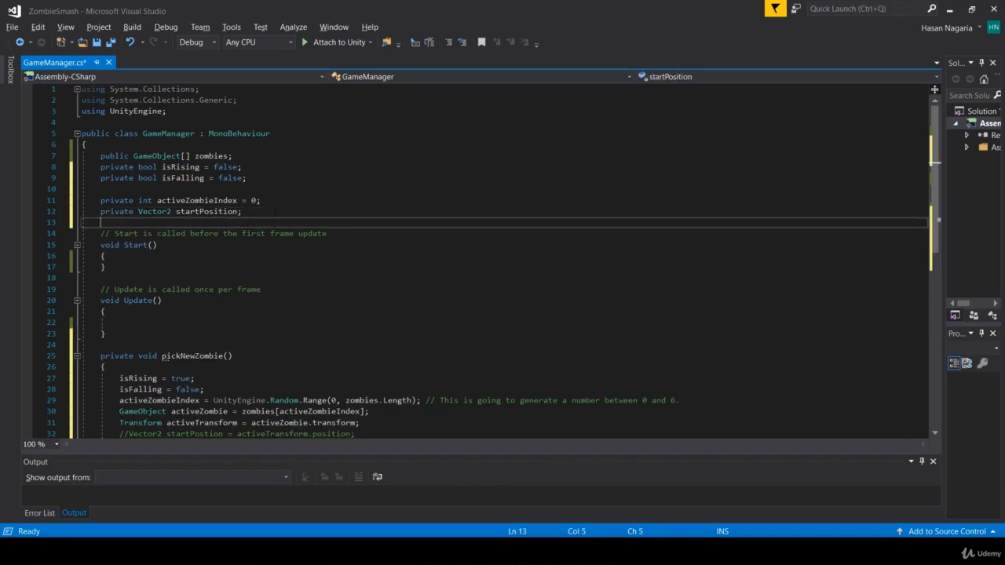
Write startPosition = zombies[activeZombieIndex] on the empty line below the commented-out Vector2 line in pickNewZombie.
{"action": "scroll", "coordinate": [486, 259], "scroll_direction": "down", "scroll_amount": 7}
{"action": "left_click", "coordinate": [140, 212]}
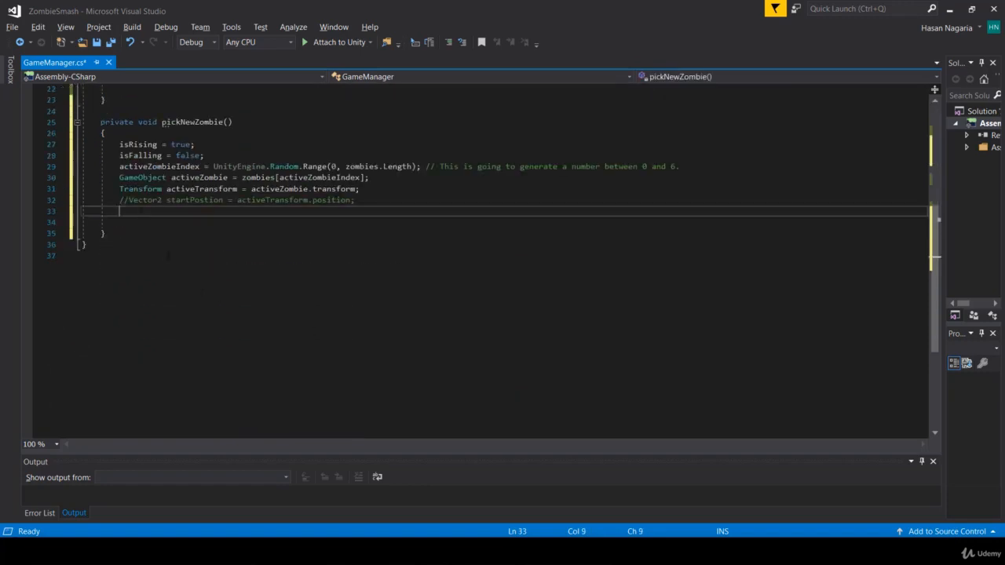
{"action": "scroll", "coordinate": [140, 215], "scroll_direction": "up", "scroll_amount": 2}
{"action": "type", "text": "Start"}
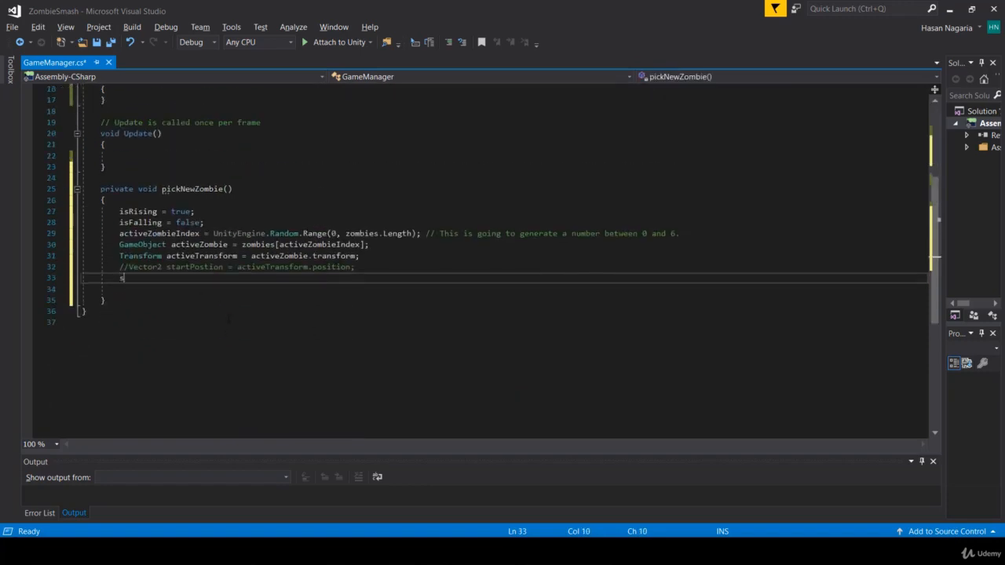
{"action": "key", "text": "BackSpace"}
{"action": "key", "text": "BackSpace"}
{"action": "key", "text": "BackSpace"}
{"action": "key", "text": "BackSpace"}
{"action": "key", "text": "BackSpace"}
{"action": "type", "text": "startpostio"}
{"action": "key", "text": "Tab"}
{"action": "type", "text": "= zombie"}
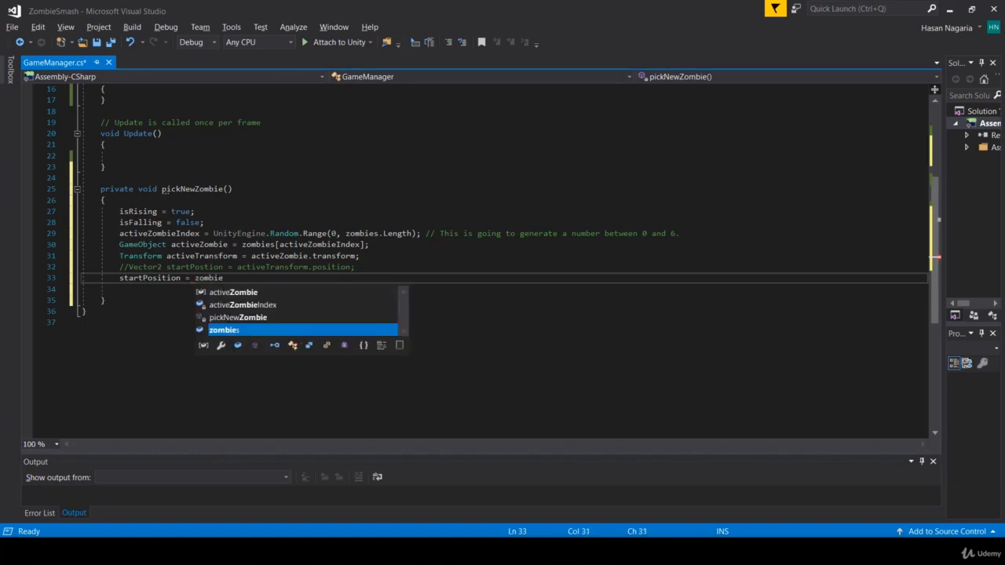
{"action": "type", "text": "s[]"}
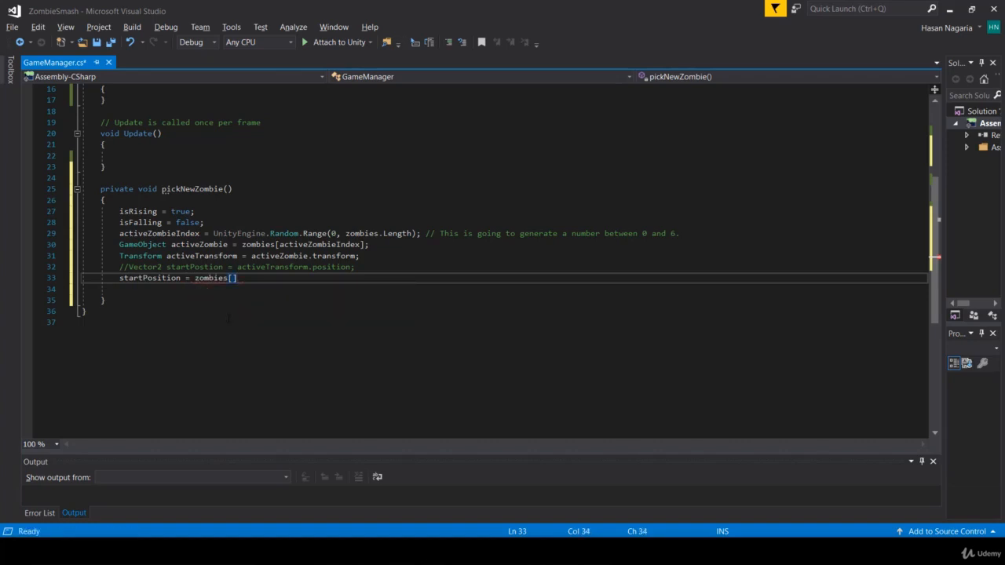
{"action": "type", "text": "active"}
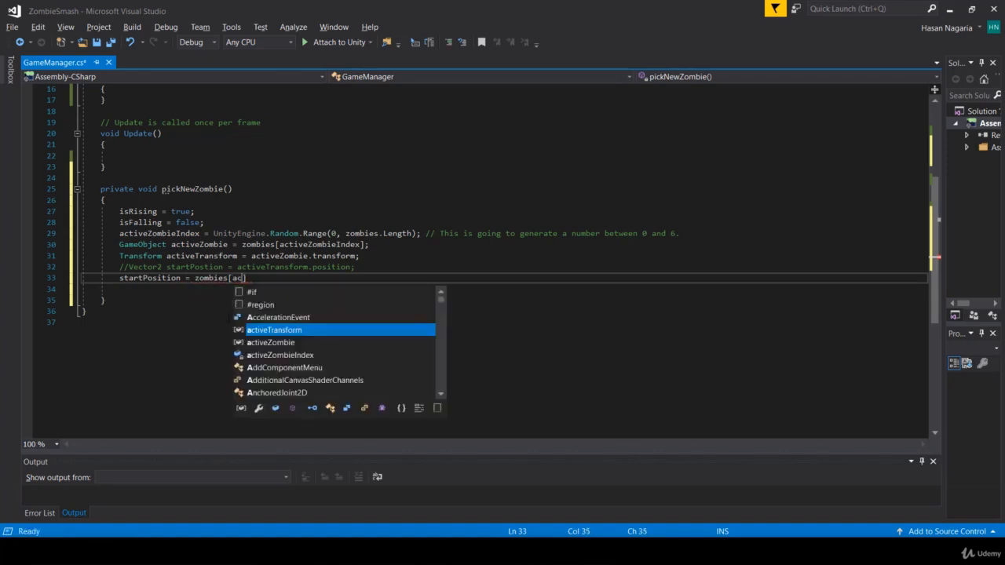
{"action": "type", "text": "]"}
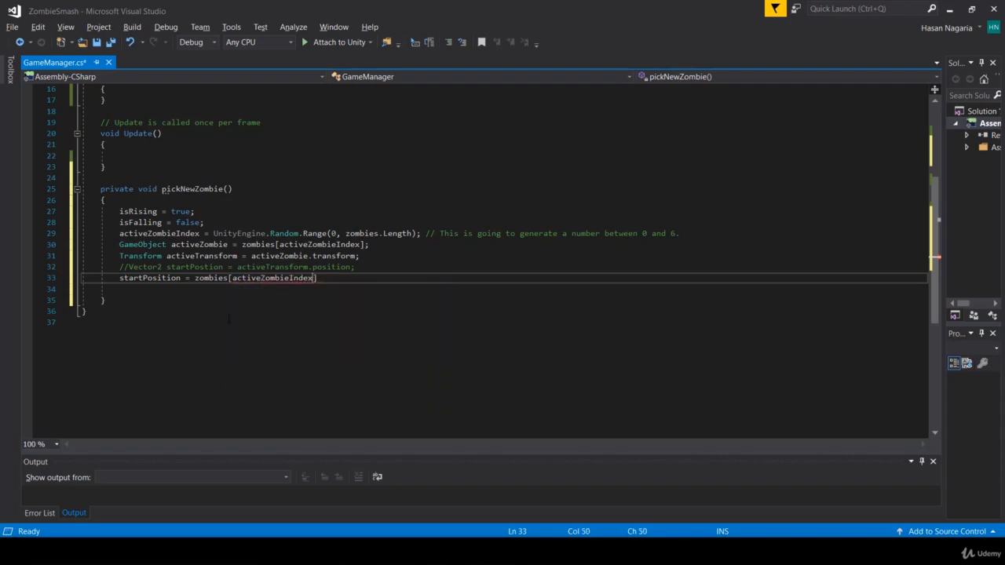
Complete the startPosition assignment with .transform.position and a closing semicolon.
{"action": "type", "text": "."}
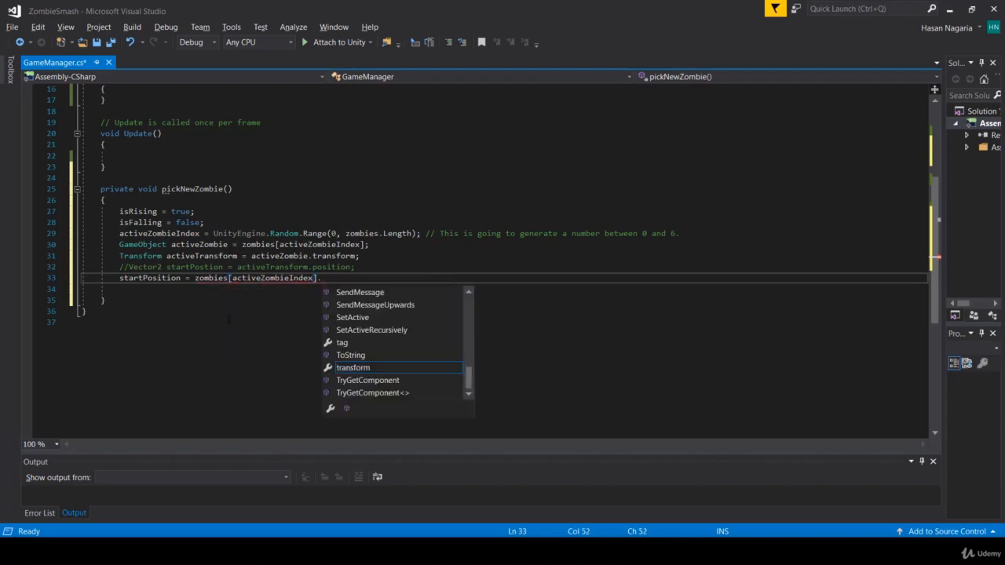
{"action": "type", "text": "transform"}
{"action": "key", "text": "Tab"}
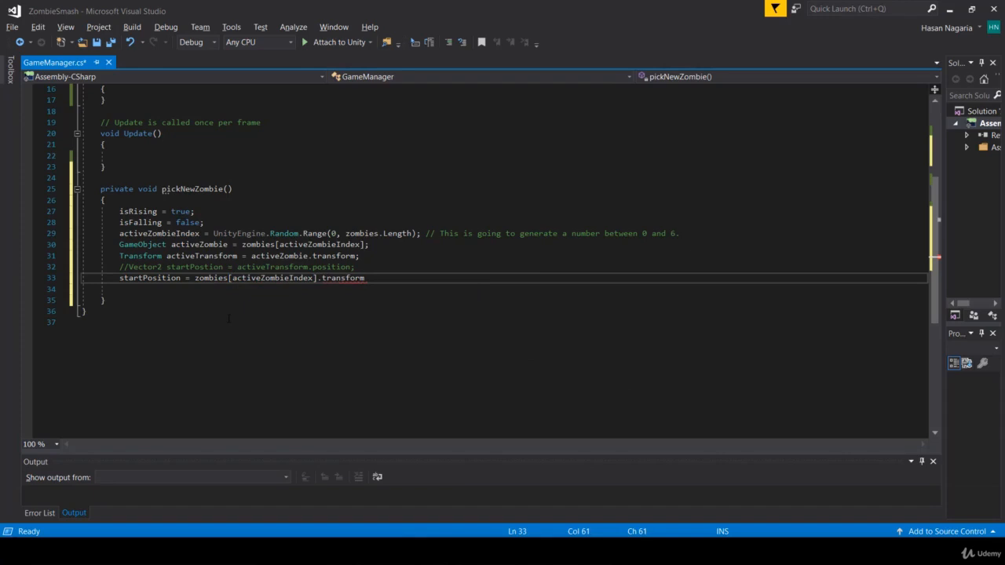
{"action": "type", "text": ".position"}
{"action": "key", "text": "Tab"}
{"action": "type", "text": ";"}
Delete the activeZombie, activeTransform and commented-out Vector2 lines from pickNewZombie, close the leftover gap, and save the script.
{"action": "left_click", "coordinate": [217, 249]}
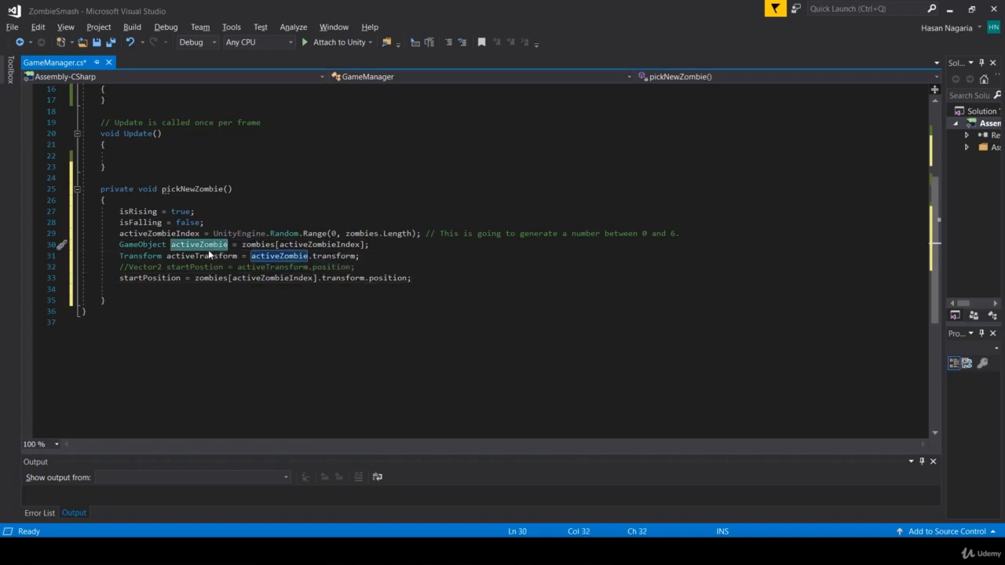
{"action": "double_click", "coordinate": [335, 259]}
{"action": "double_click", "coordinate": [332, 279]}
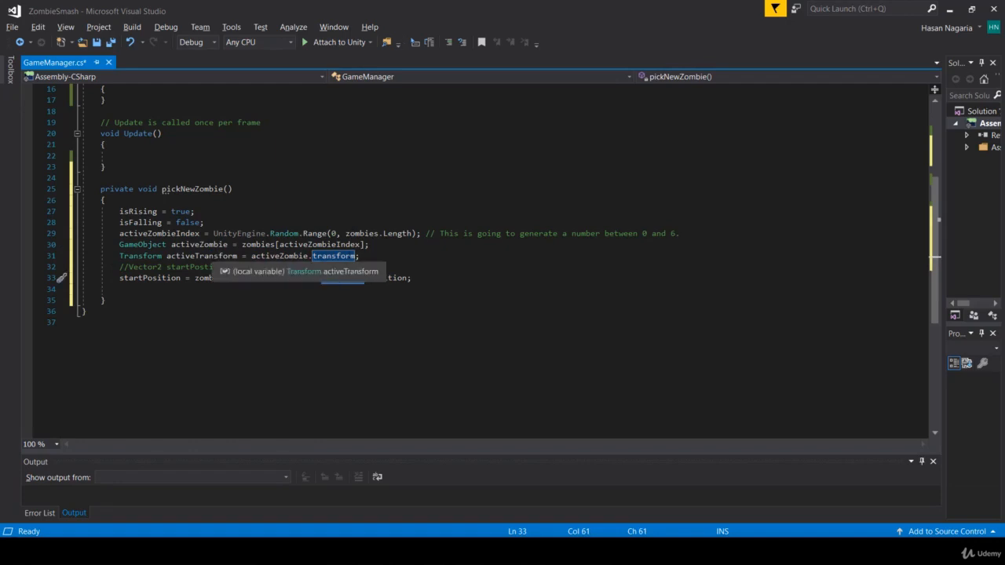
{"action": "double_click", "coordinate": [387, 279]}
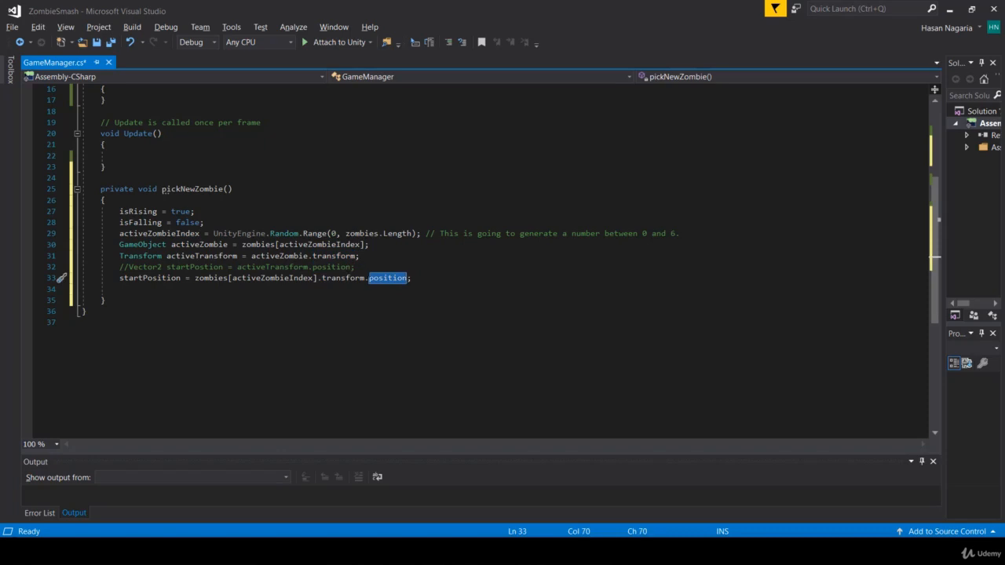
{"action": "left_click_drag", "start_coordinate": [355, 268], "coordinate": [90, 244]}
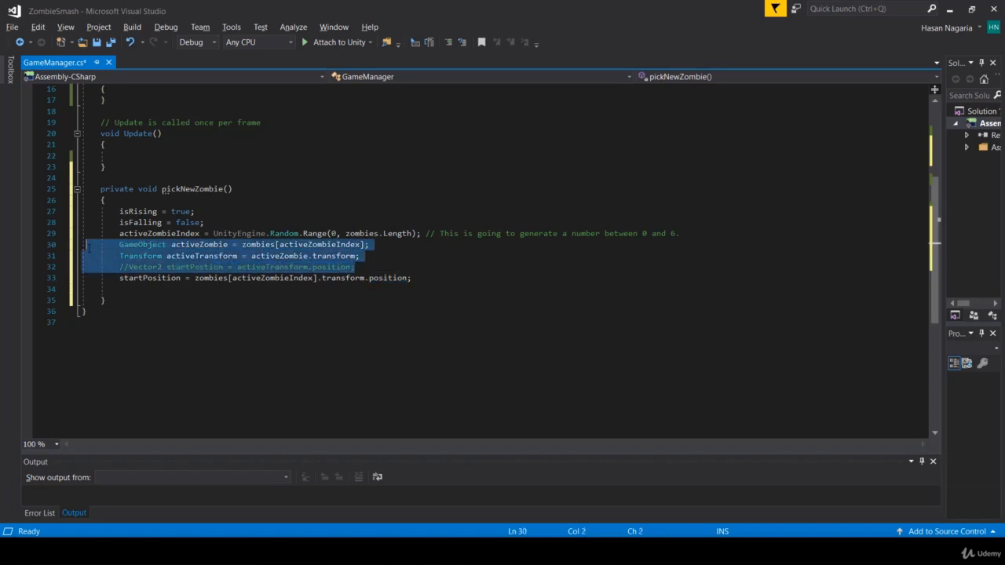
{"action": "key", "text": "Delete"}
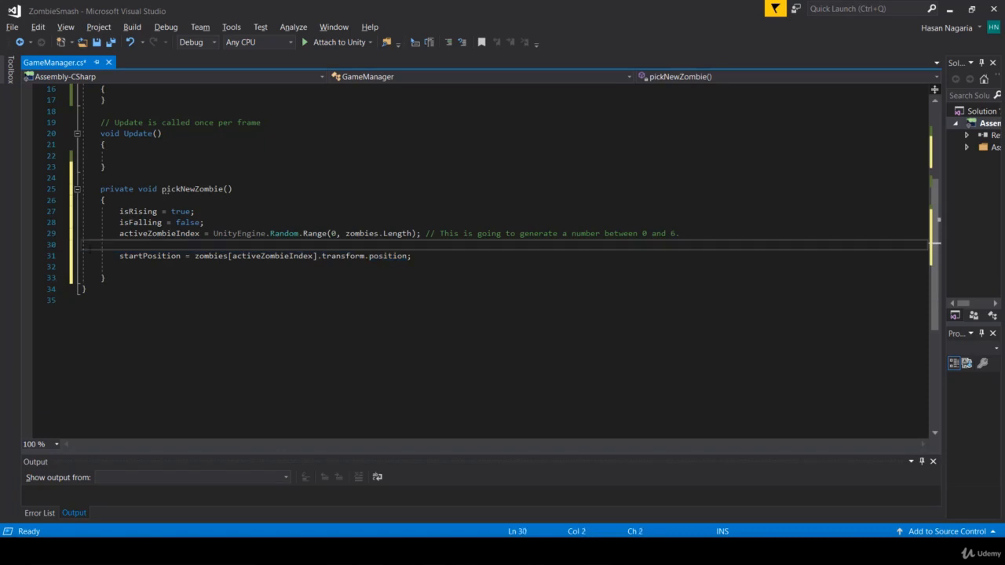
{"action": "key", "text": "BackSpace"}
{"action": "key", "text": "BackSpace"}
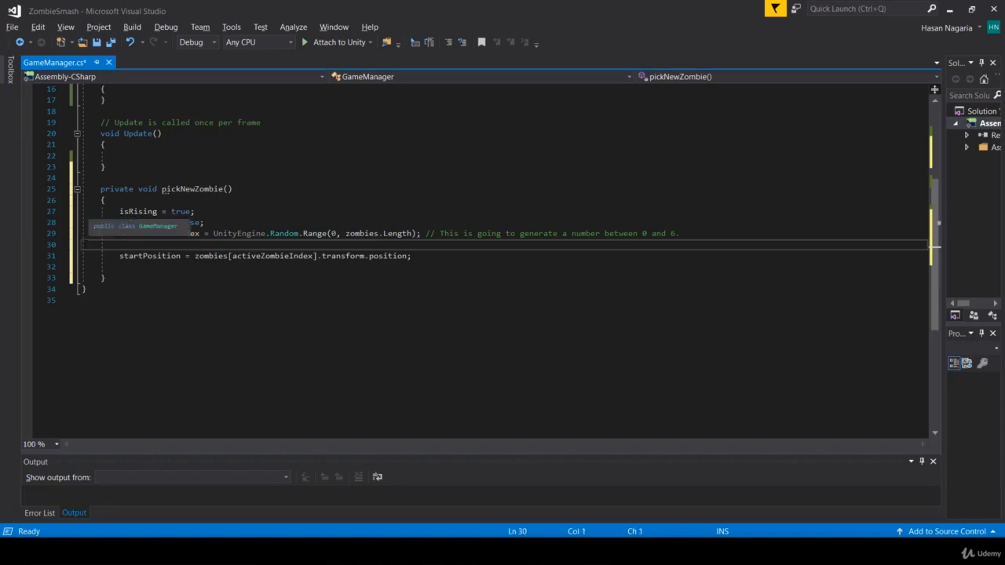
{"action": "key", "text": "ctrl+s"}
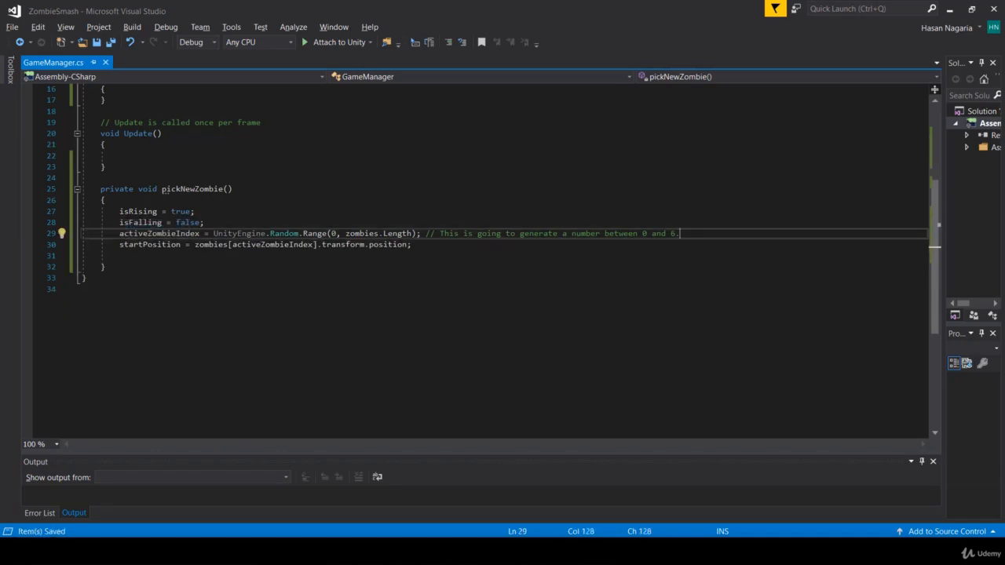
{"action": "left_click", "coordinate": [130, 255]}
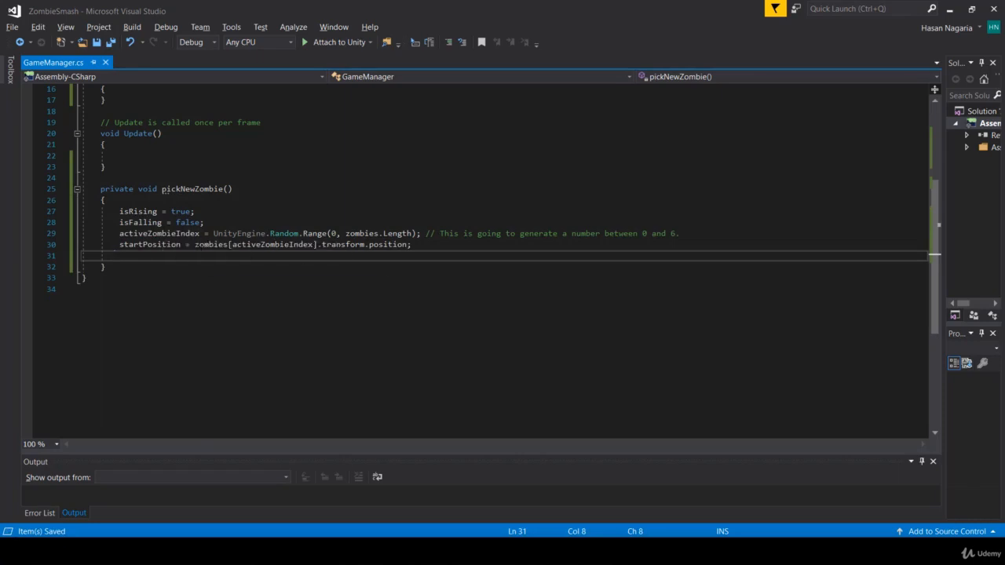
{"action": "left_click_drag", "start_coordinate": [196, 244], "coordinate": [317, 245]}
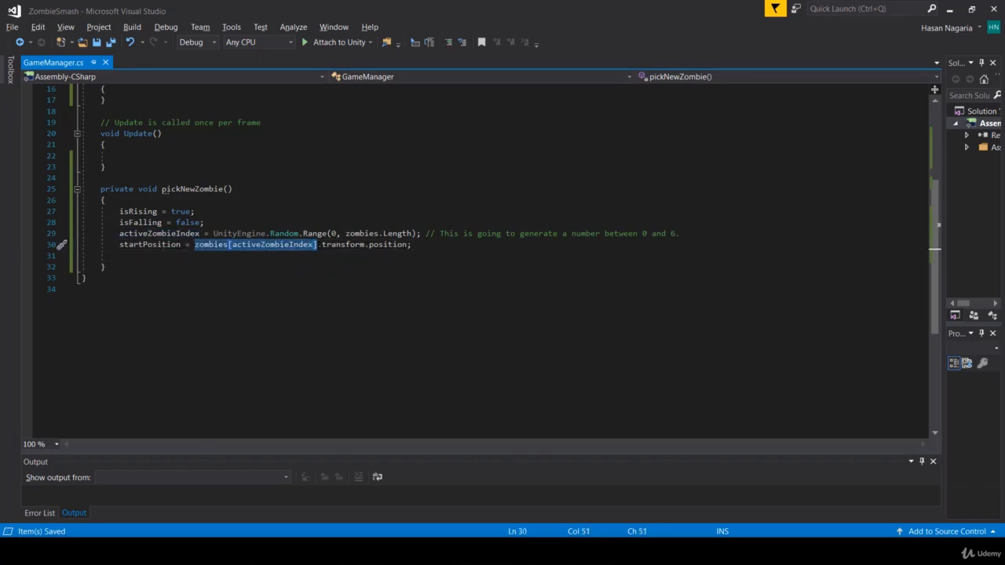
{"action": "left_click", "coordinate": [91, 255]}
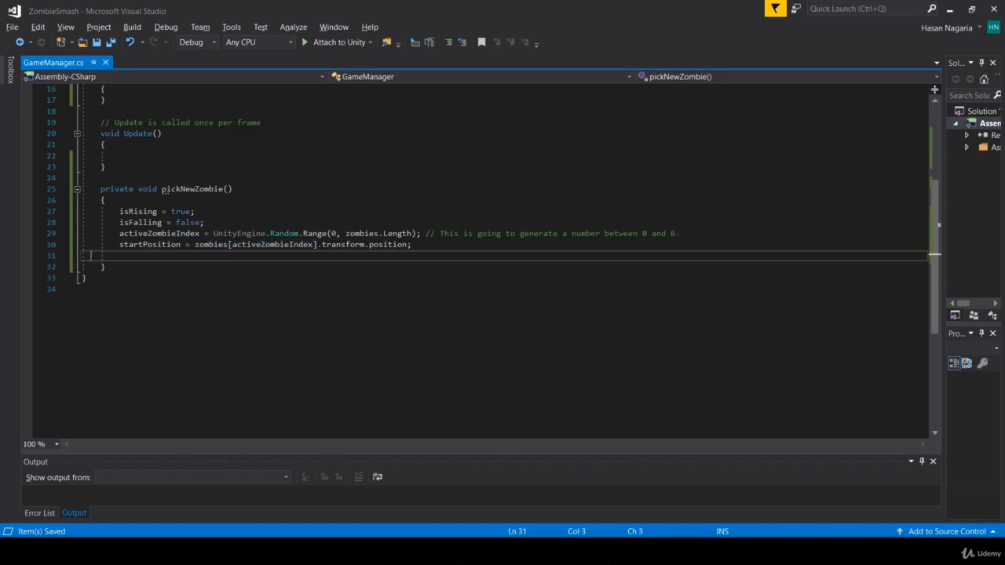
{"action": "key", "text": "BackSpace"}
Add an empty line inside the body of the Start method.
{"action": "scroll", "coordinate": [253, 271], "scroll_direction": "up", "scroll_amount": 4}
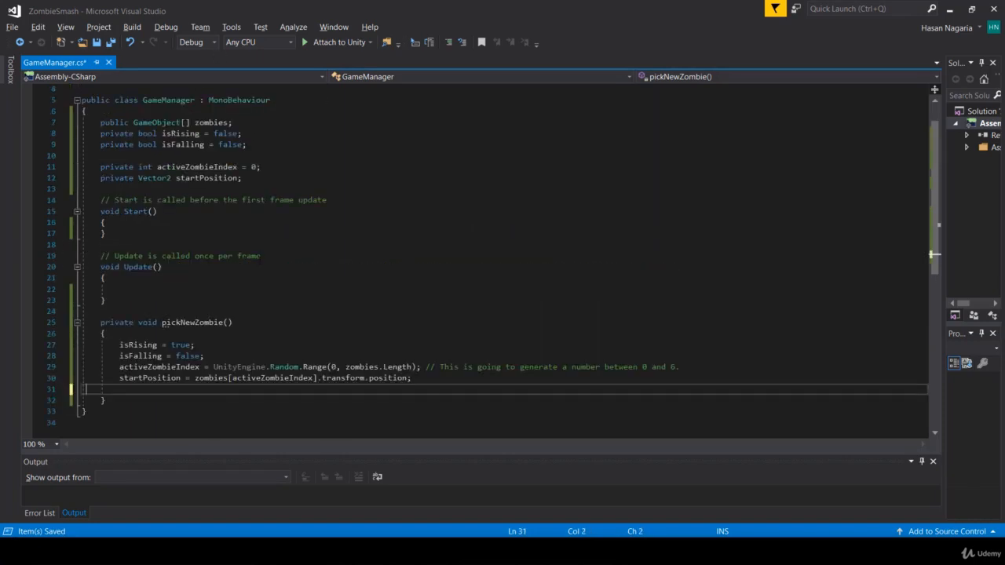
{"action": "left_click", "coordinate": [116, 222]}
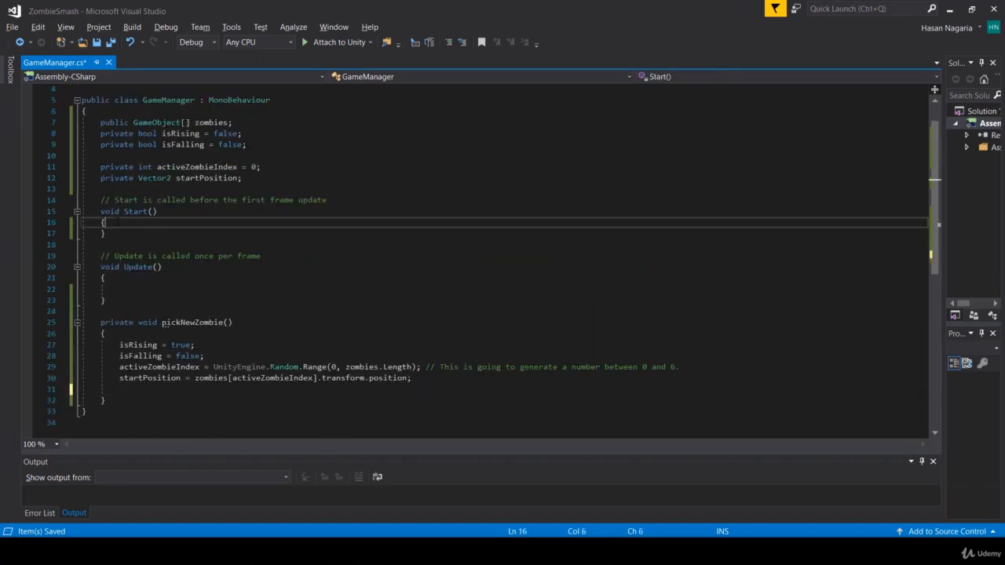
{"action": "key", "text": "Return"}
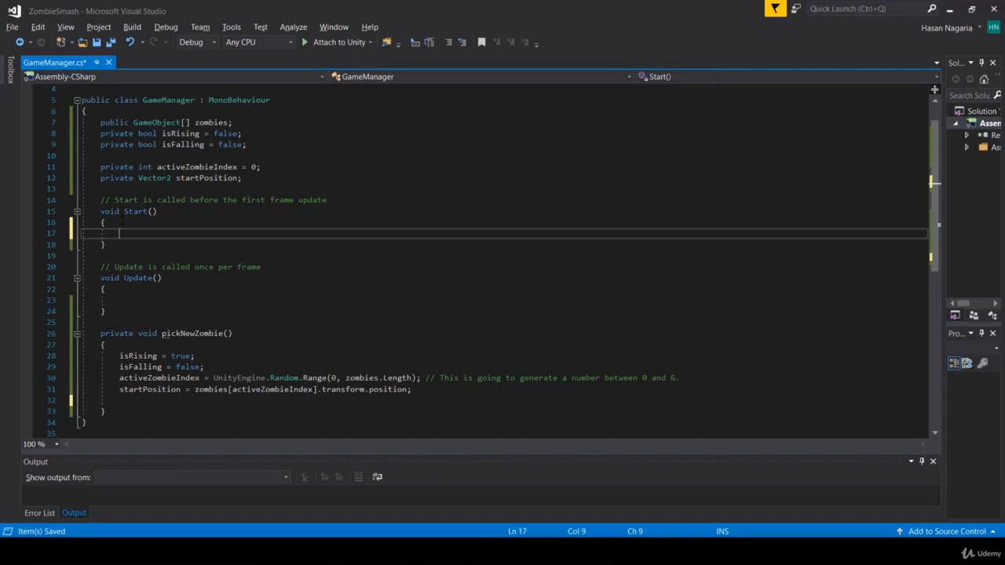